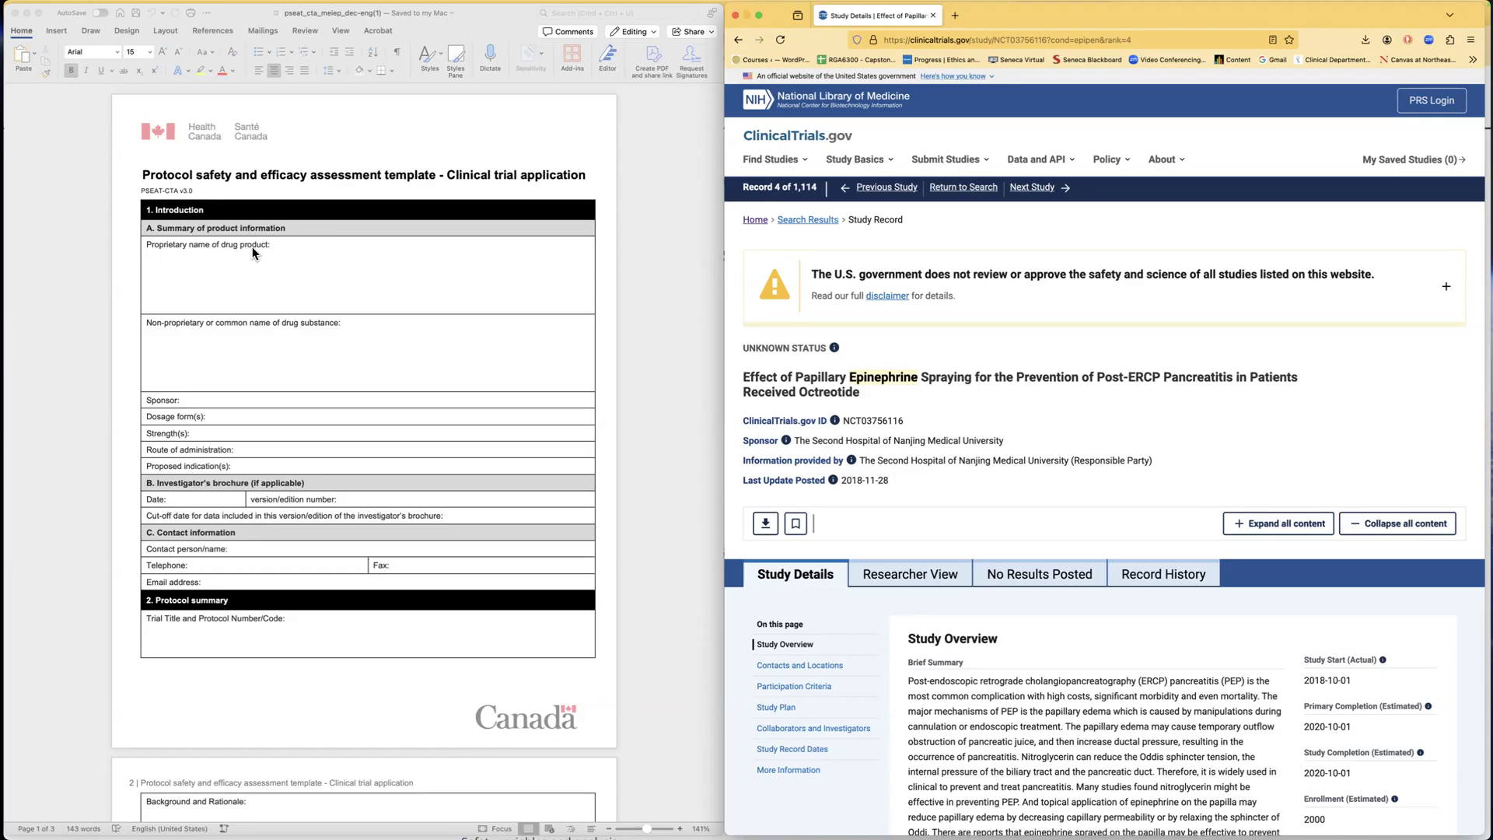
# Step: Show the study record's Researcher View and review its record dates, outcome measures and trial description
pyautogui.scroll(-5, 915, 409)
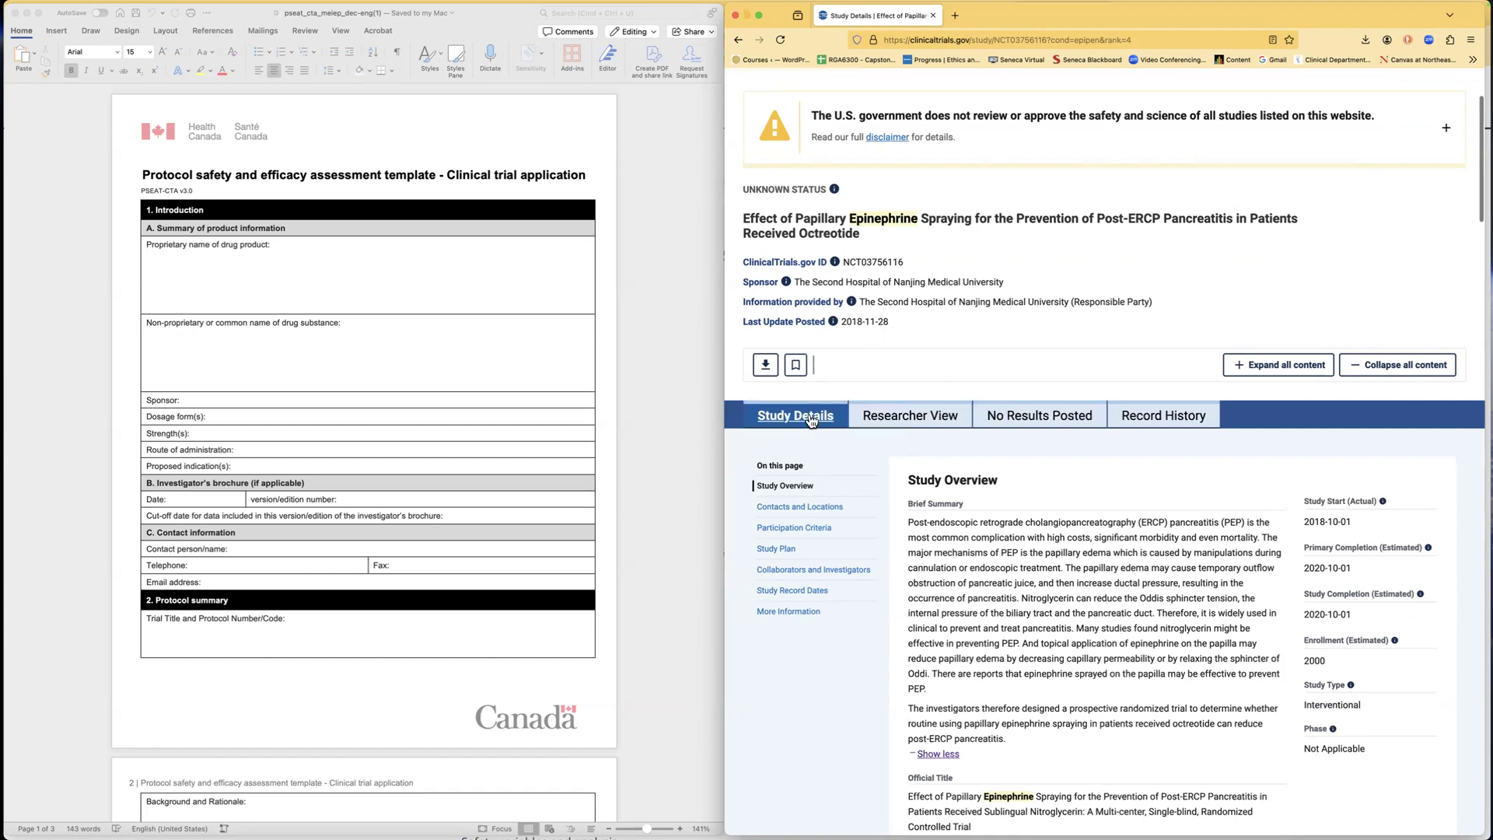
pyautogui.click(912, 421)
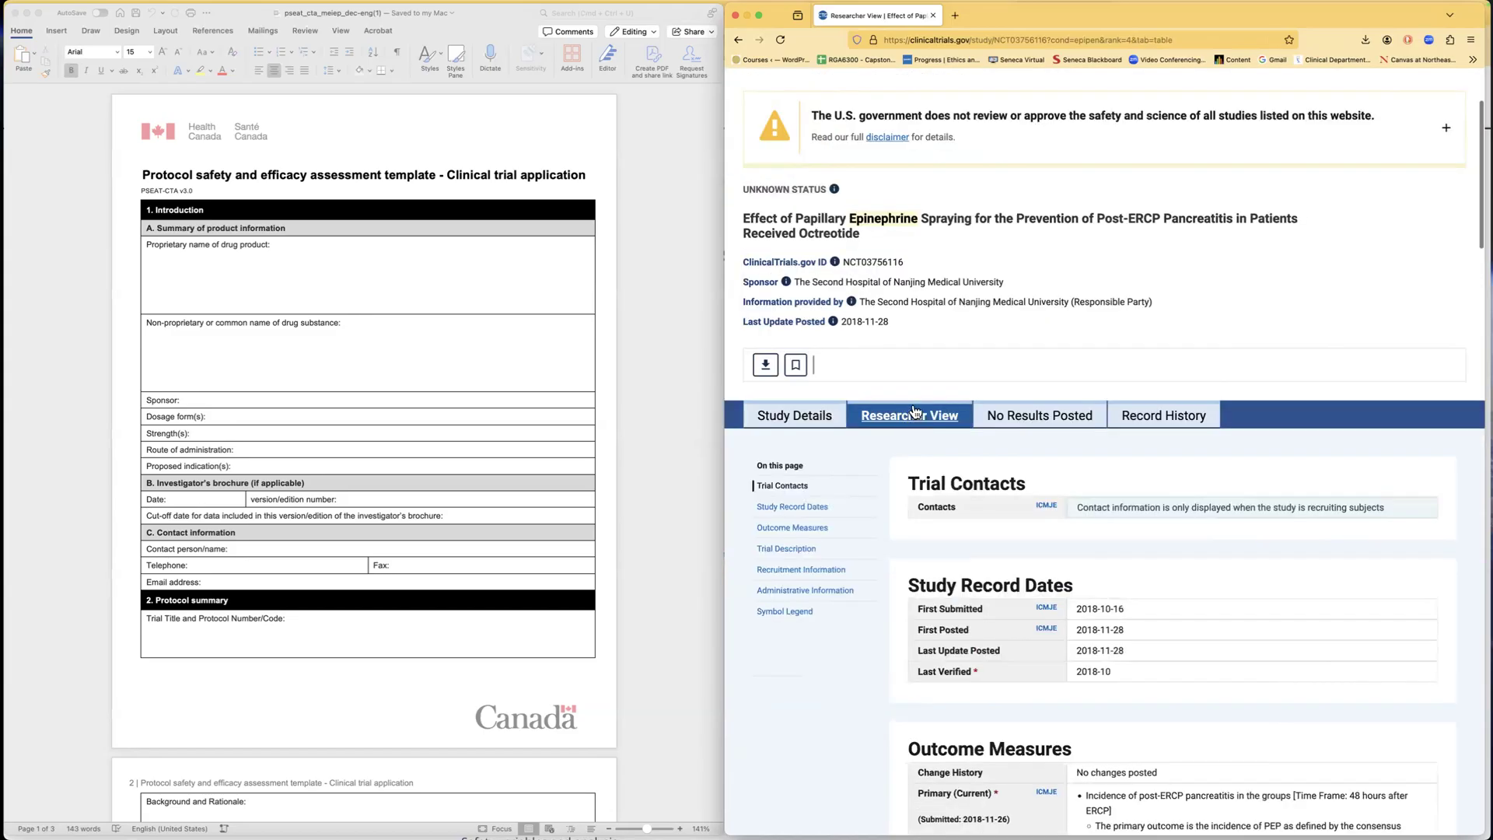
pyautogui.scroll(-3, 987, 436)
pyautogui.scroll(-4, 977, 435)
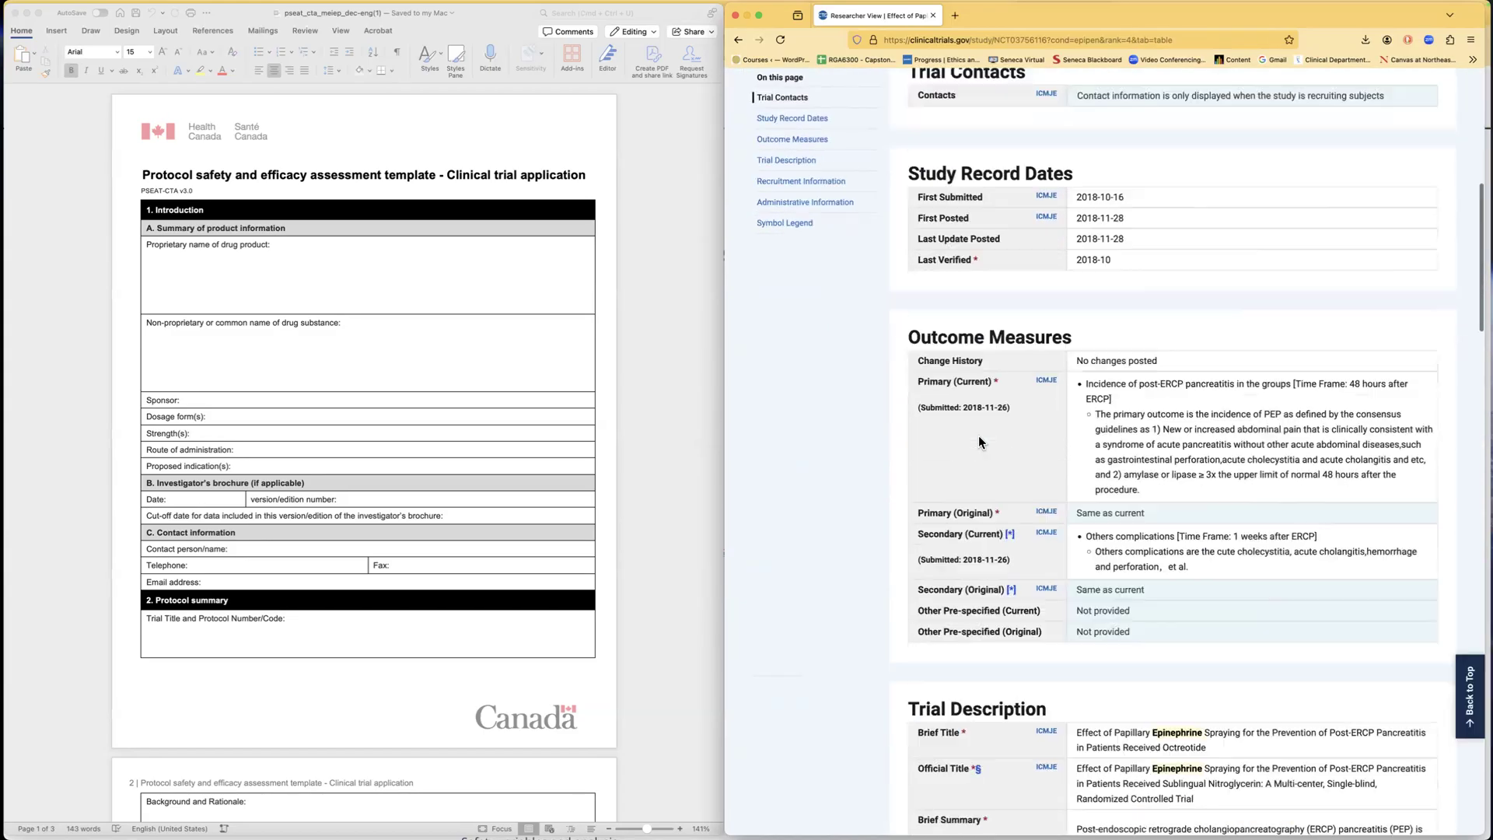
pyautogui.scroll(-4, 985, 393)
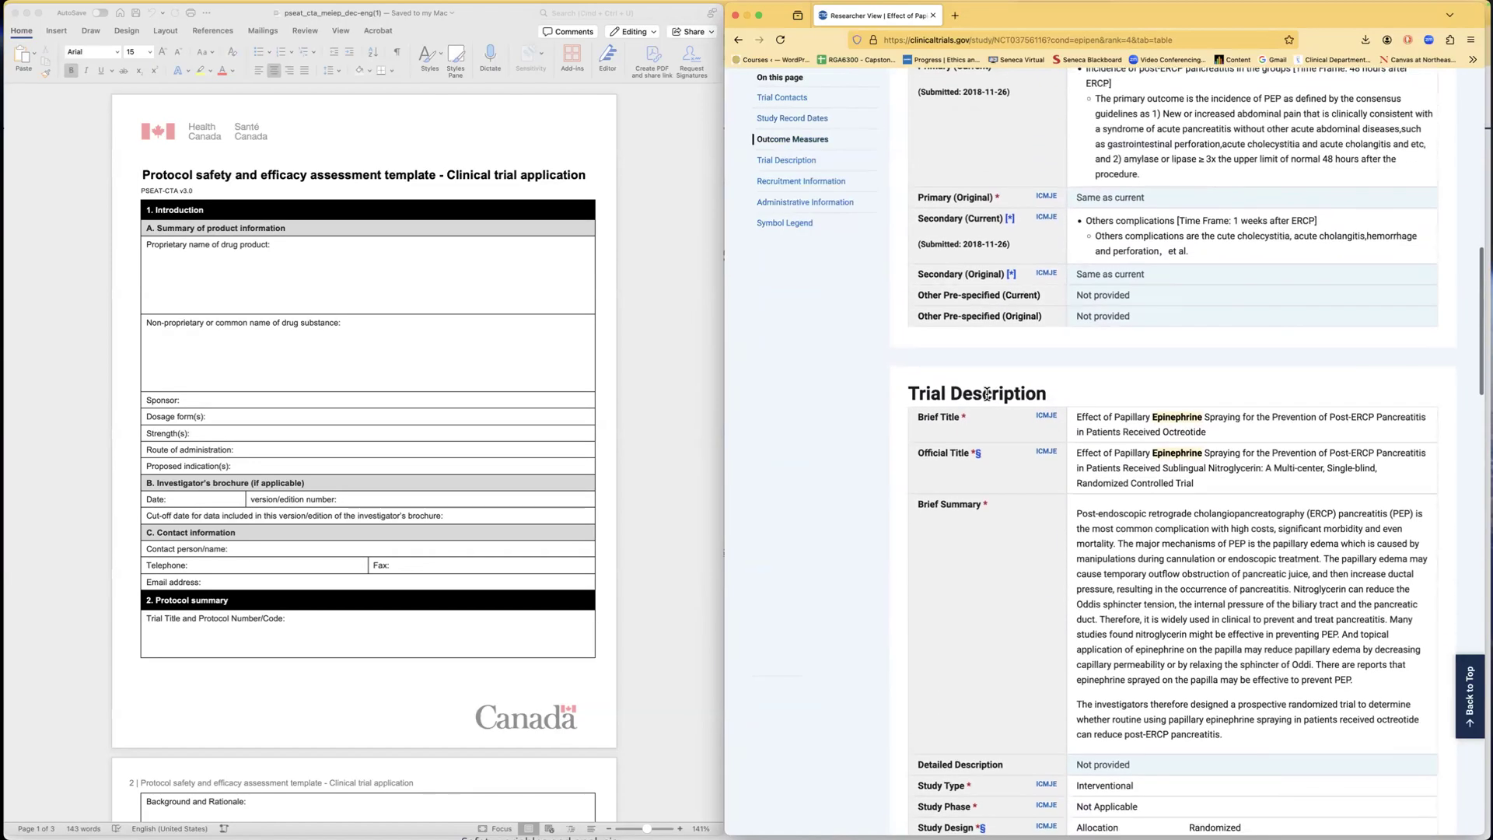
pyautogui.scroll(1, 985, 393)
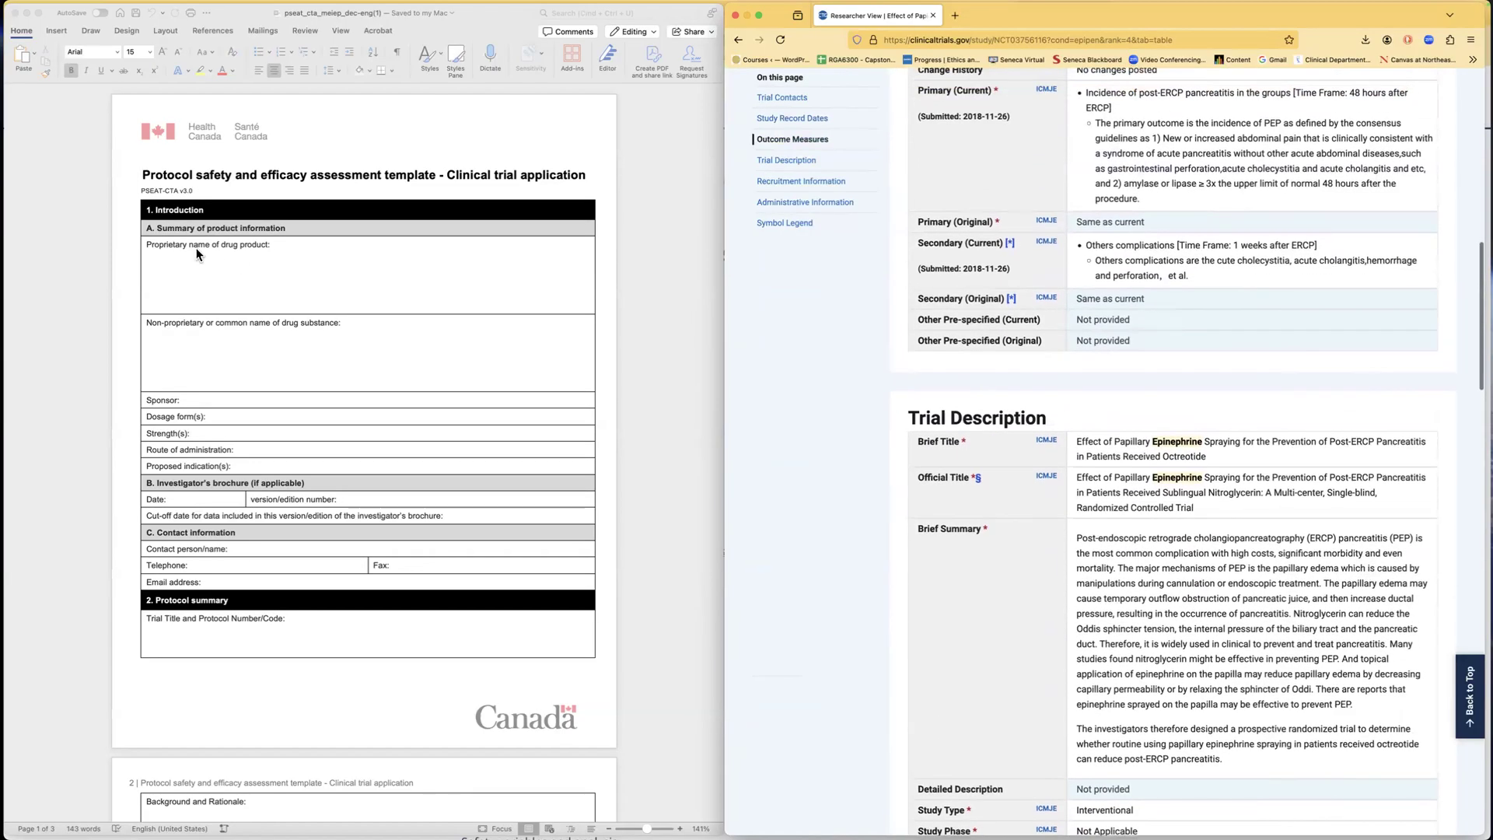
pyautogui.scroll(3, 1271, 359)
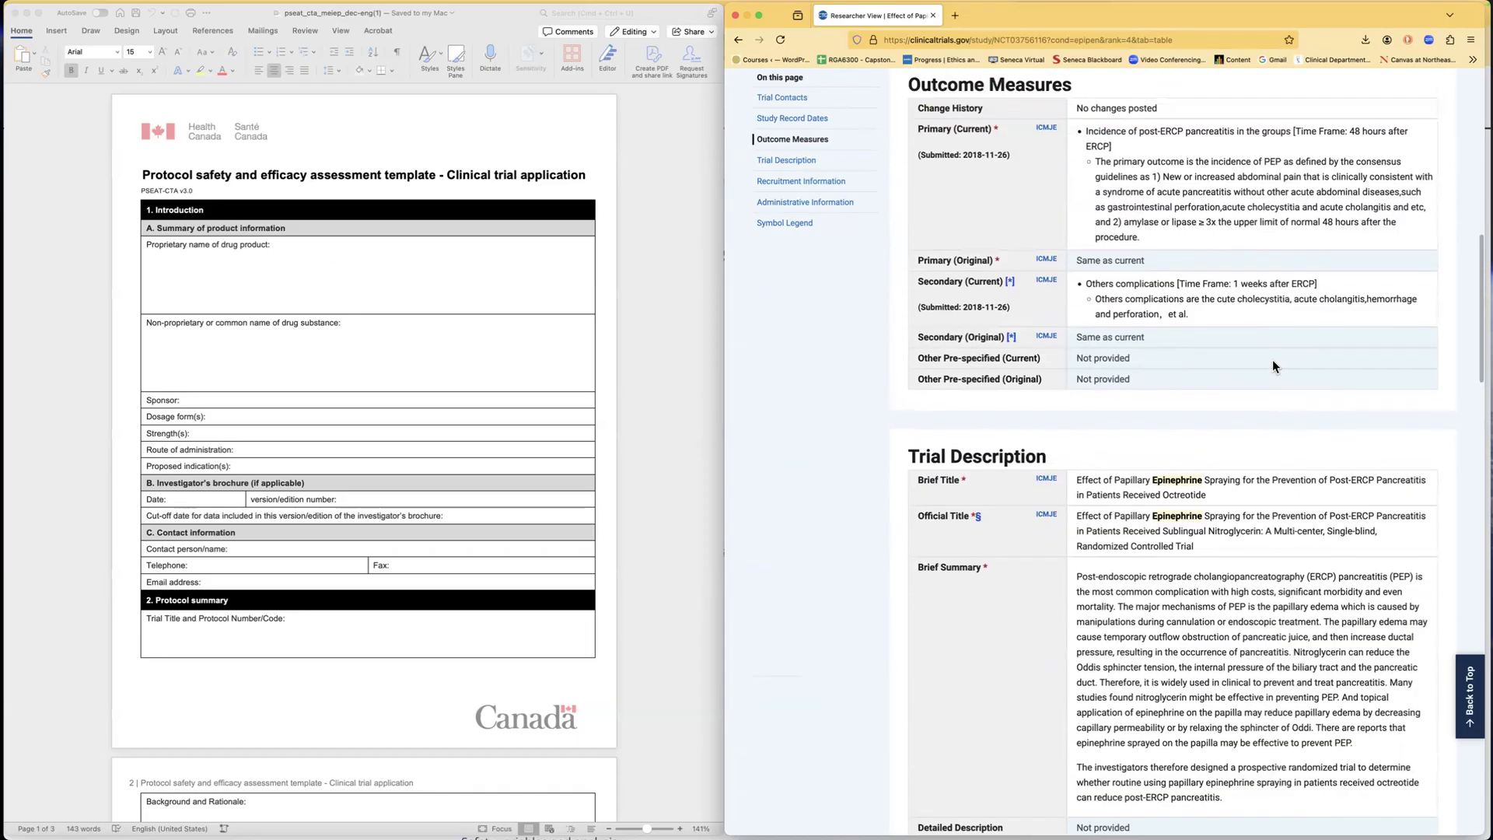
pyautogui.scroll(7, 1272, 359)
pyautogui.scroll(-2, 1272, 359)
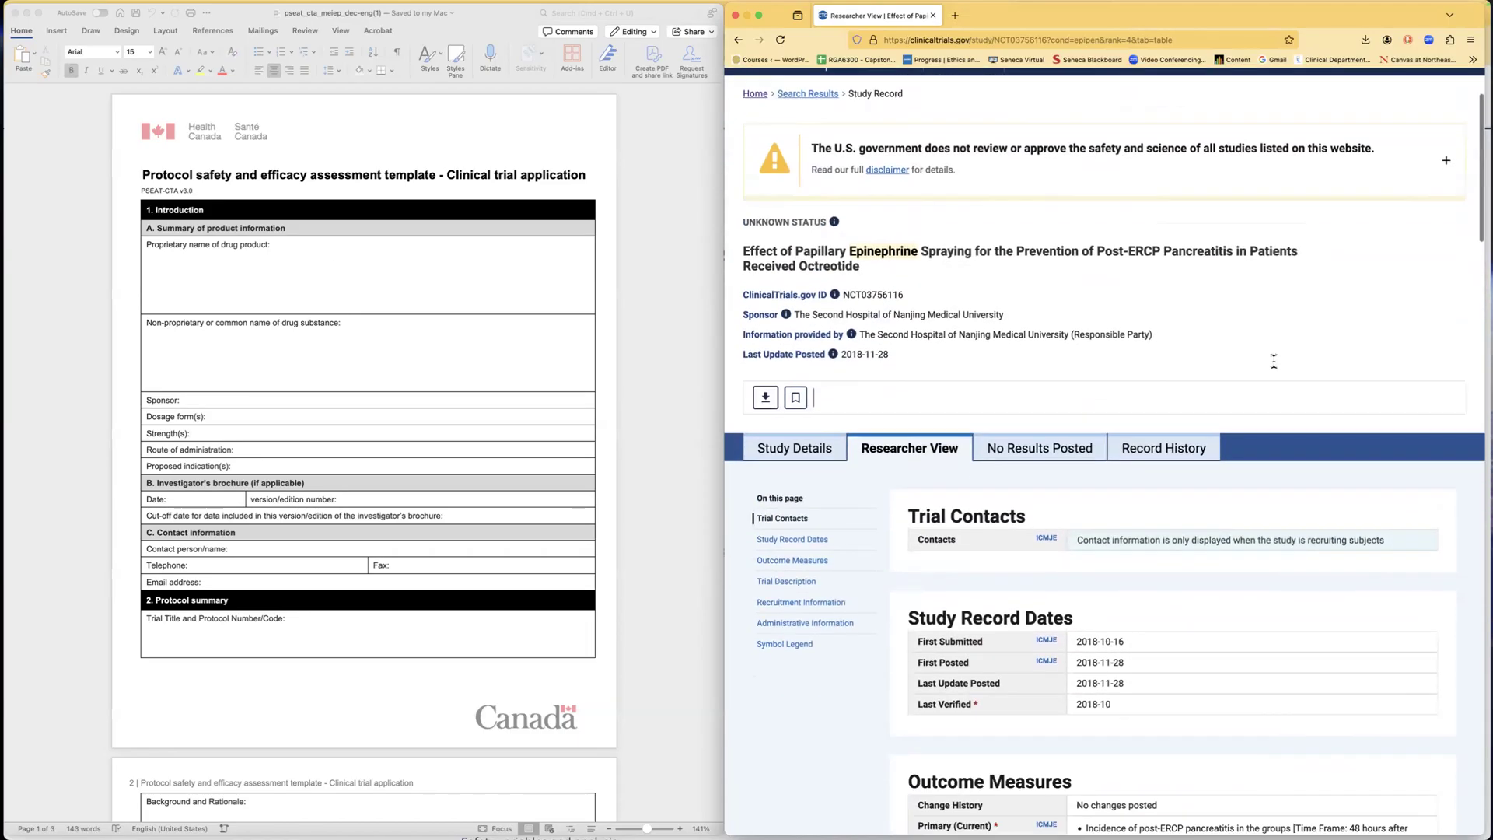
pyautogui.scroll(1, 1273, 360)
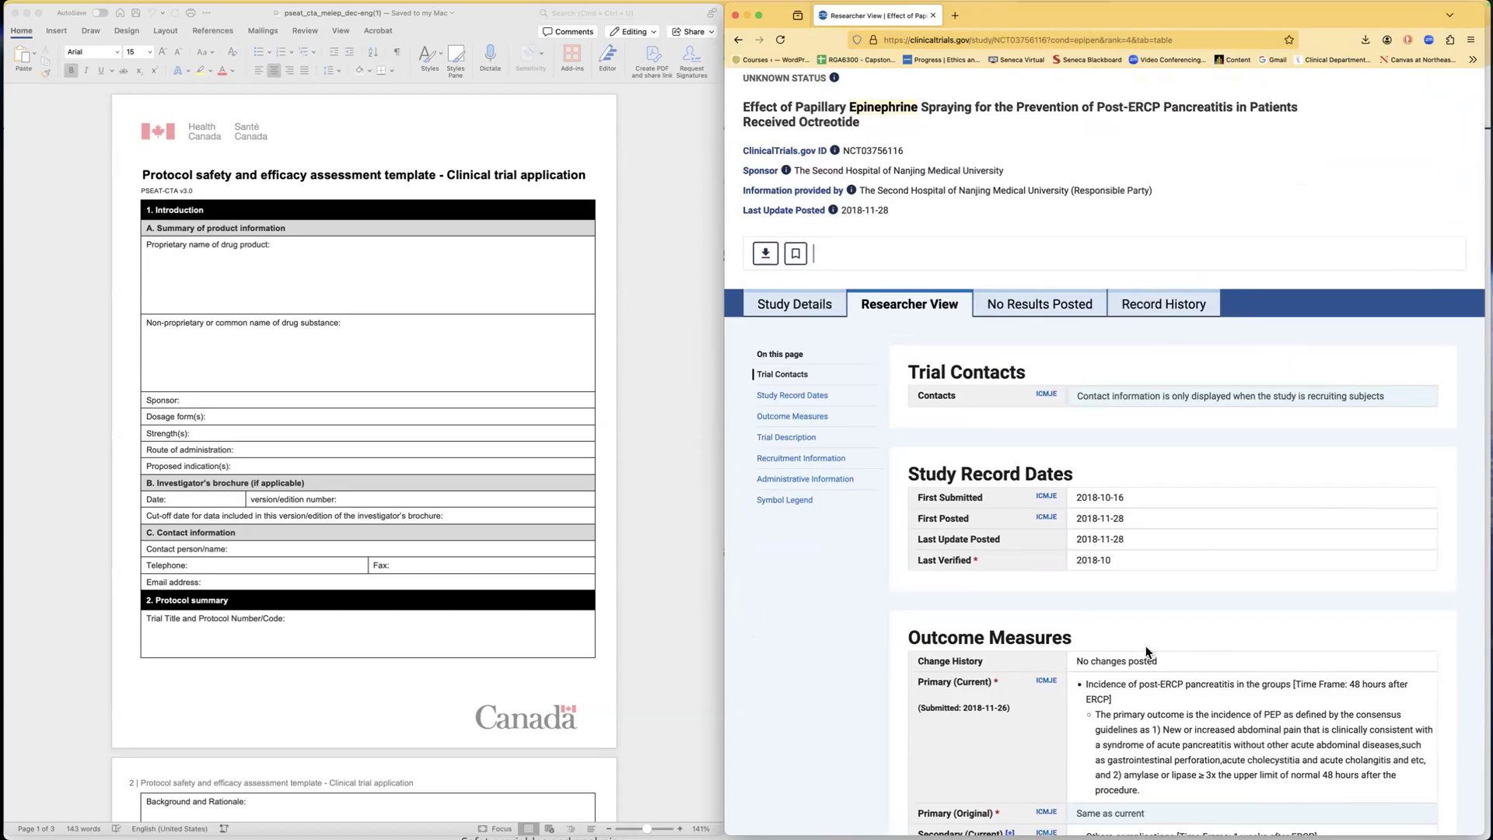
pyautogui.scroll(5, 1143, 647)
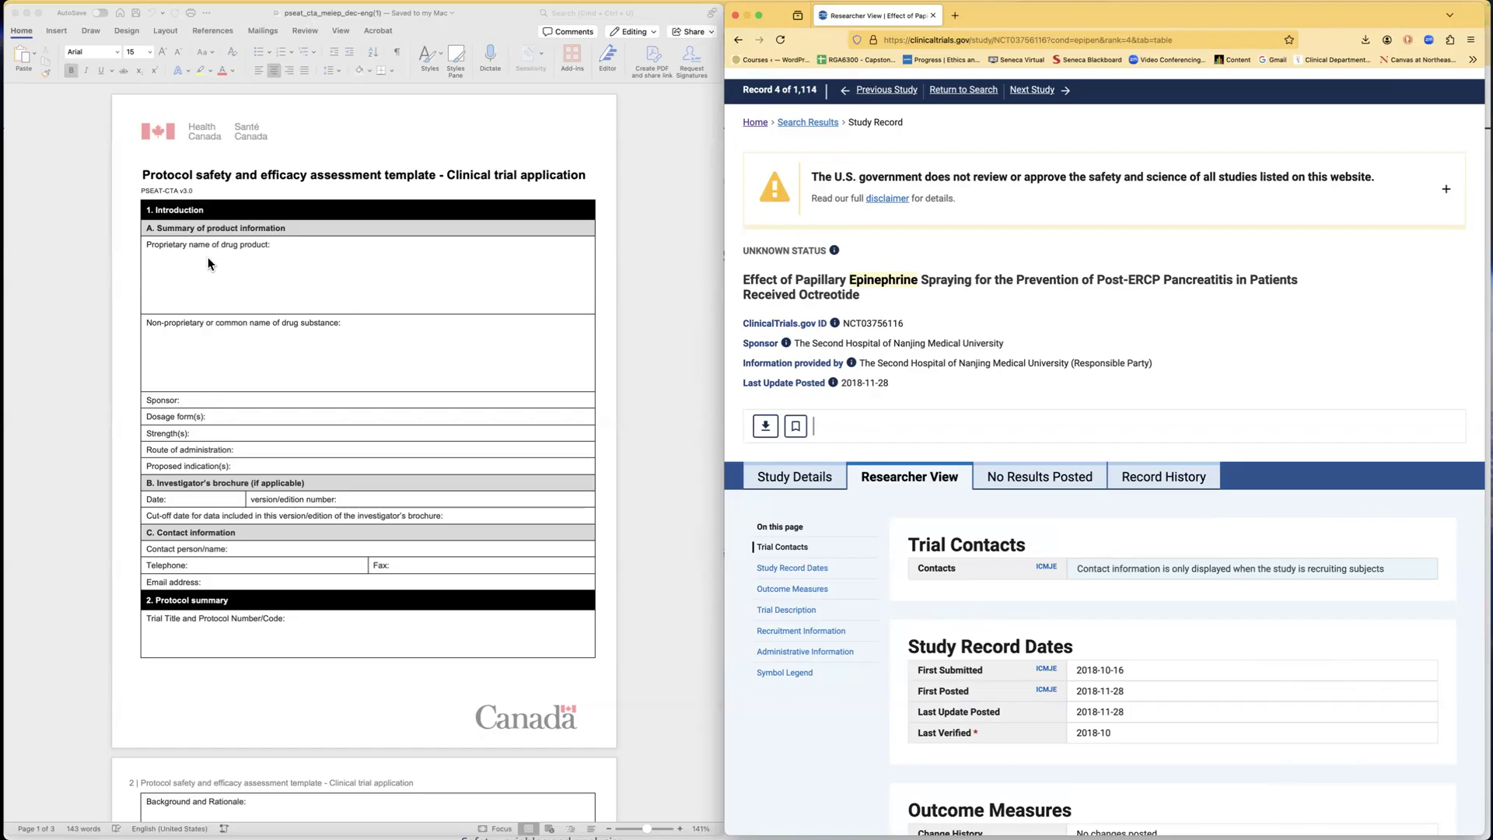
# Step: Examine the study record's outcome measures, brief summary, study design and interventions for details matching the template's product information fields
pyautogui.click(169, 245)
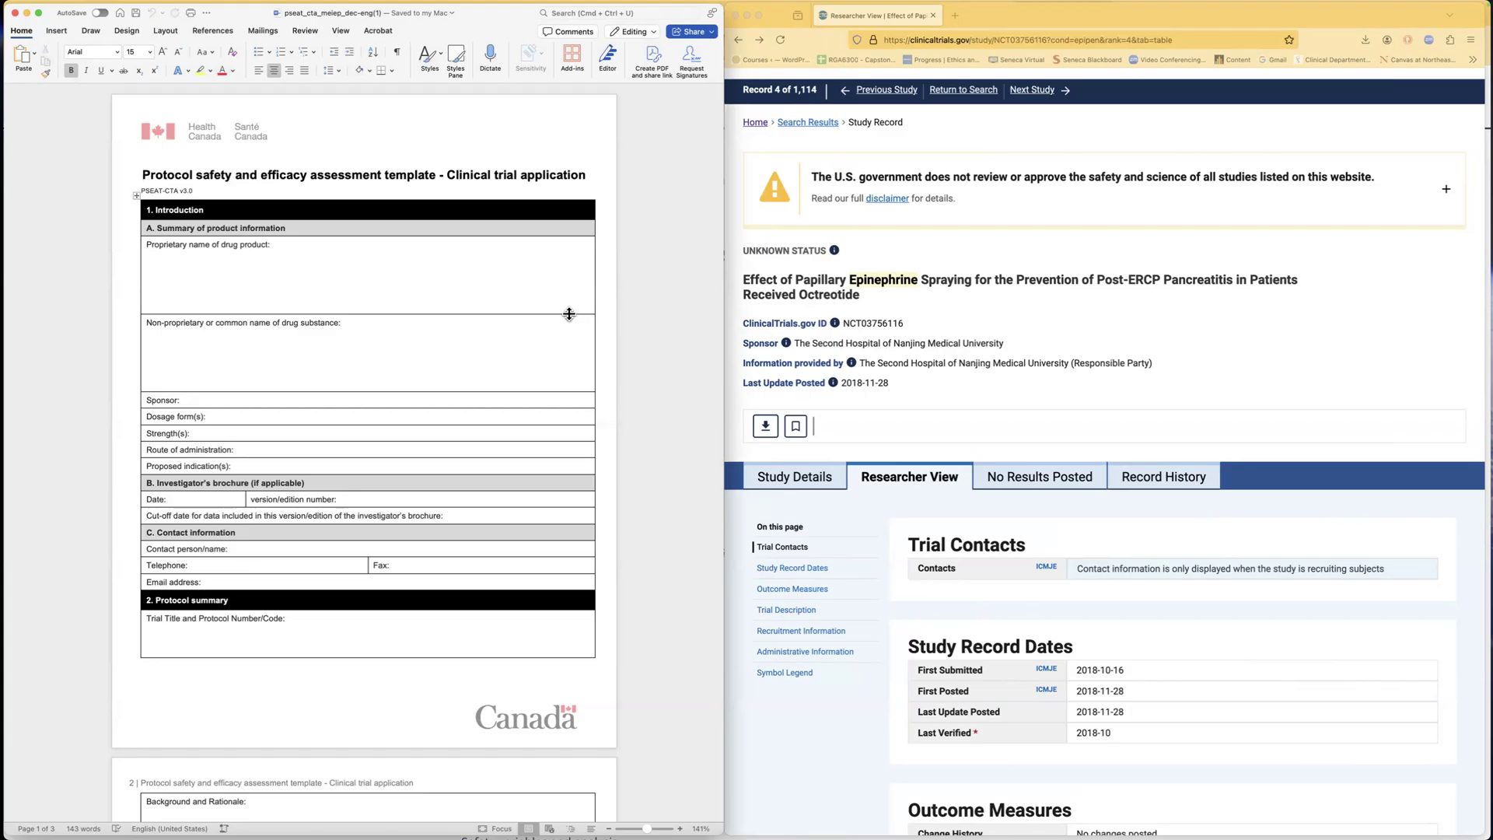
pyautogui.click(988, 15)
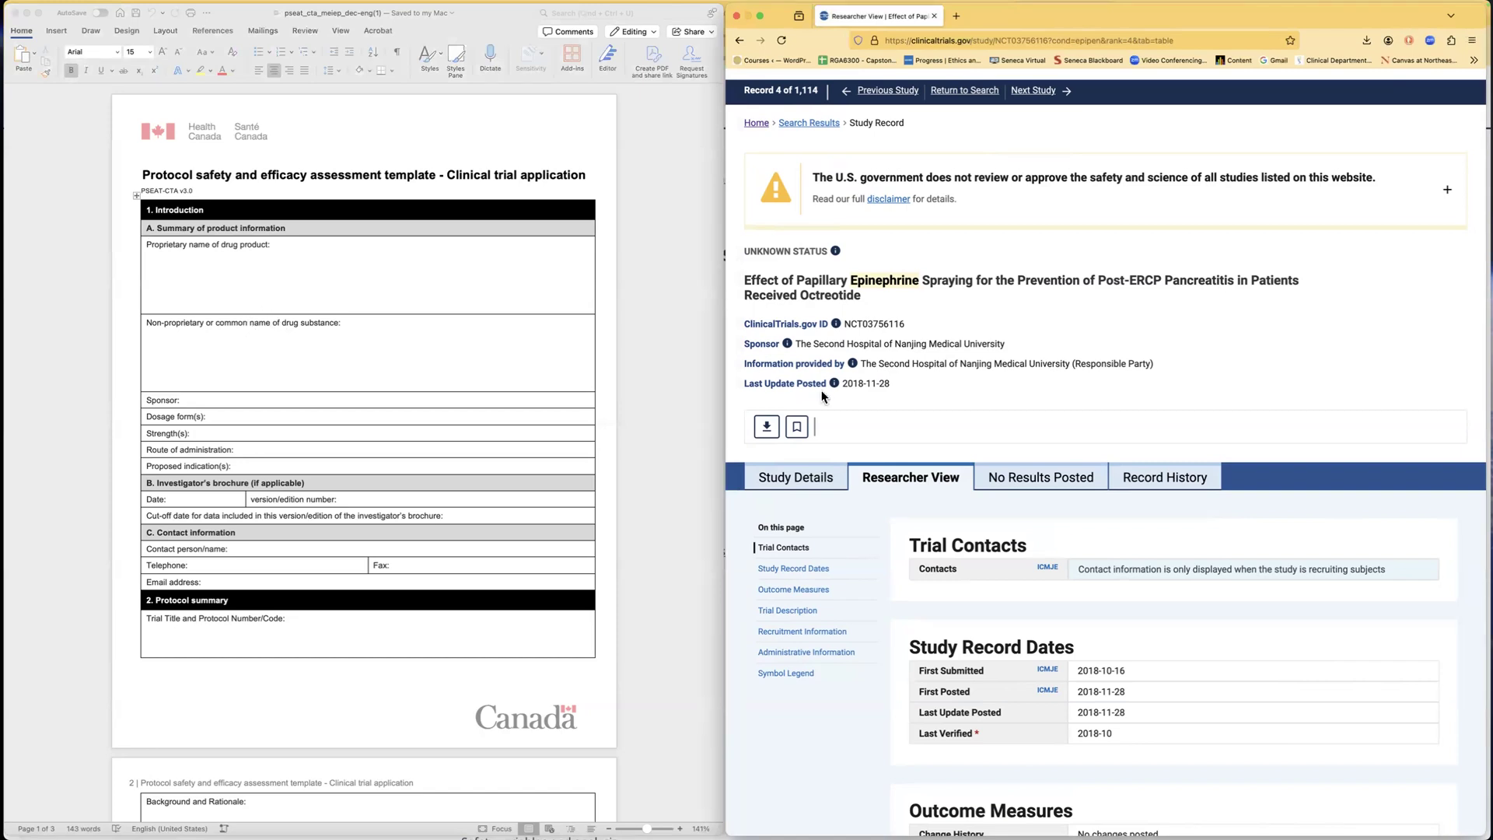
pyautogui.click(172, 397)
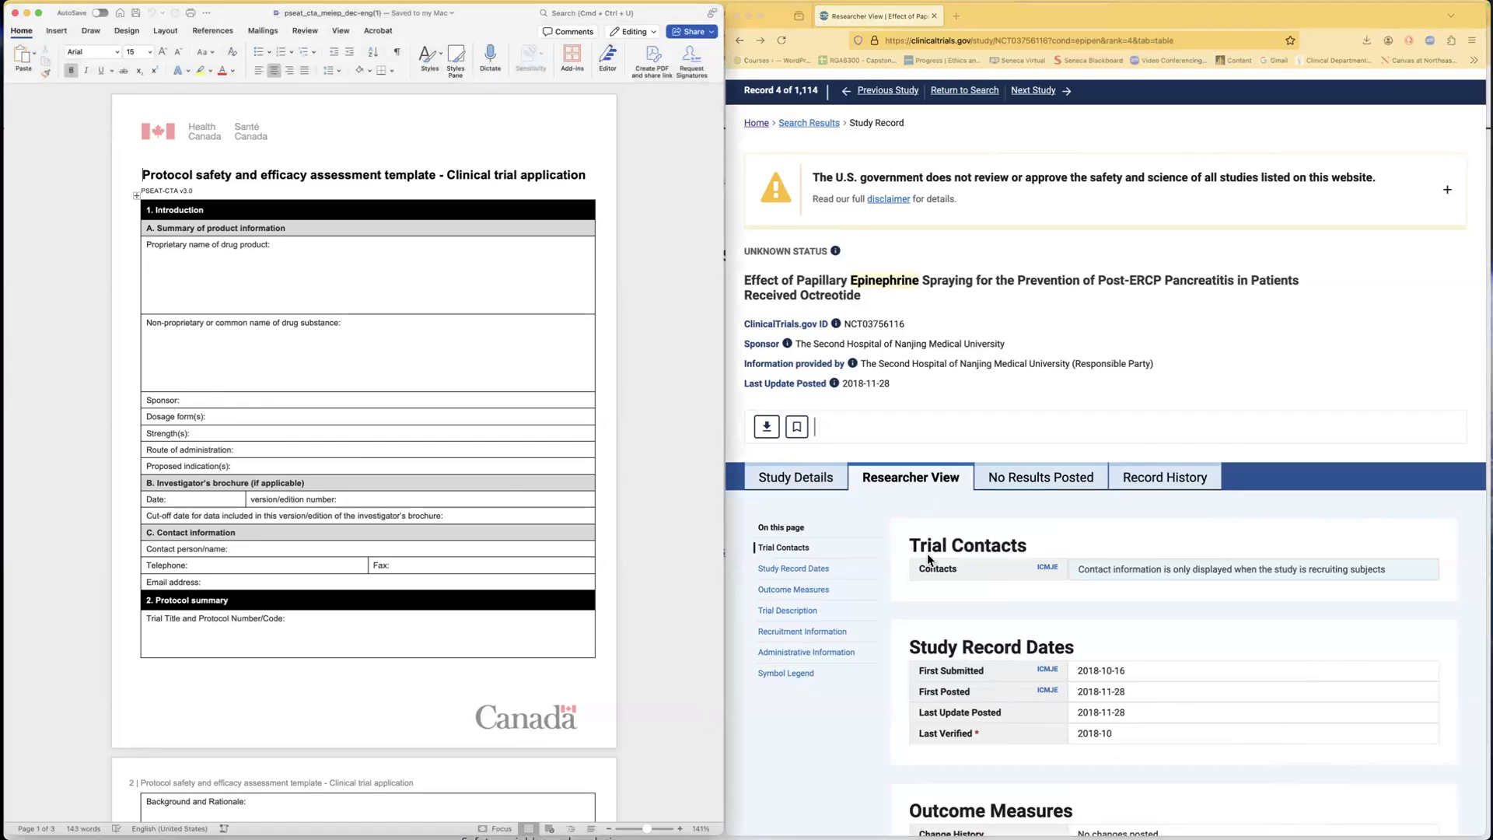
pyautogui.scroll(-4, 927, 553)
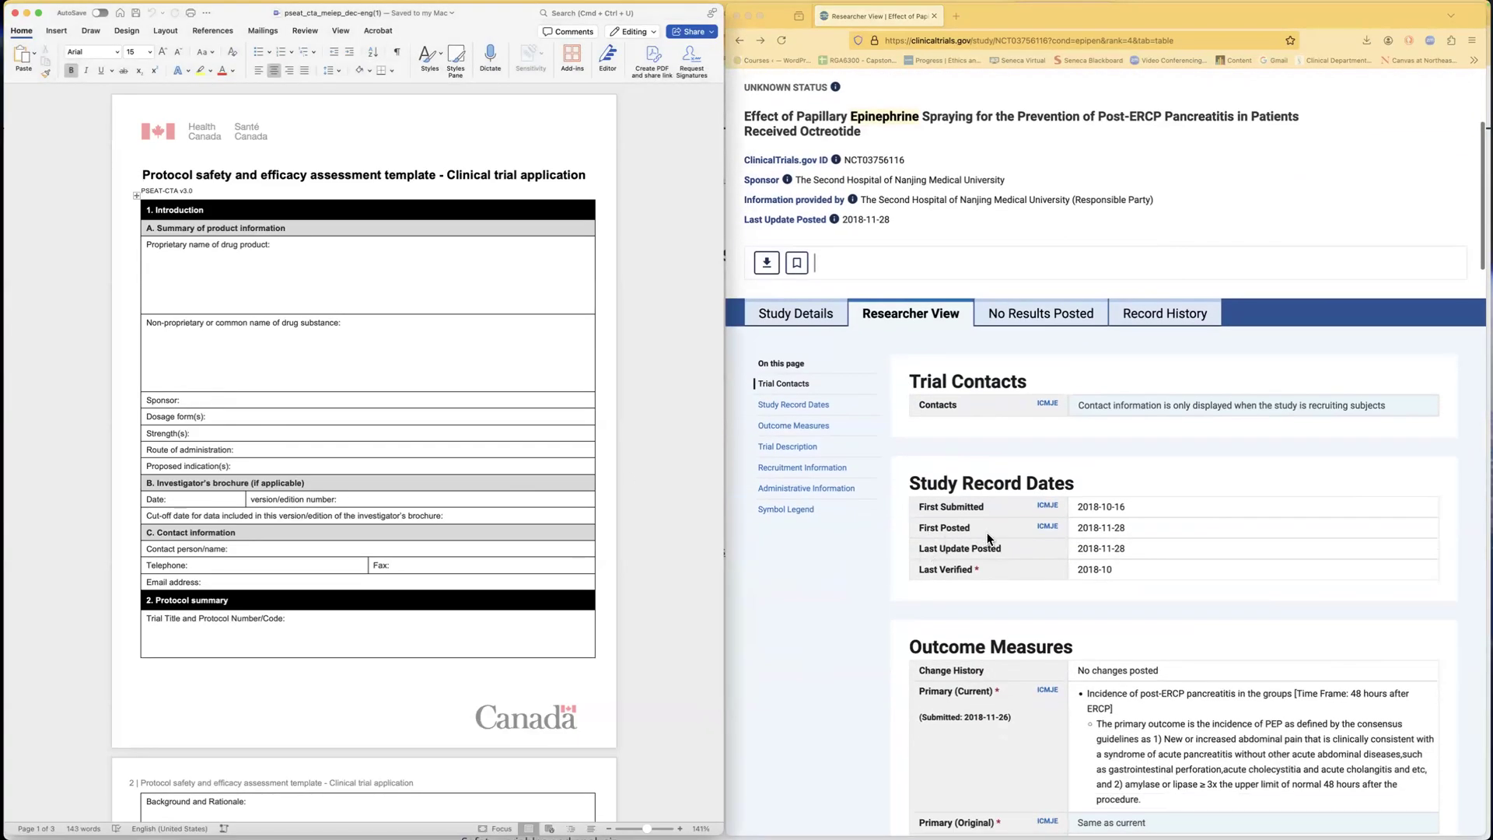
pyautogui.scroll(-3, 982, 532)
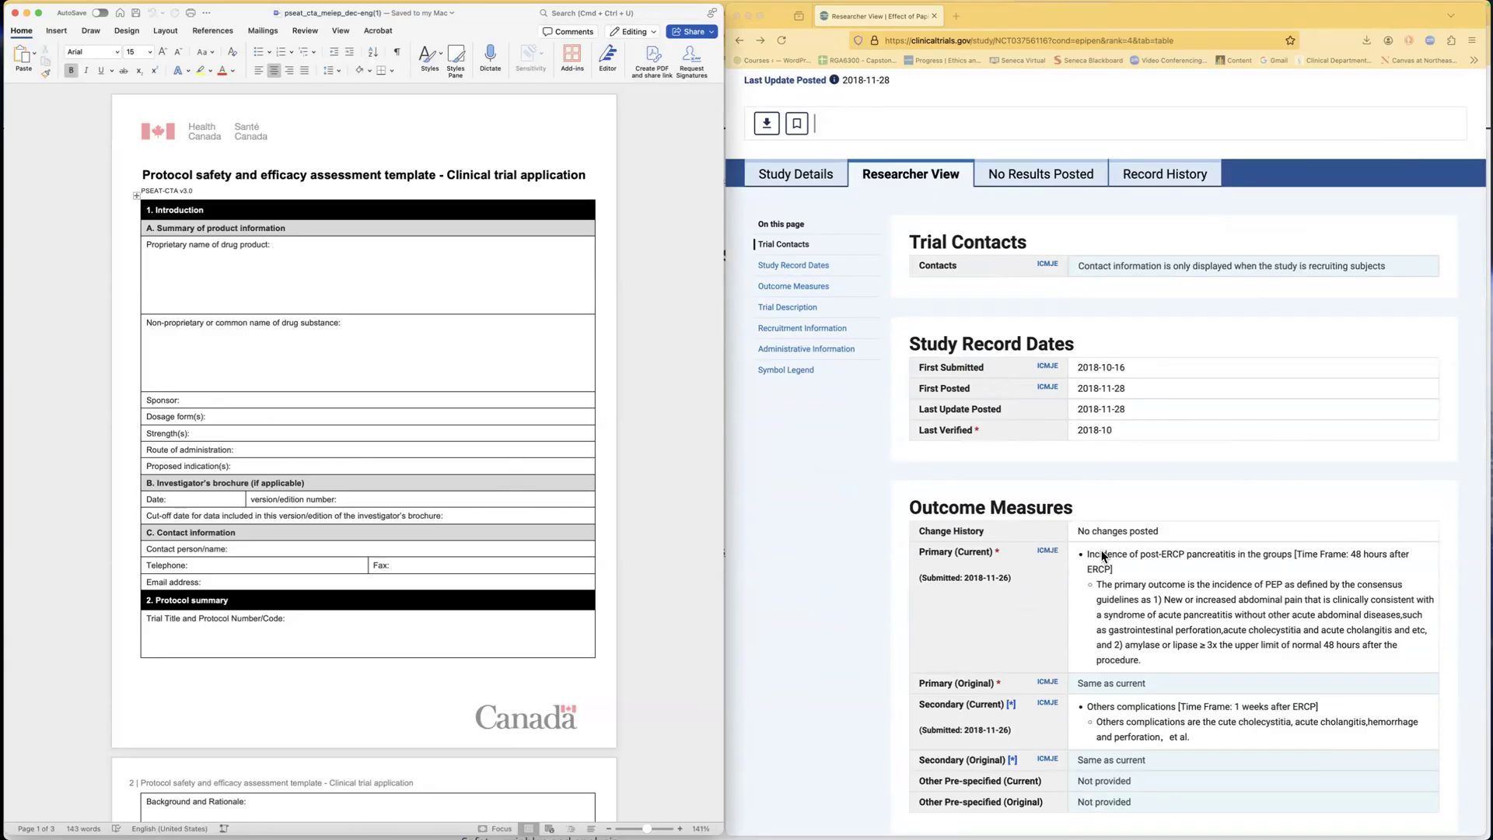
pyautogui.scroll(-4, 1102, 554)
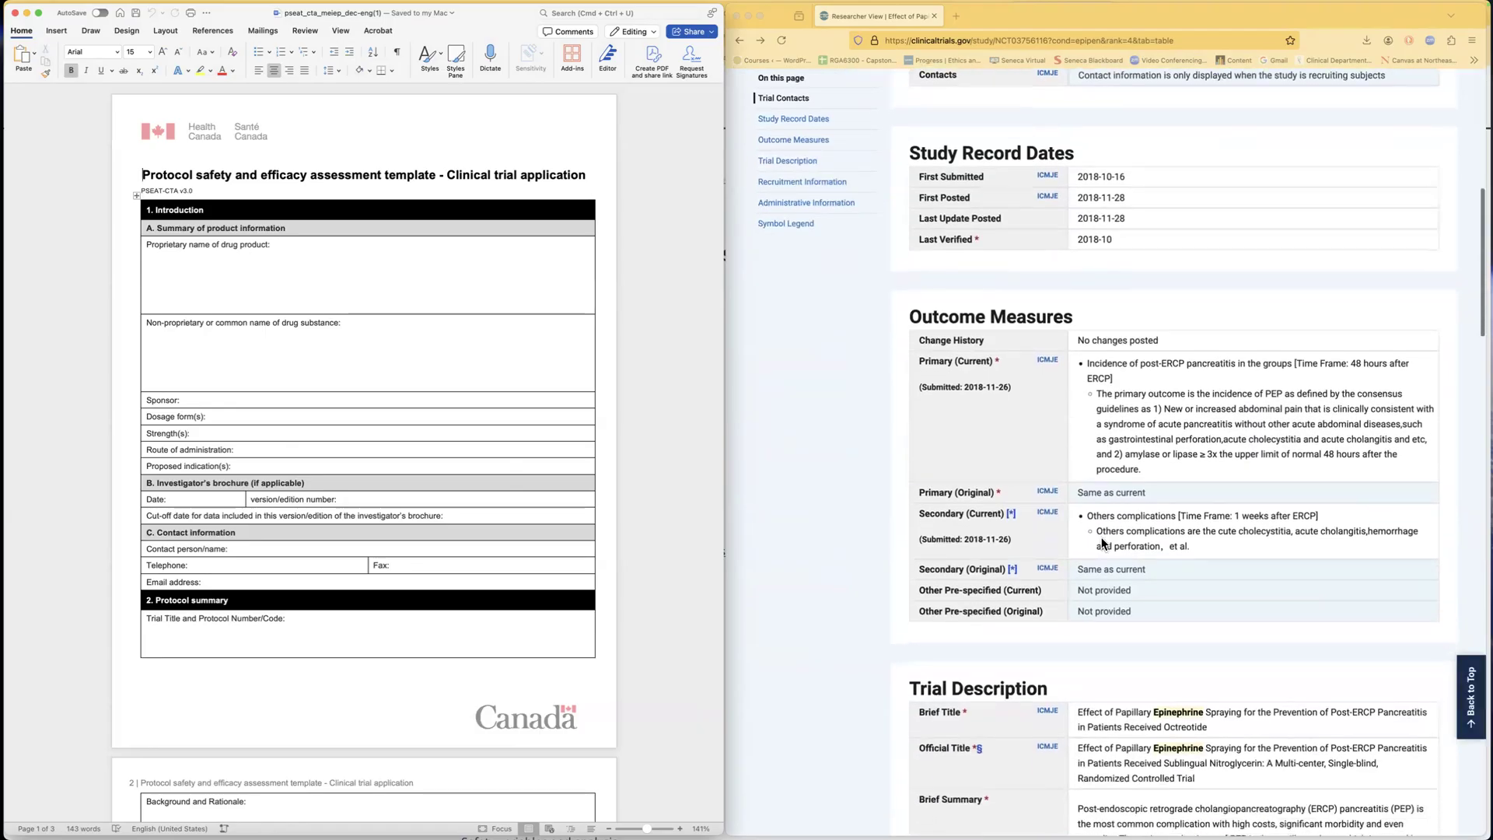
pyautogui.scroll(-9, 1103, 543)
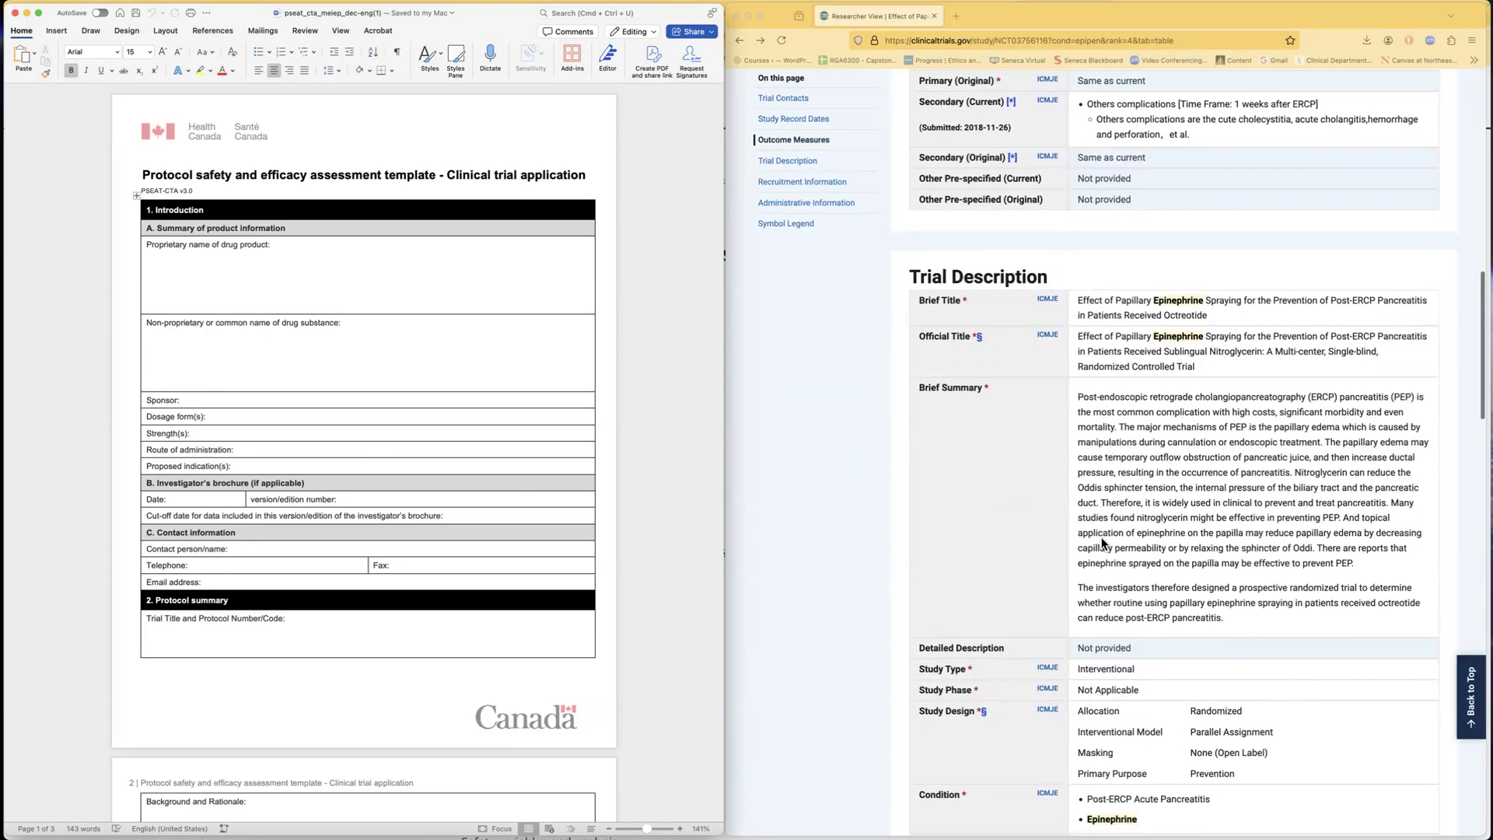
pyautogui.scroll(-6, 1102, 543)
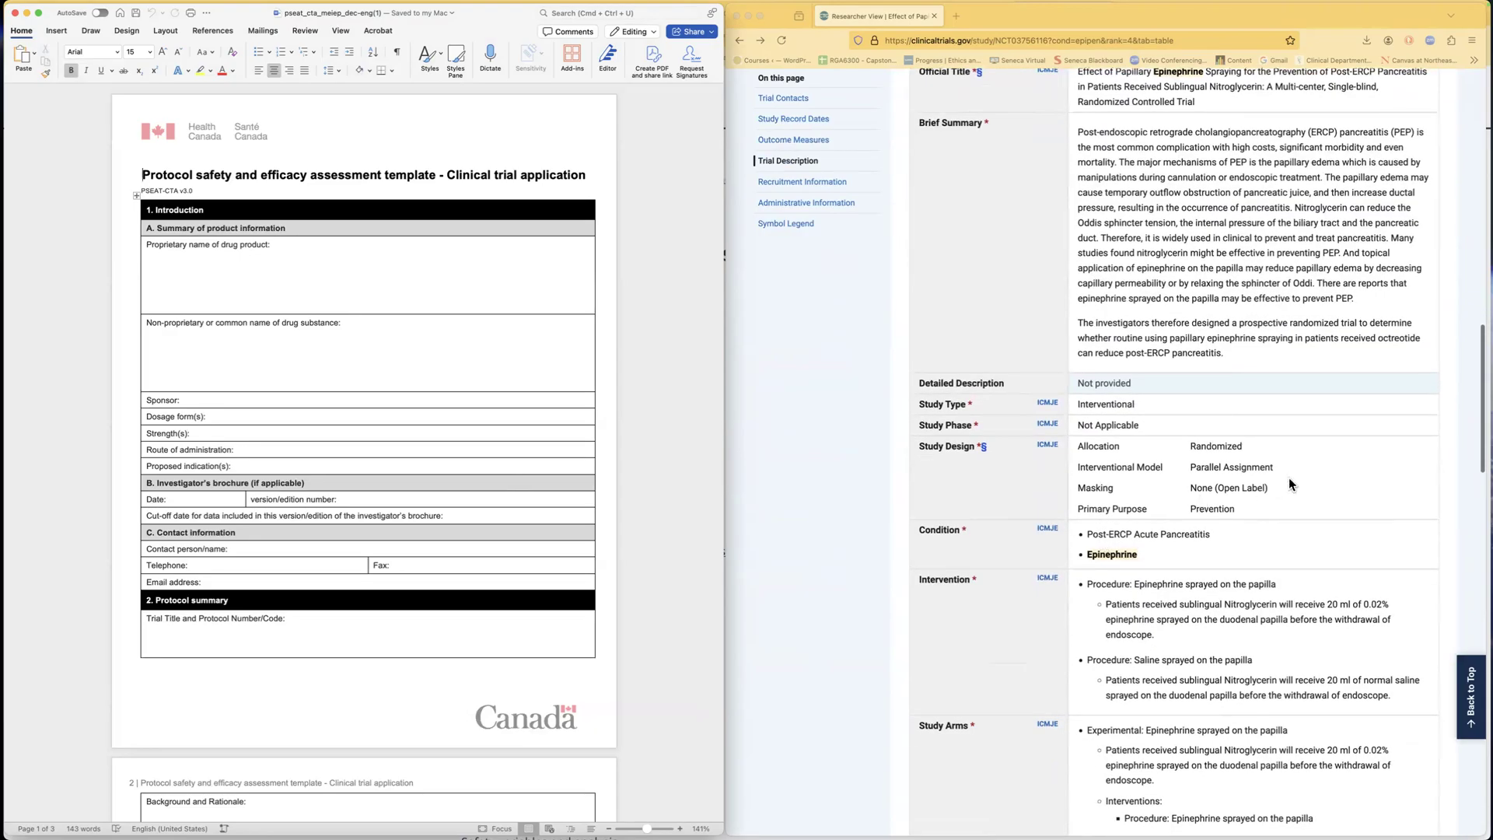
# Step: Search the study record page for "sponsor" and examine the responsible party and study sponsor entries under Administrative Information
pyautogui.click(1289, 477)
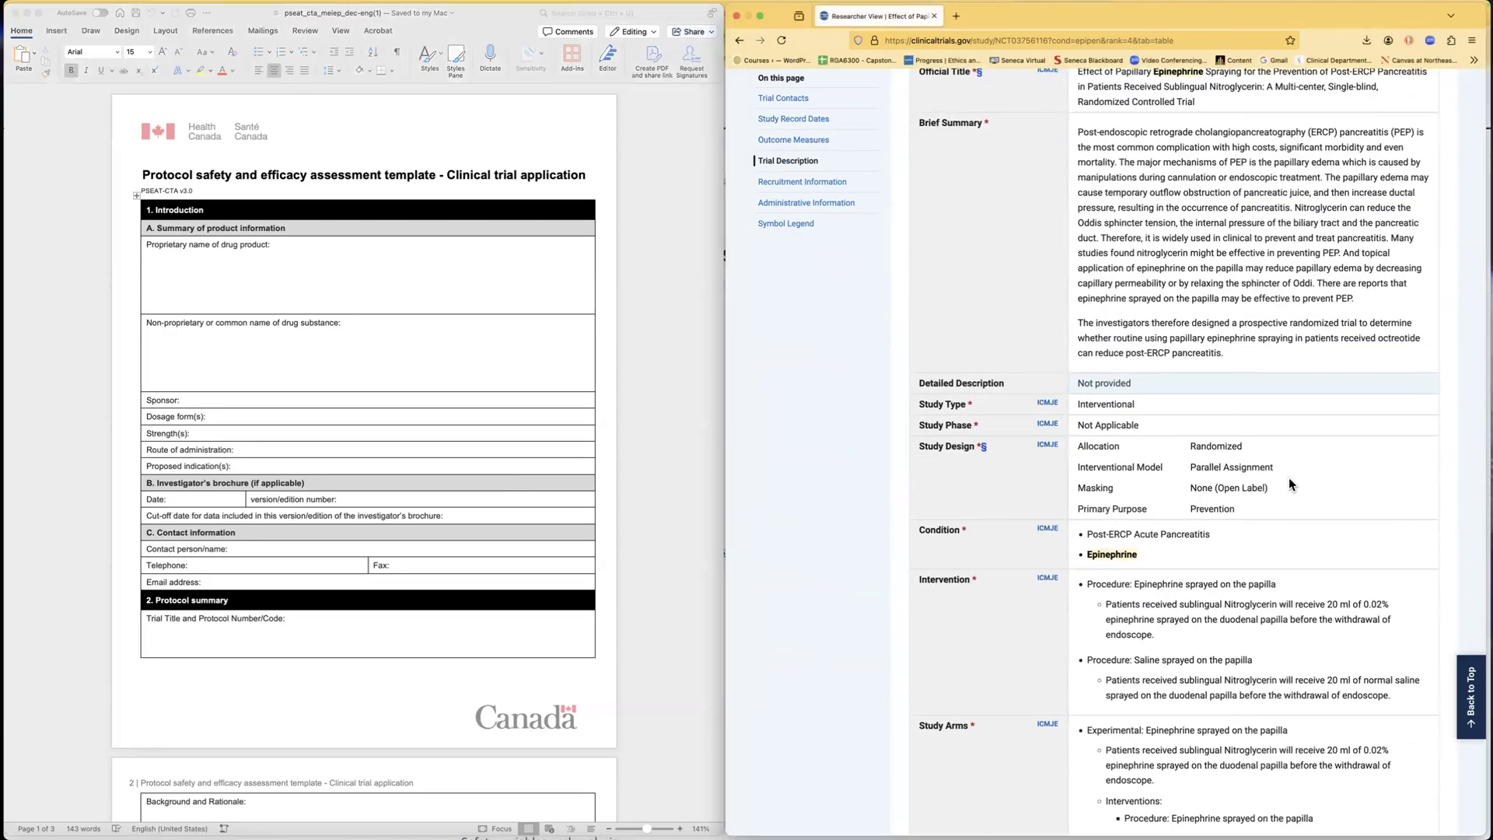
pyautogui.press('super+f')
pyautogui.write('sponsor')
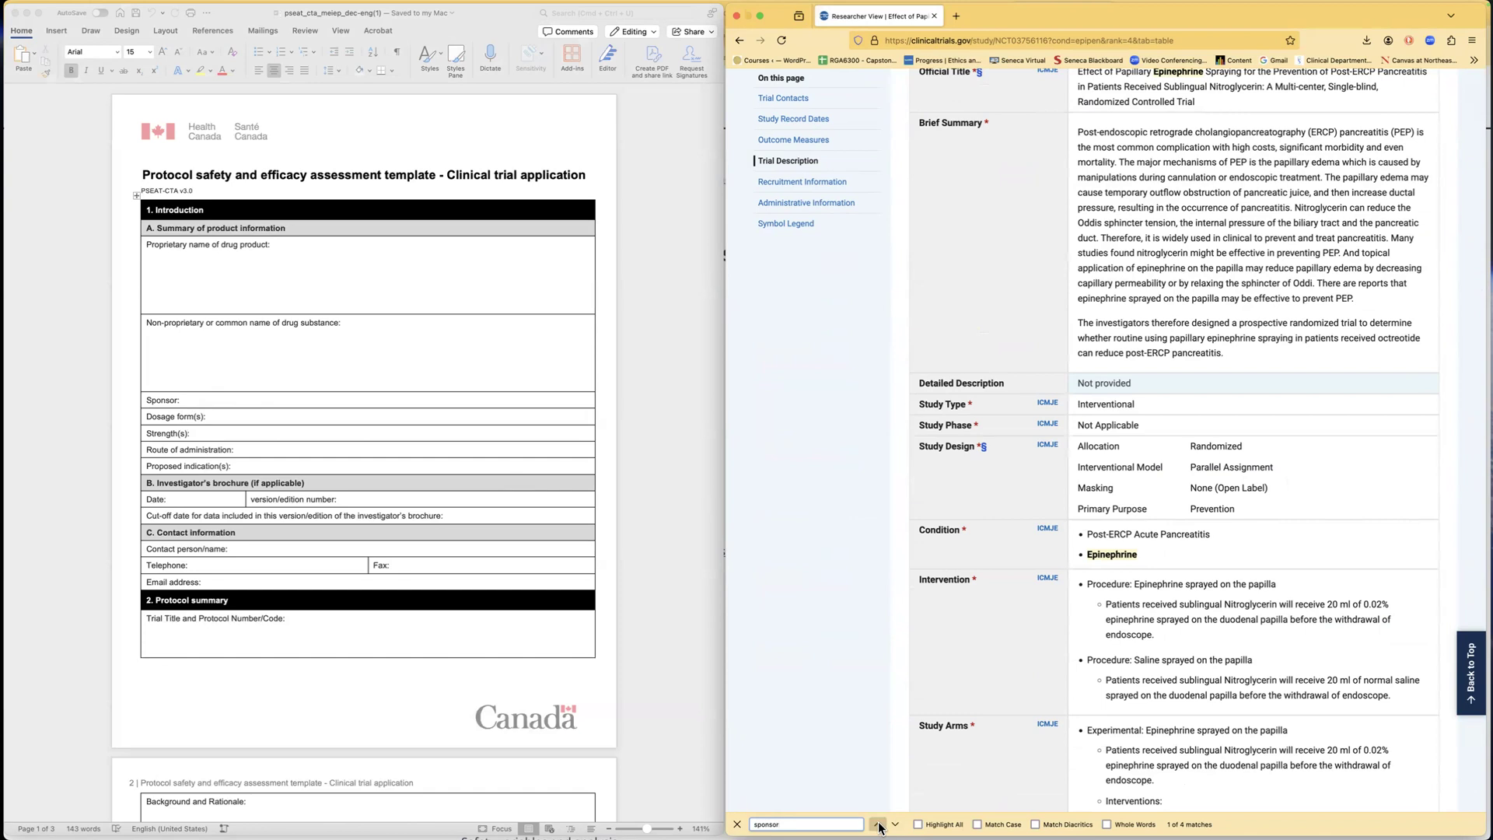
pyautogui.scroll(1, 1136, 560)
pyautogui.scroll(2, 1137, 560)
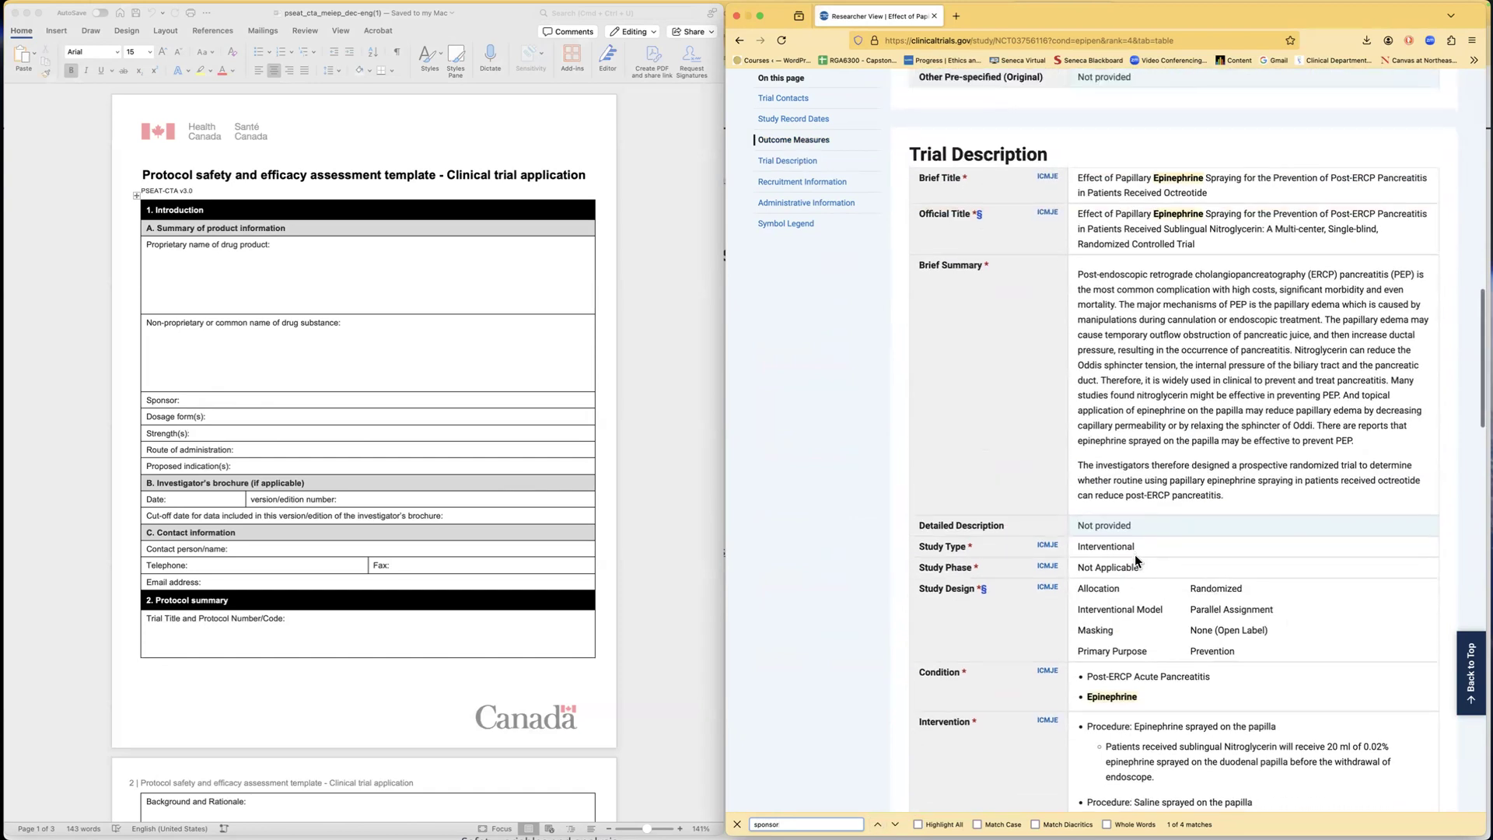
pyautogui.scroll(-5, 1139, 552)
pyautogui.scroll(-6, 1133, 535)
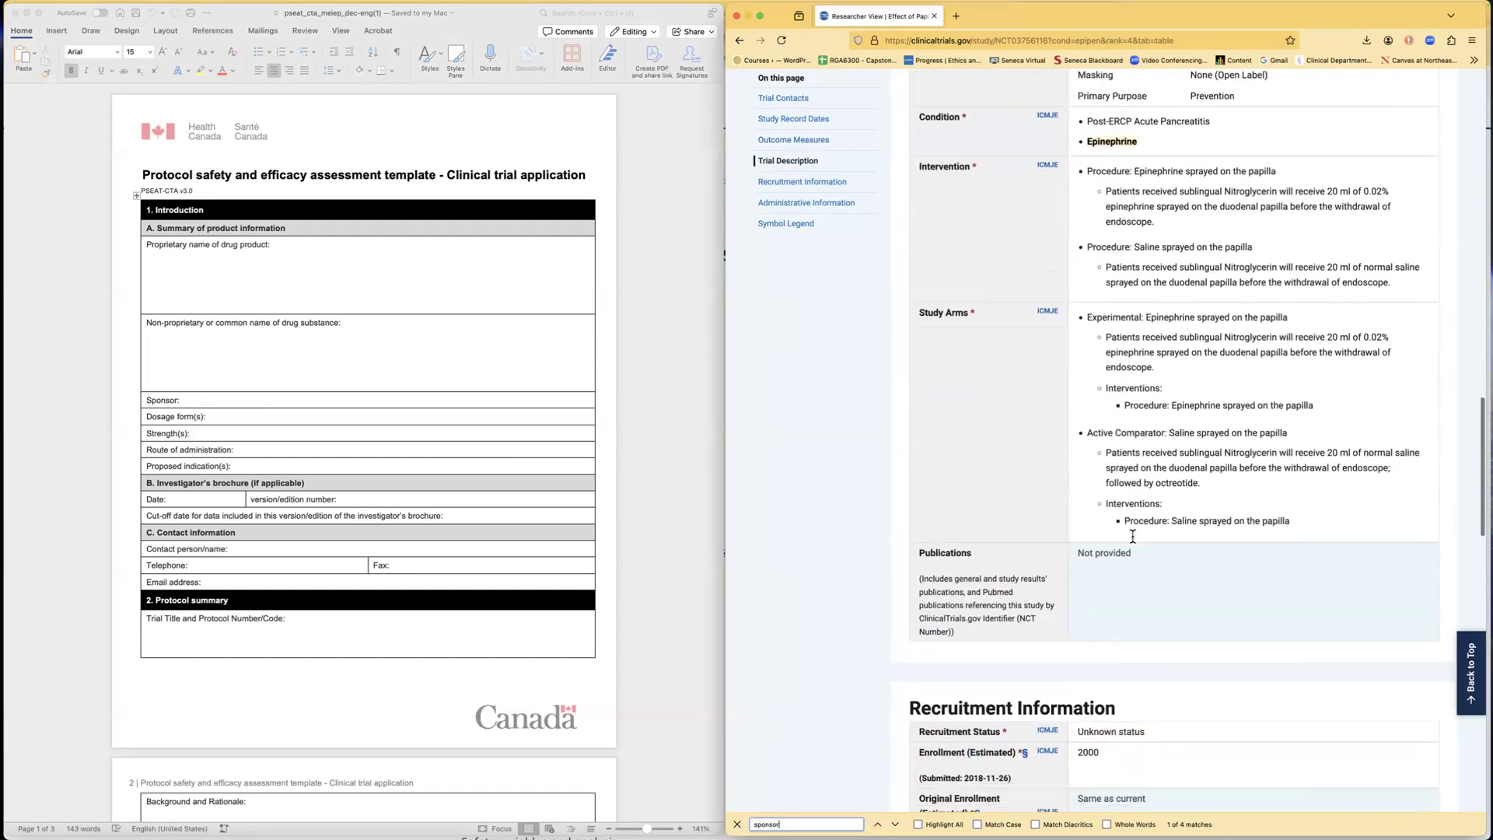
pyautogui.scroll(-7, 1020, 501)
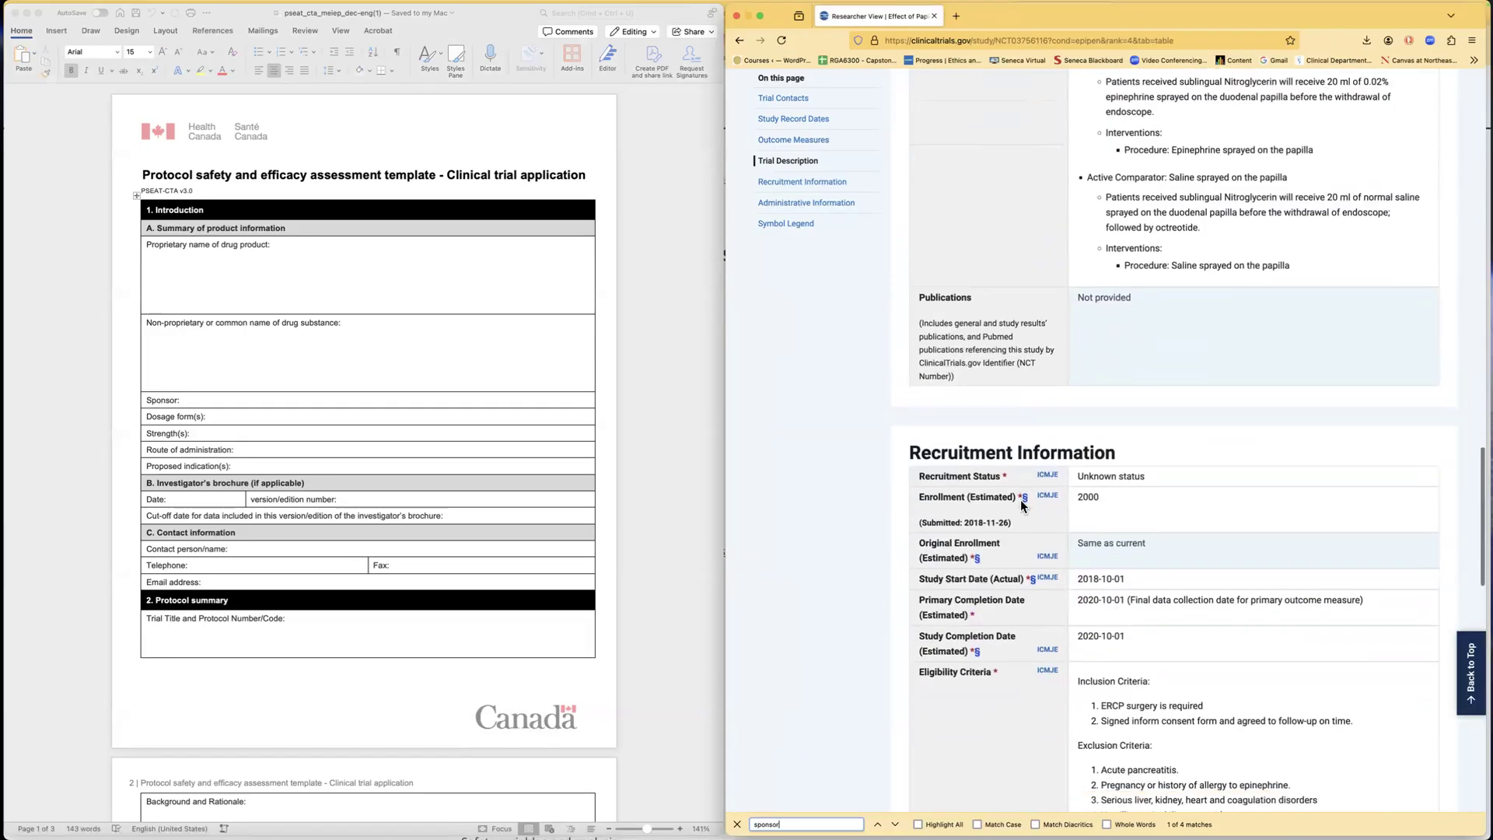
pyautogui.scroll(-5, 1005, 507)
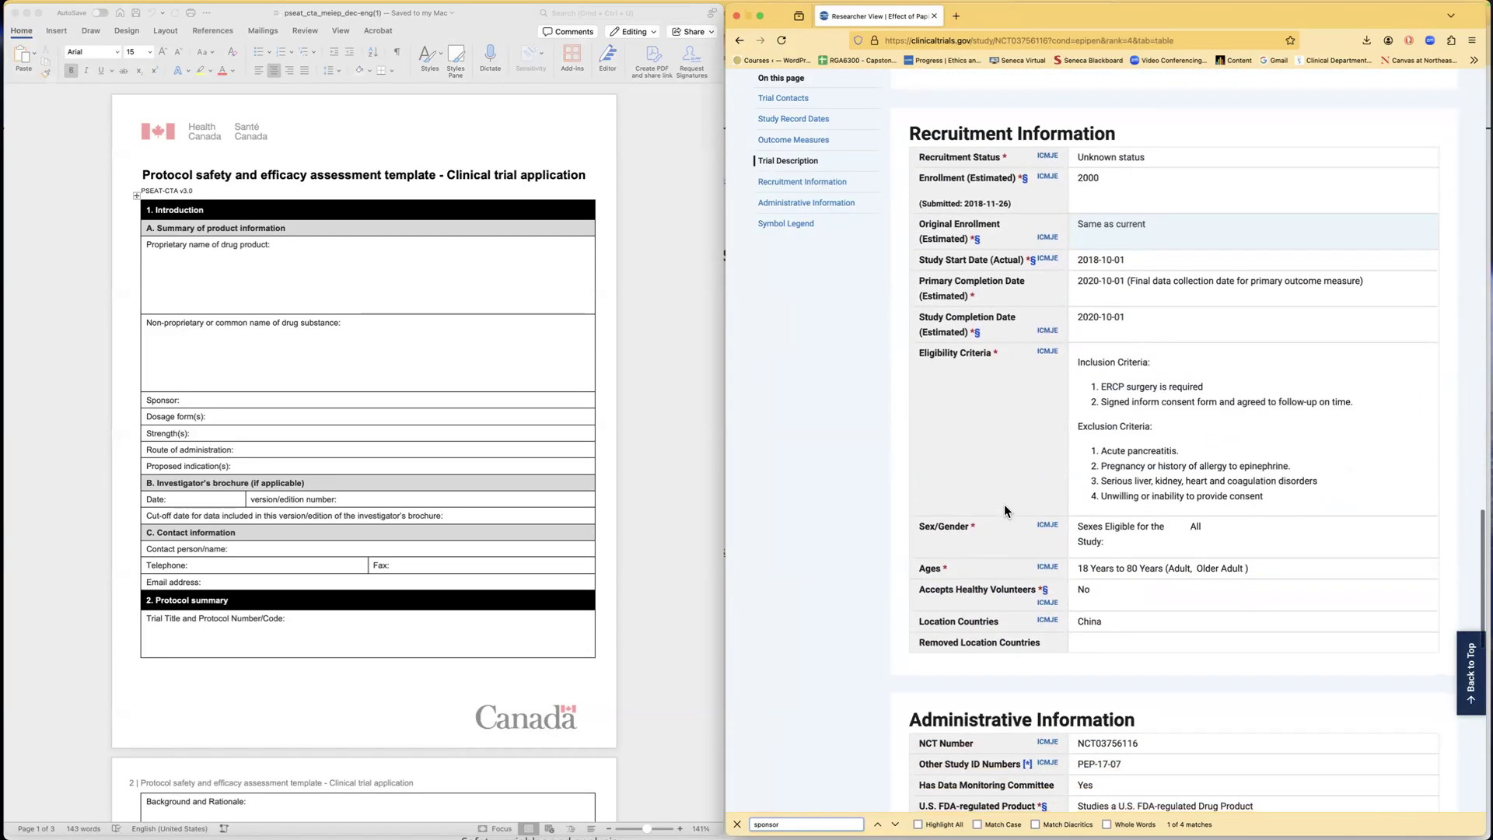
pyautogui.scroll(-6, 1004, 504)
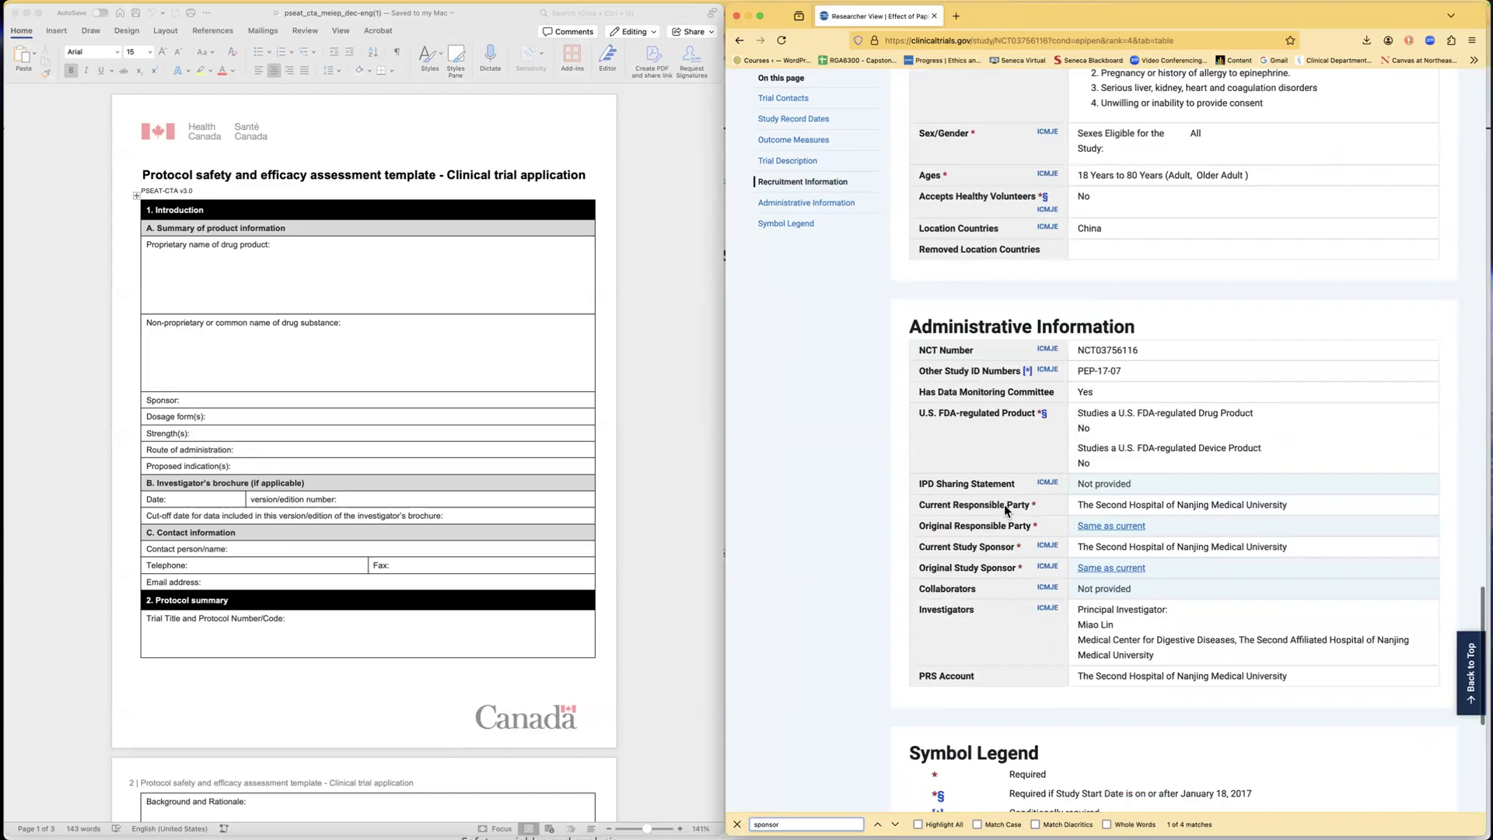
pyautogui.scroll(5, 1004, 504)
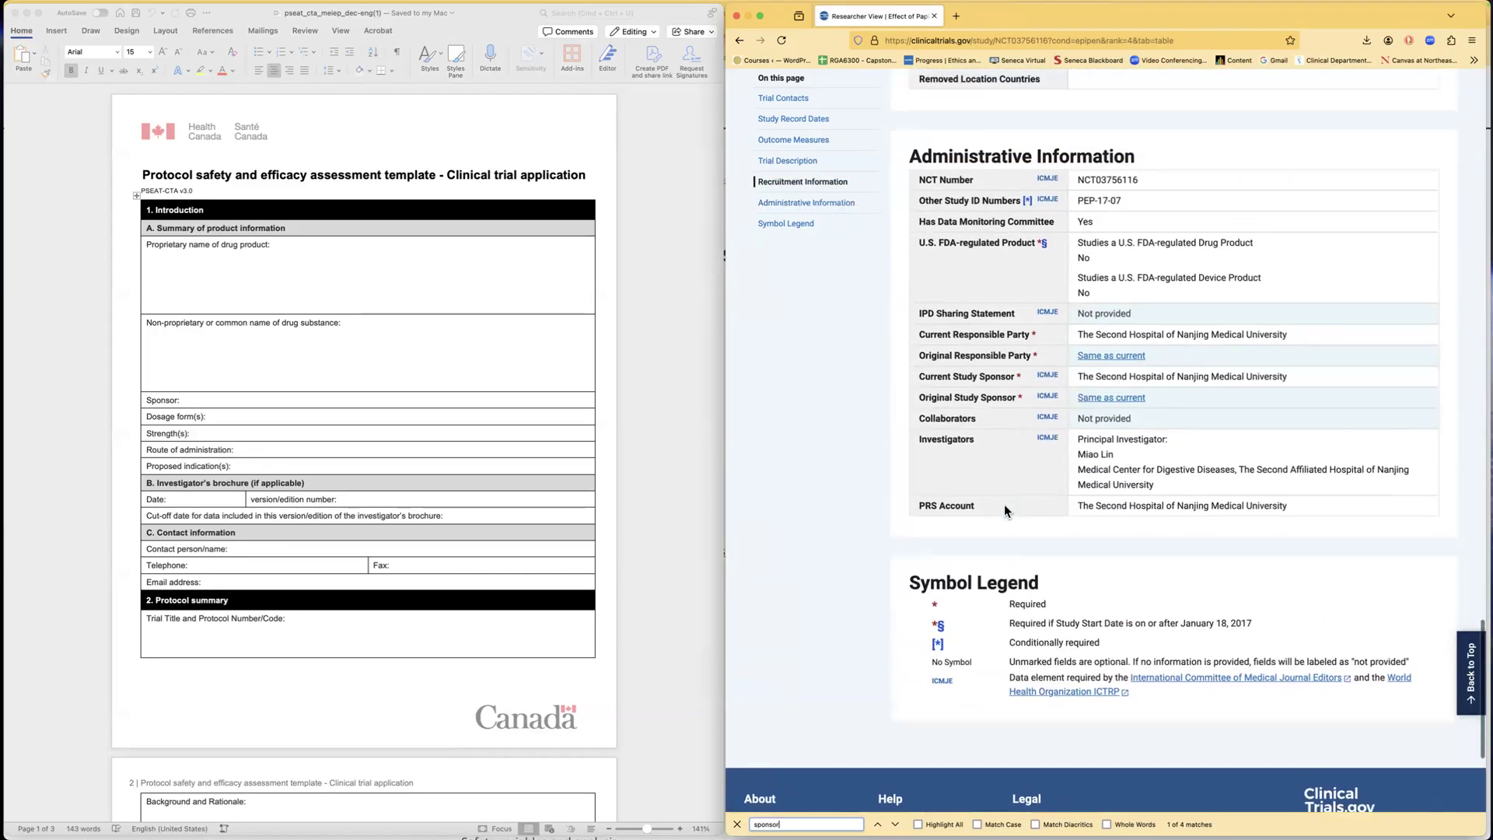
pyautogui.scroll(2, 1004, 504)
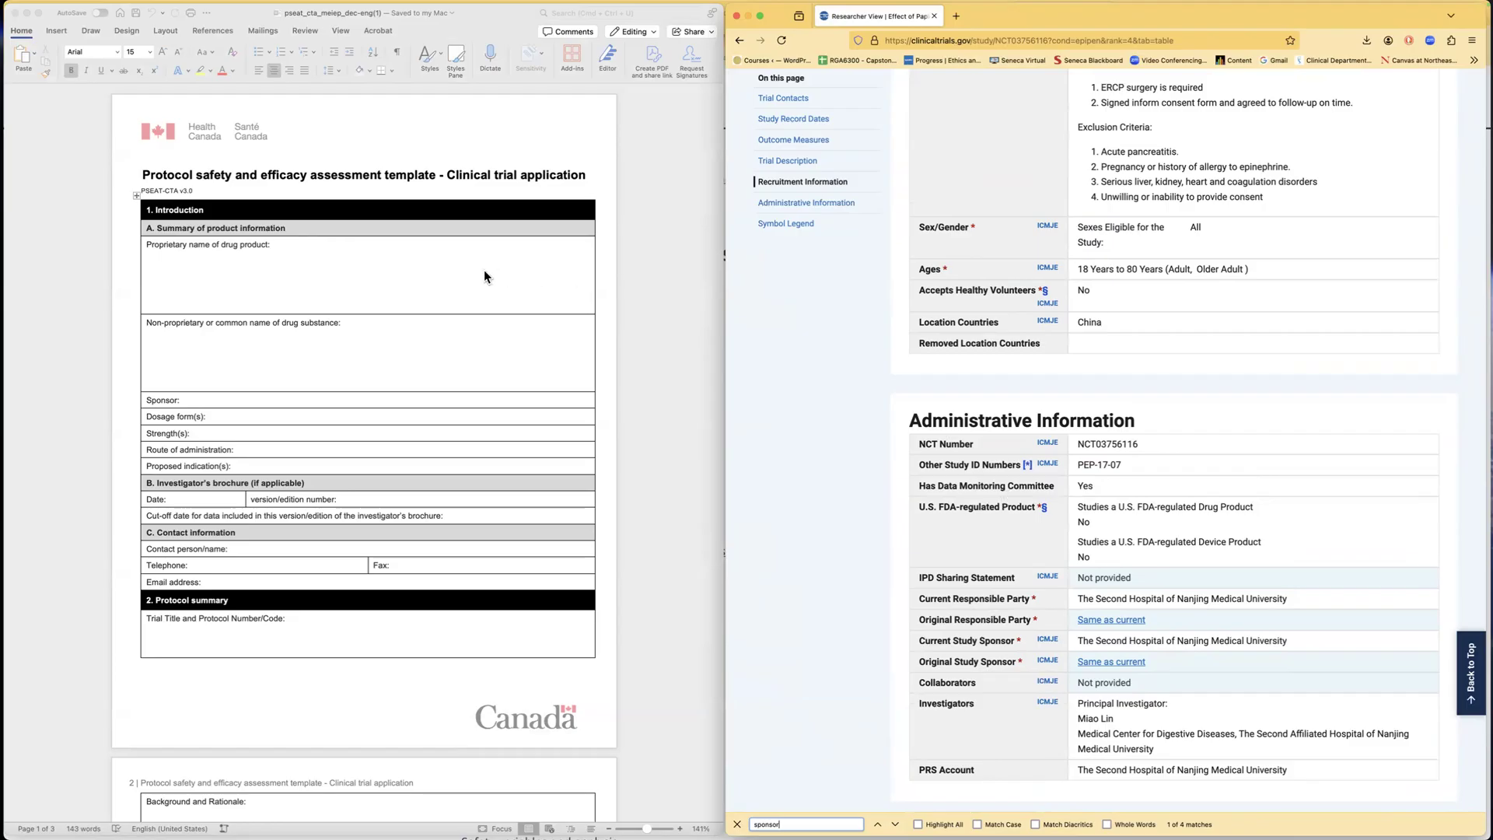
# Step: Return to the record's Study Details view and examine the study contact and site information in its Contacts and Locations section
pyautogui.click(185, 400)
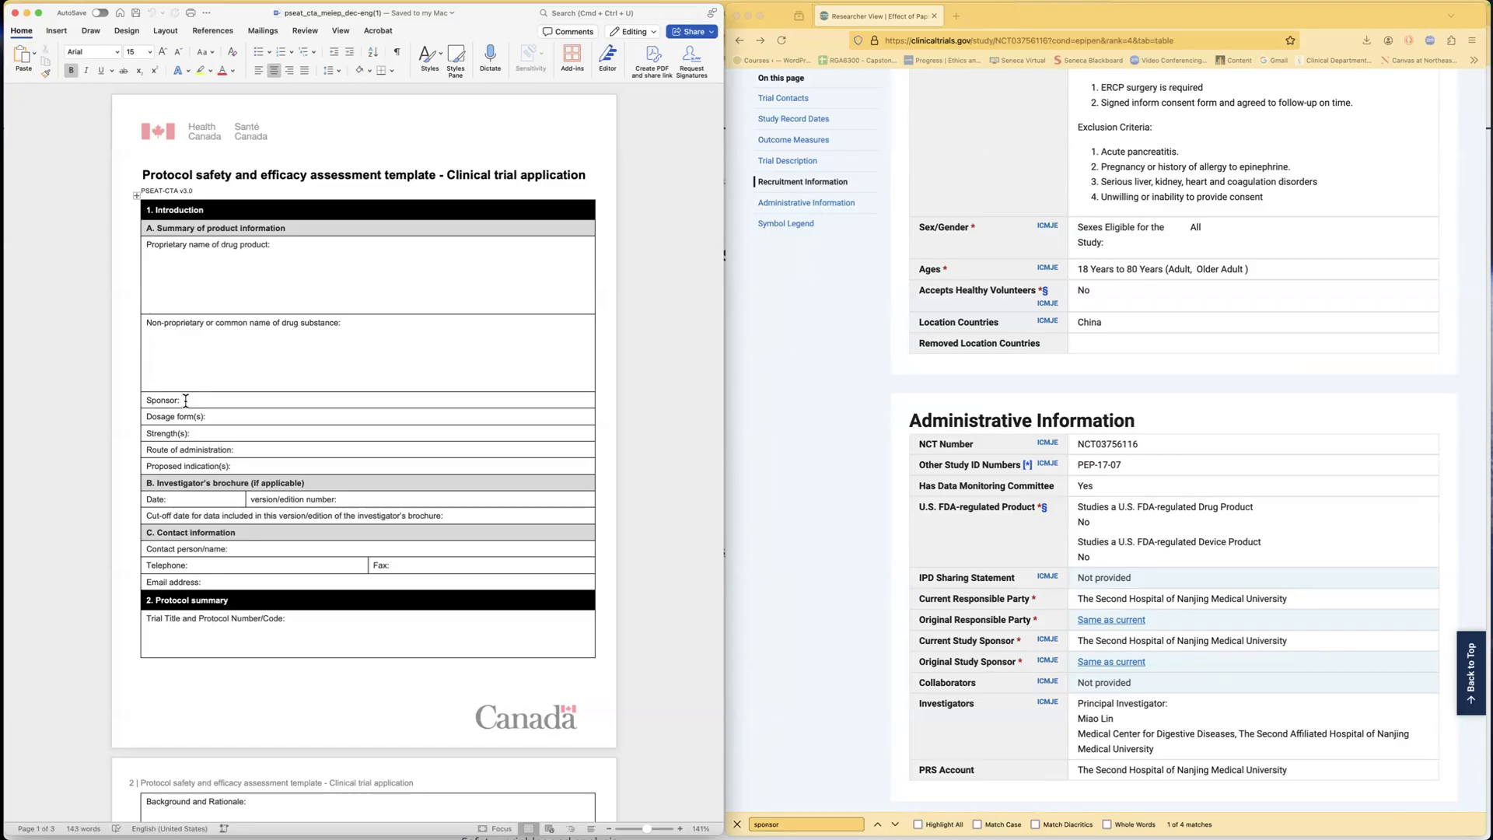
pyautogui.scroll(10, 1132, 354)
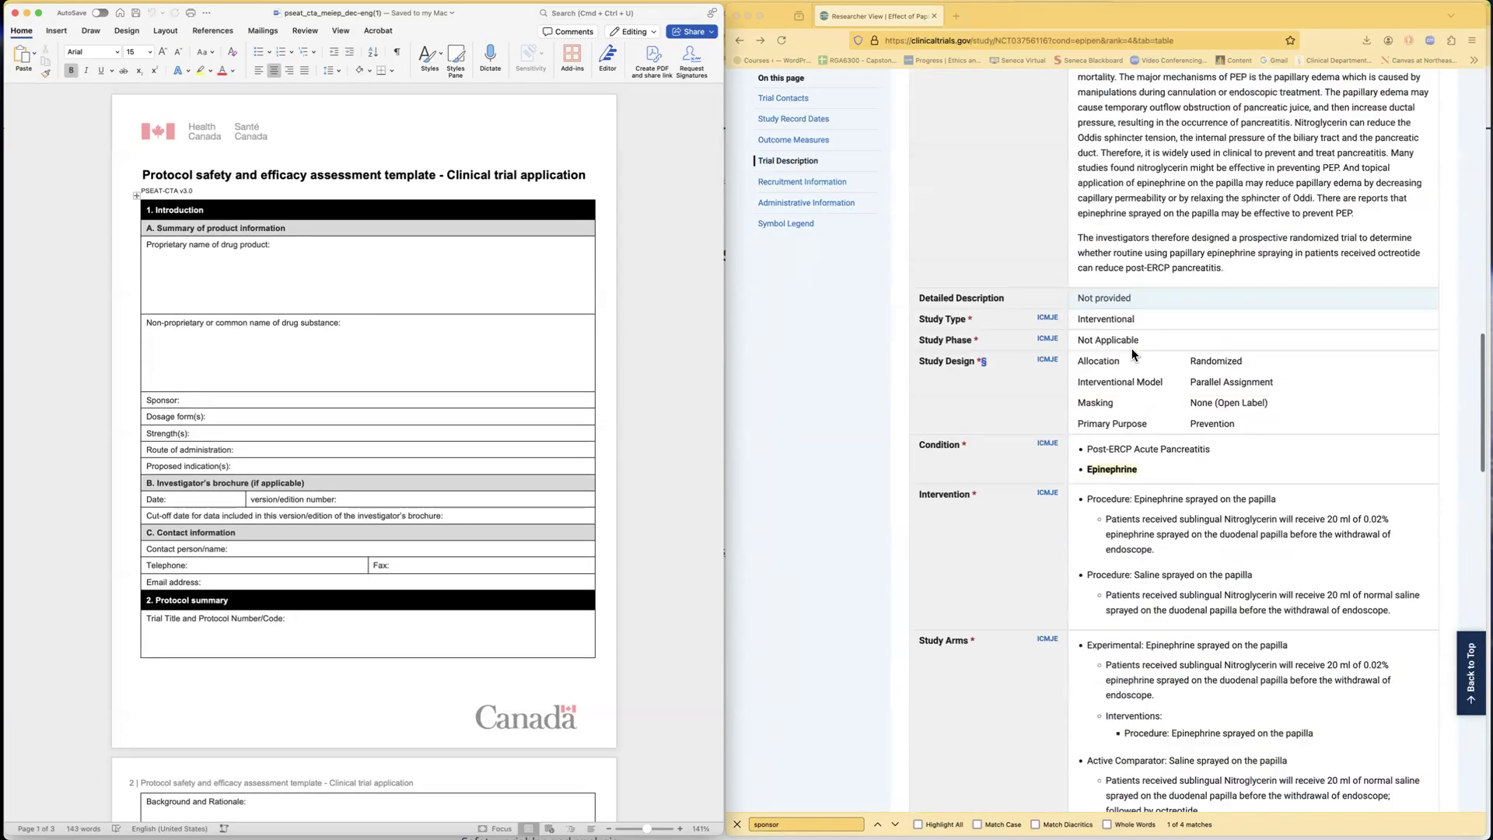
pyautogui.scroll(15, 1132, 354)
pyautogui.scroll(-3, 1131, 354)
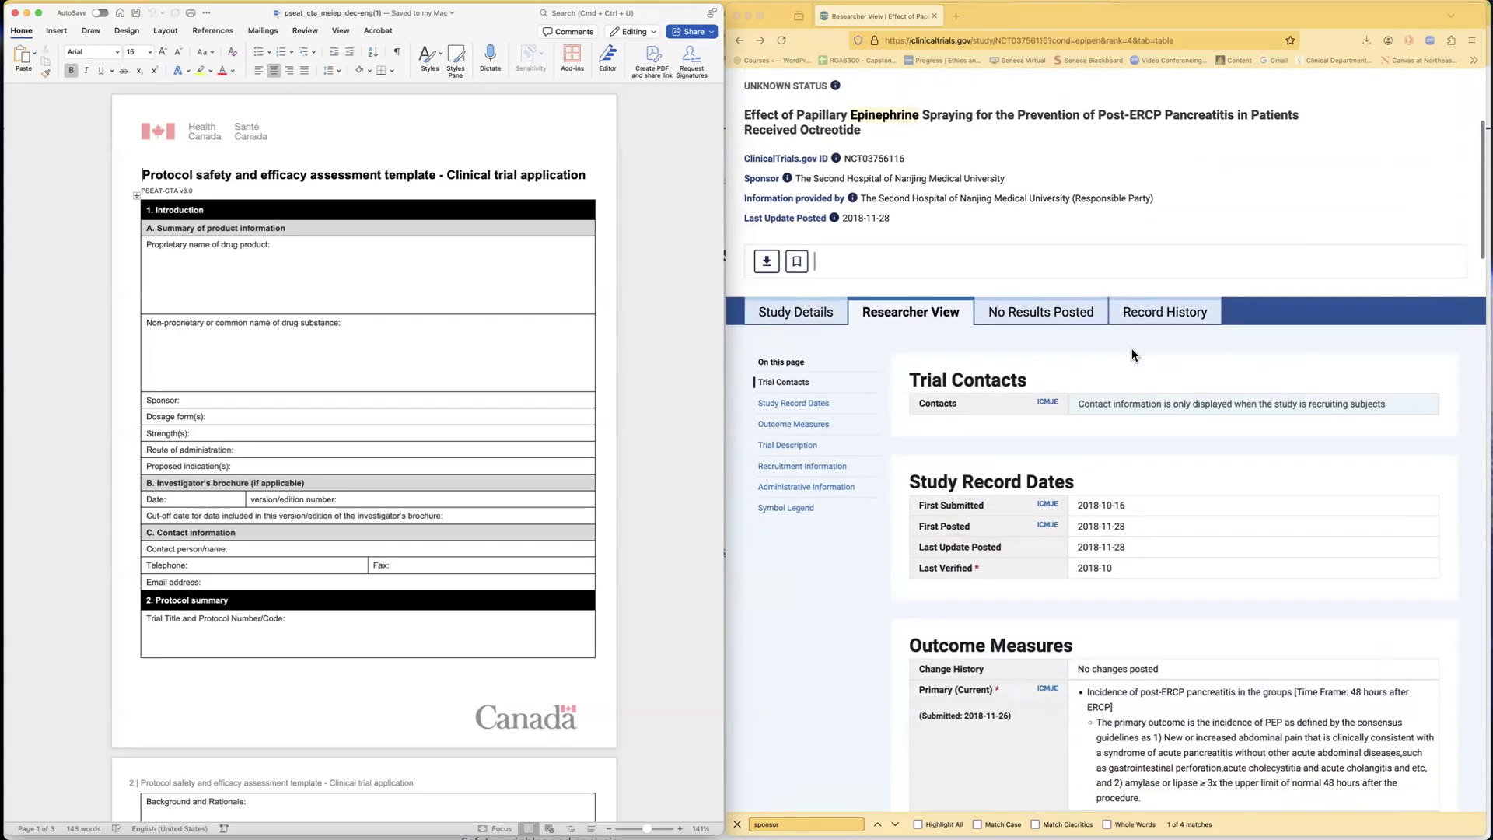
pyautogui.click(797, 311)
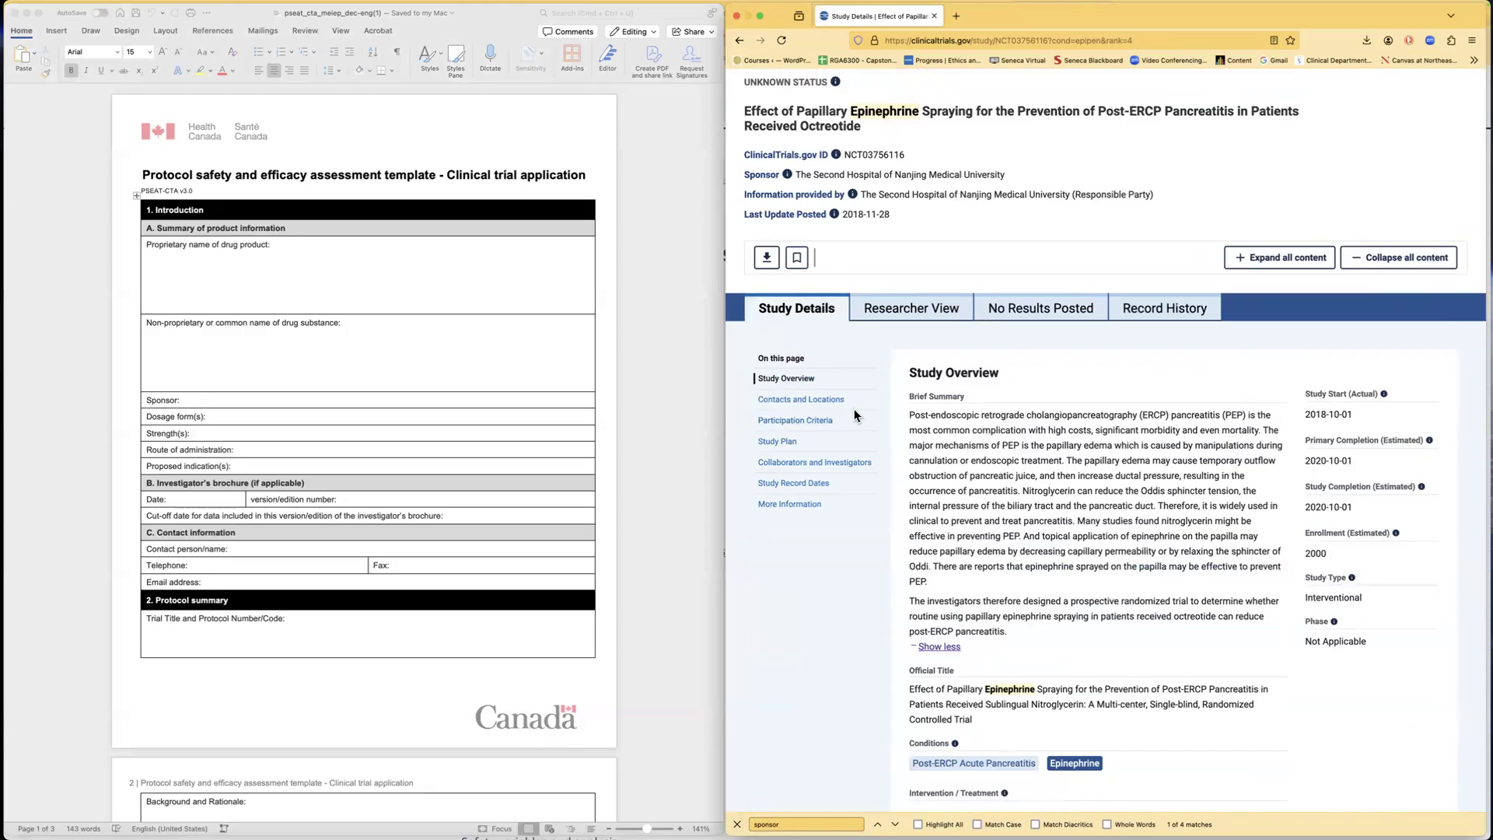
pyautogui.click(802, 401)
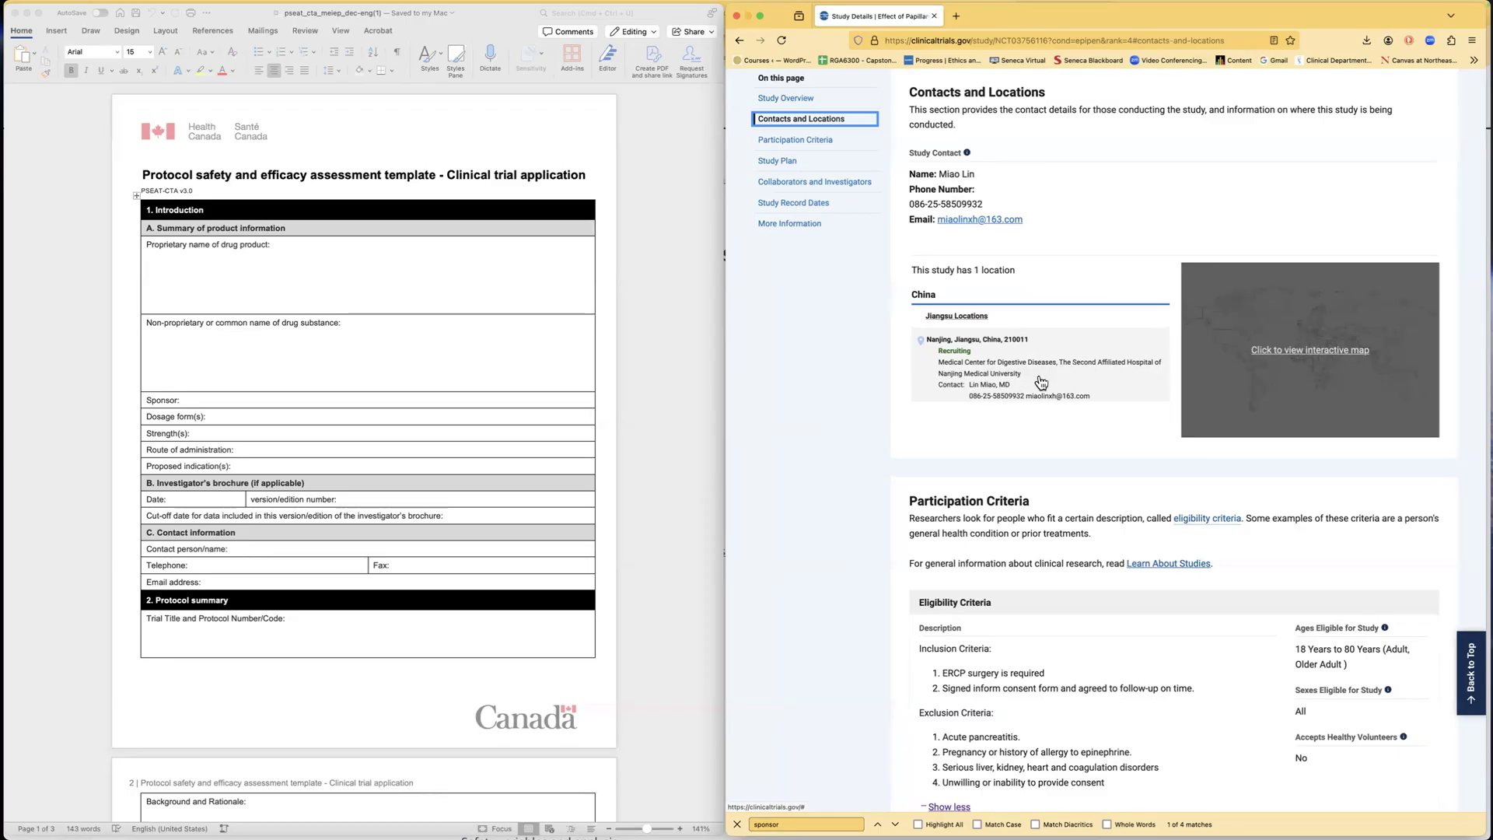
pyautogui.scroll(2, 1040, 381)
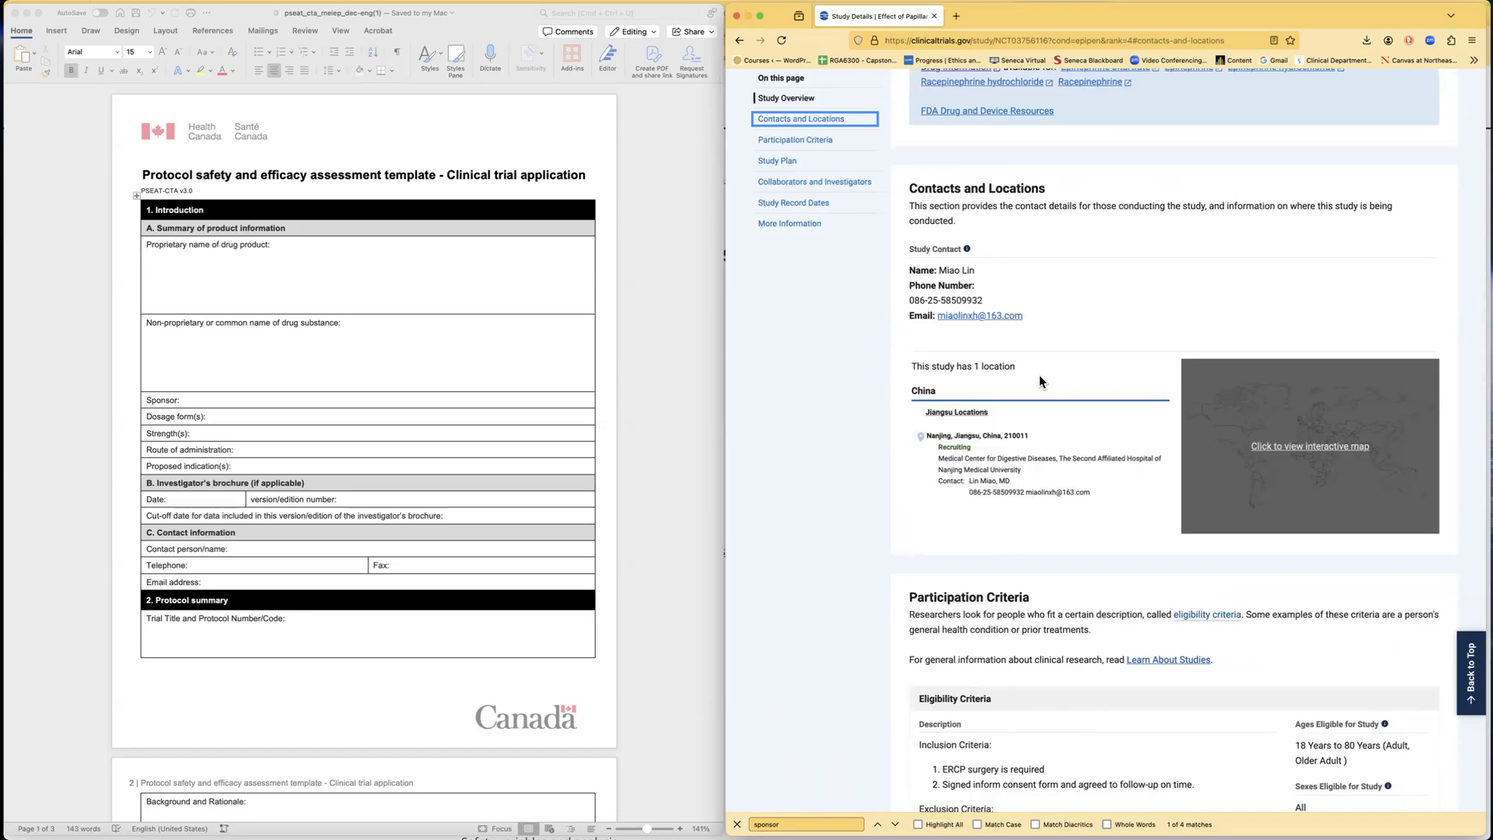
pyautogui.scroll(-4, 1039, 375)
pyautogui.scroll(2, 1039, 375)
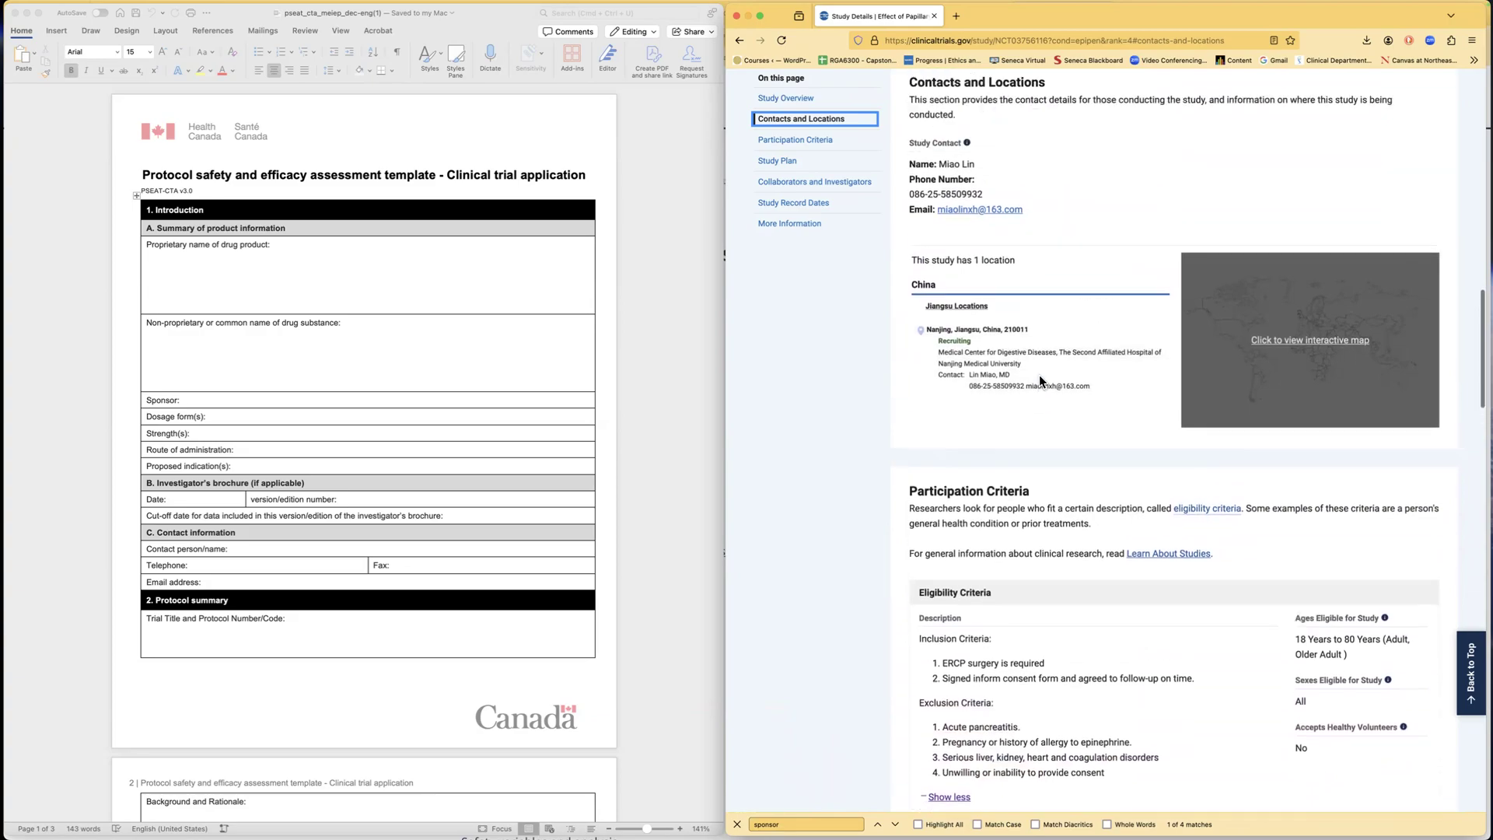
pyautogui.scroll(10, 1039, 374)
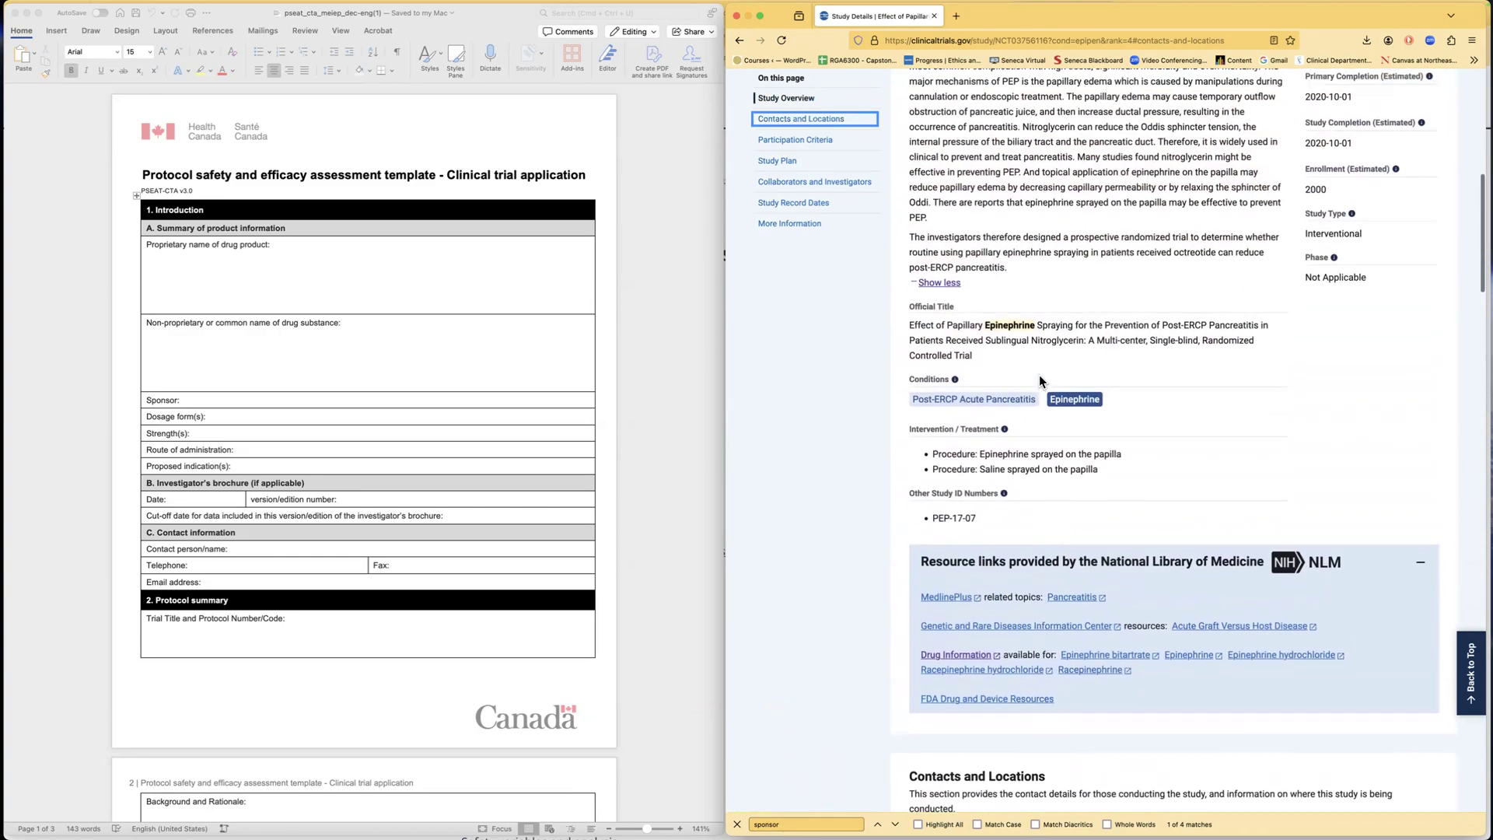
pyautogui.scroll(9, 1039, 375)
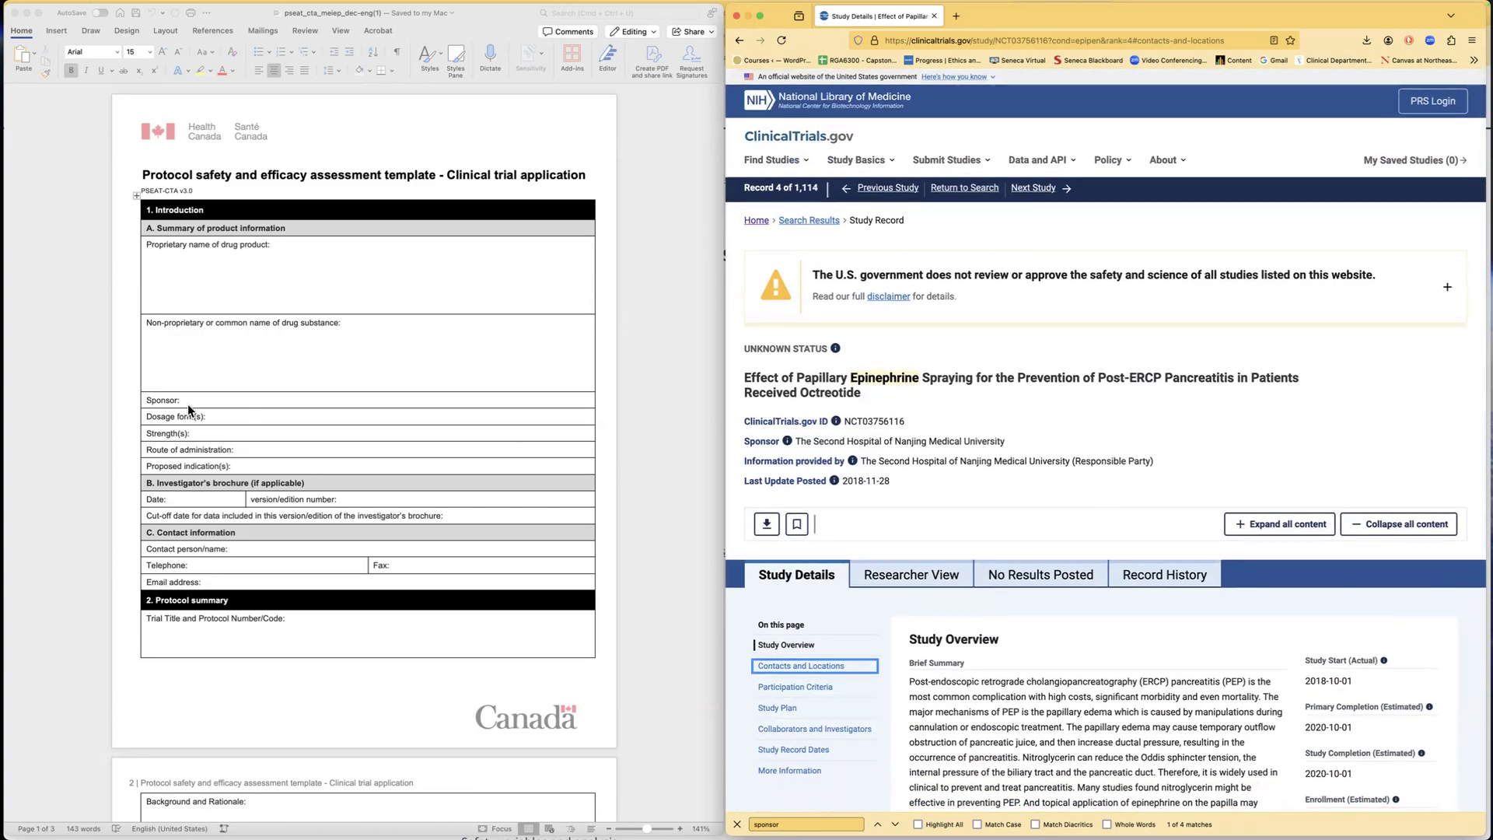
# Step: Examine the study record from its sponsor entry through the eligibility criteria to the Study Plan for the template's product information
pyautogui.click(187, 404)
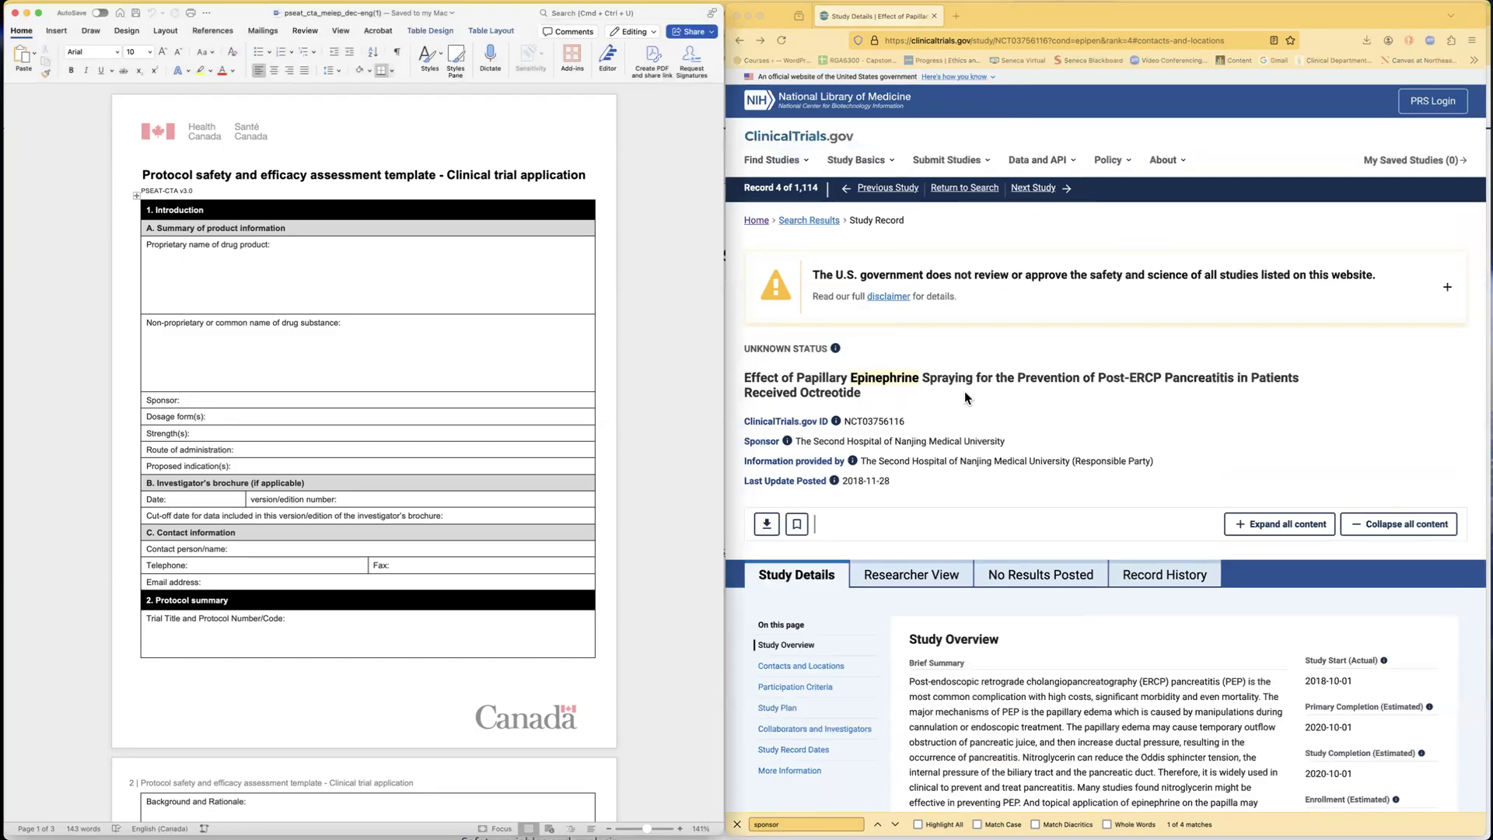
pyautogui.scroll(-4, 965, 394)
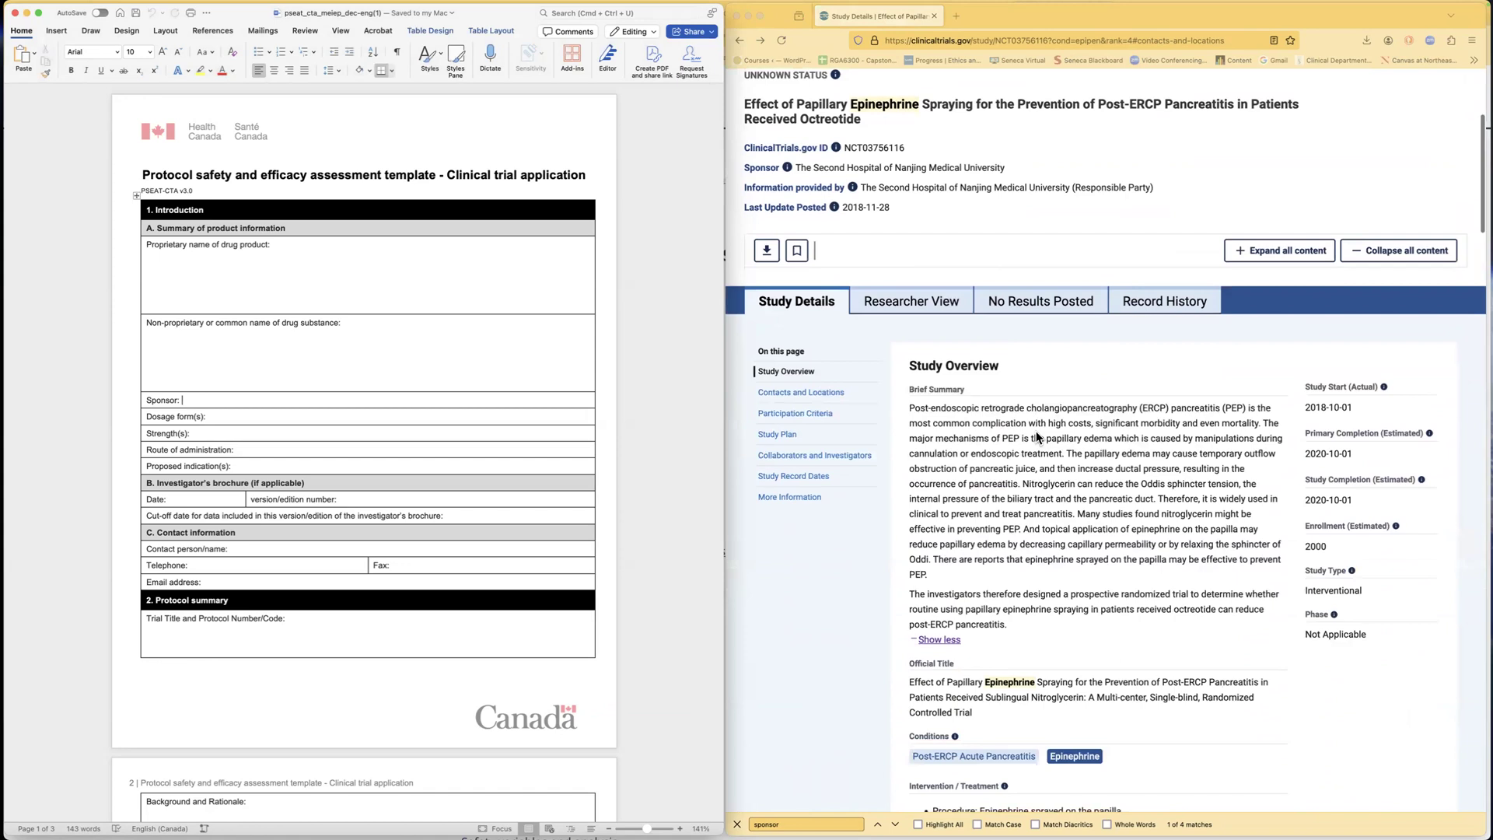
pyautogui.scroll(-4, 1036, 438)
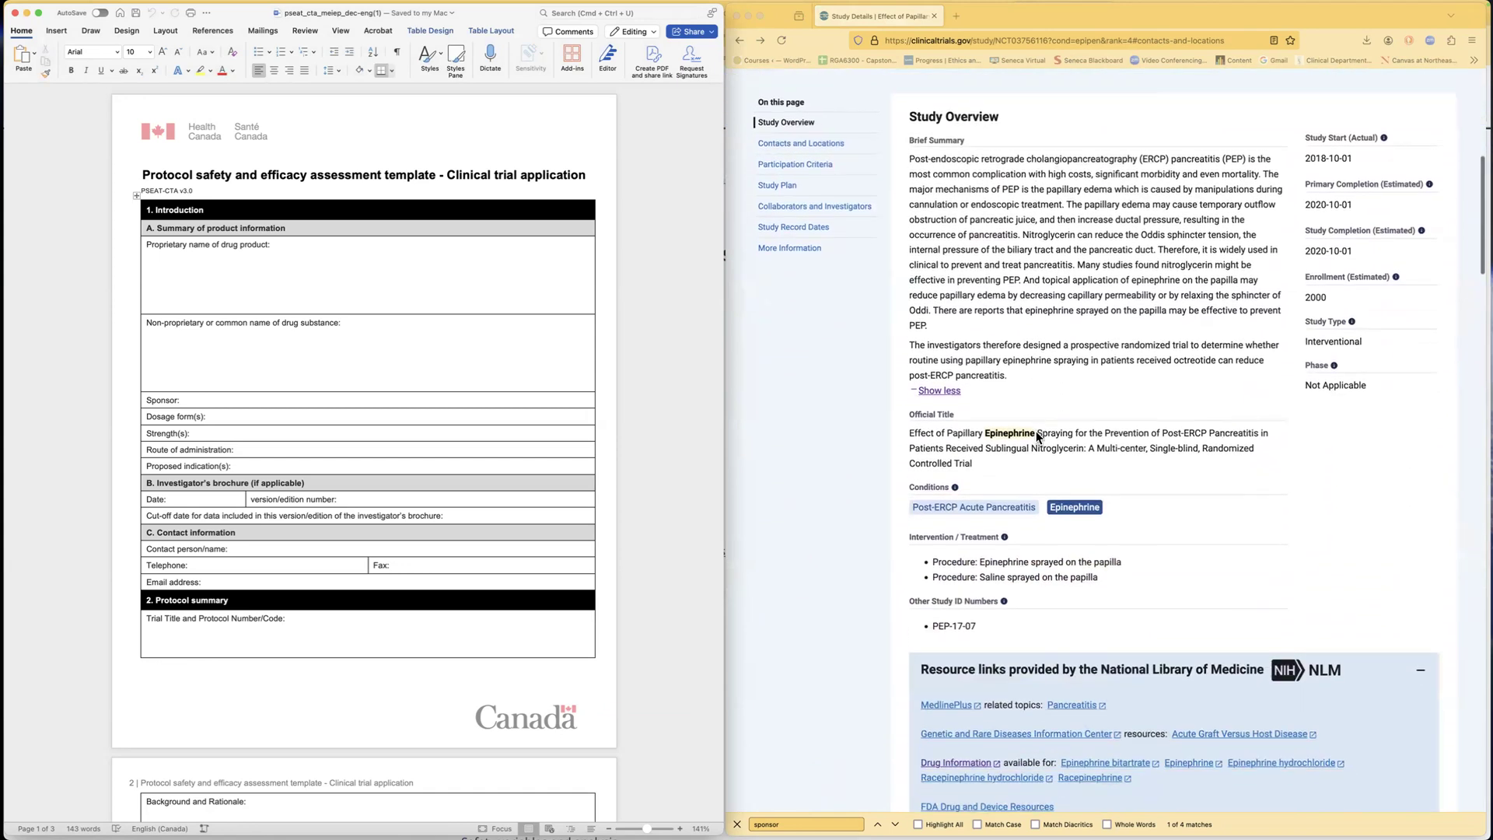
pyautogui.scroll(-5, 1036, 433)
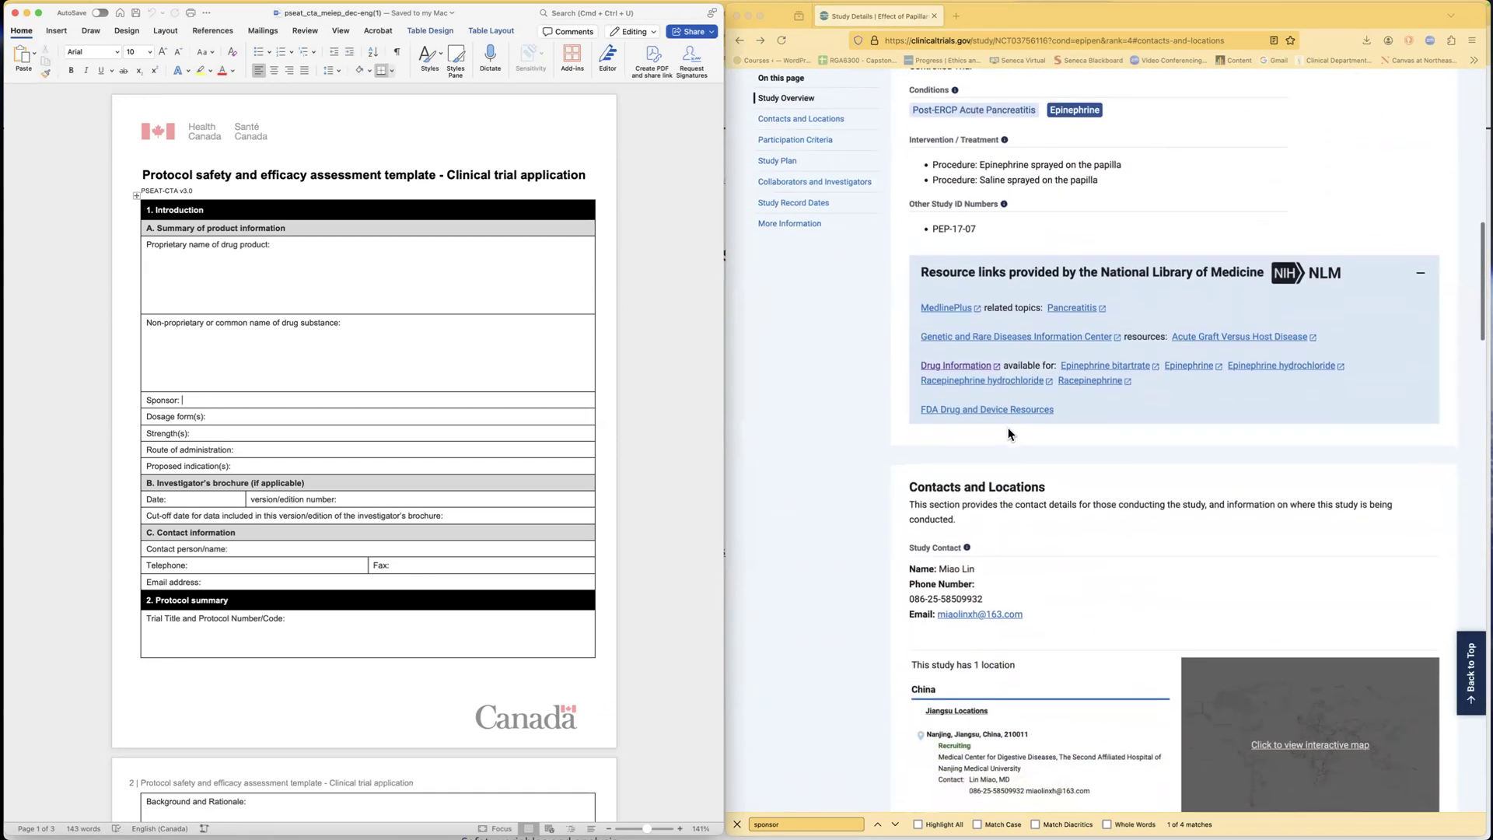
pyautogui.scroll(-7, 1009, 433)
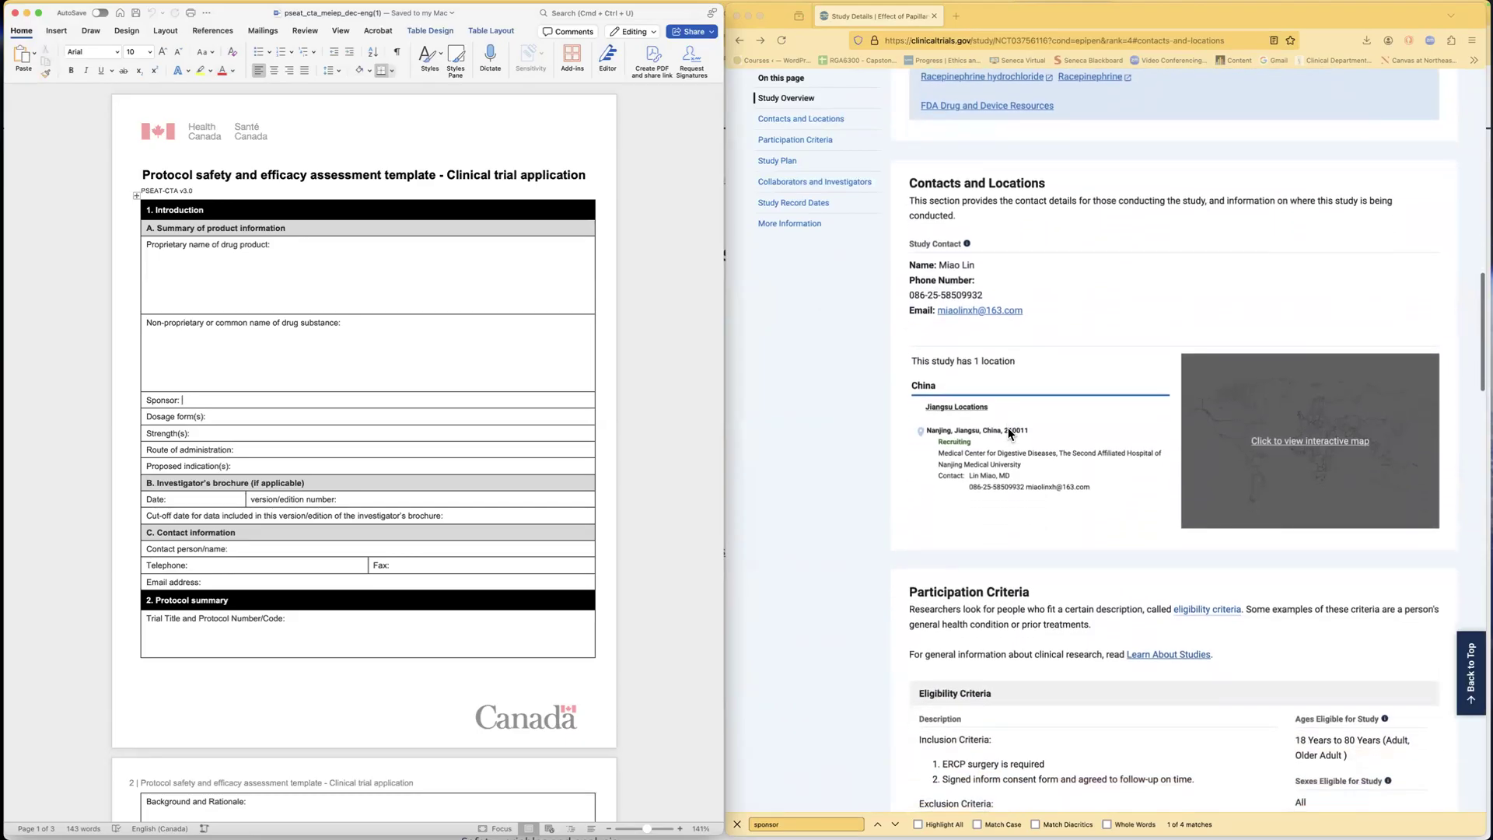
pyautogui.scroll(-3, 1008, 433)
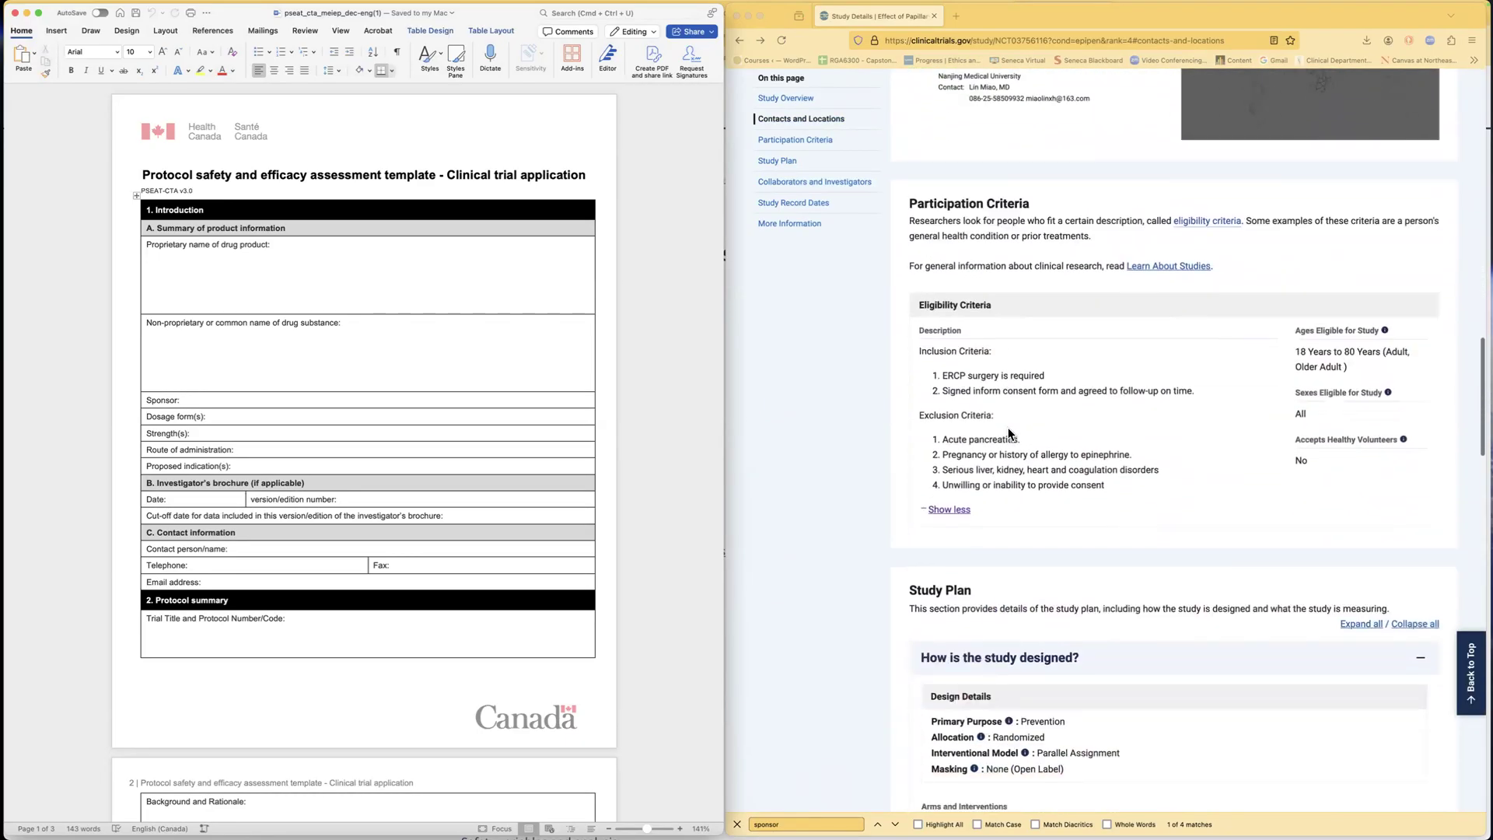
pyautogui.scroll(-4, 1009, 433)
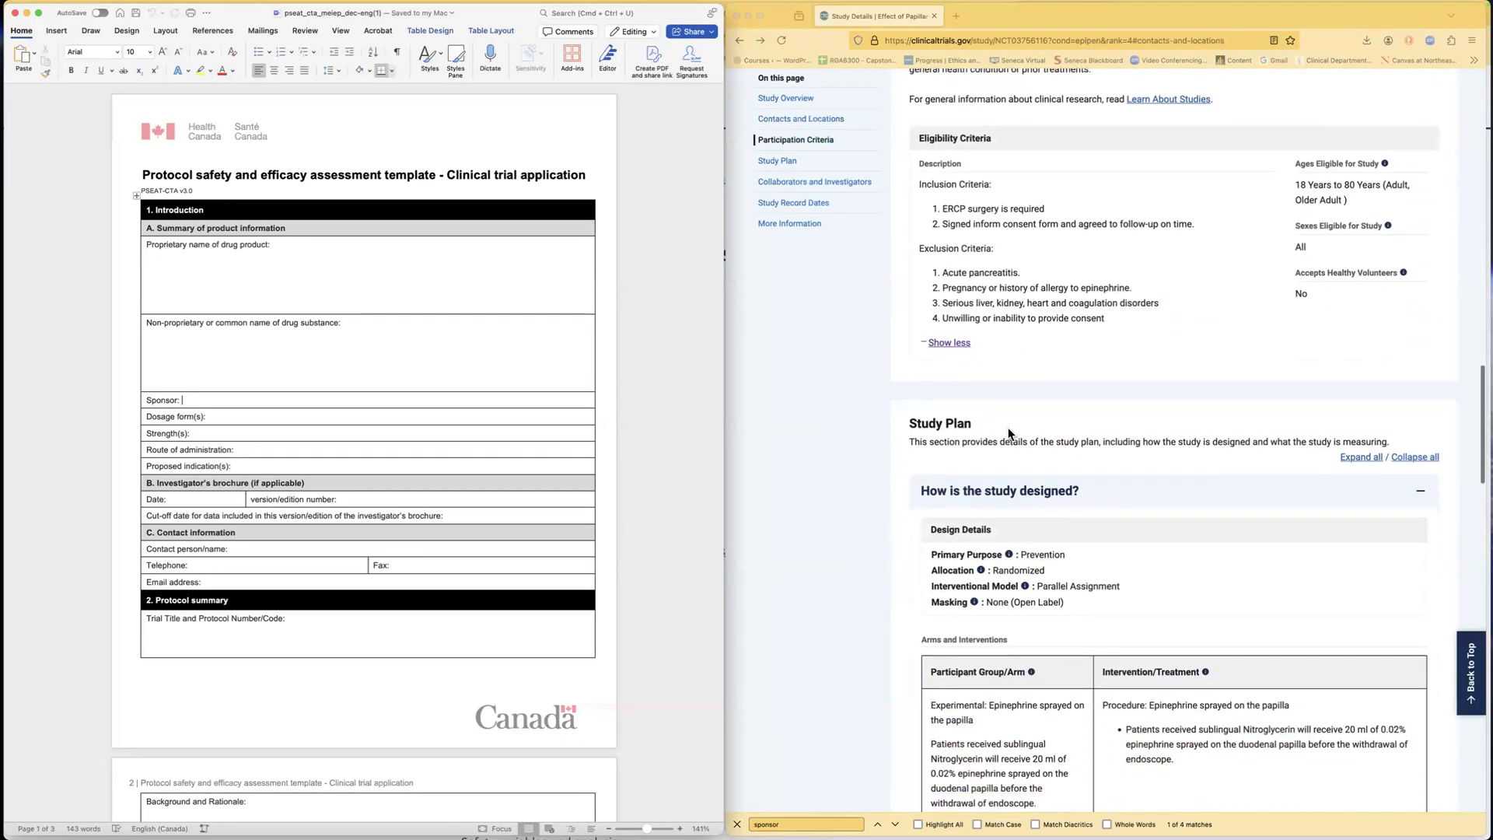
pyautogui.scroll(-2, 1008, 433)
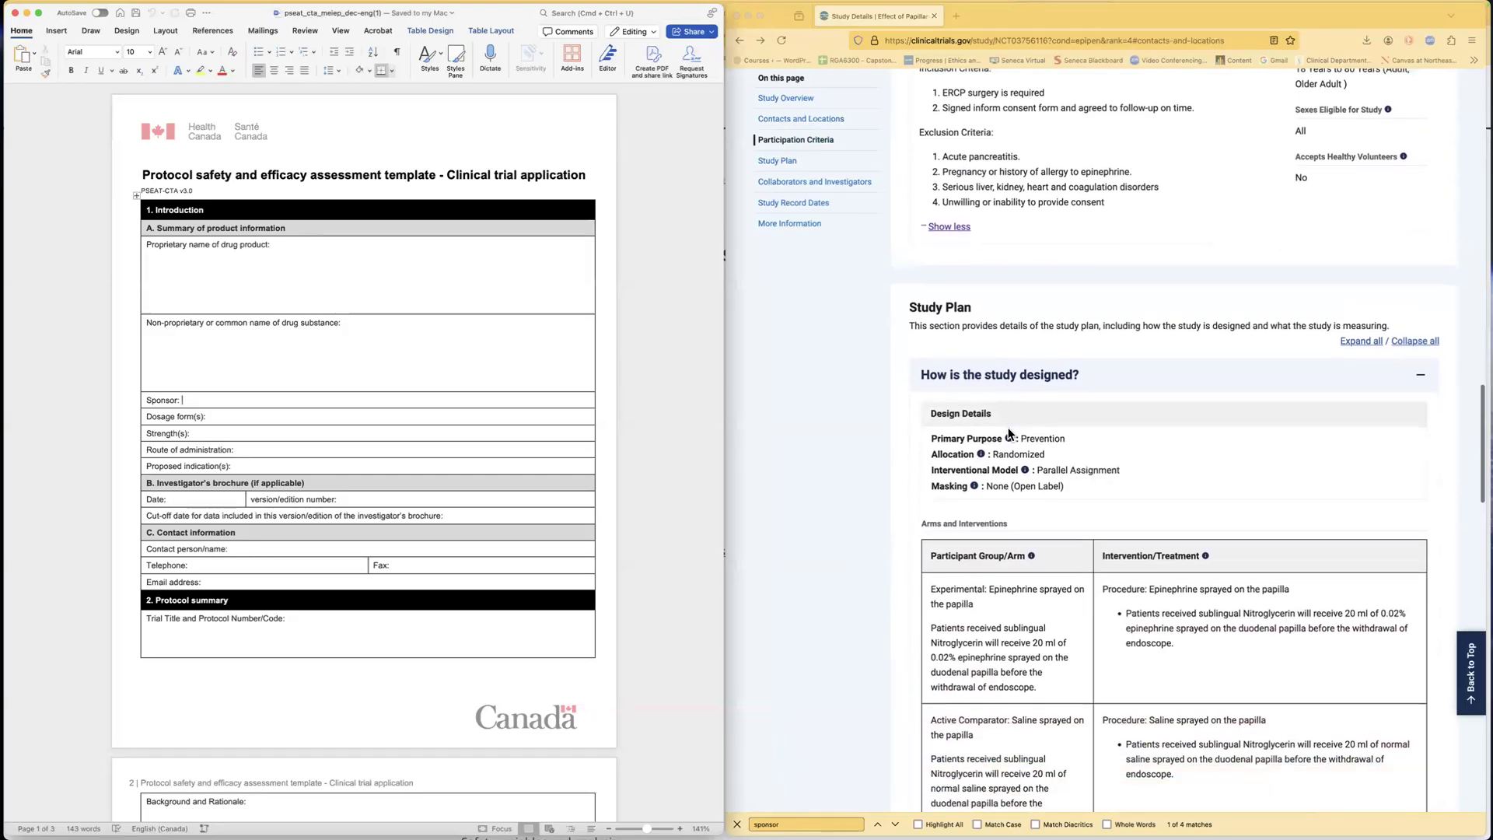
pyautogui.scroll(-2, 985, 526)
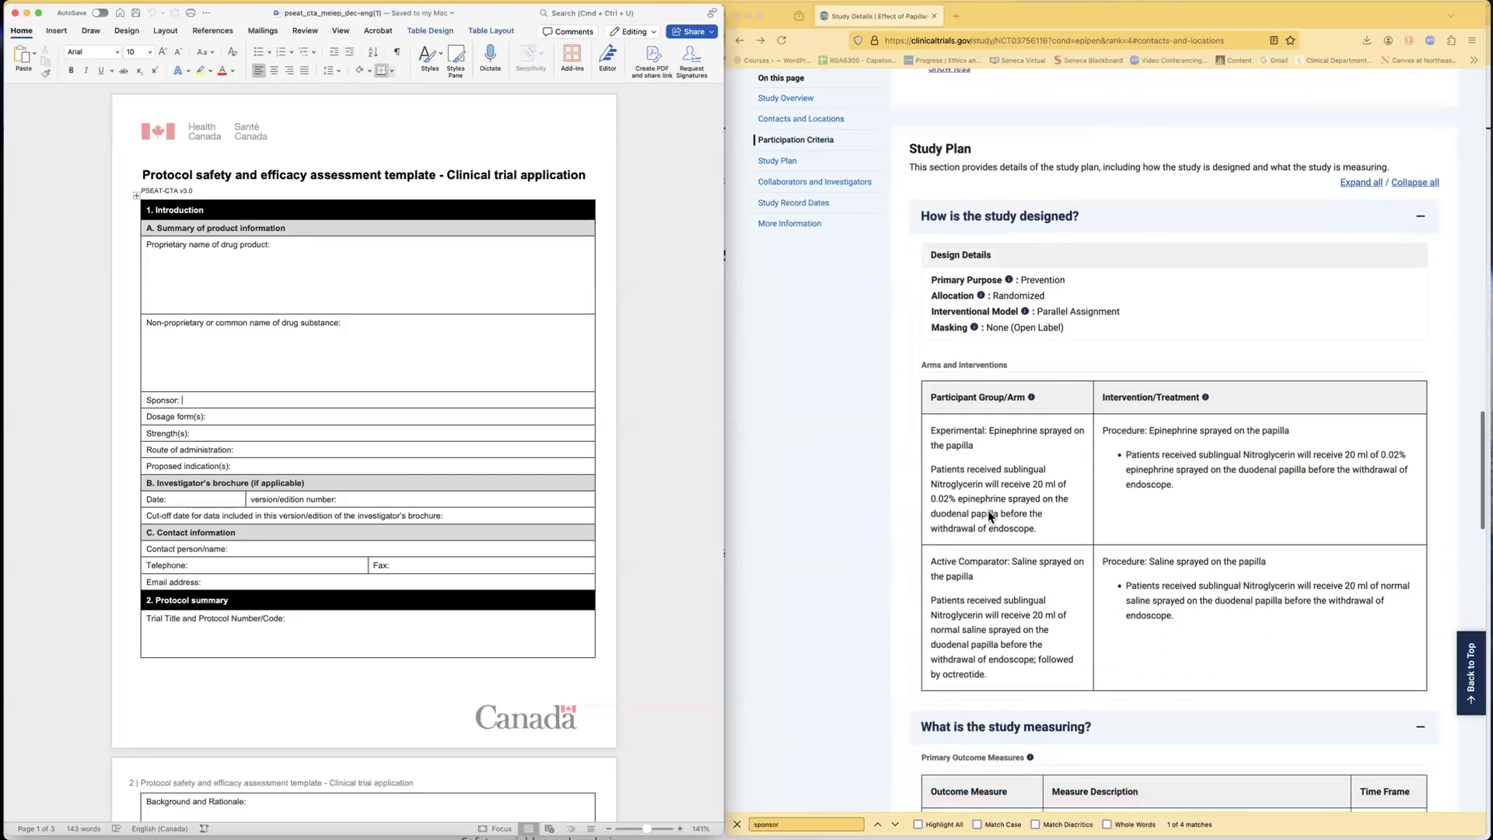
# Step: Examine the epinephrine arm and intervention descriptions in the Arms and Interventions table, plus the study's outcome measures
pyautogui.click(935, 471)
pyautogui.moveTo(931, 469); pyautogui.dragTo(1065, 511)
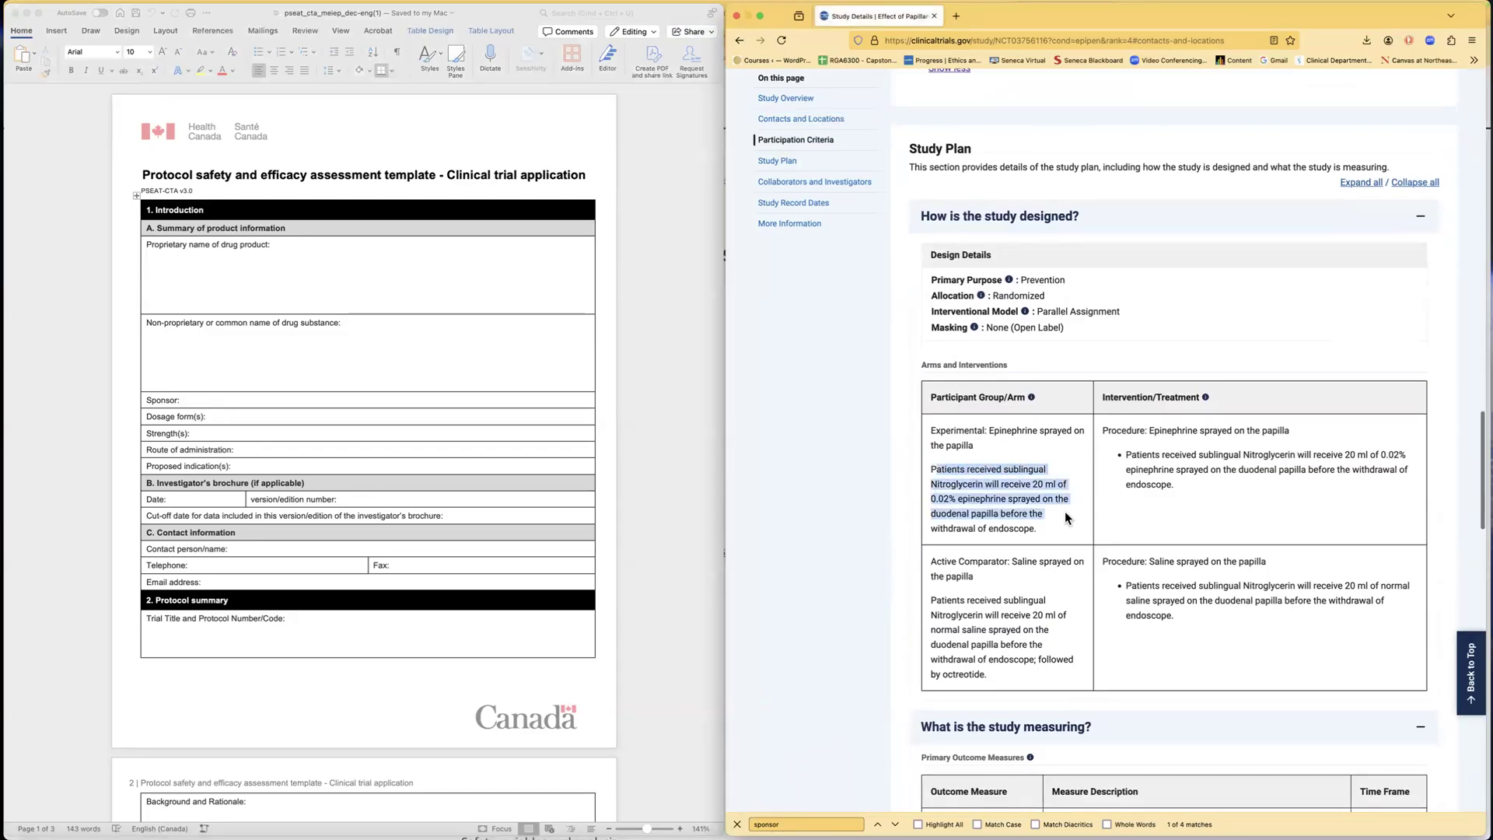
pyautogui.click(1142, 454)
pyautogui.moveTo(1126, 455); pyautogui.dragTo(1230, 469)
pyautogui.moveTo(1149, 430); pyautogui.dragTo(1296, 436)
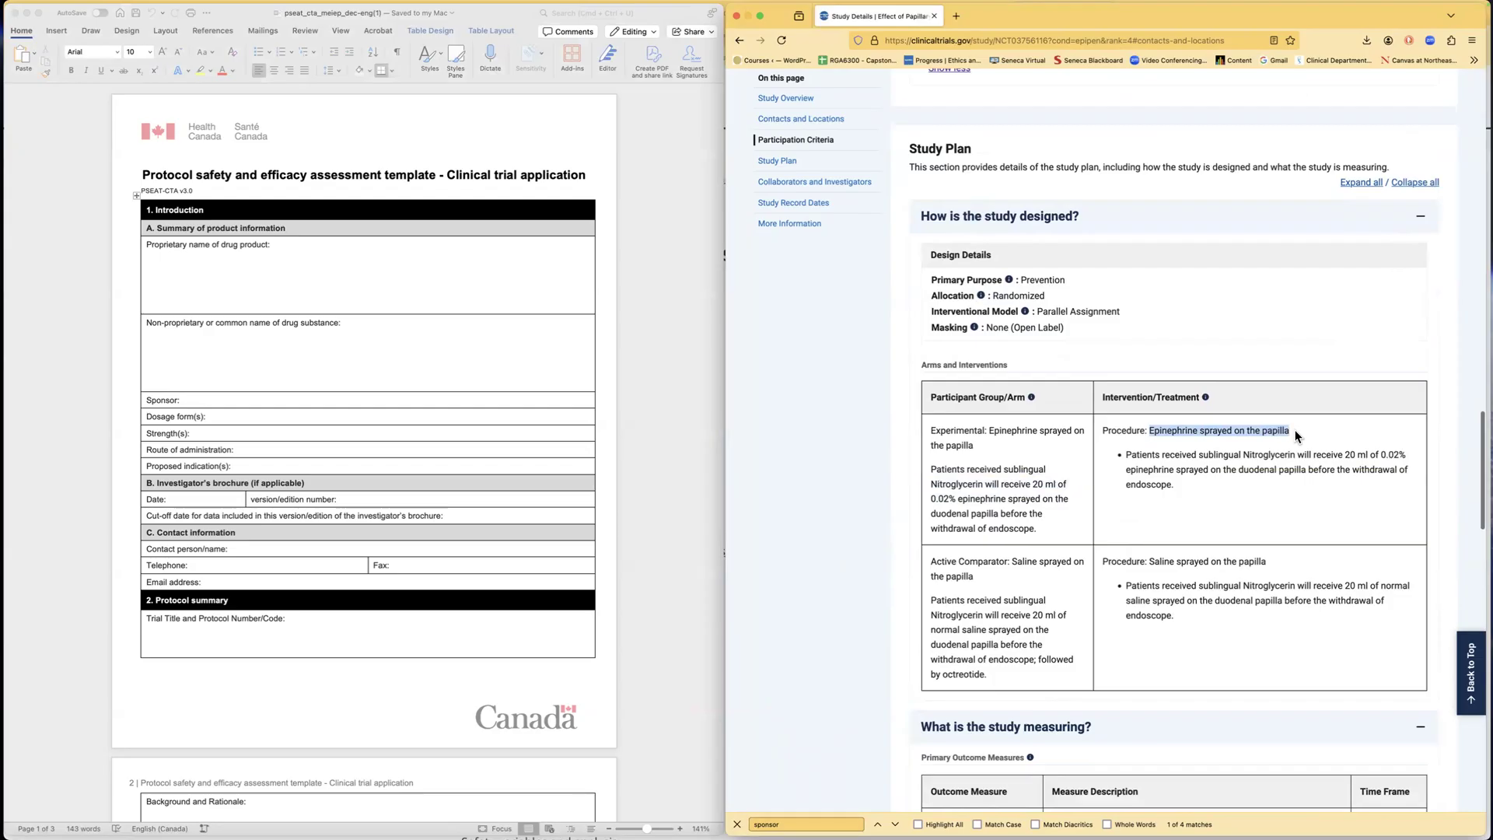
pyautogui.scroll(-3, 1201, 473)
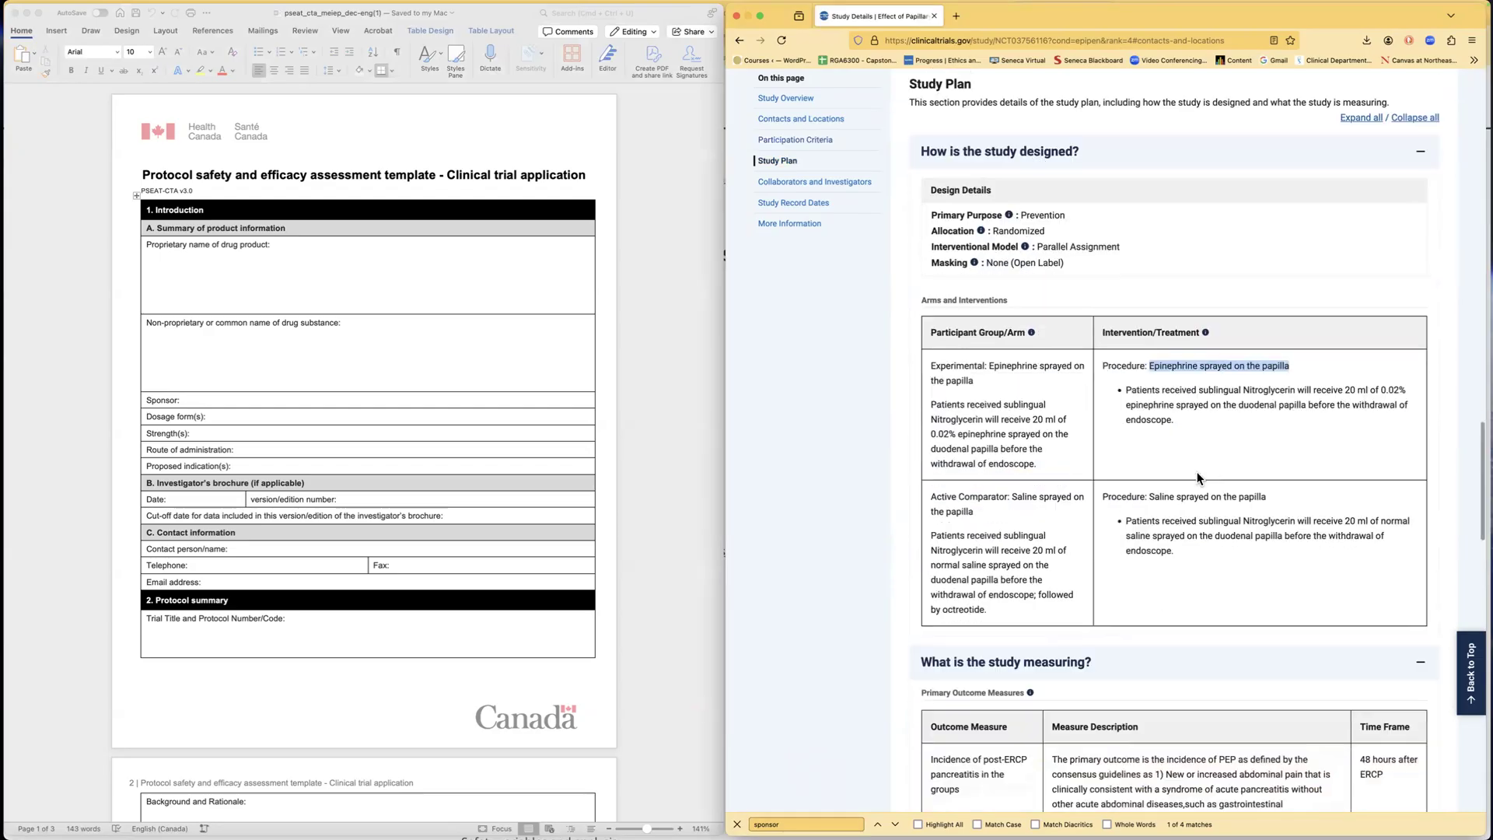
pyautogui.scroll(-3, 1198, 476)
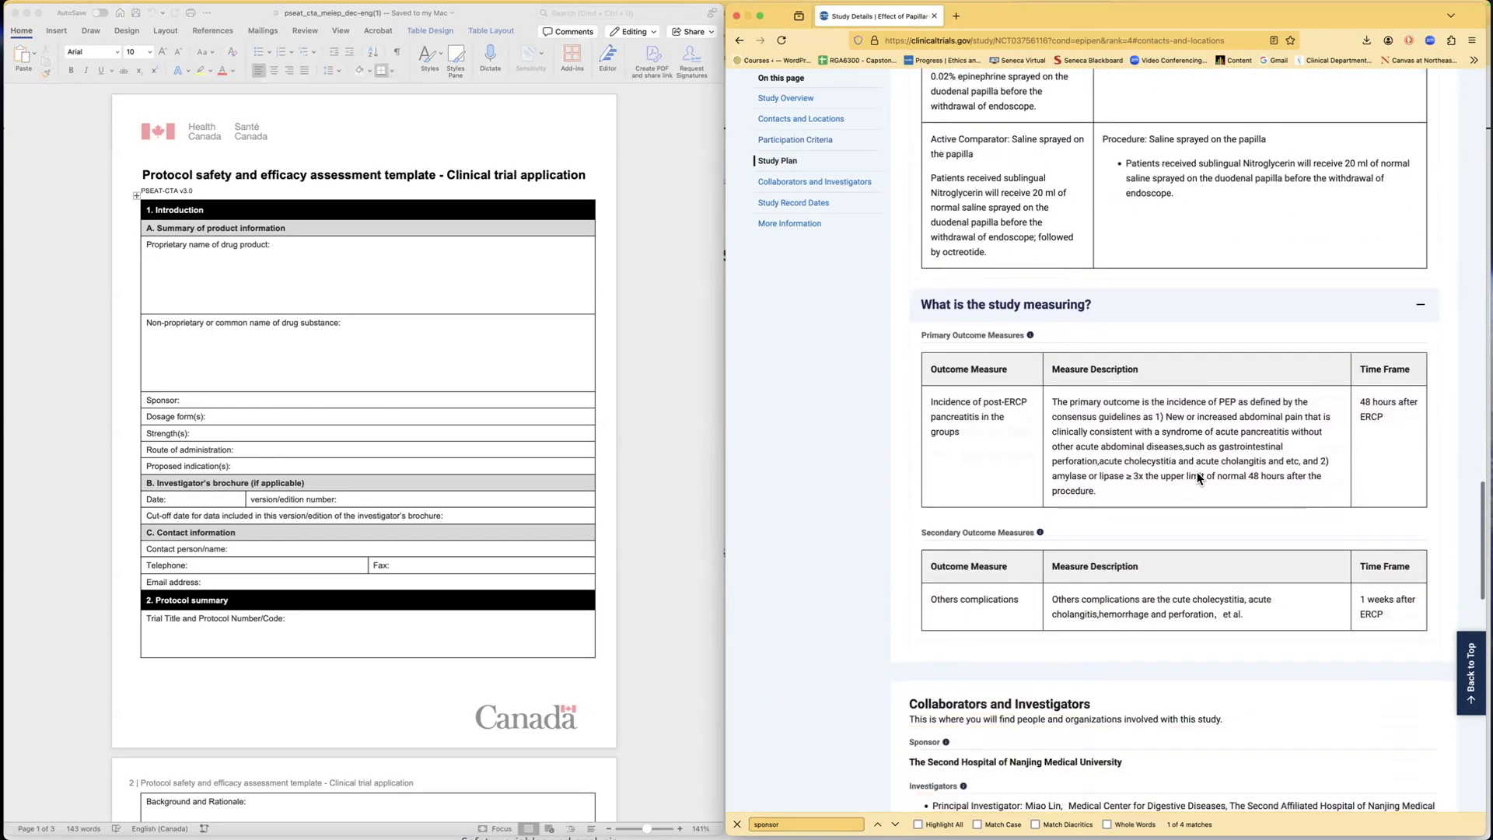
pyautogui.scroll(6, 1198, 472)
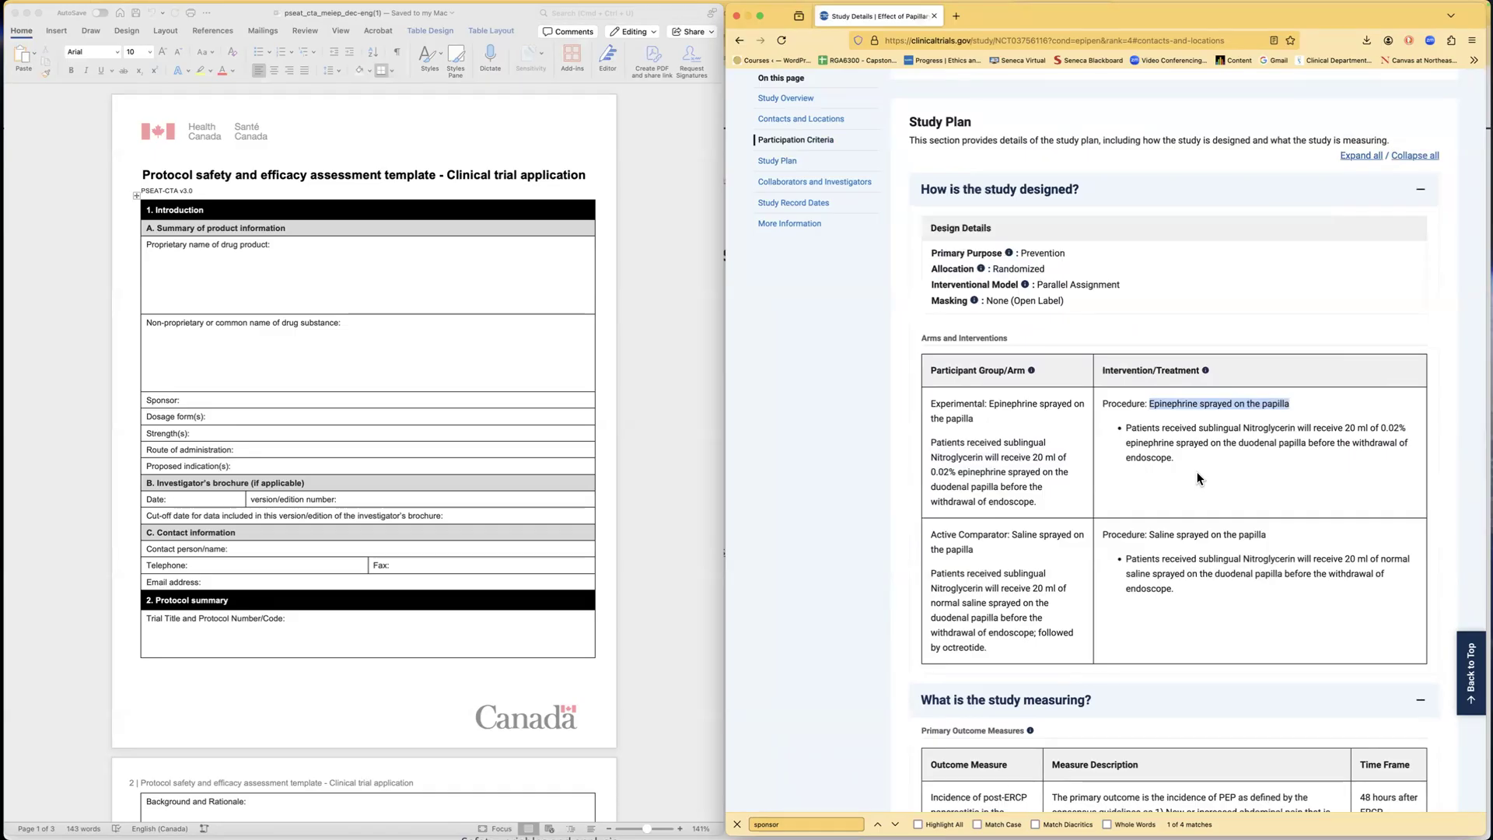
# Step: Match the template's Strength(s) and Route of administration fields with the "sprayed on the papilla" wording under Intervention / Treatment
pyautogui.click(198, 429)
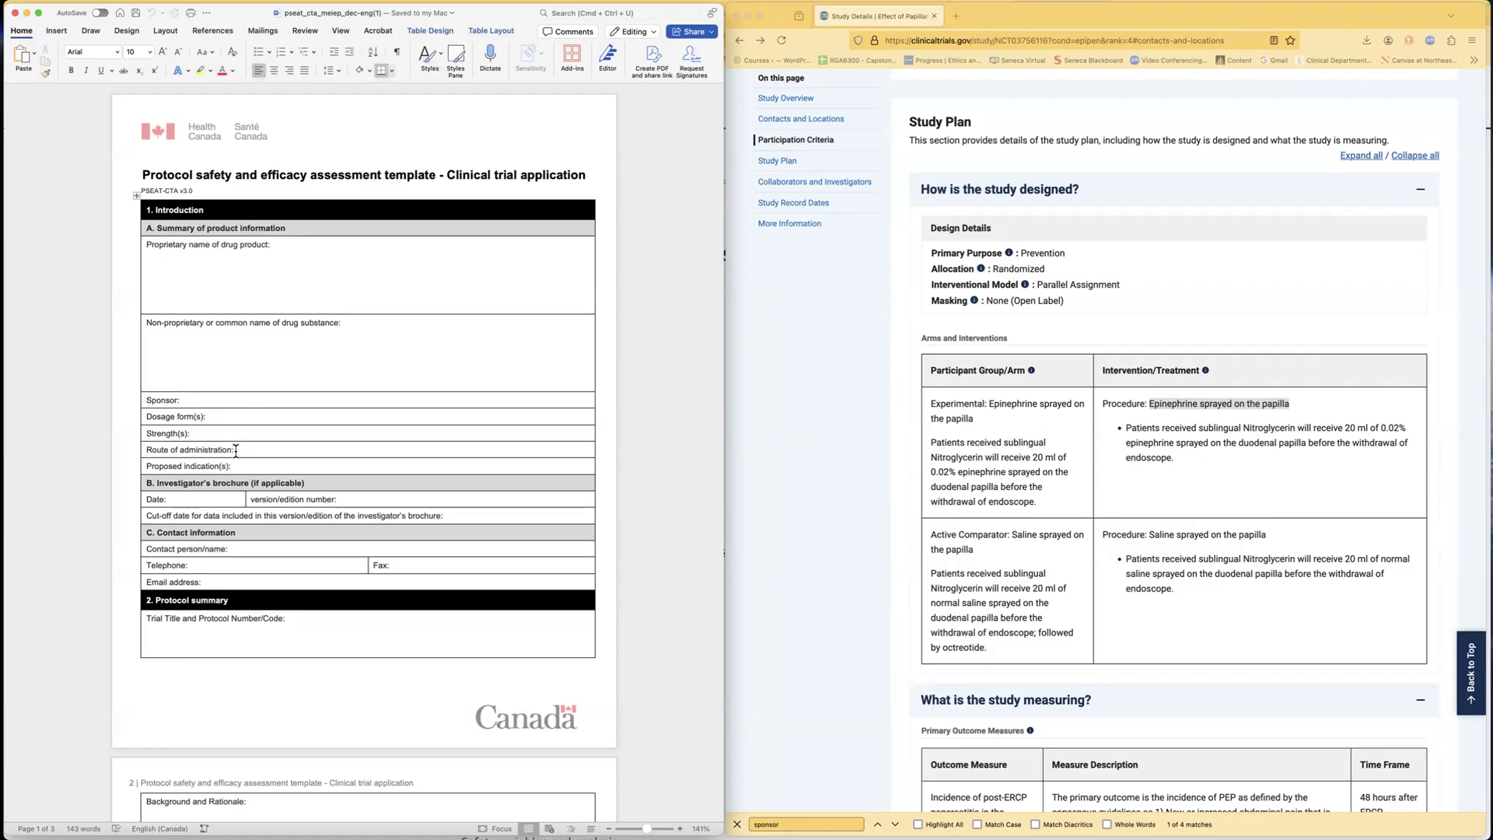
pyautogui.scroll(1, 1112, 412)
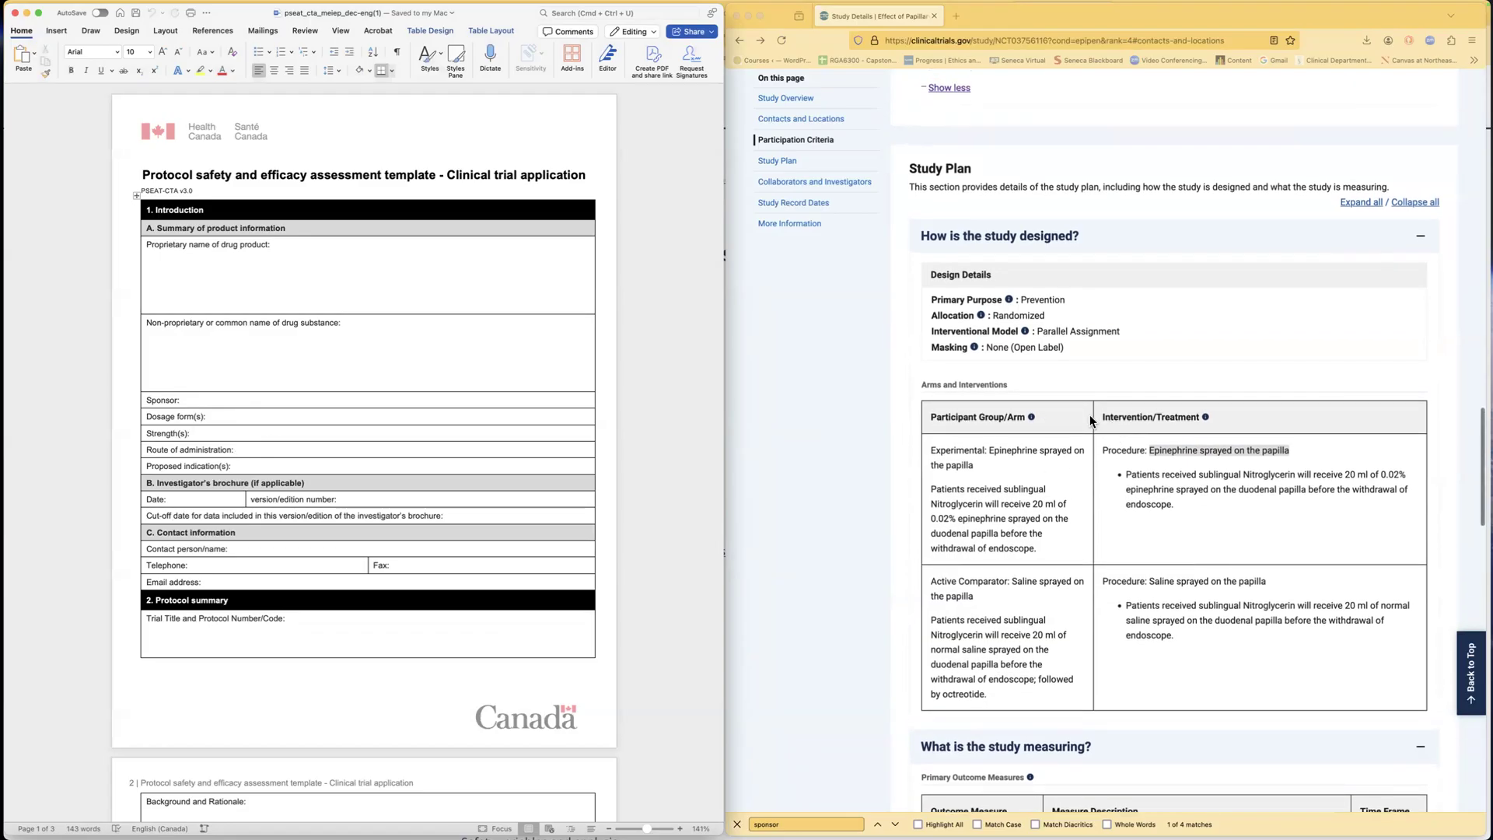
pyautogui.click(1175, 451)
pyautogui.scroll(5, 1175, 451)
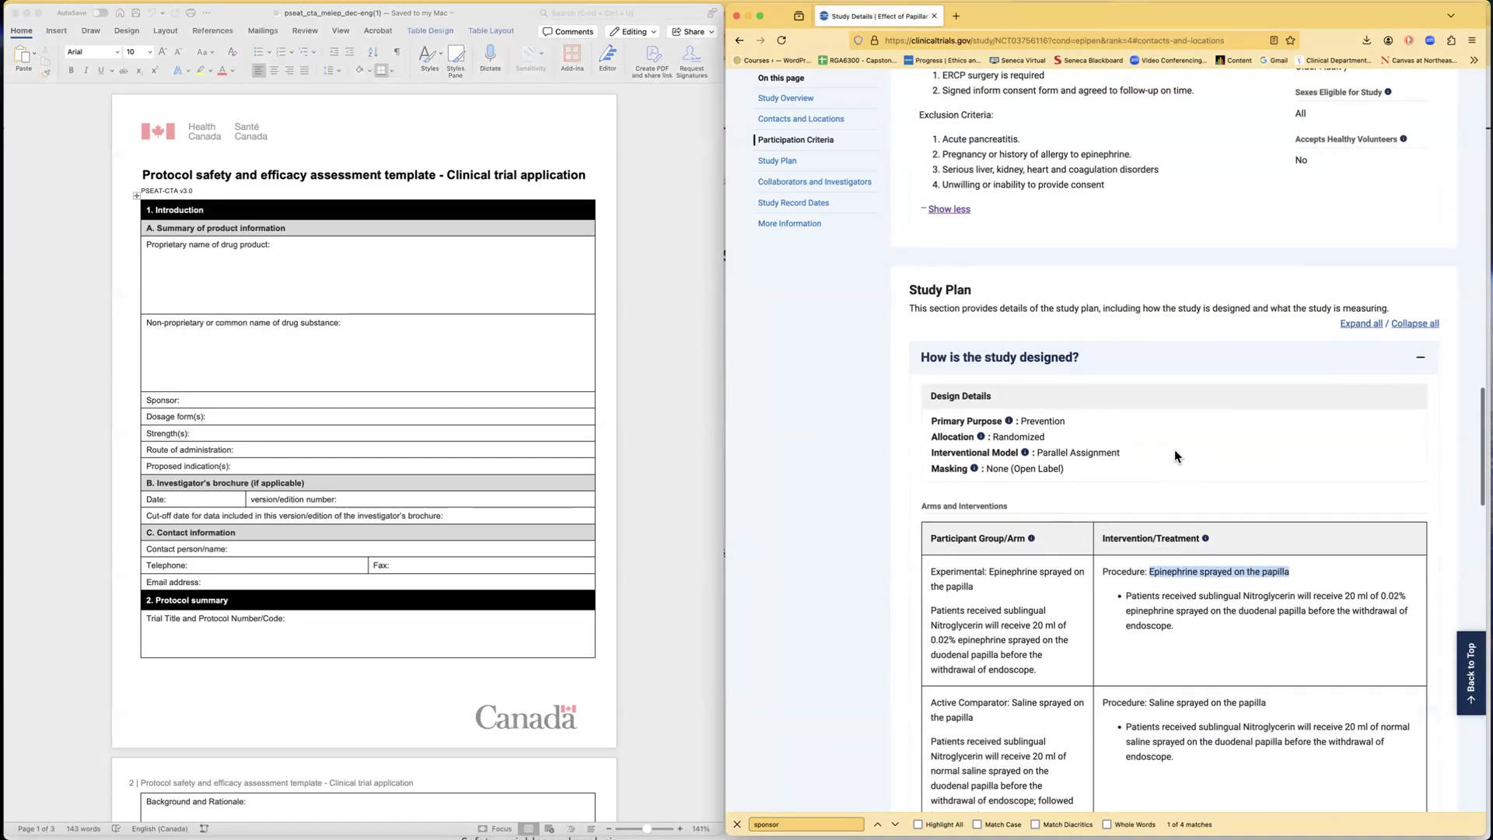
pyautogui.scroll(5, 1174, 456)
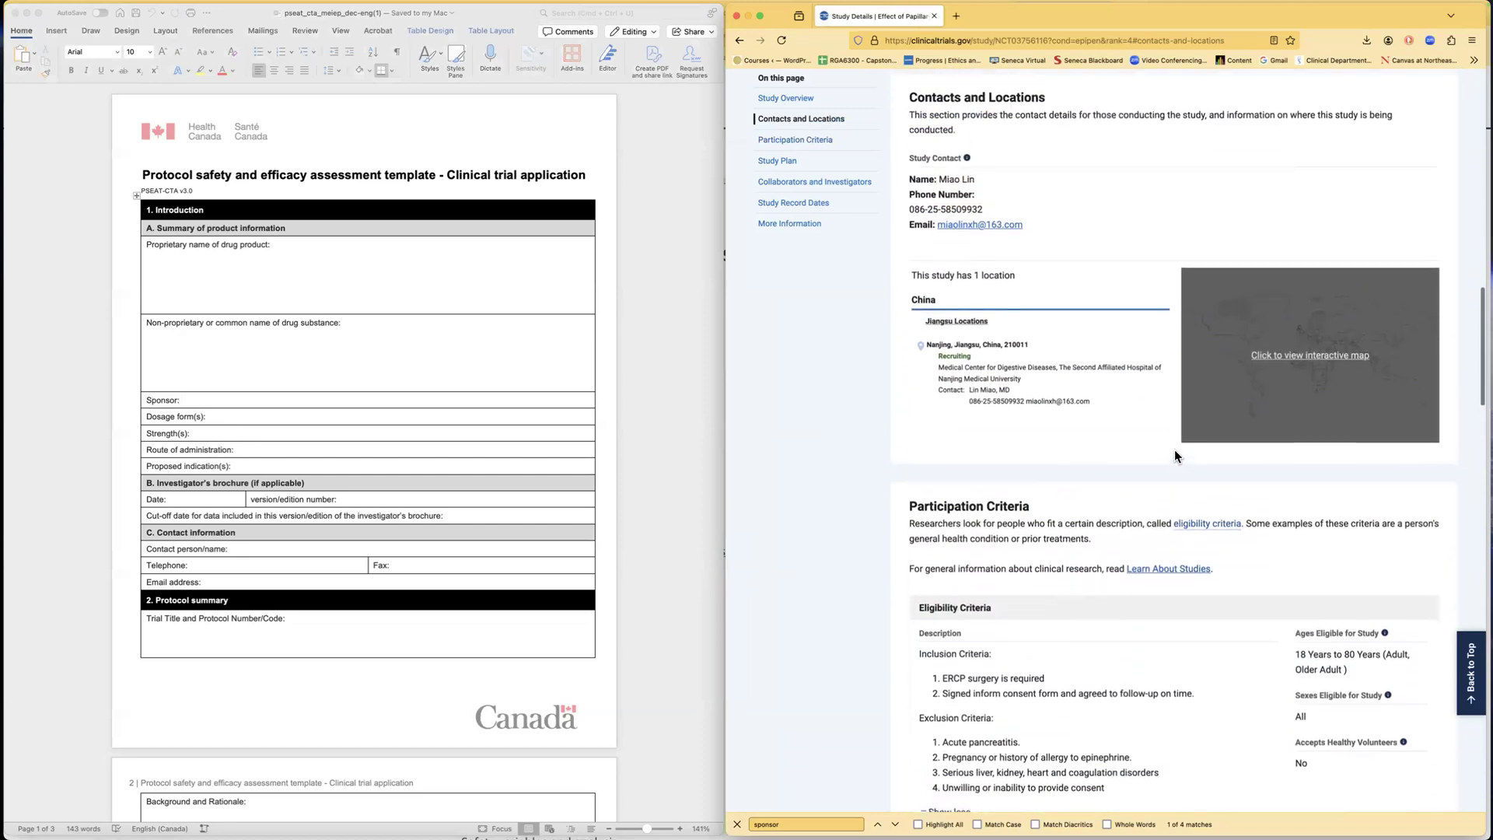
pyautogui.scroll(2, 1174, 449)
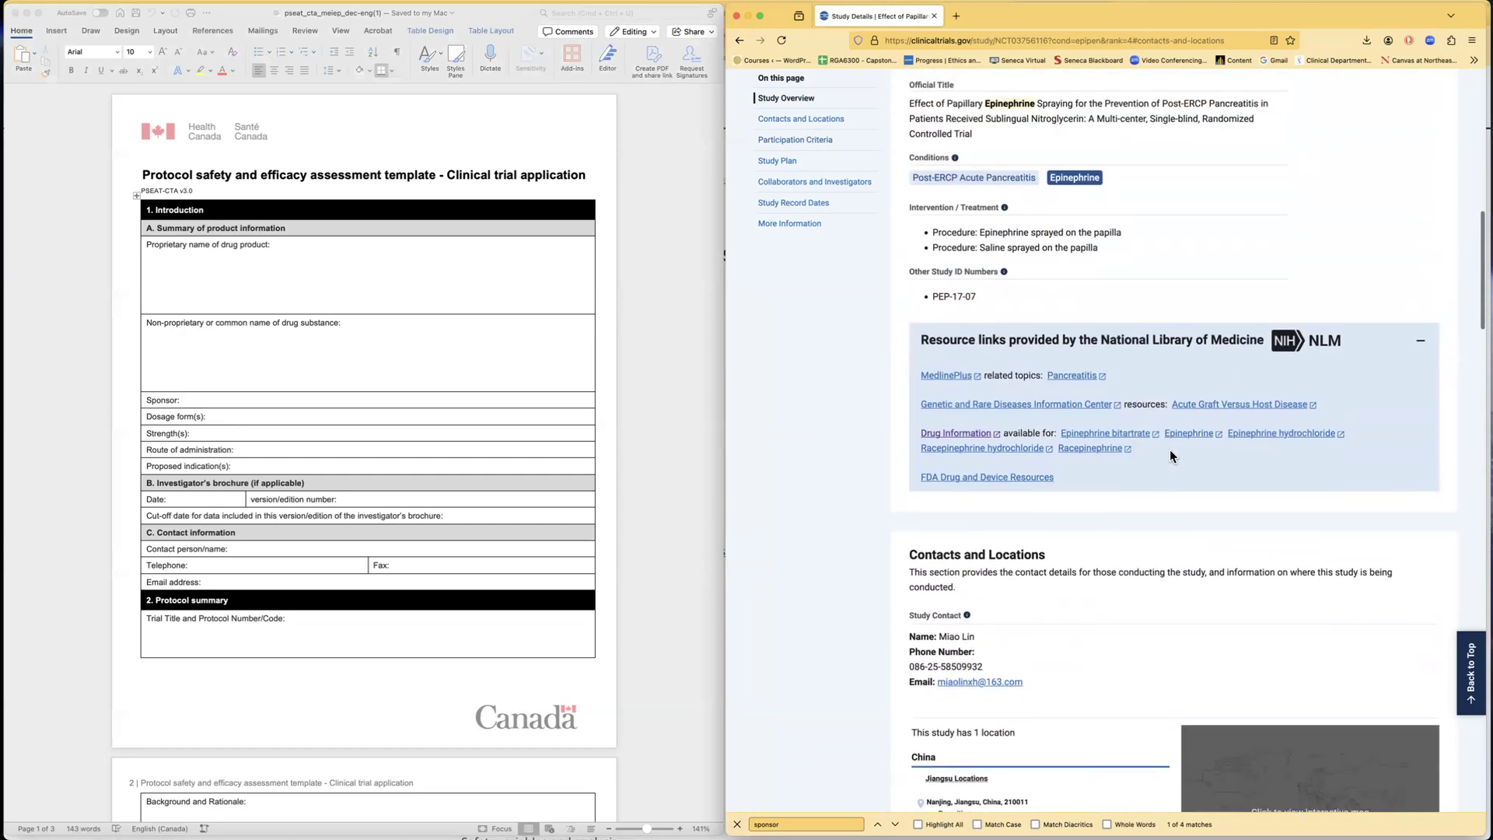
pyautogui.scroll(1, 1067, 261)
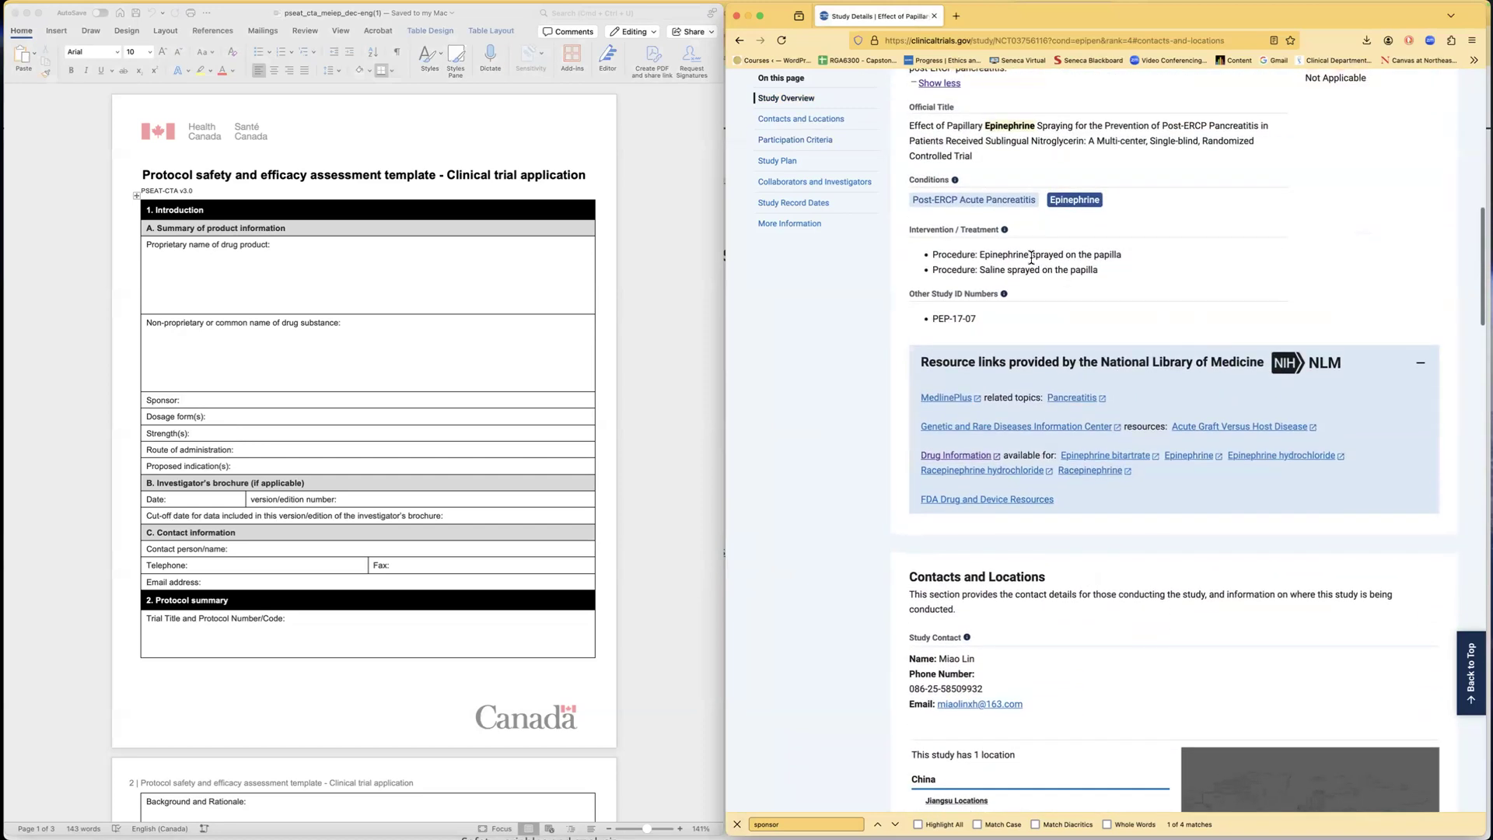
pyautogui.moveTo(1030, 256); pyautogui.dragTo(1124, 260)
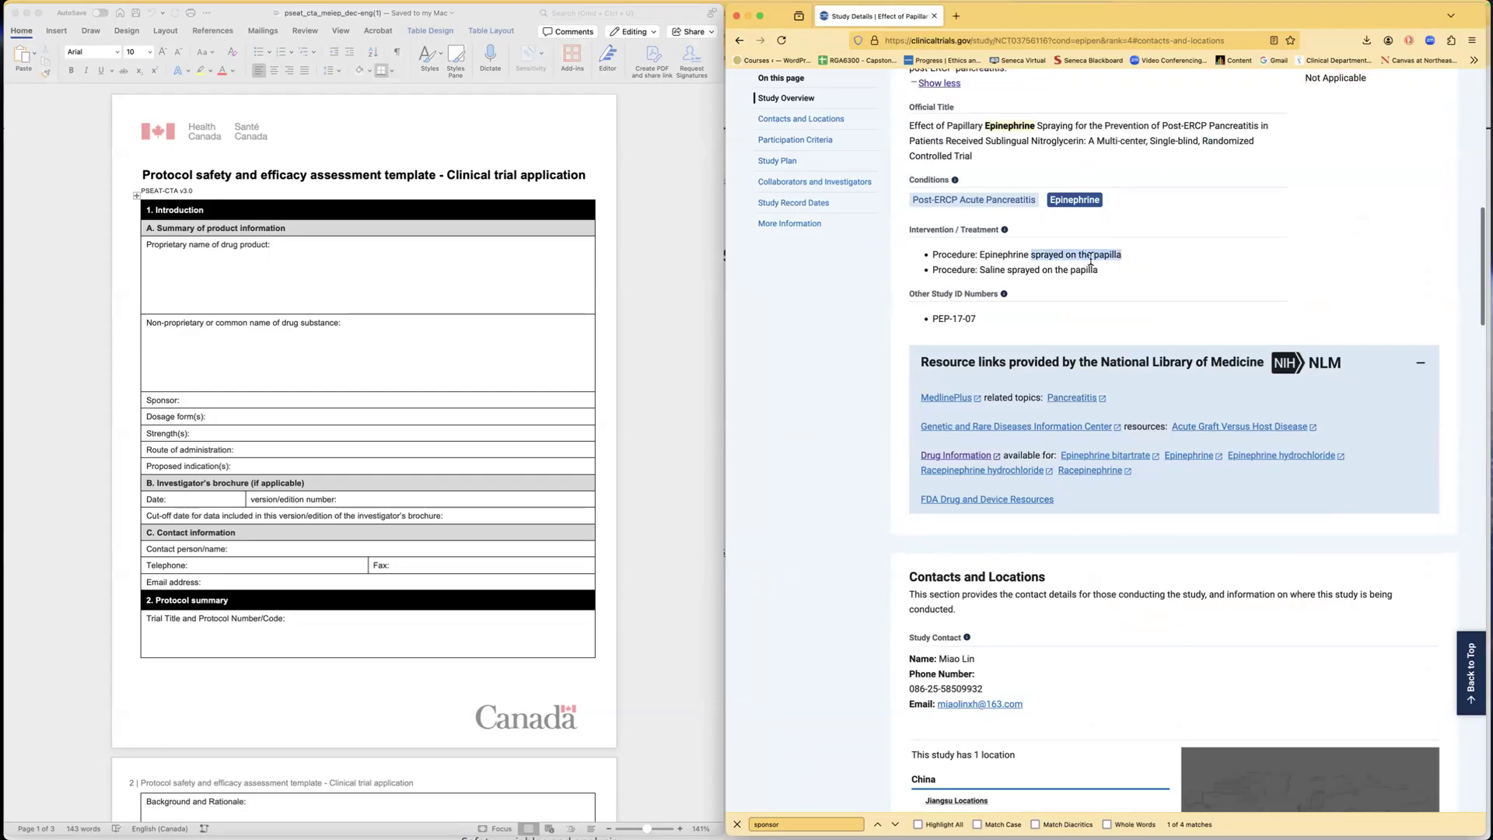
pyautogui.click(237, 451)
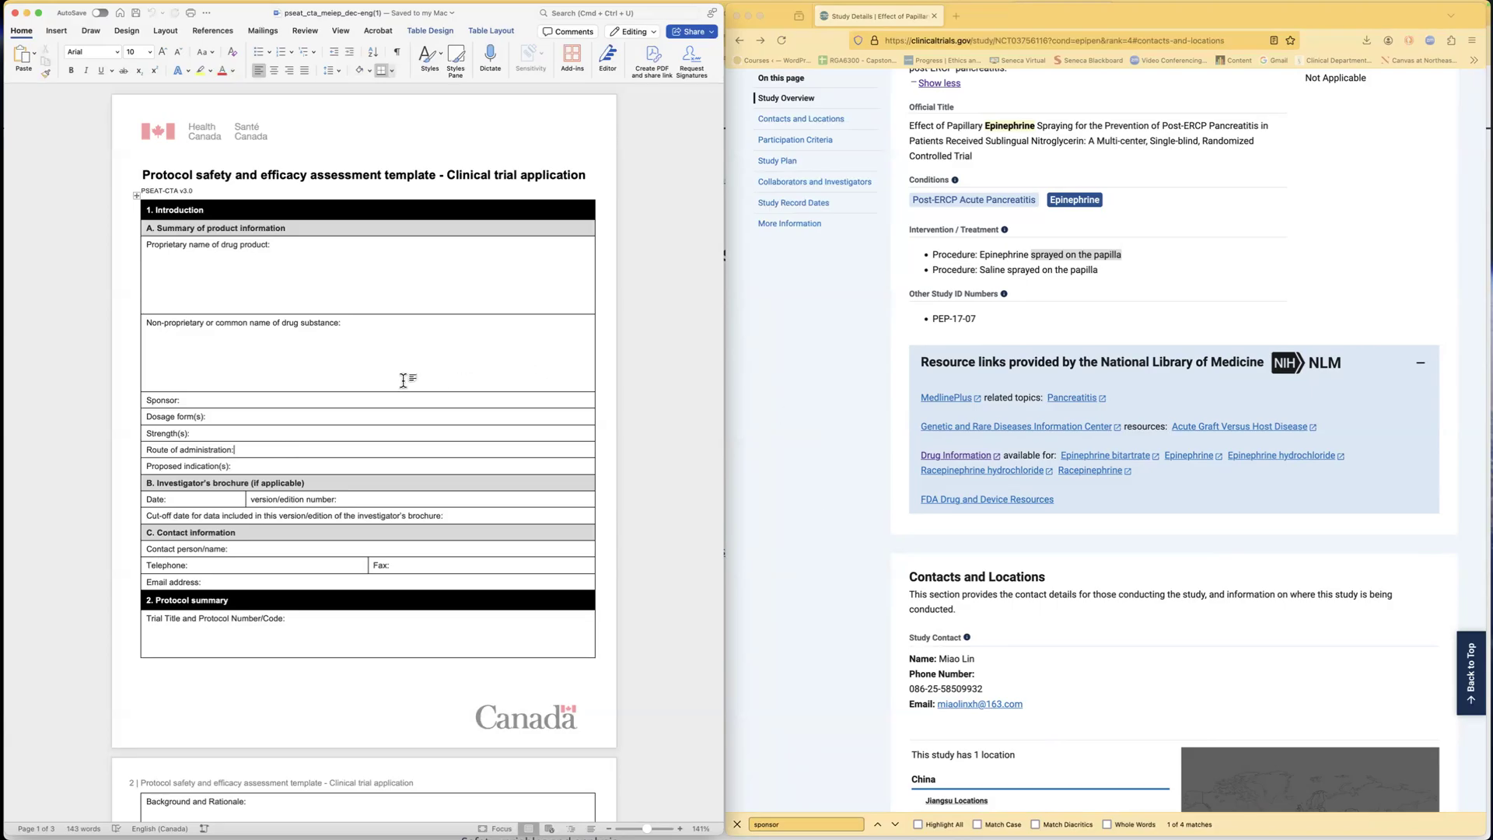
# Step: Highlight the template's Proposed indication(s) field and the matching passage on epinephrine and PEP in the study's Brief Summary
pyautogui.scroll(-3, 177, 443)
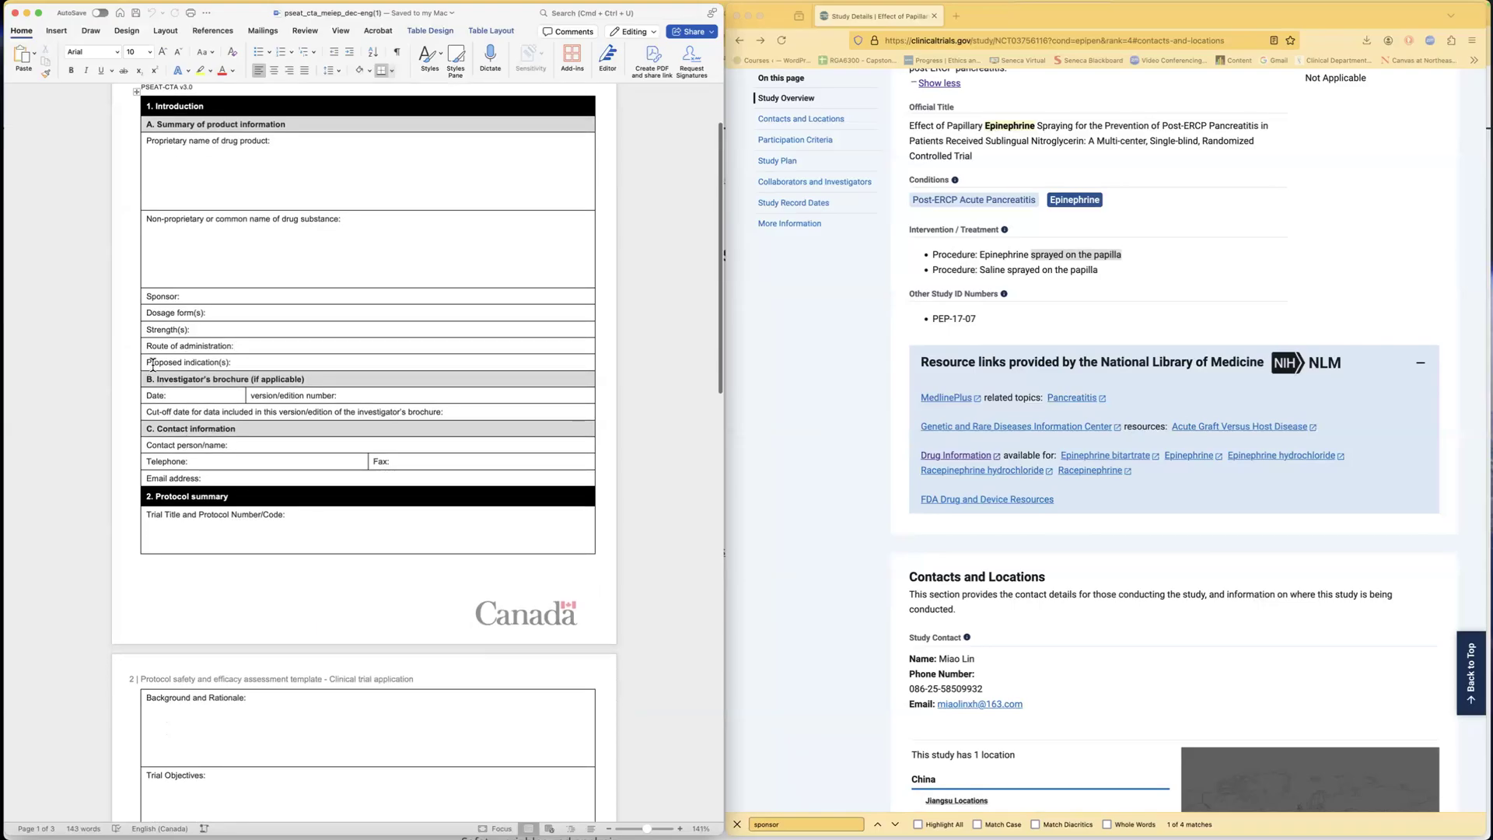
pyautogui.moveTo(146, 362); pyautogui.dragTo(231, 362)
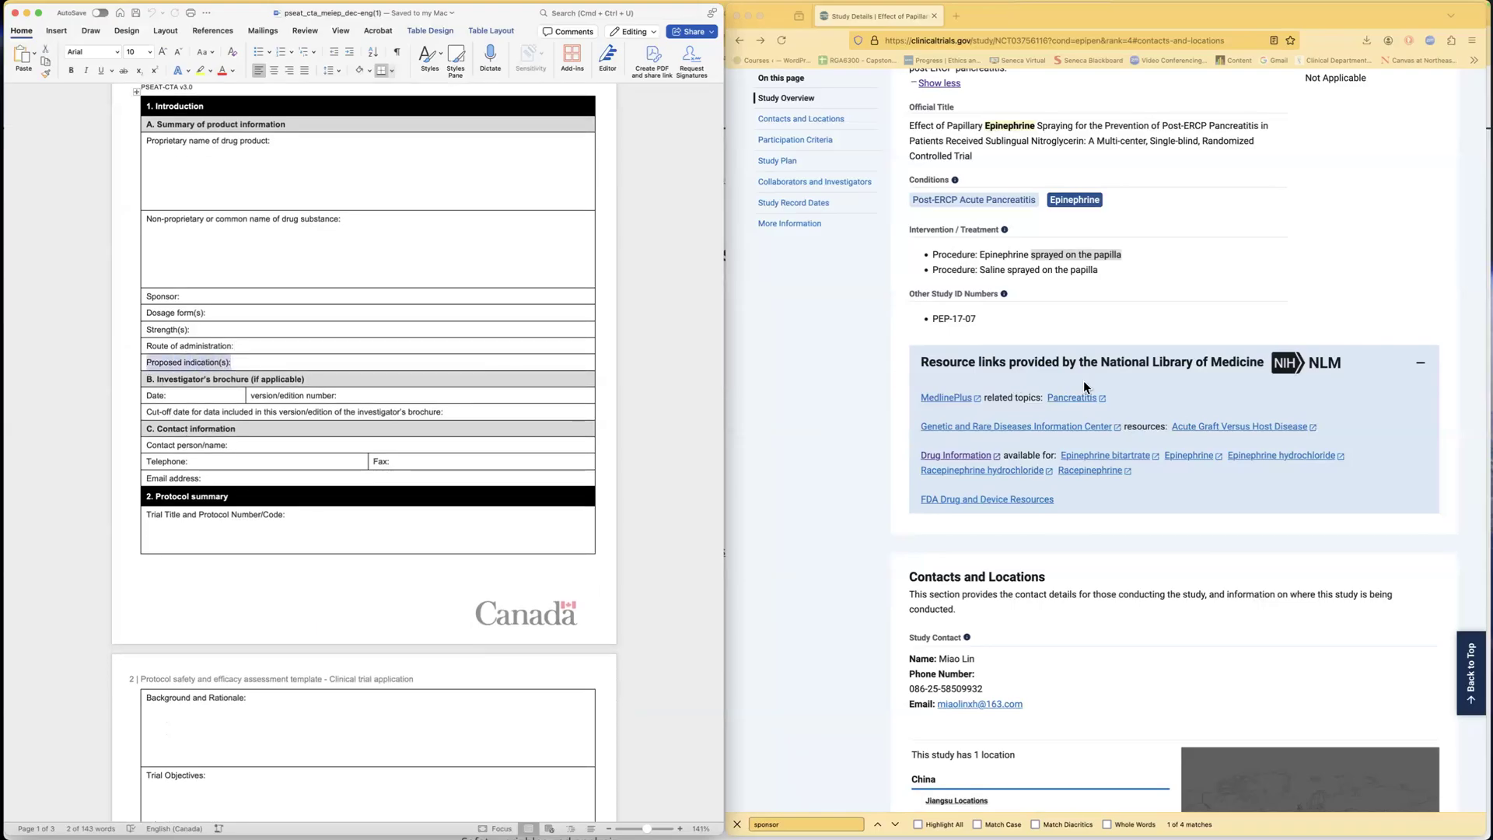
pyautogui.scroll(7, 1084, 380)
pyautogui.scroll(-2, 1084, 380)
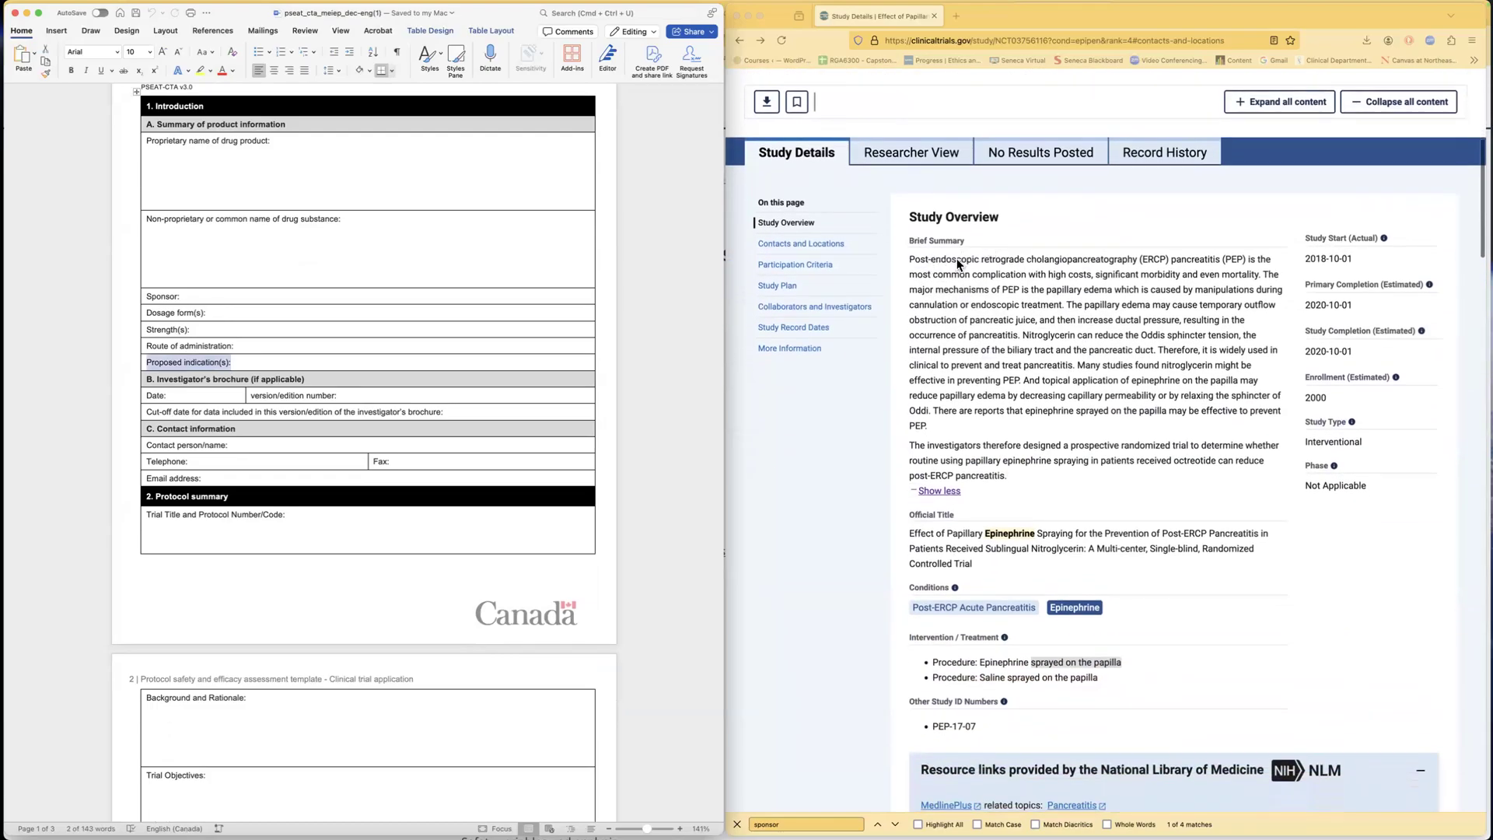
pyautogui.click(1101, 333)
pyautogui.moveTo(1101, 335)
pyautogui.mouseDown()
pyautogui.moveTo(1218, 367)
pyautogui.moveTo(1226, 424)
pyautogui.mouseUp()
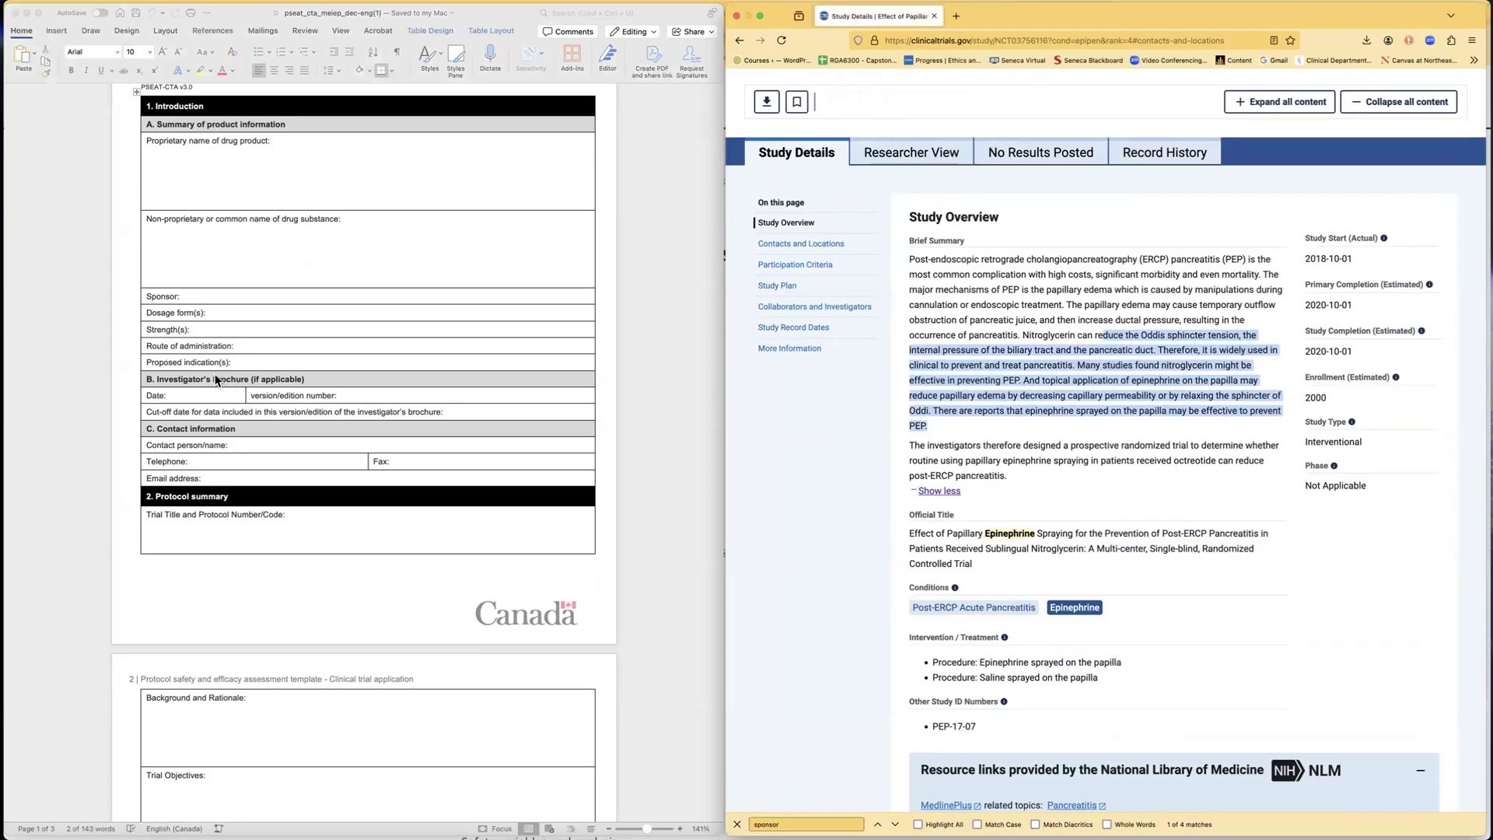
# Step: Review the template's investigator's brochure date field and Contact information section, and highlight the matching Study Contact details in the record
pyautogui.click(171, 400)
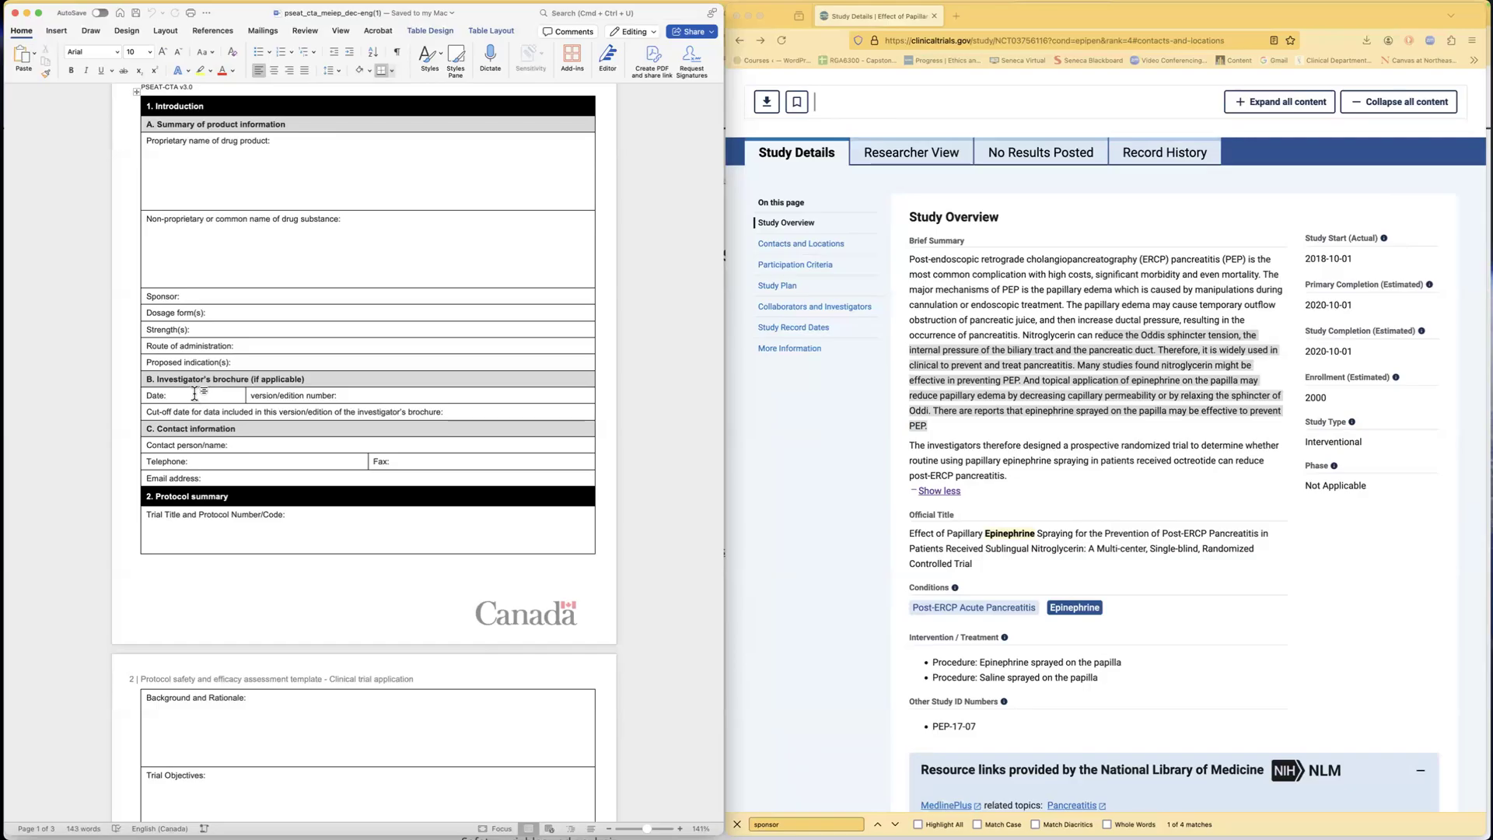
pyautogui.scroll(-3, 185, 412)
pyautogui.moveTo(156, 377); pyautogui.dragTo(250, 377)
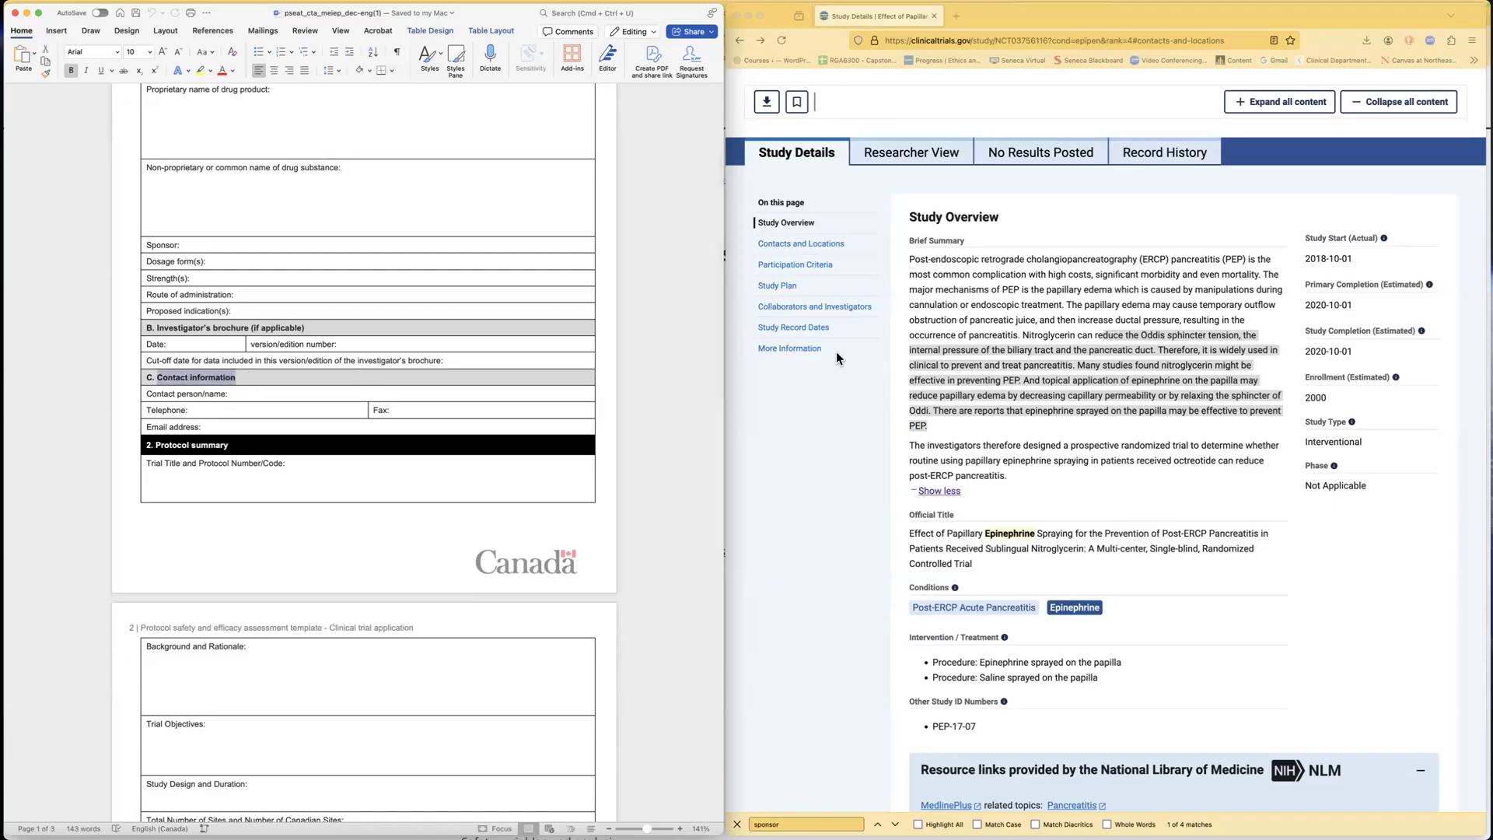
pyautogui.scroll(-6, 969, 292)
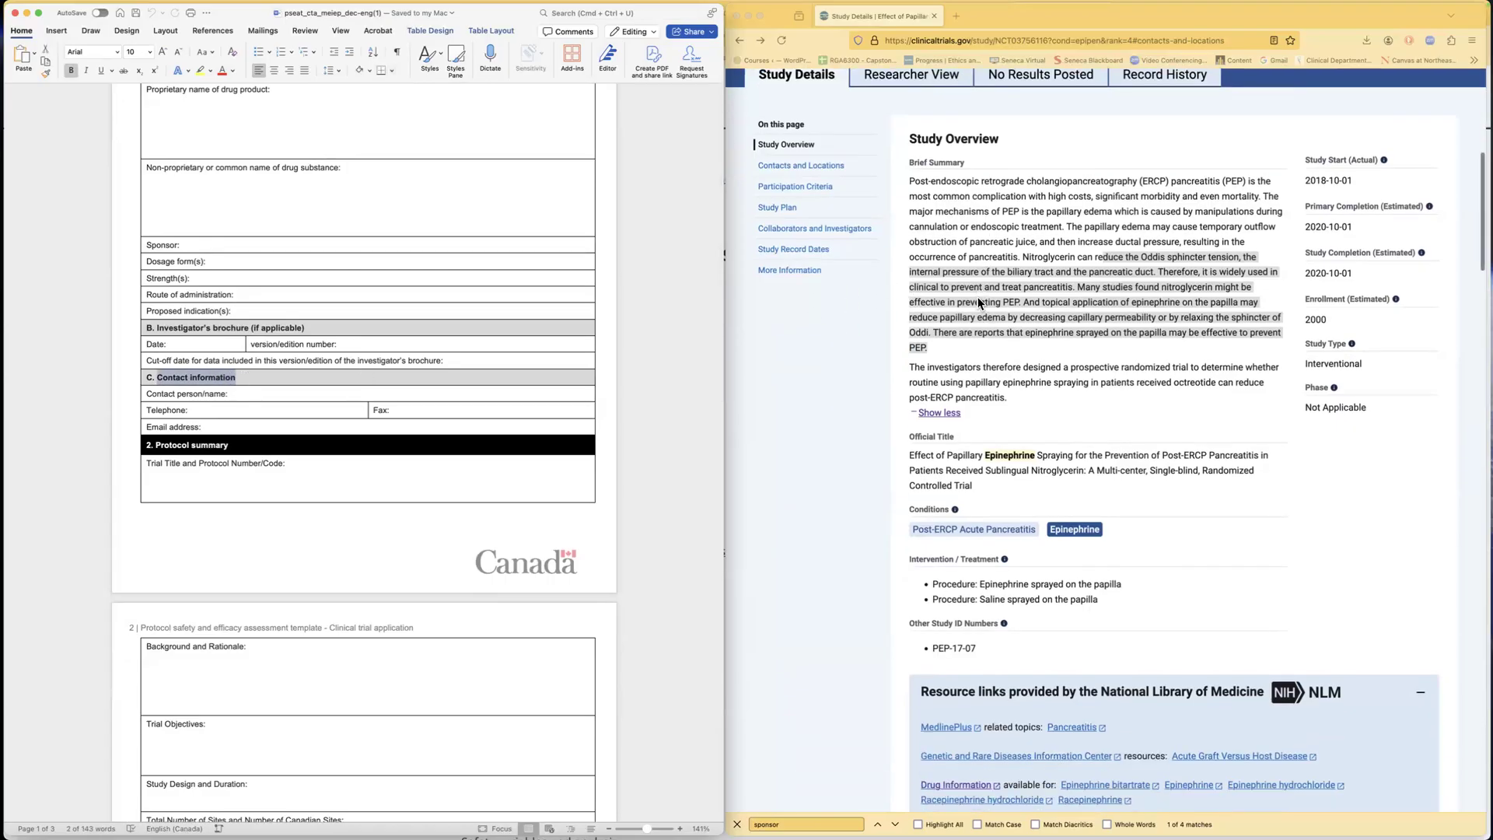
pyautogui.scroll(-3, 969, 292)
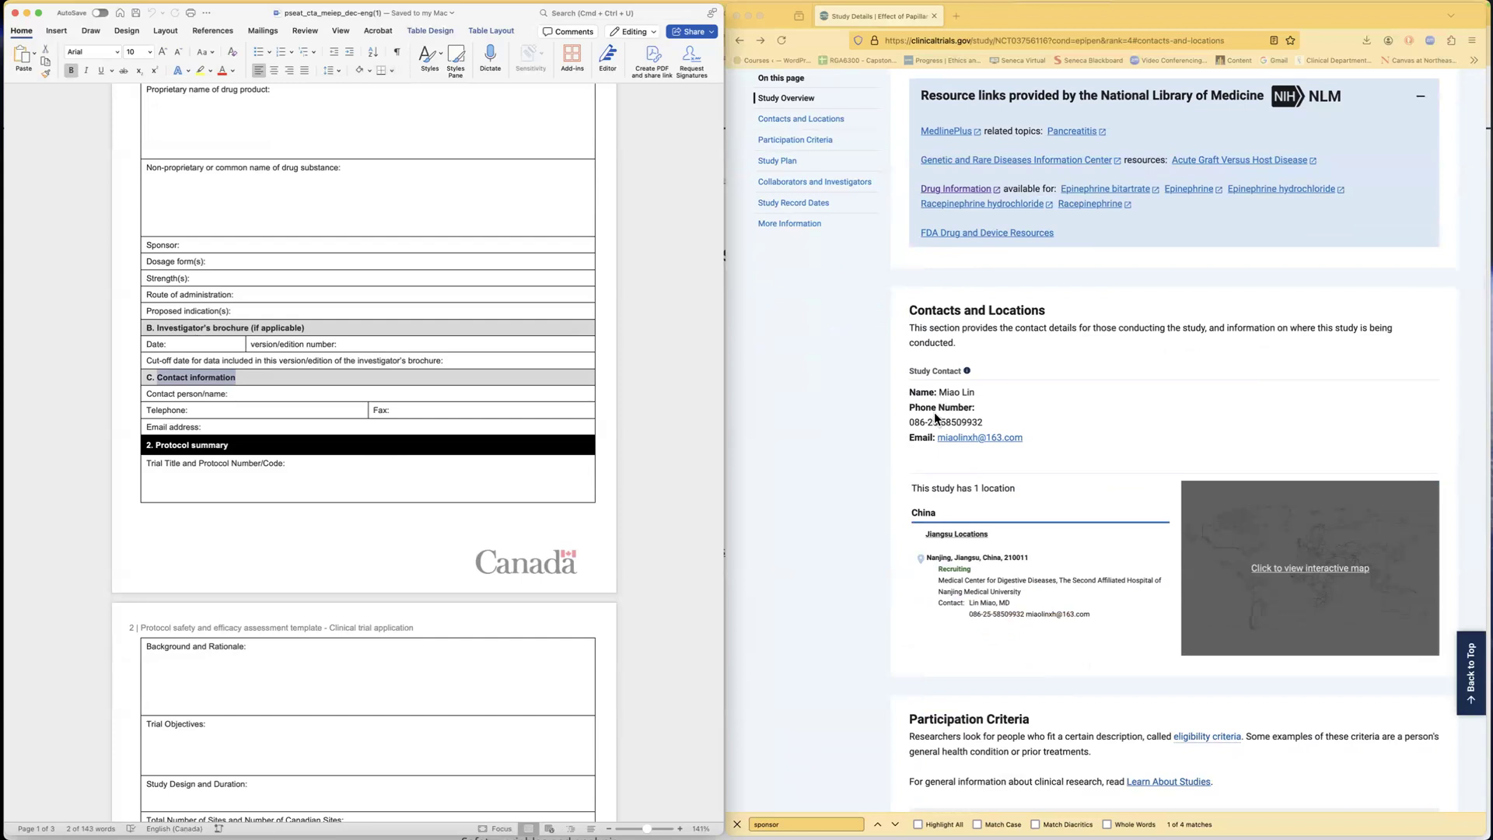
pyautogui.moveTo(912, 399); pyautogui.dragTo(1032, 440)
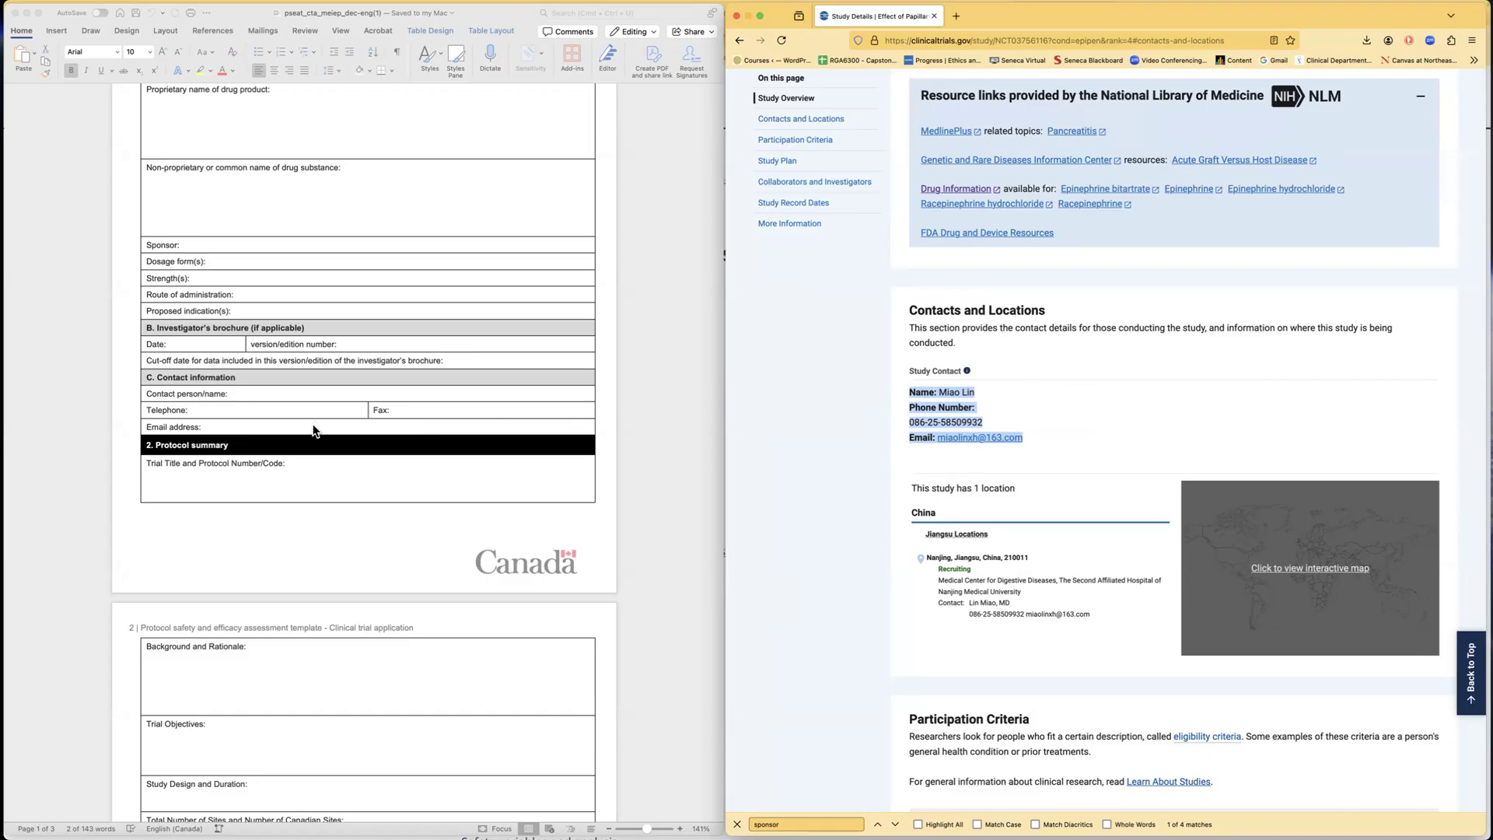
# Step: Highlight the template's Trial Title and Protocol Number/Code field and locate the title and ClinicalTrials.gov ID in the study record
pyautogui.scroll(-3, 314, 423)
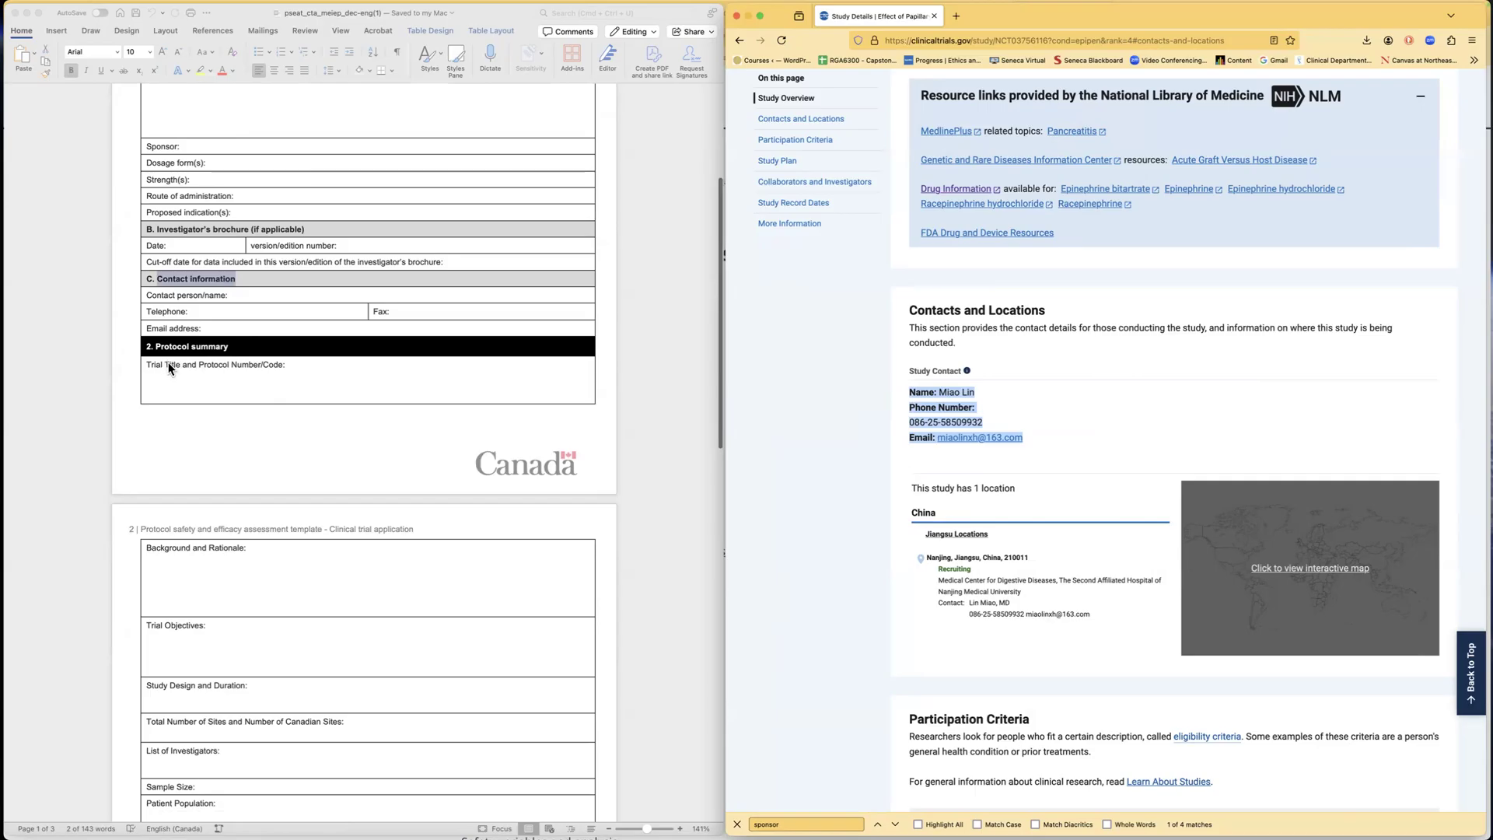
pyautogui.click(165, 366)
pyautogui.moveTo(177, 365); pyautogui.dragTo(289, 365)
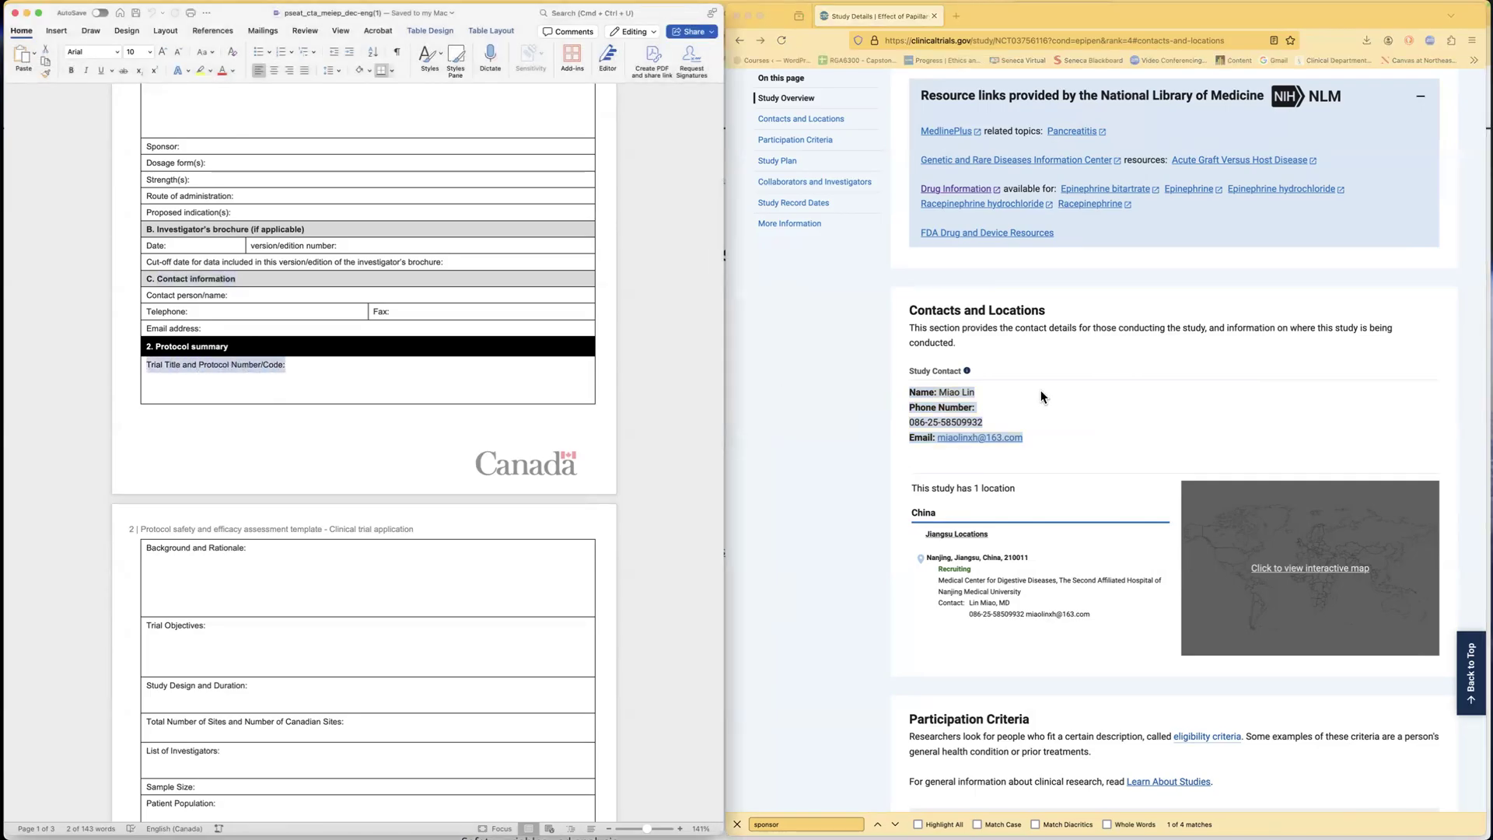
pyautogui.scroll(3, 1042, 396)
pyautogui.scroll(10, 1043, 396)
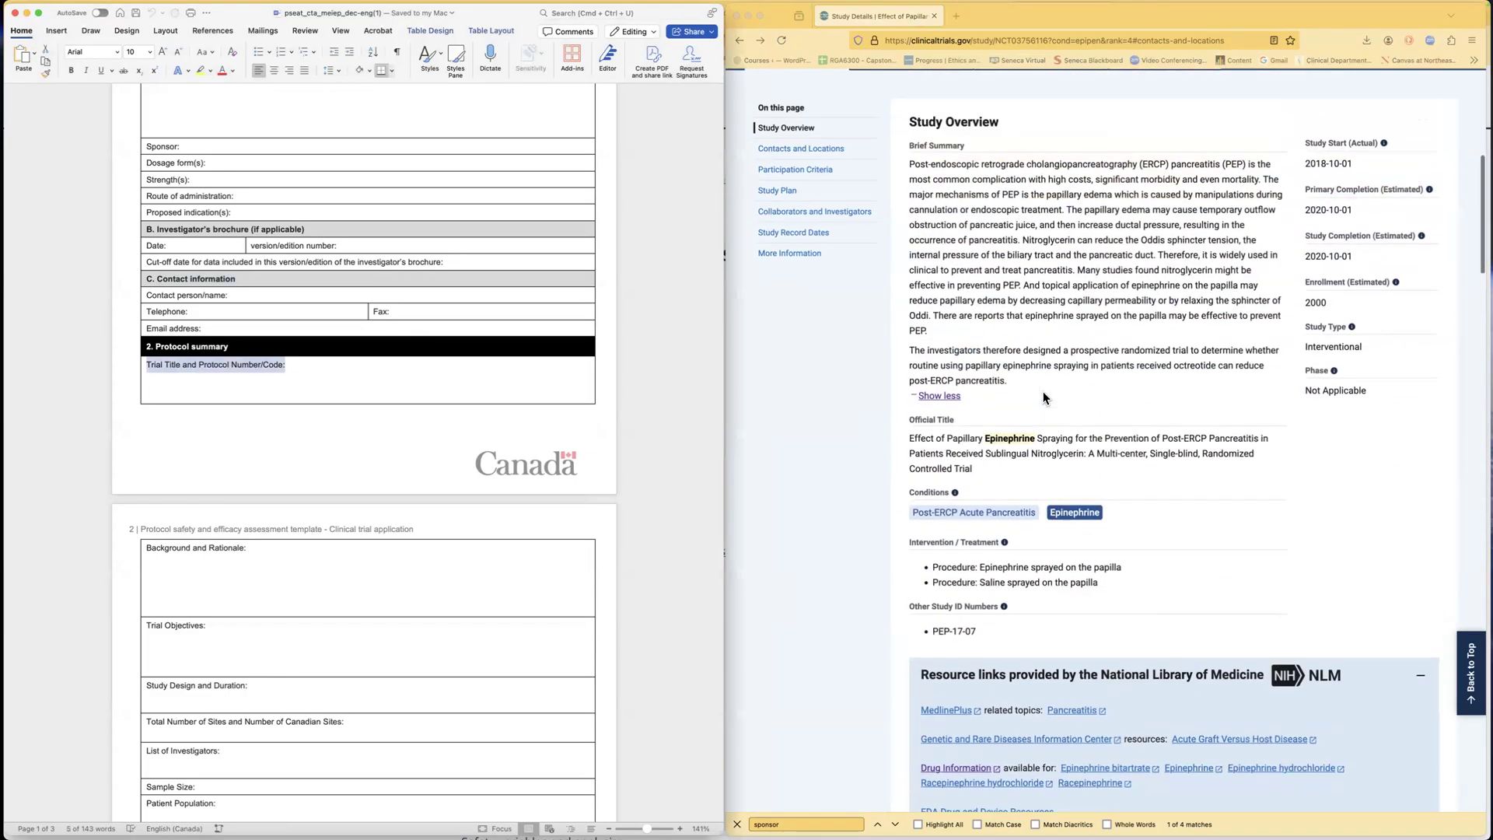
pyautogui.scroll(2, 1043, 393)
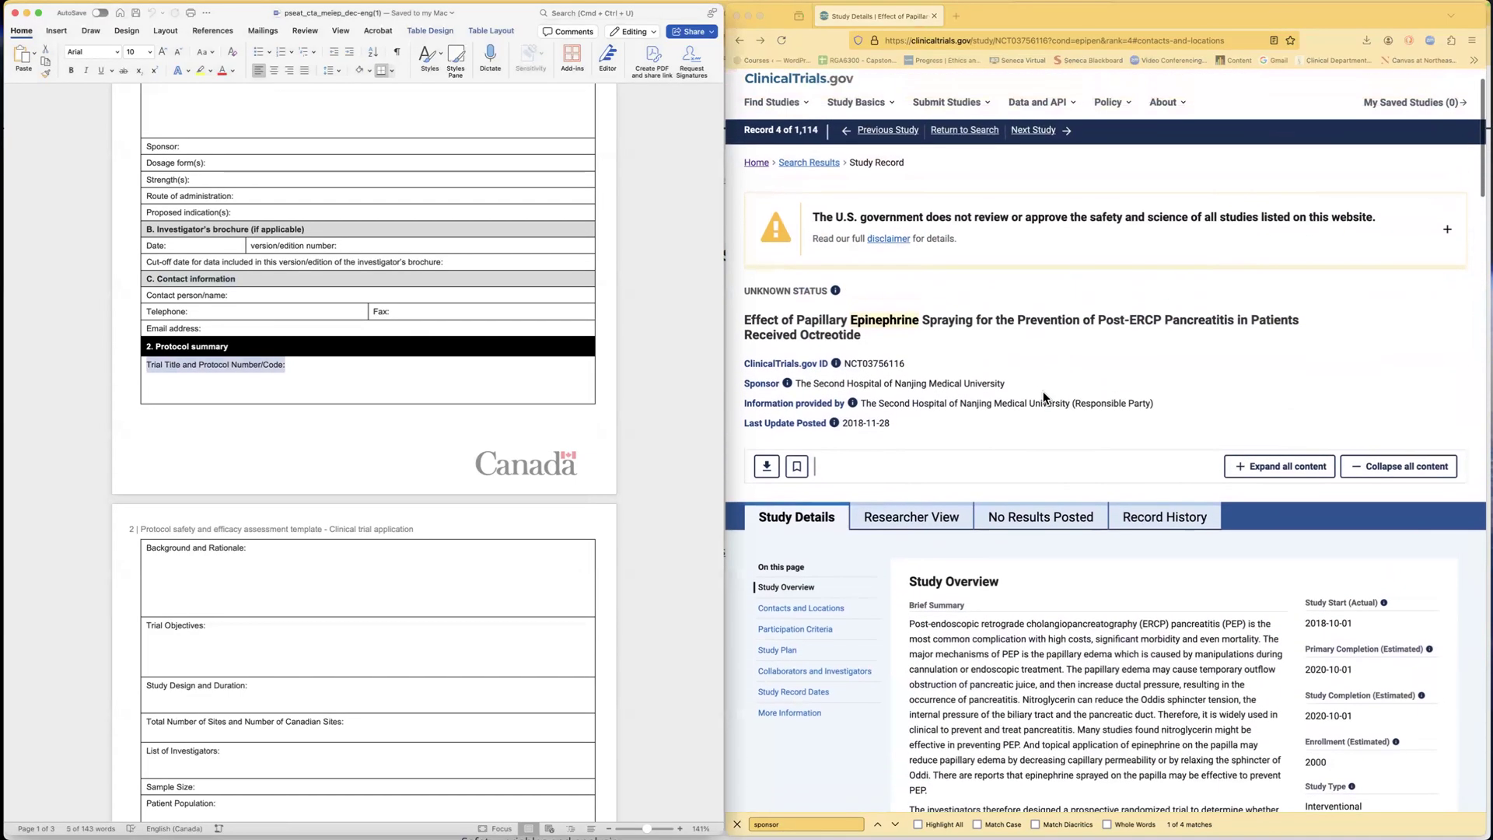
# Step: Highlight the study's title and ClinicalTrials.gov ID as the match for the template's Trial Title and Protocol Number/Code field
pyautogui.click(901, 394)
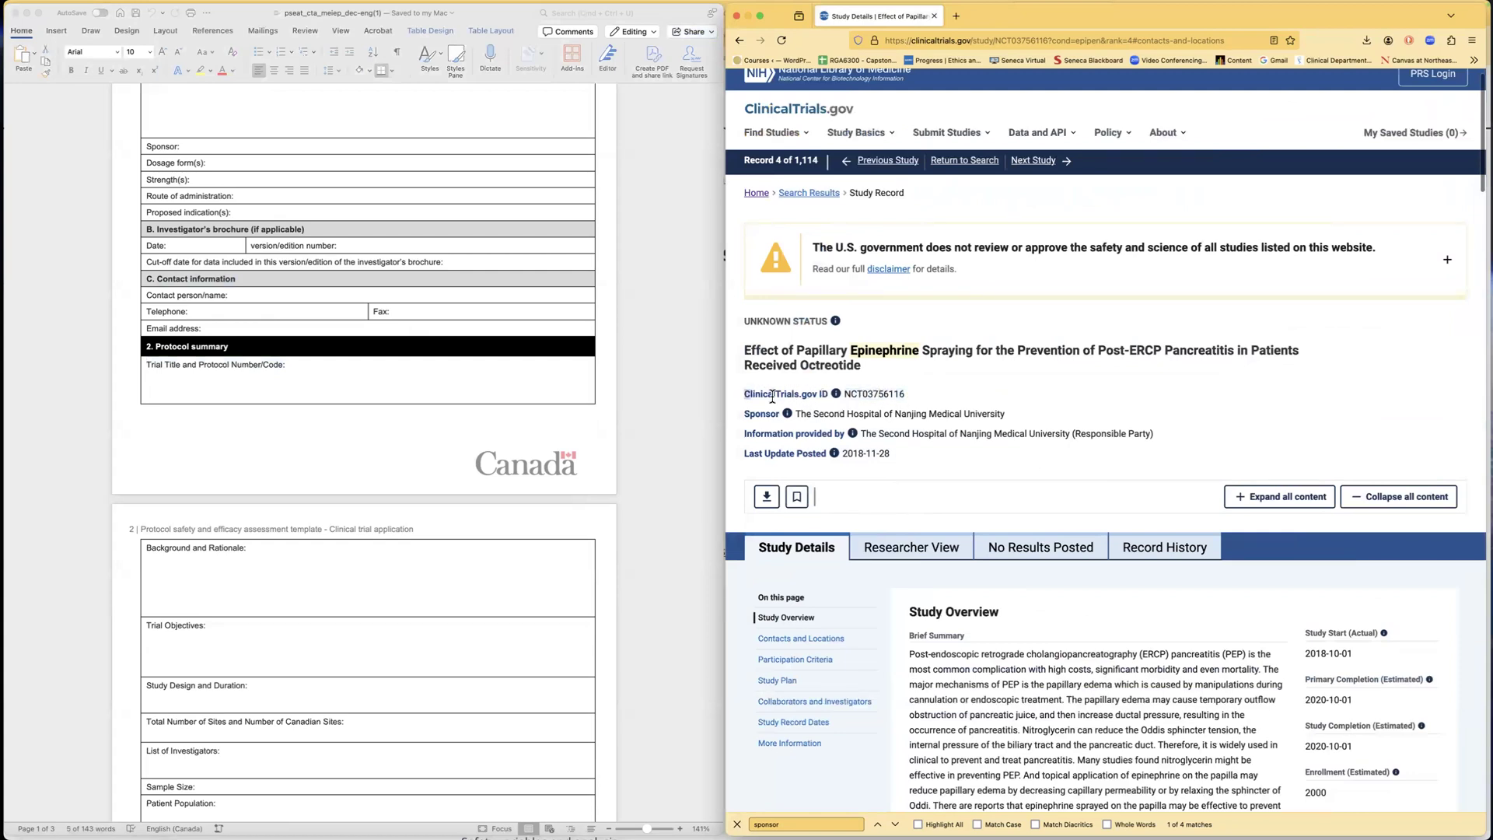
pyautogui.moveTo(904, 395); pyautogui.dragTo(848, 395)
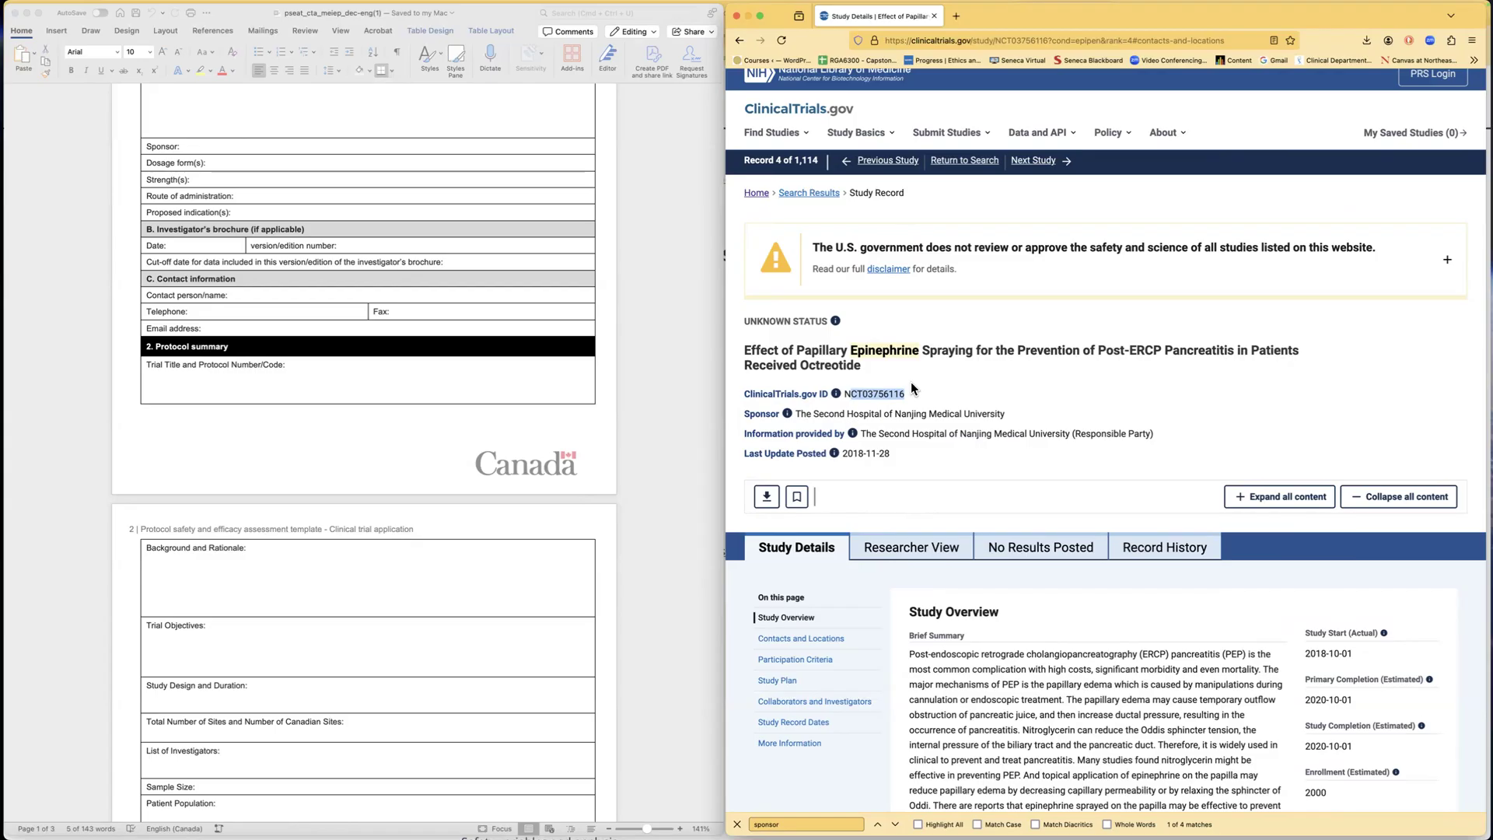
pyautogui.tripleClick(150, 369)
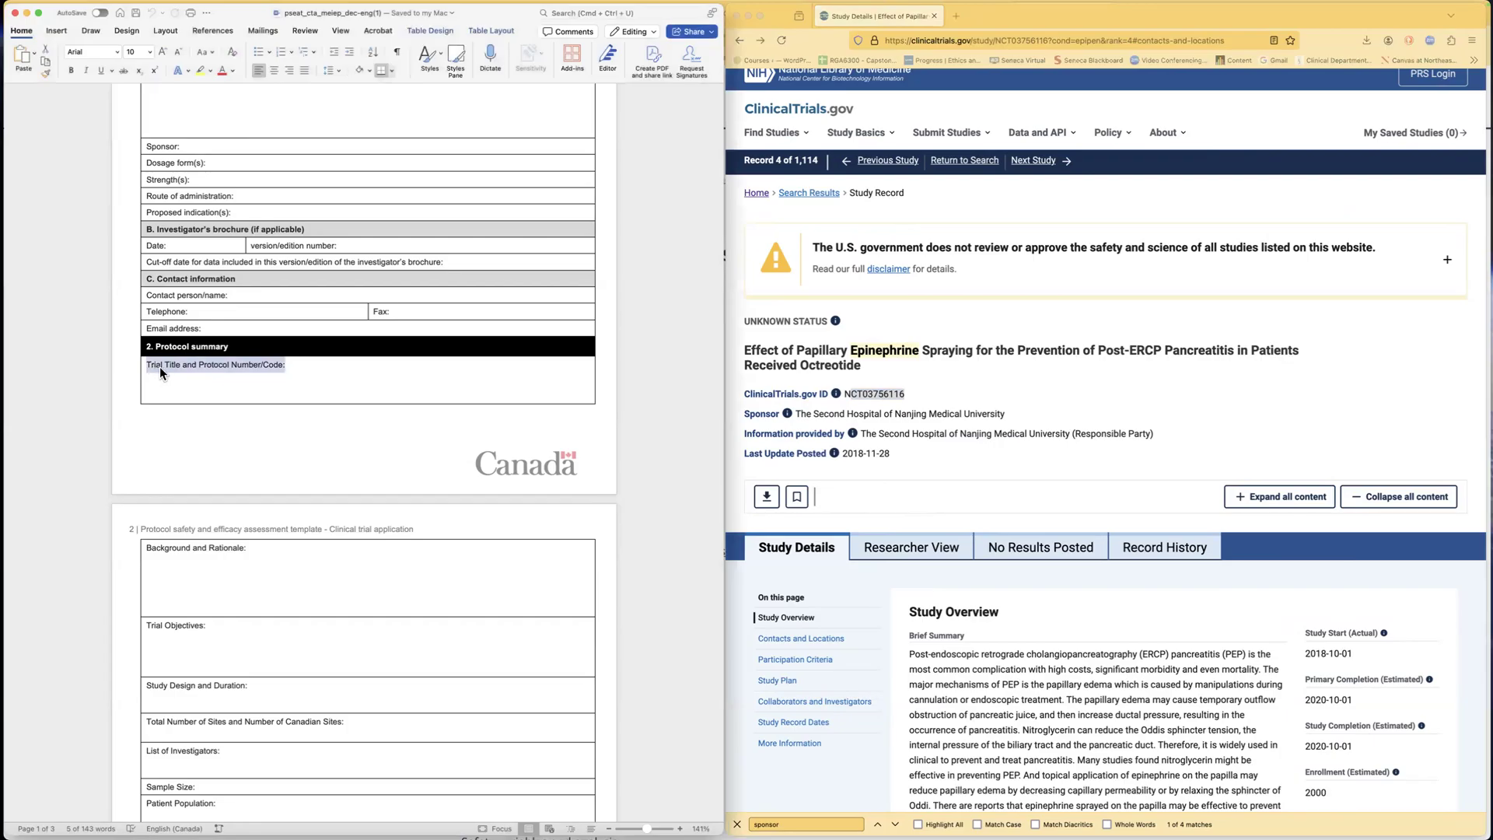
pyautogui.click(762, 351)
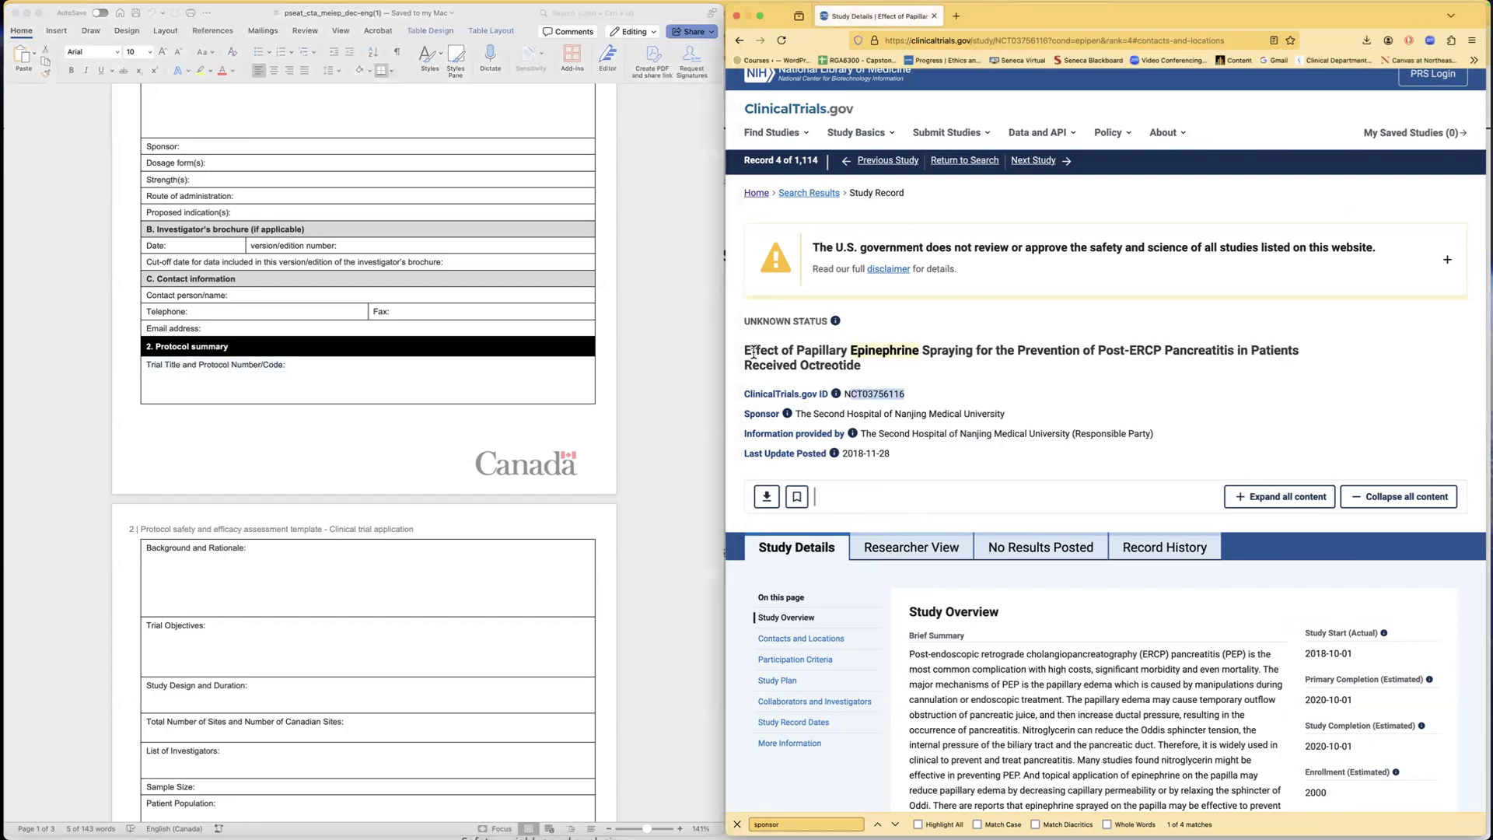
pyautogui.moveTo(747, 351); pyautogui.dragTo(883, 369)
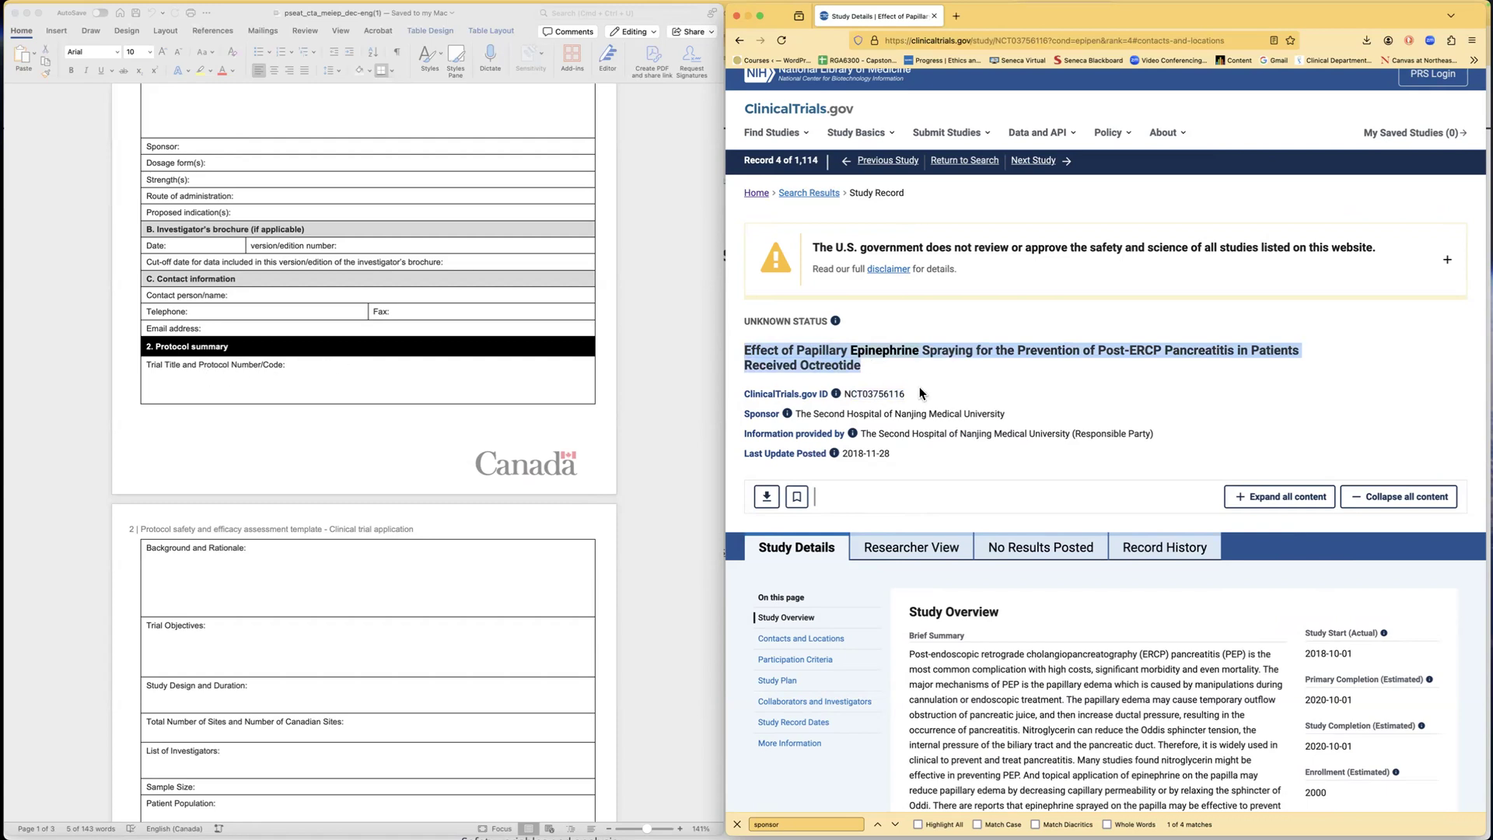
pyautogui.moveTo(901, 393); pyautogui.dragTo(847, 393)
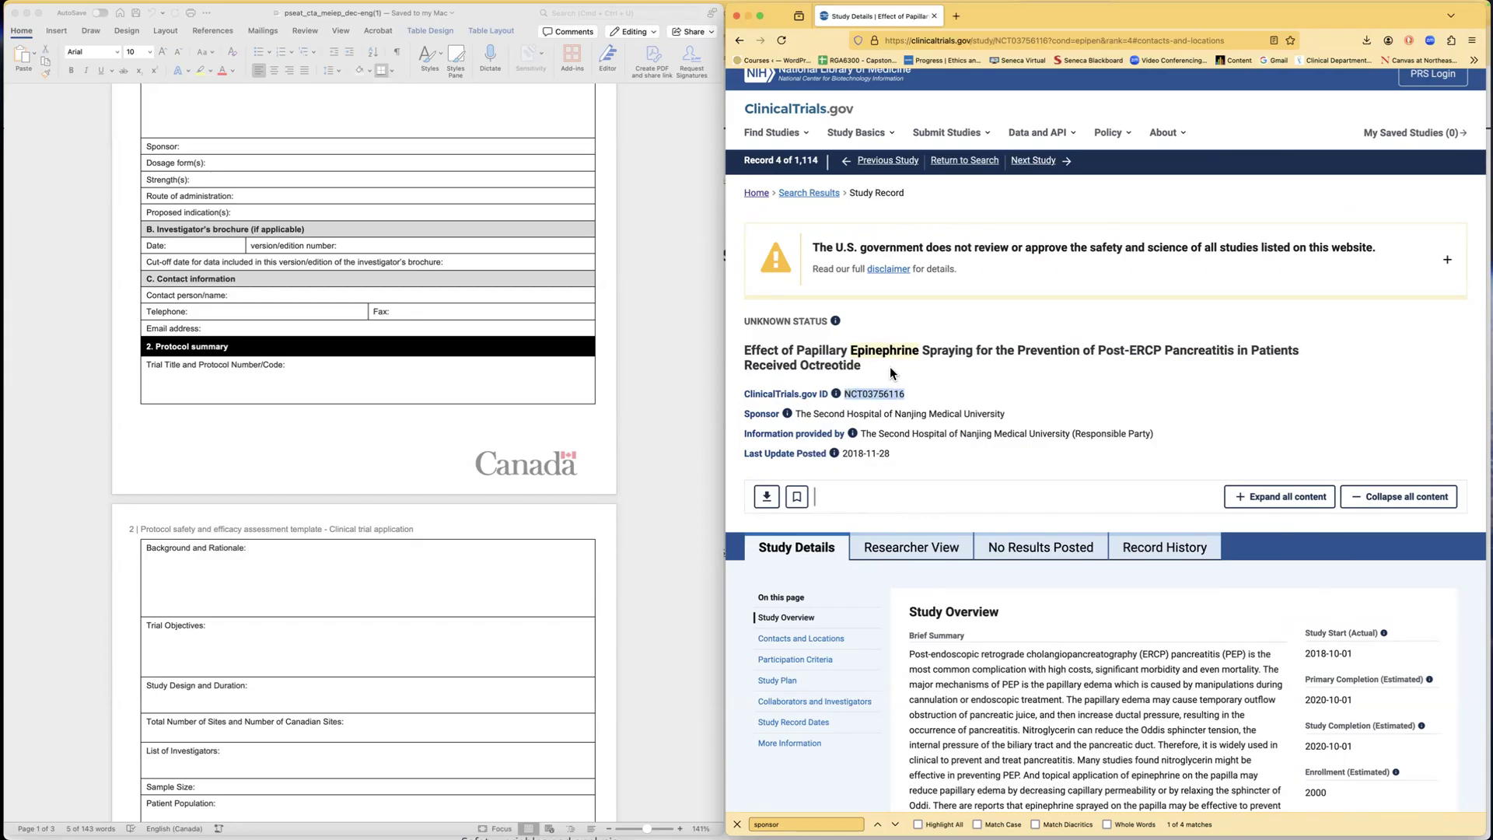
# Step: Select the study record's web address and return to the template's Trial Title and Protocol Number/Code field
pyautogui.click(976, 41)
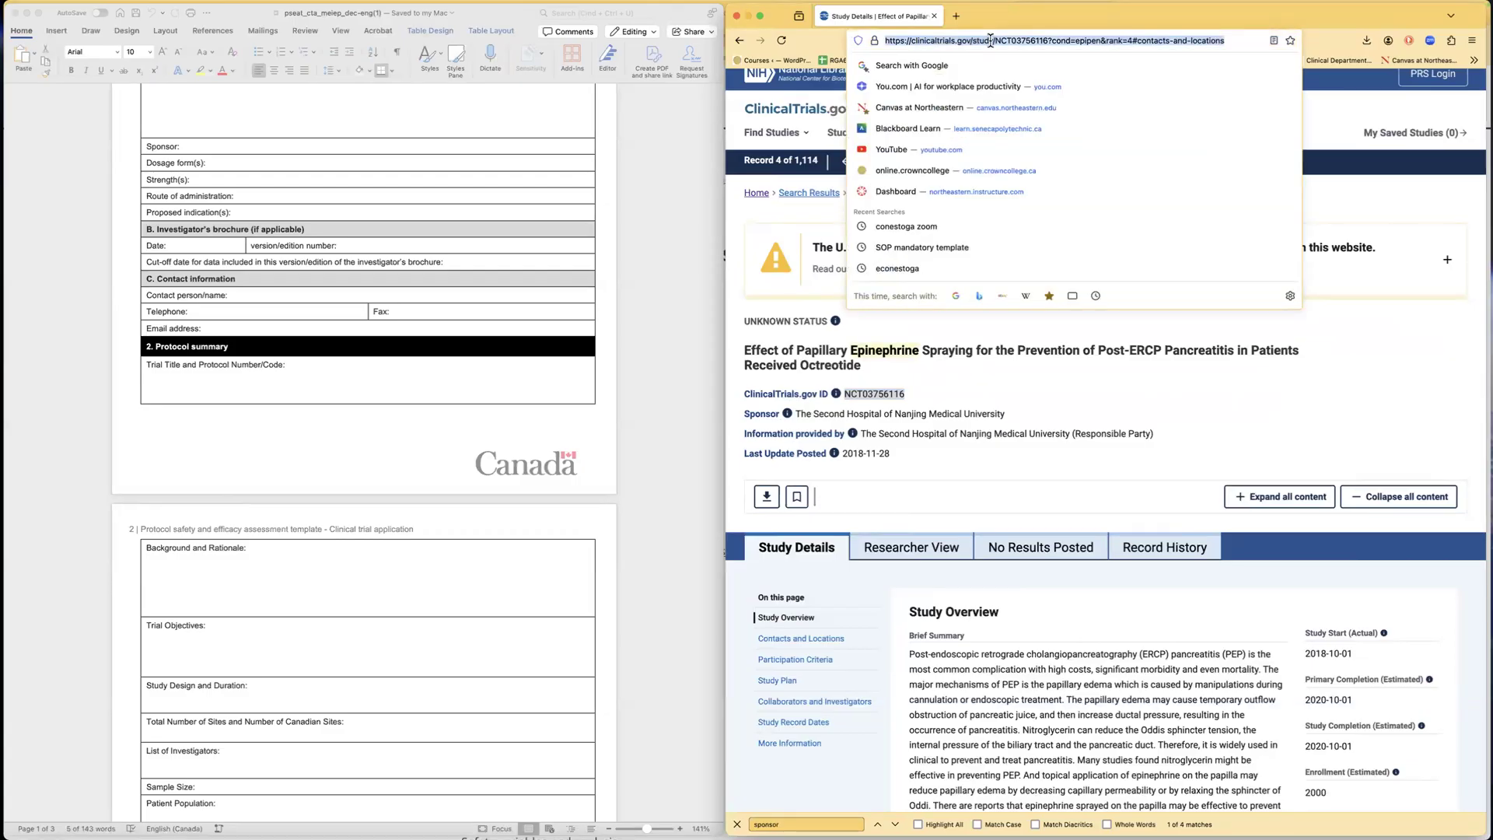
pyautogui.click(170, 379)
pyautogui.click(162, 383)
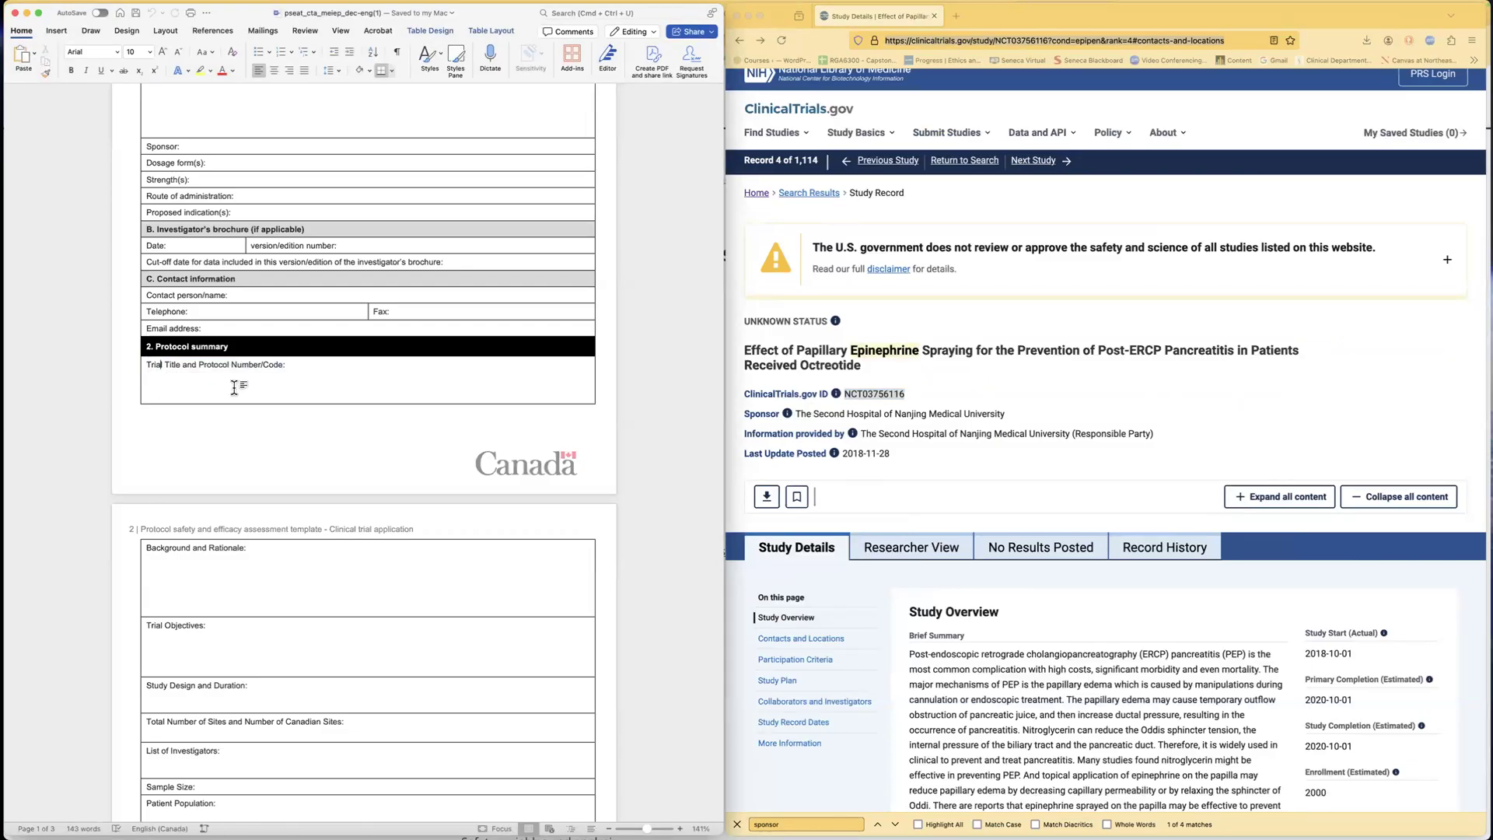
# Step: Highlight the study's entire Brief Summary text and match it with the template's Background and Rationale field
pyautogui.scroll(-5, 234, 386)
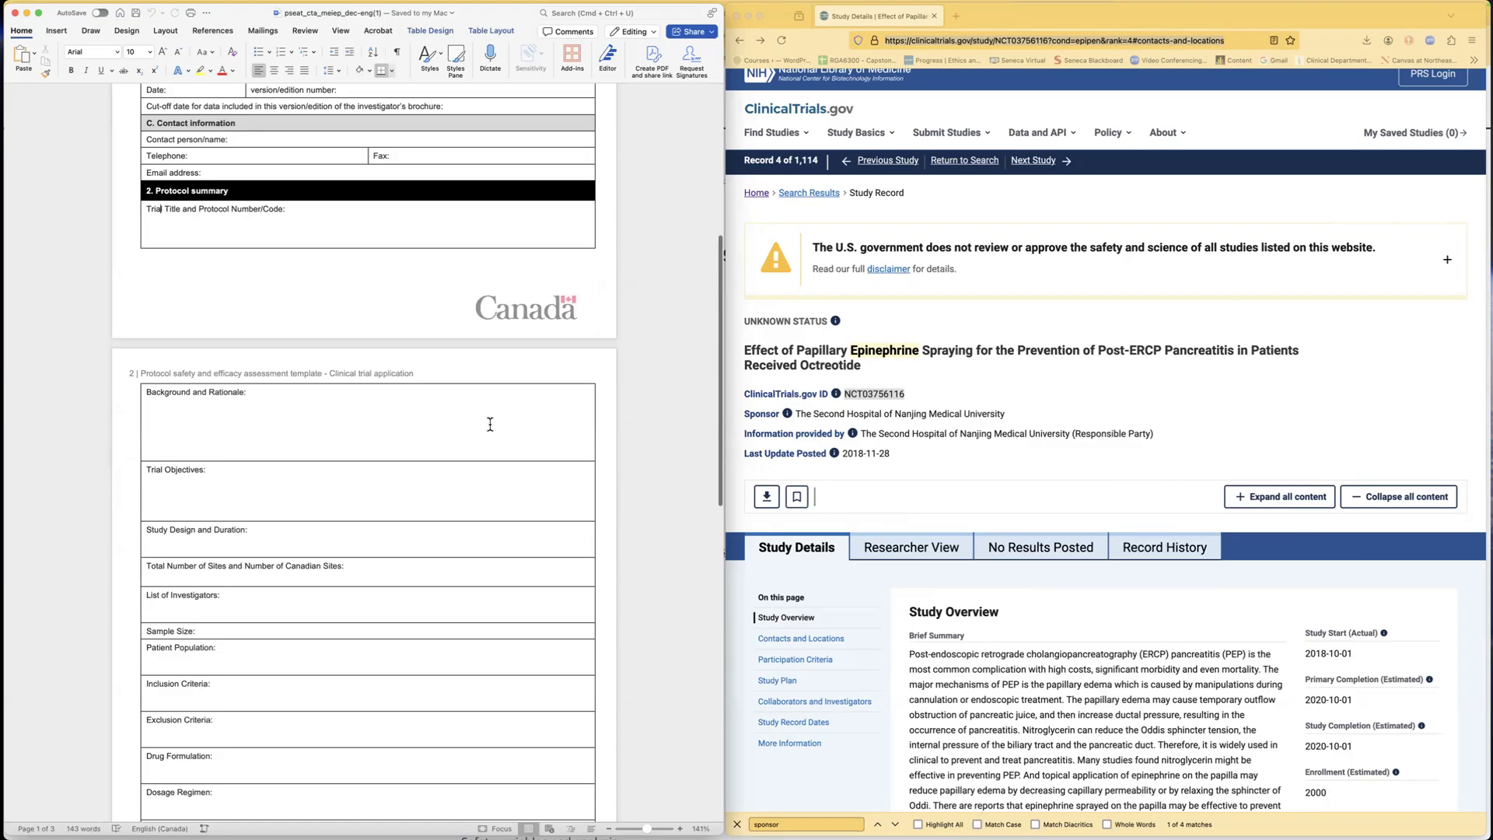
pyautogui.scroll(-3, 966, 501)
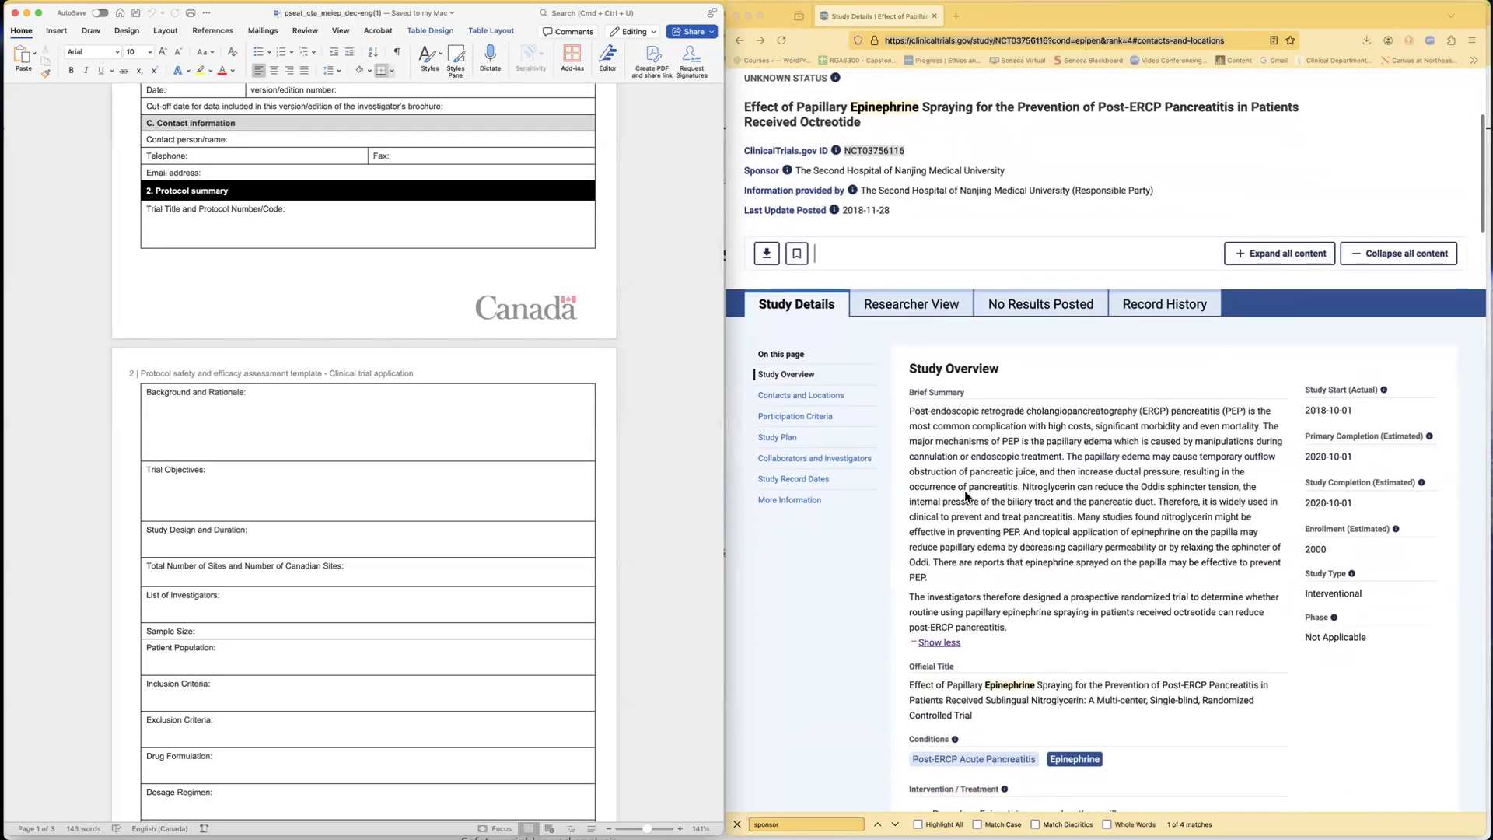
pyautogui.scroll(-1, 964, 490)
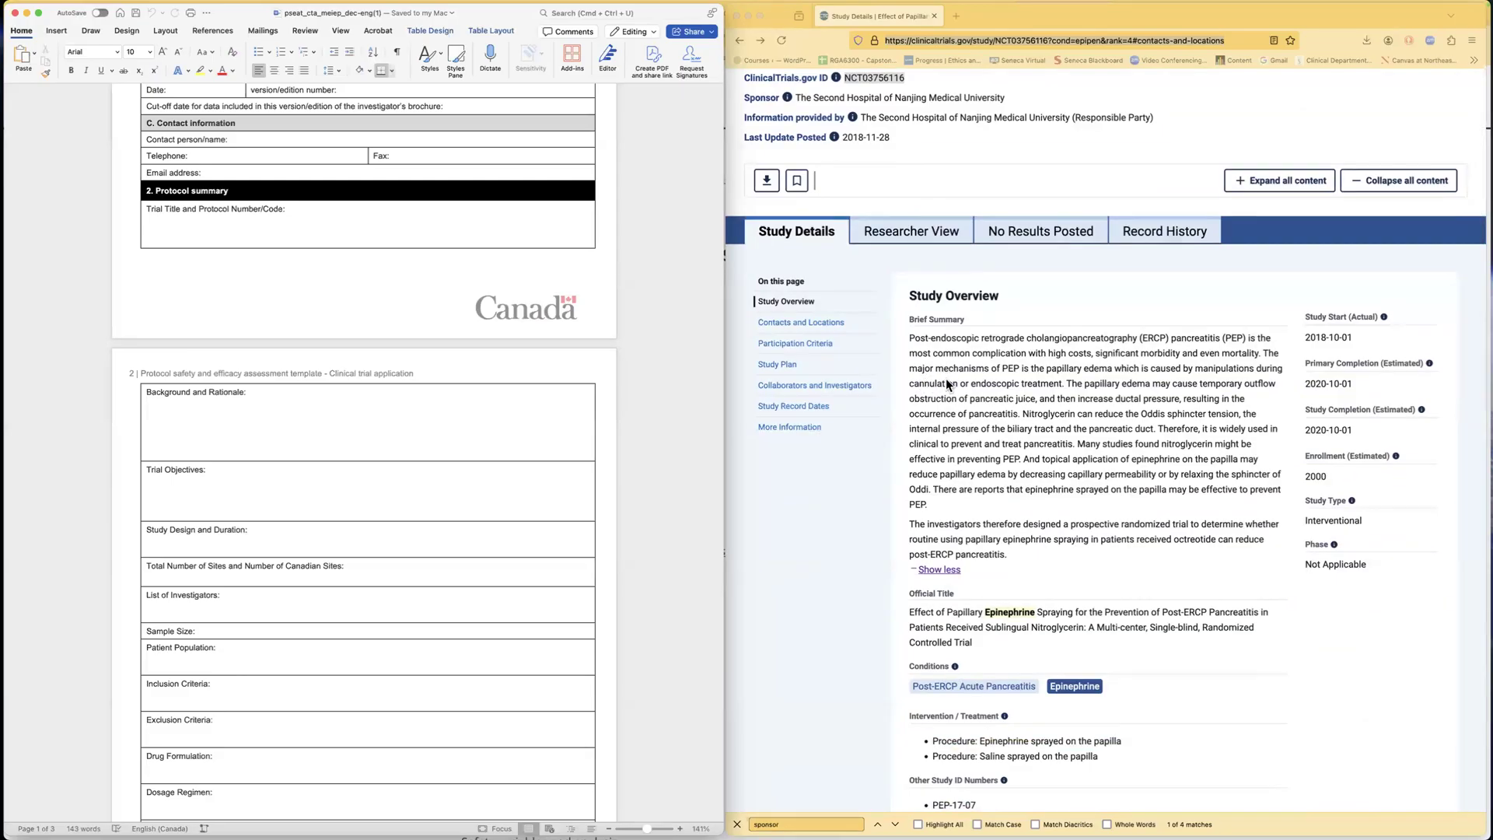
pyautogui.scroll(1, 946, 377)
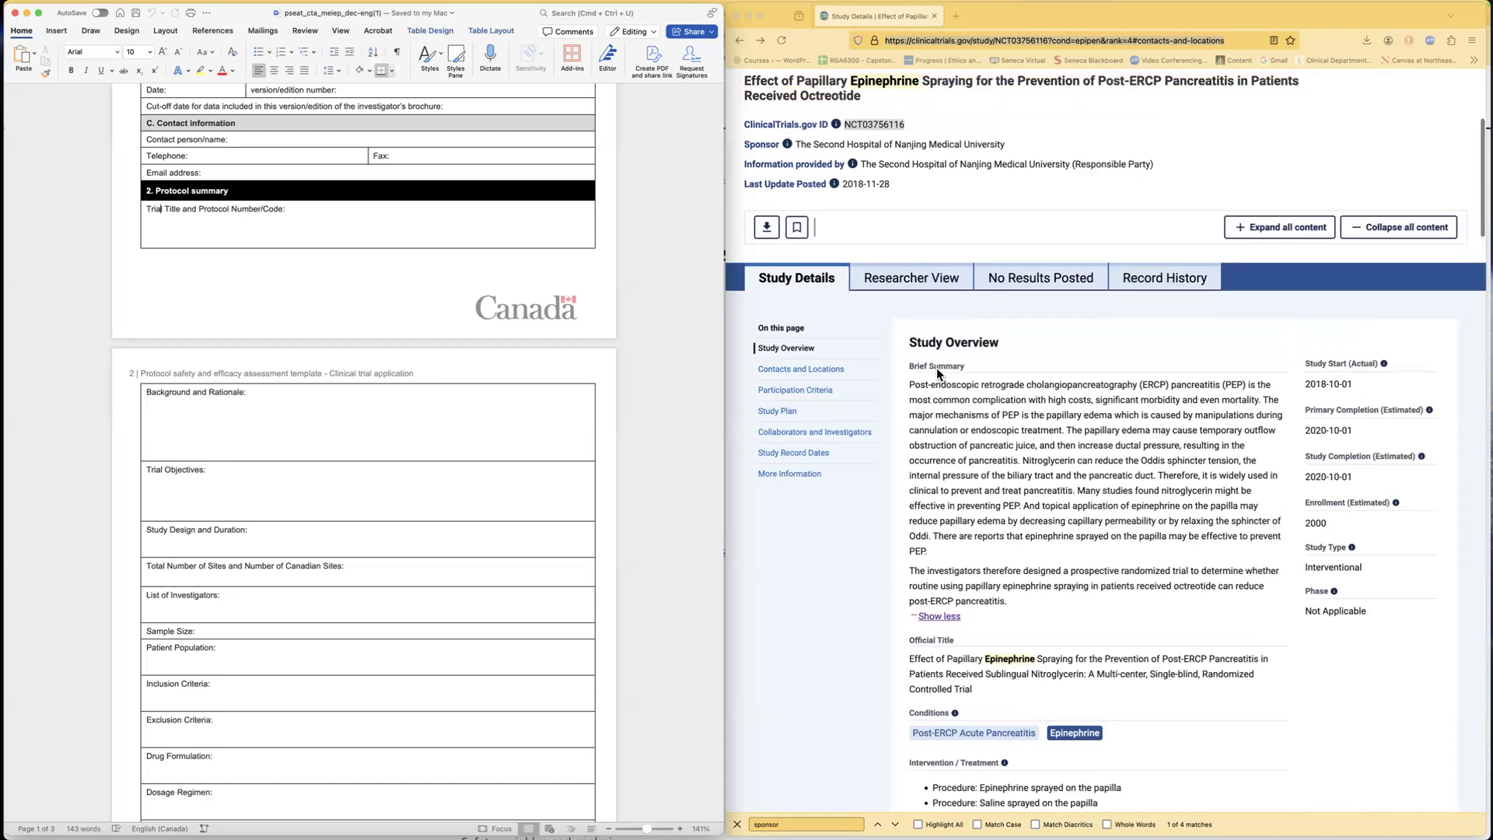
pyautogui.click(936, 367)
pyautogui.moveTo(910, 383); pyautogui.dragTo(1130, 596)
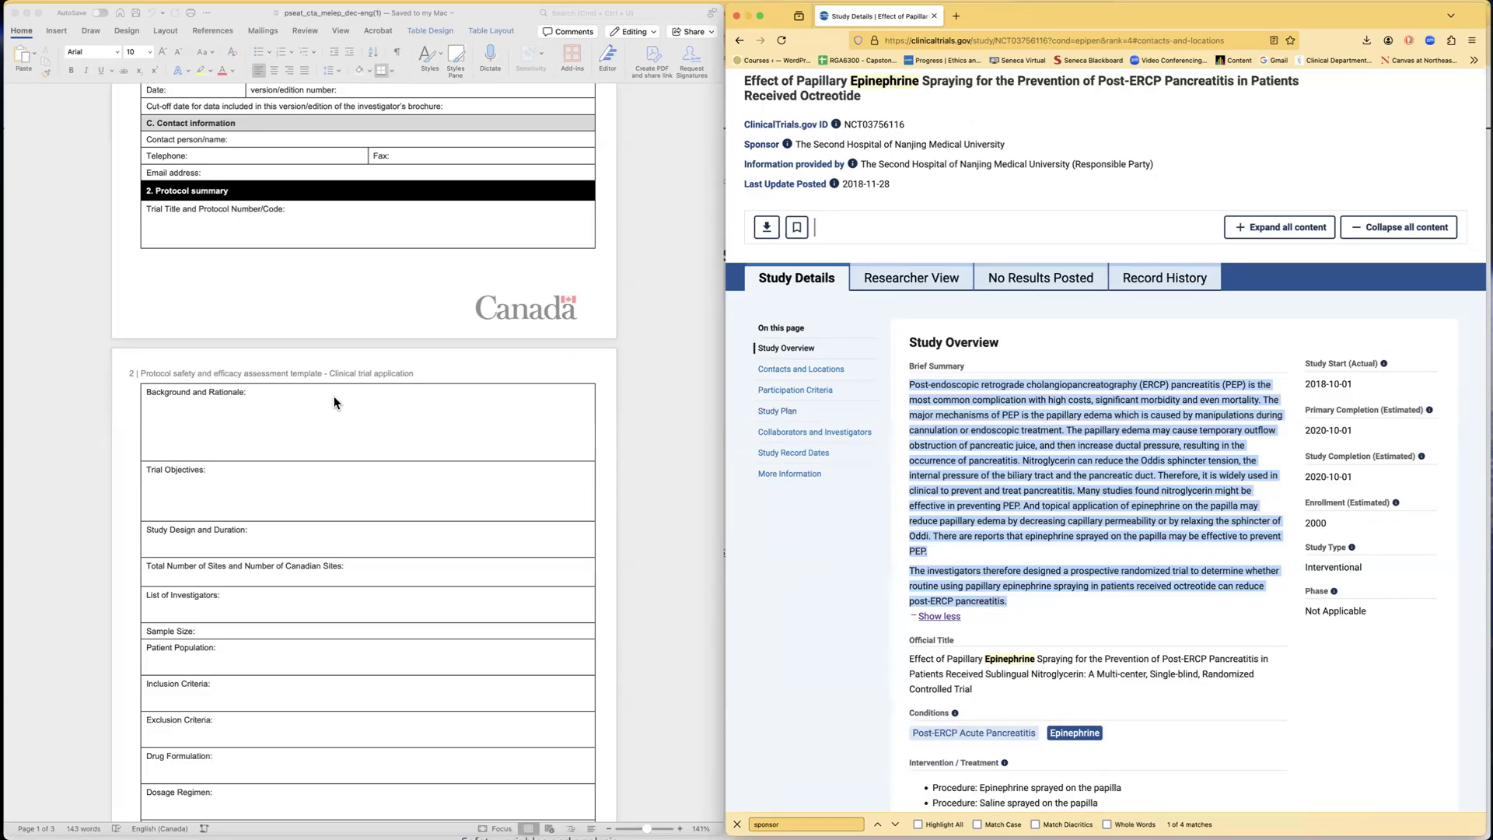
pyautogui.click(185, 401)
pyautogui.click(158, 407)
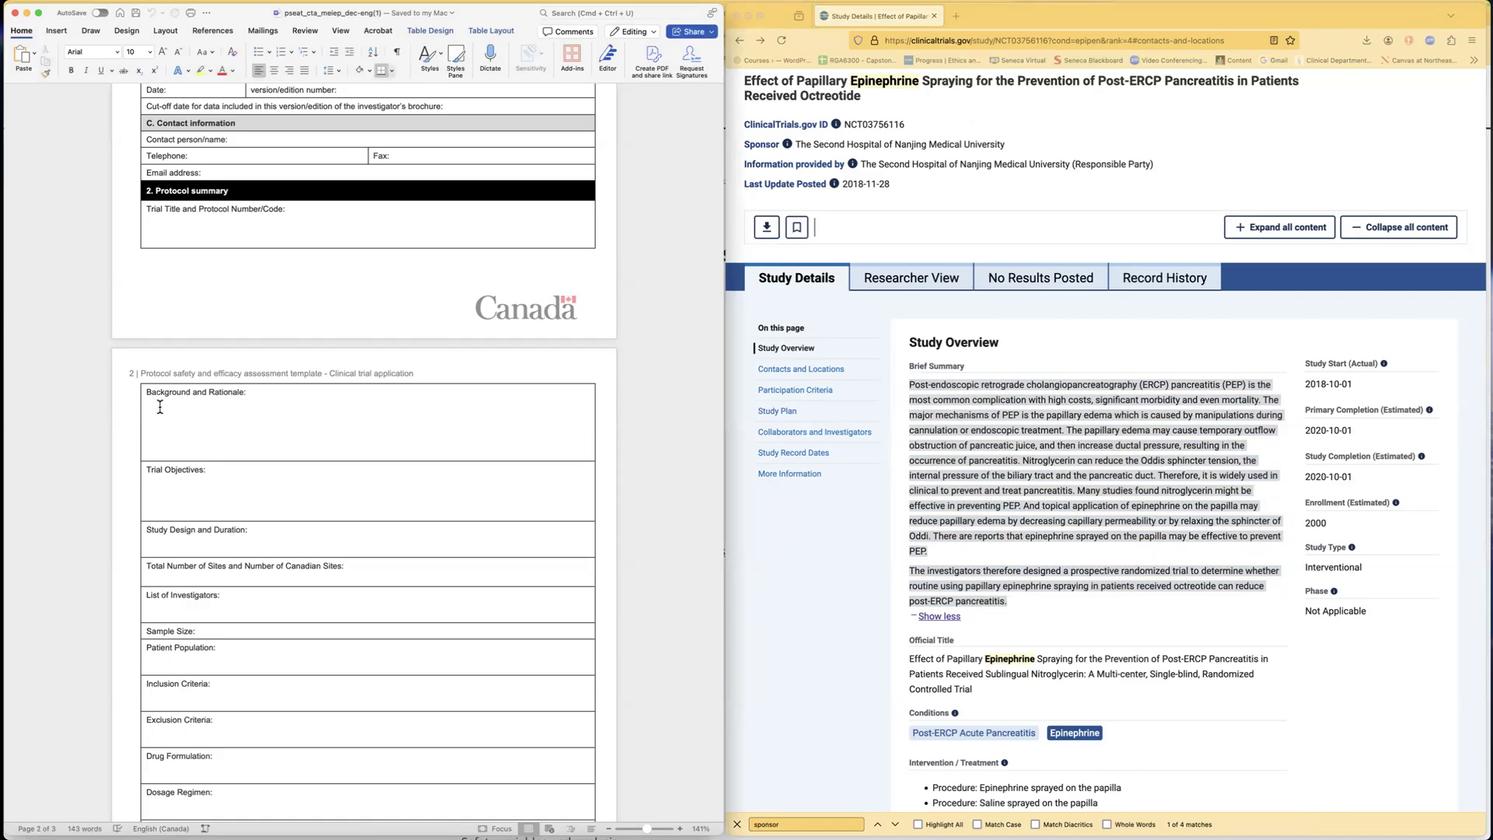
pyautogui.click(1051, 445)
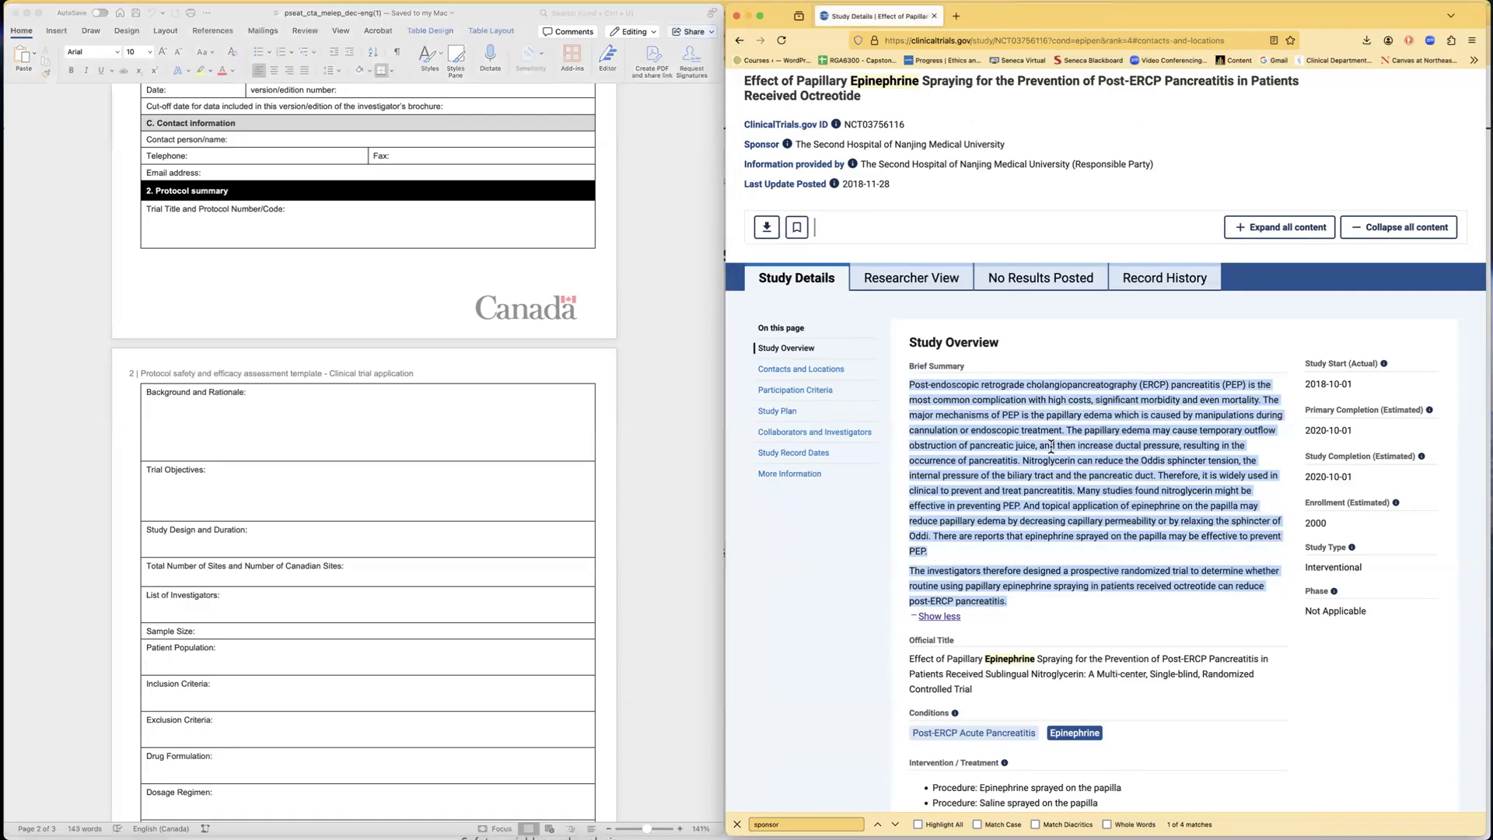
pyautogui.click(911, 386)
pyautogui.moveTo(911, 387); pyautogui.dragTo(1202, 600)
pyautogui.click(164, 414)
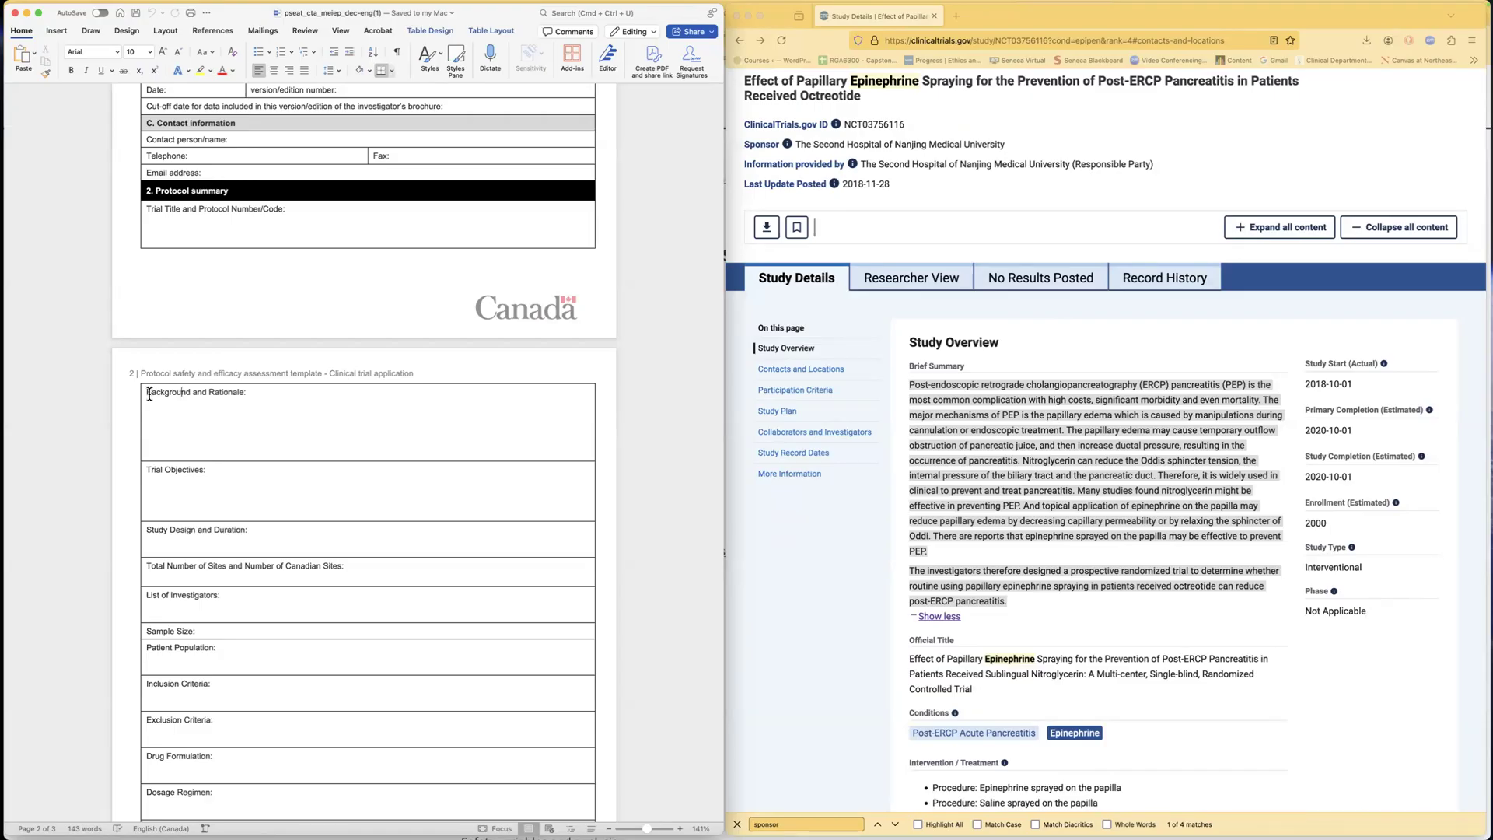
# Step: Examine the study record from the overview through participation criteria and study plan for content matching the template's Trial Objectives field
pyautogui.scroll(-4, 172, 466)
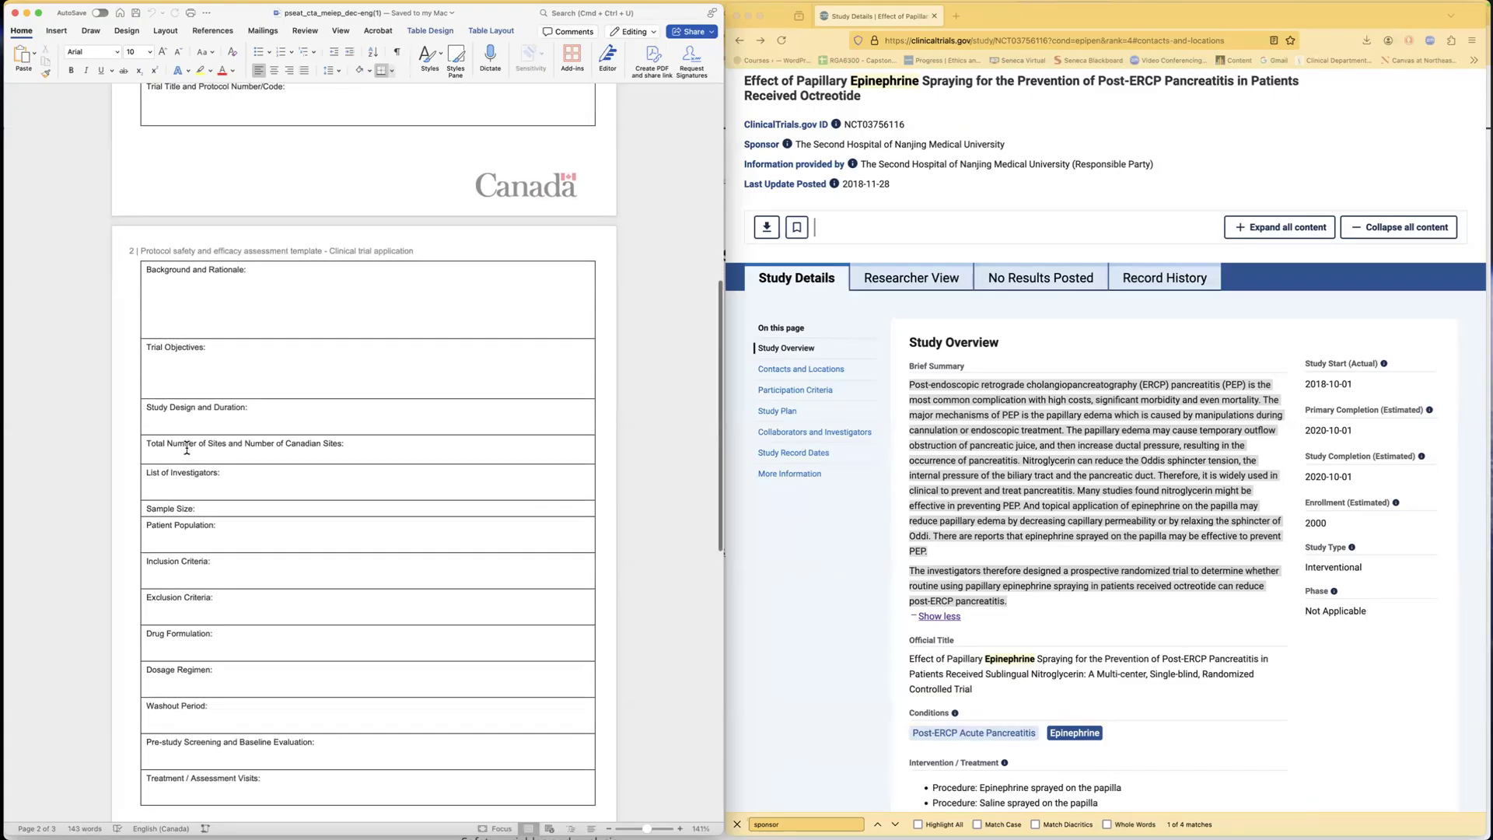
pyautogui.scroll(-3, 186, 449)
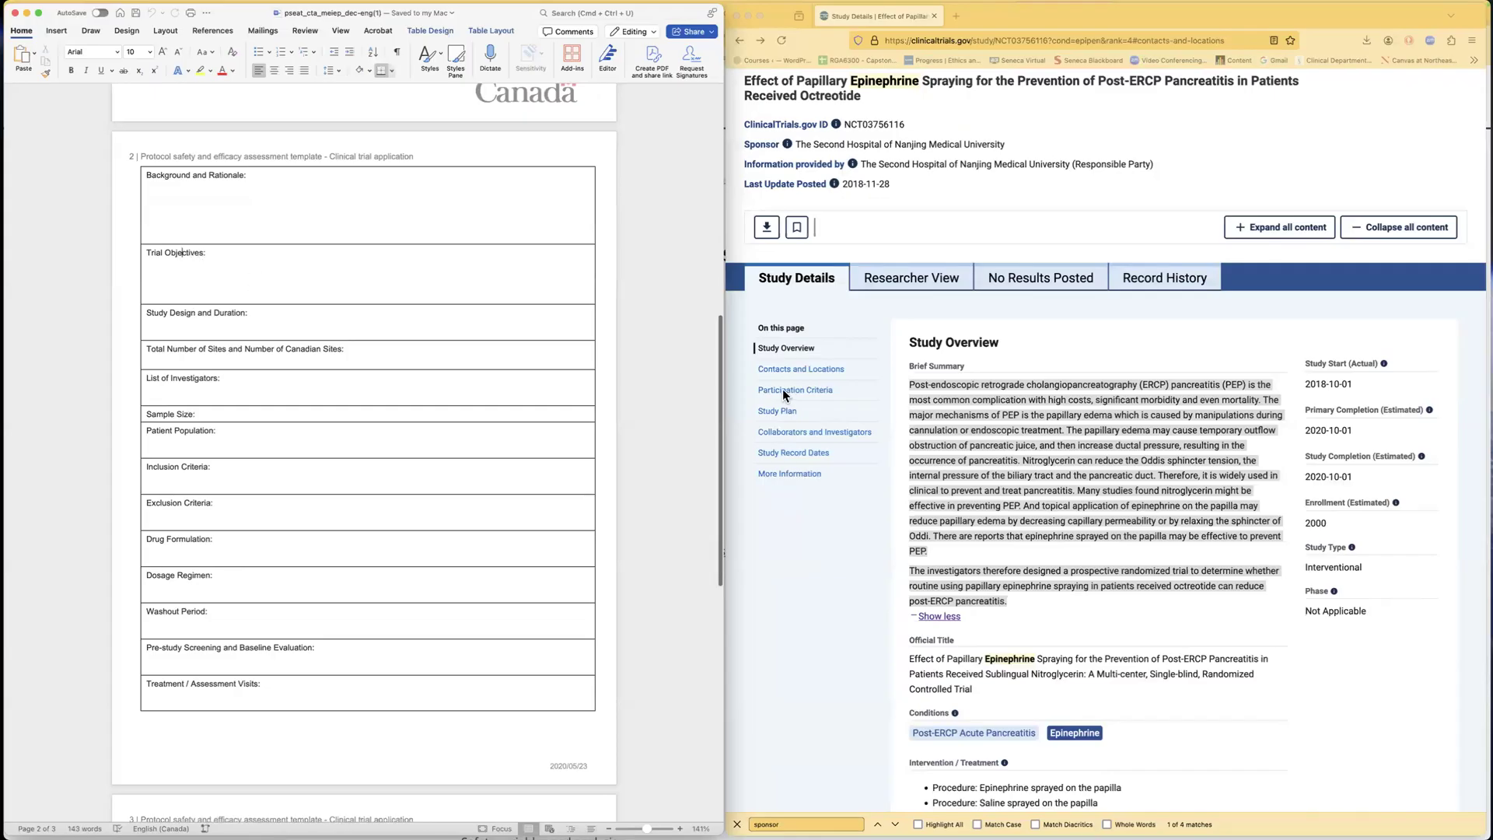
pyautogui.click(983, 433)
pyautogui.scroll(-5, 972, 430)
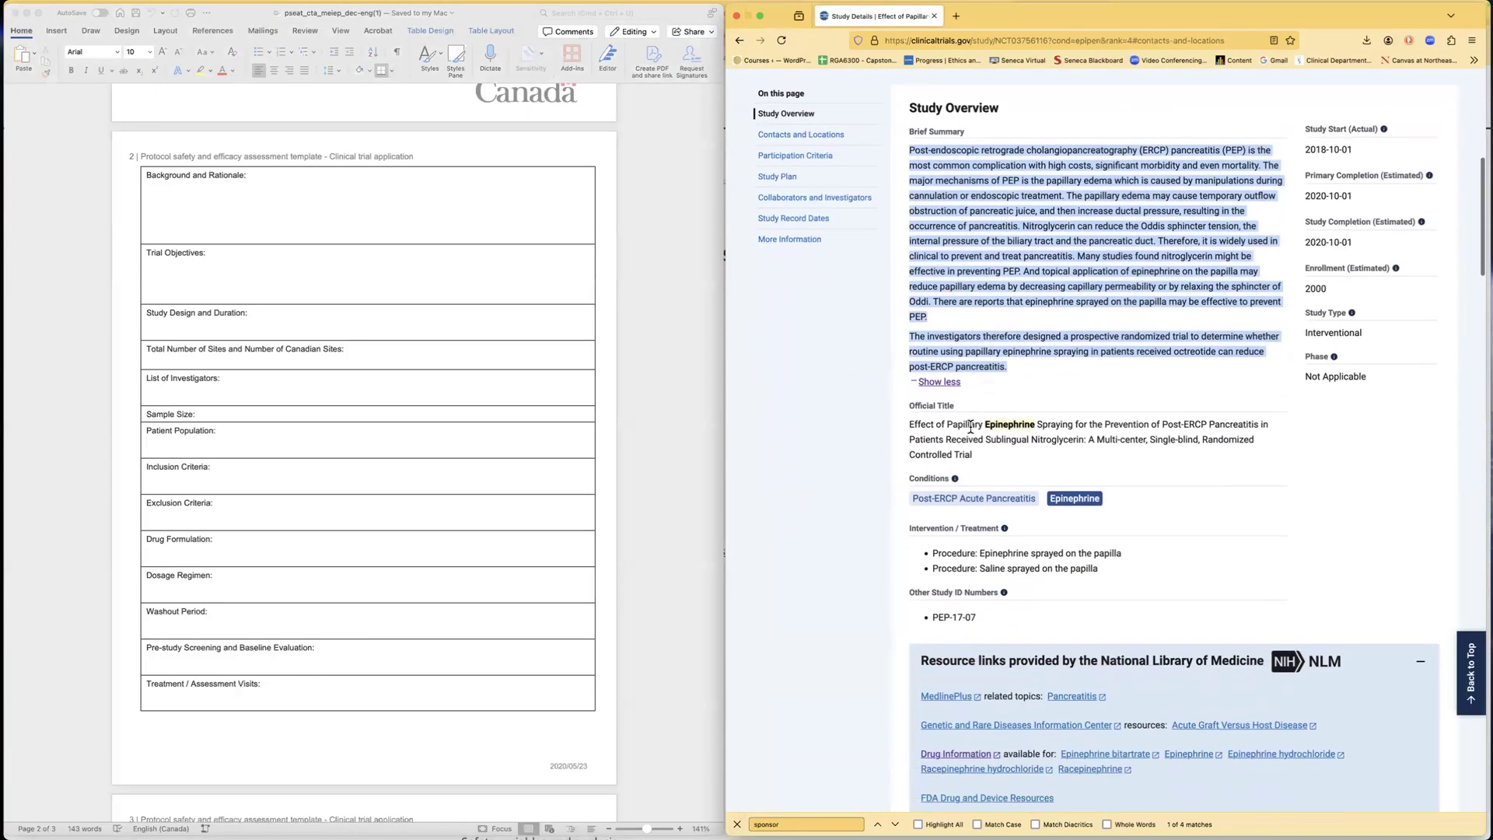
pyautogui.scroll(6, 970, 427)
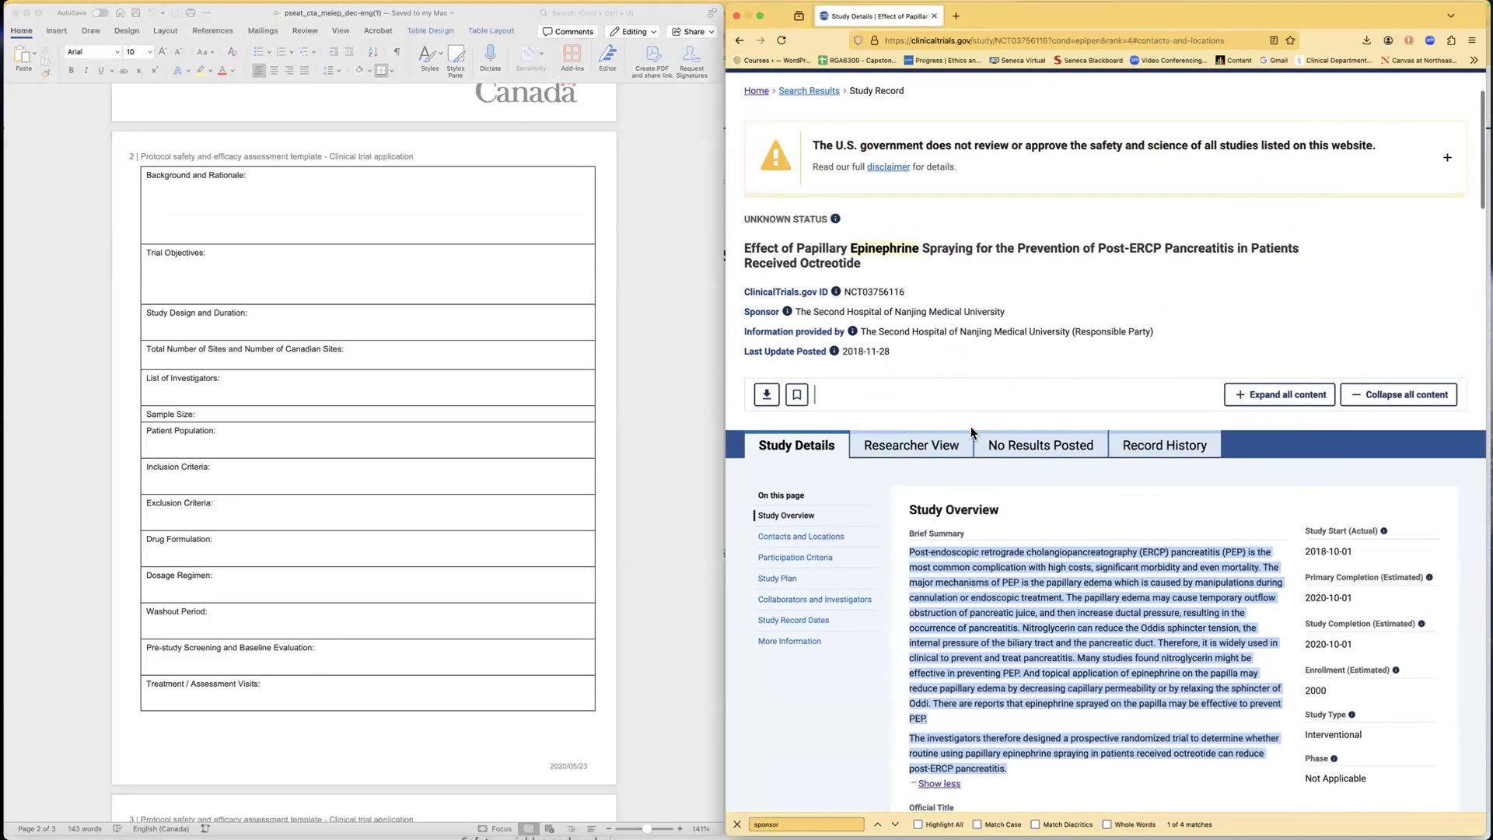
pyautogui.scroll(-10, 970, 426)
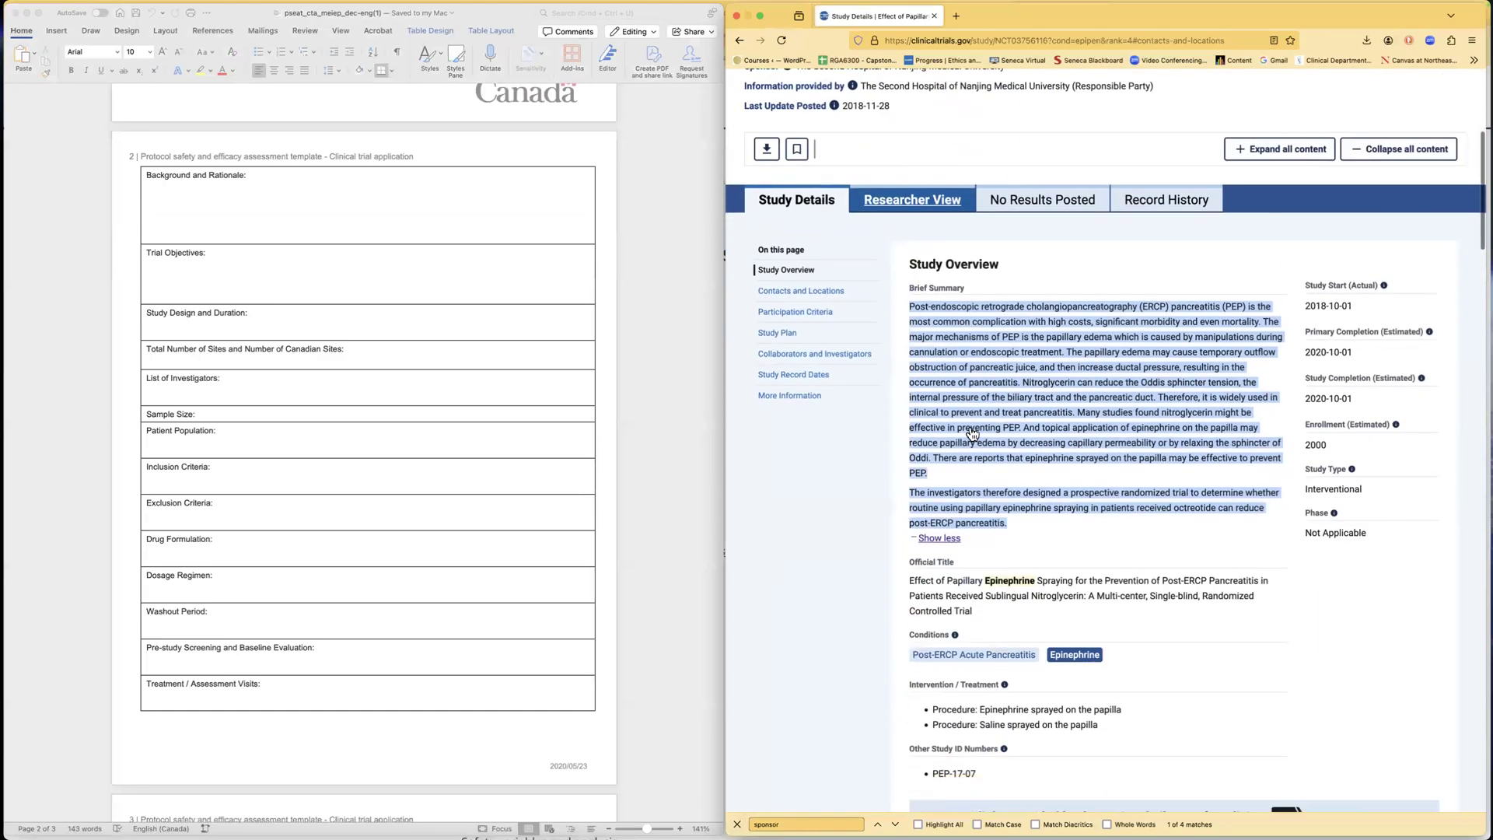
pyautogui.scroll(-9, 972, 433)
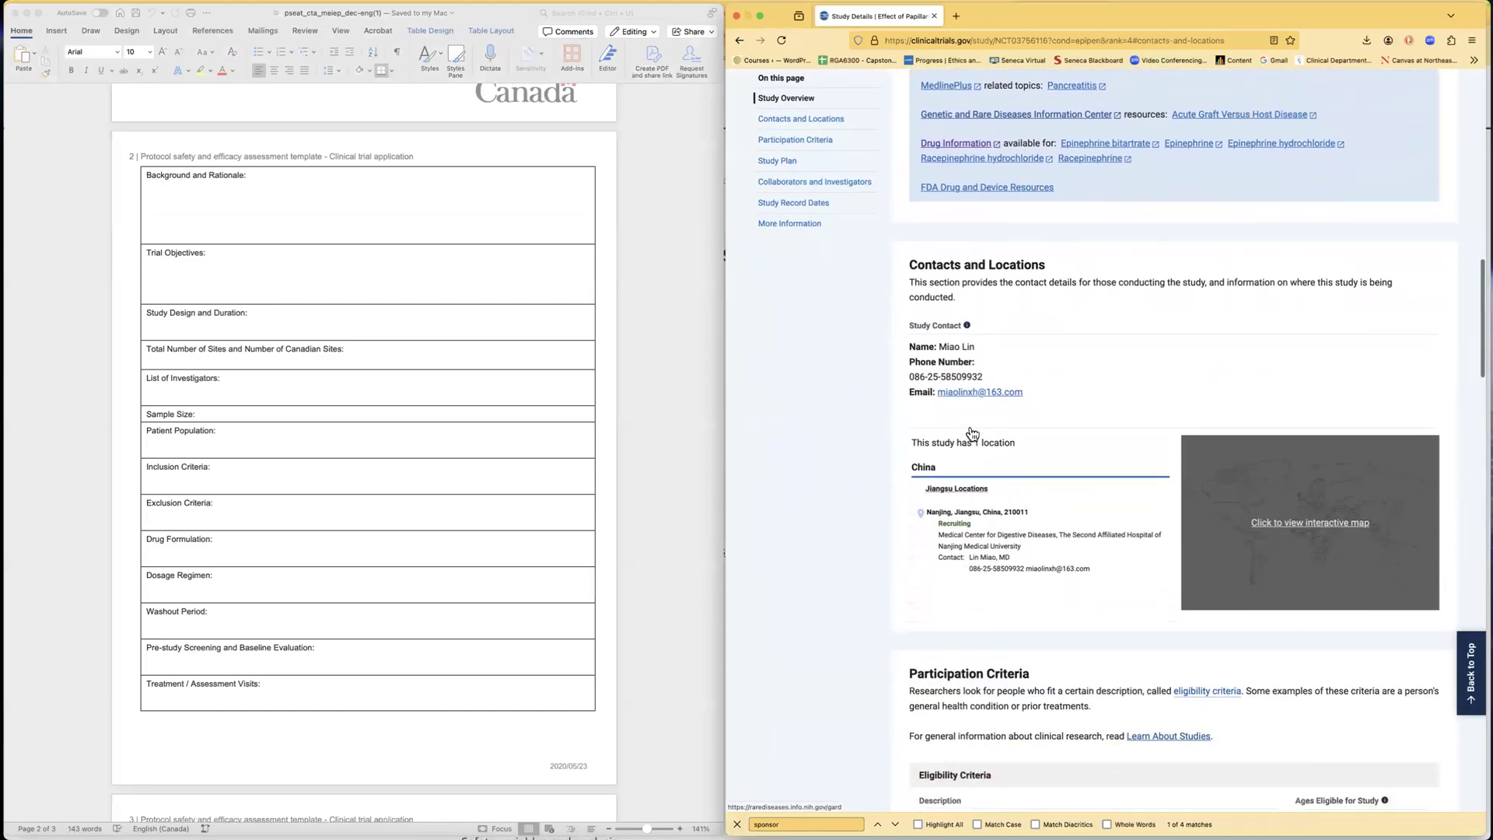
pyautogui.scroll(-4, 971, 426)
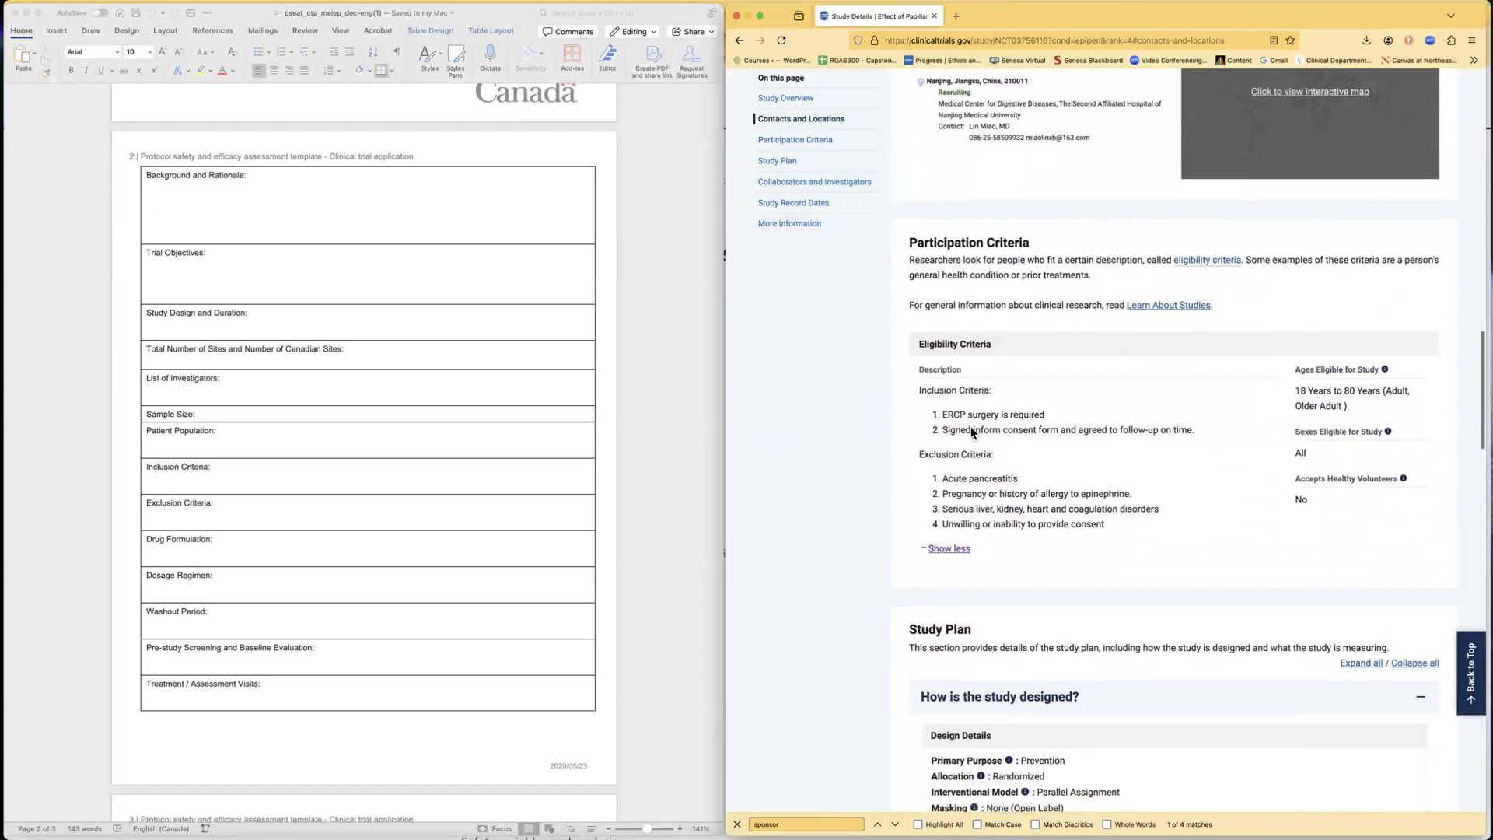
pyautogui.scroll(-3, 970, 426)
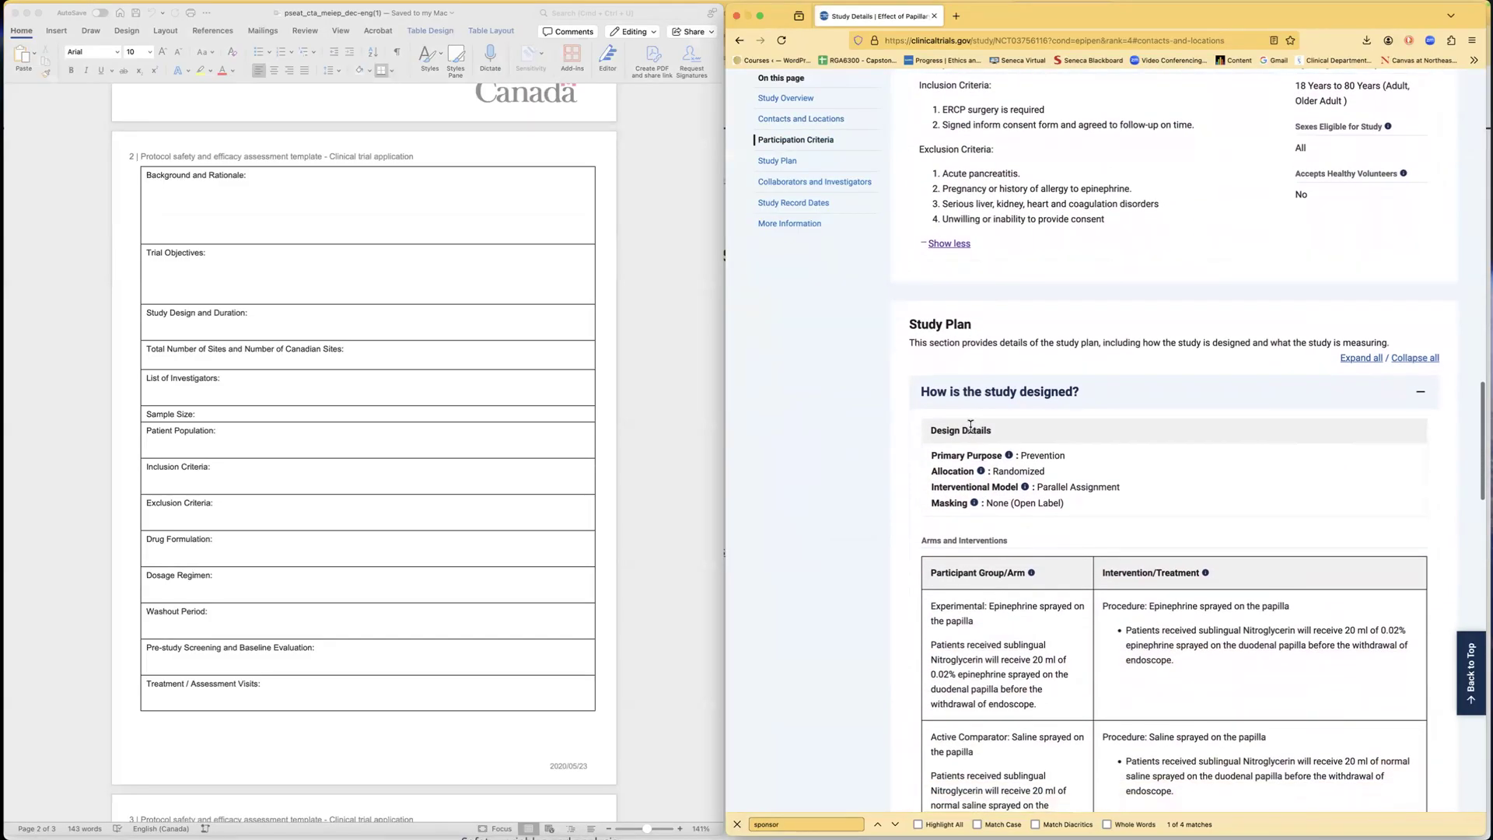
pyautogui.scroll(-2, 971, 425)
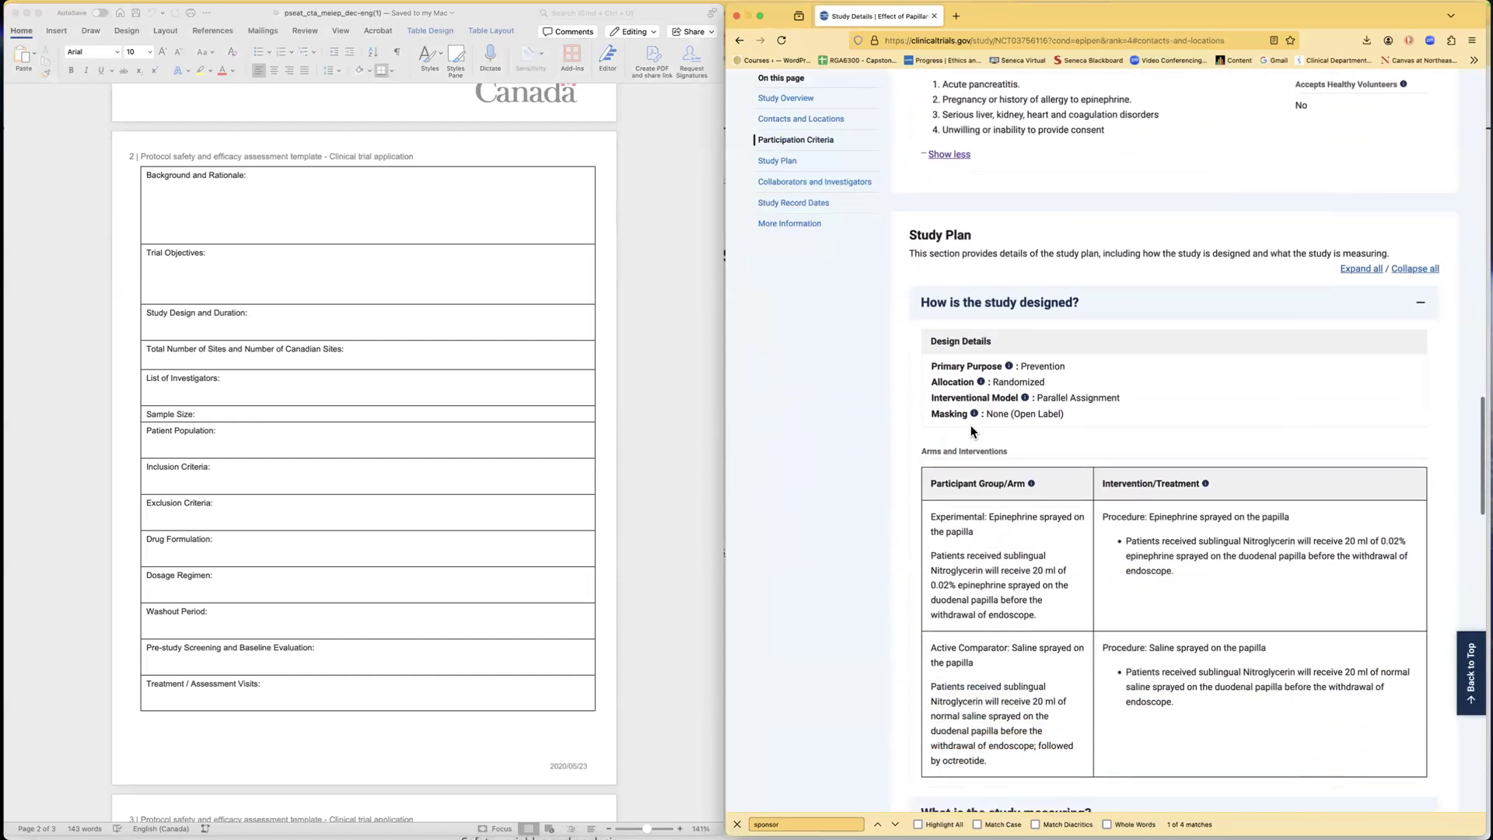
pyautogui.scroll(-3, 979, 397)
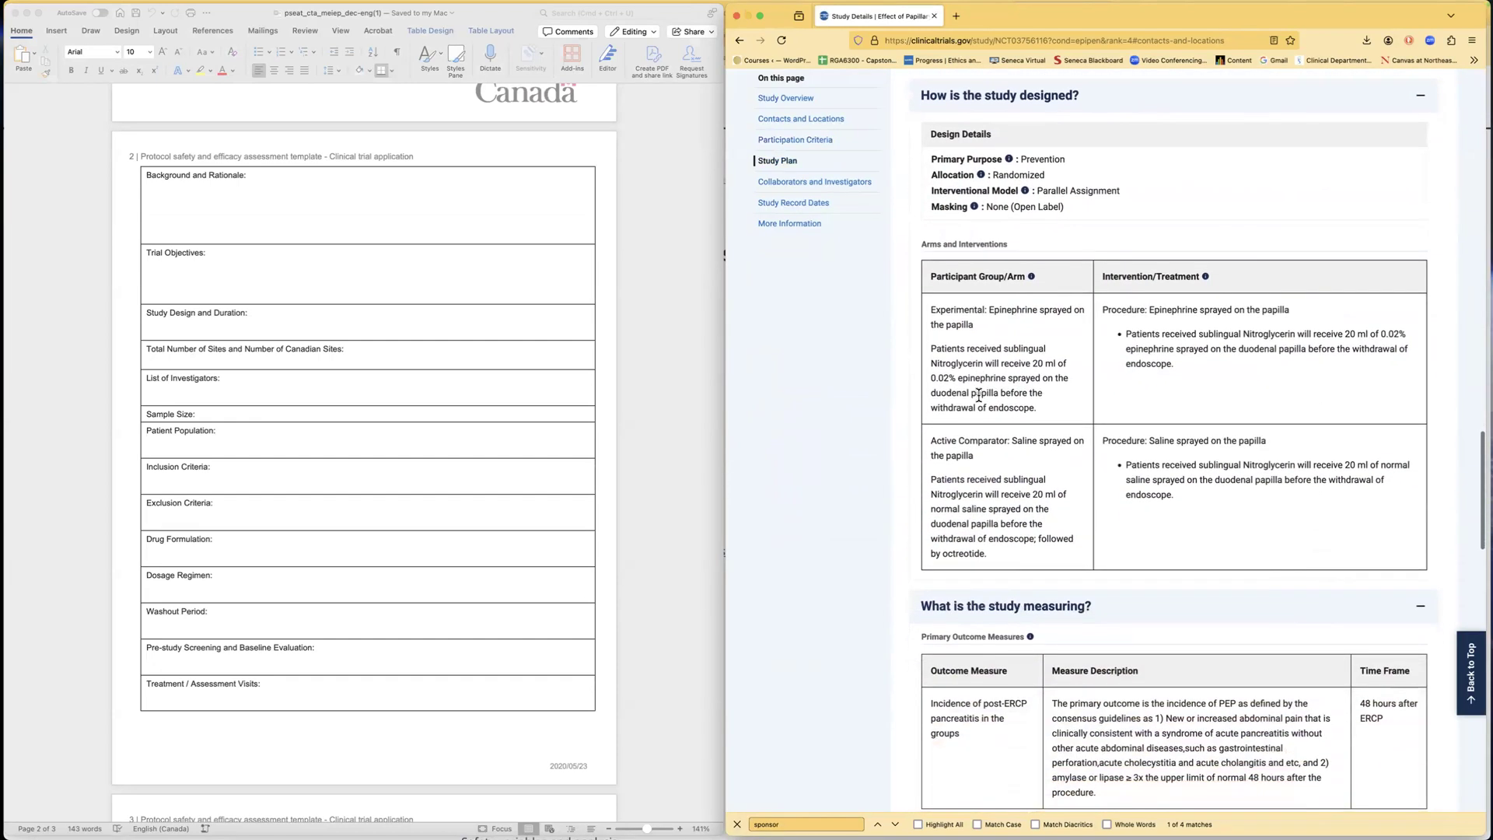
pyautogui.scroll(-3, 979, 395)
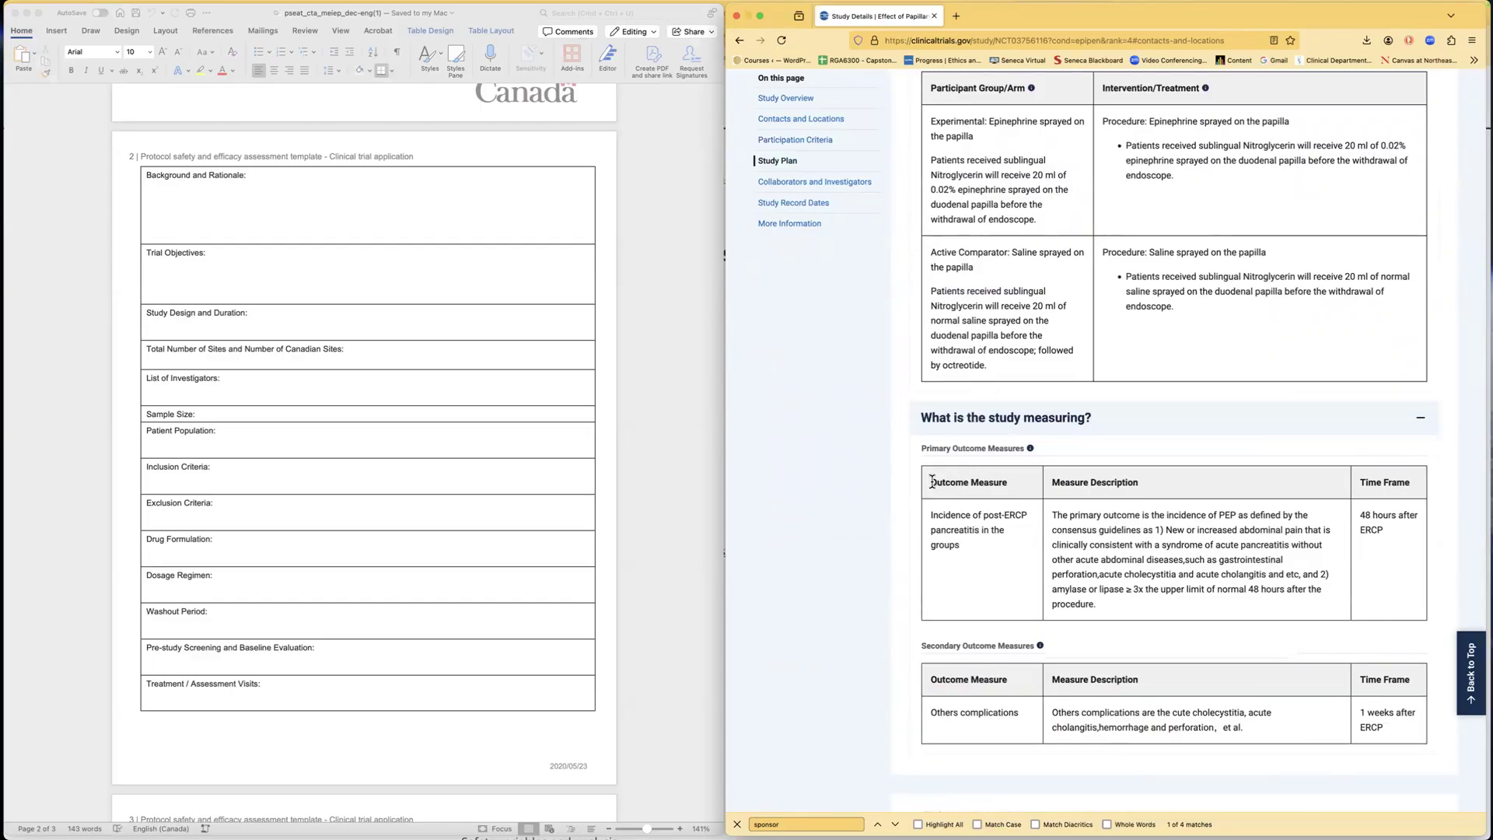
# Step: Highlight the Outcome Measure headings of the primary and secondary outcome tables and match them with the template's Trial Objectives field
pyautogui.moveTo(931, 482); pyautogui.dragTo(1010, 482)
pyautogui.scroll(-2, 994, 566)
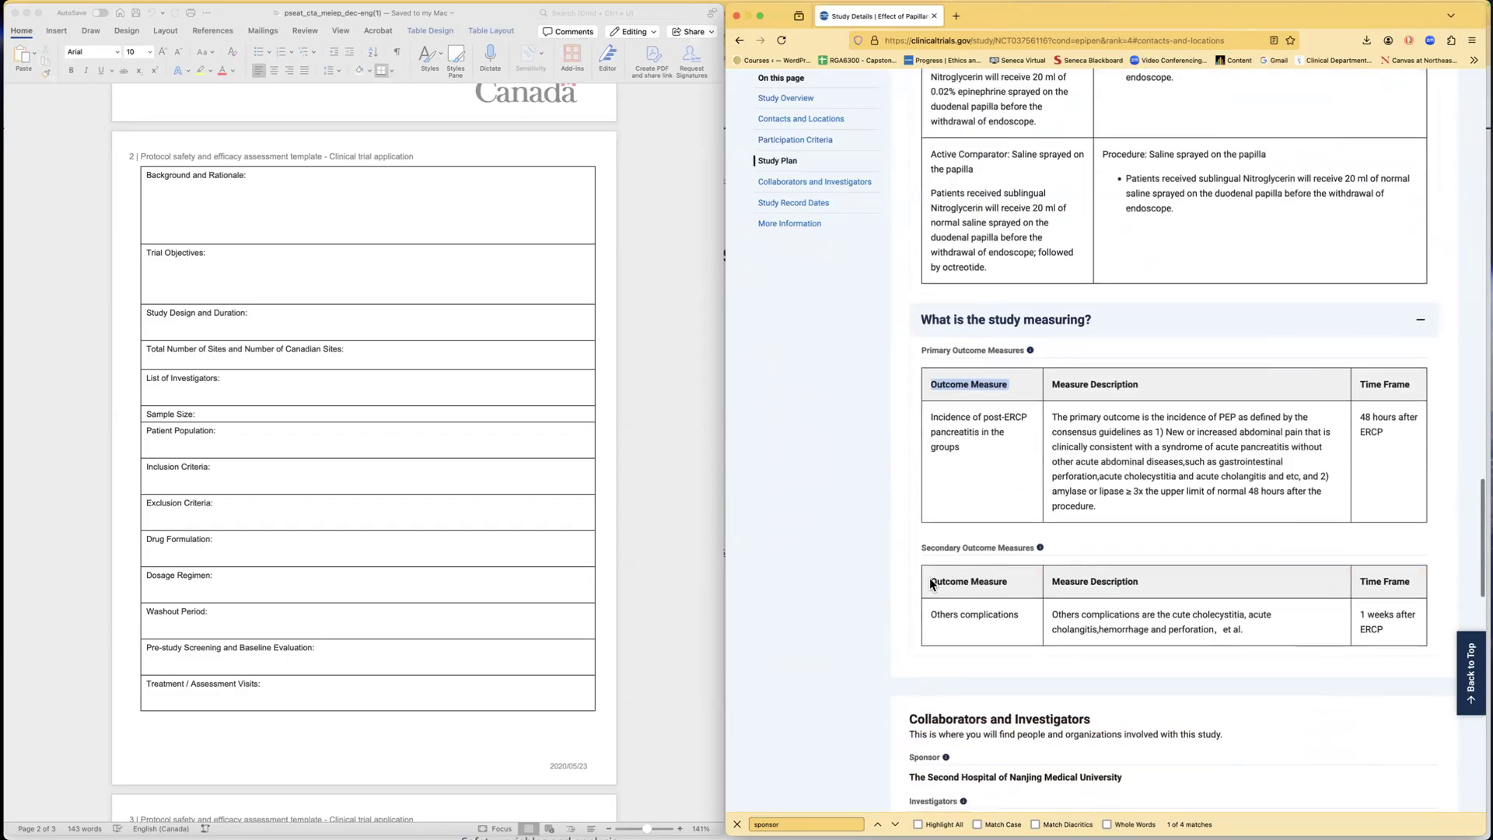
pyautogui.moveTo(930, 582); pyautogui.dragTo(1009, 584)
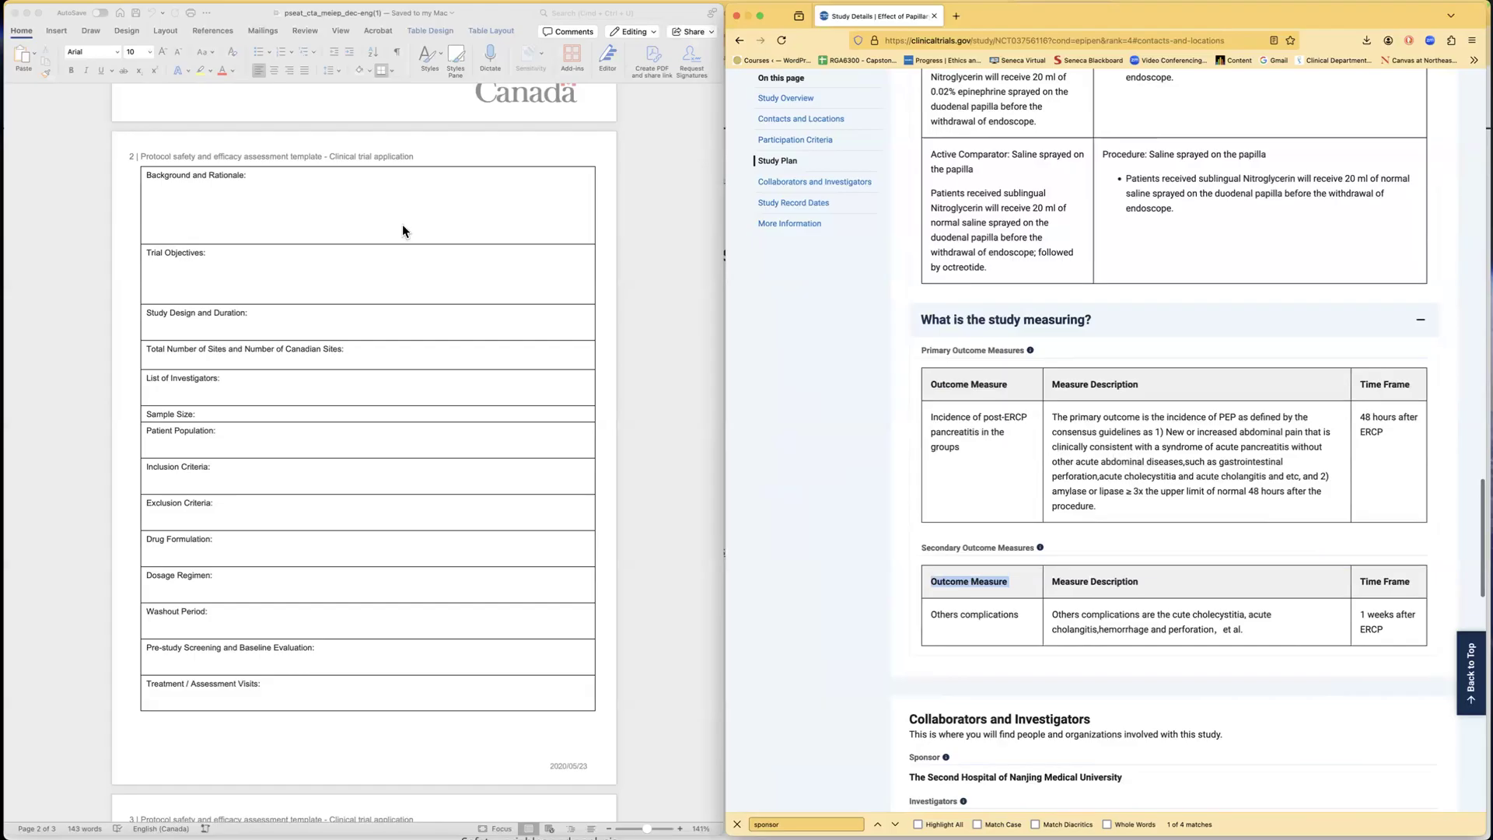
pyautogui.click(160, 258)
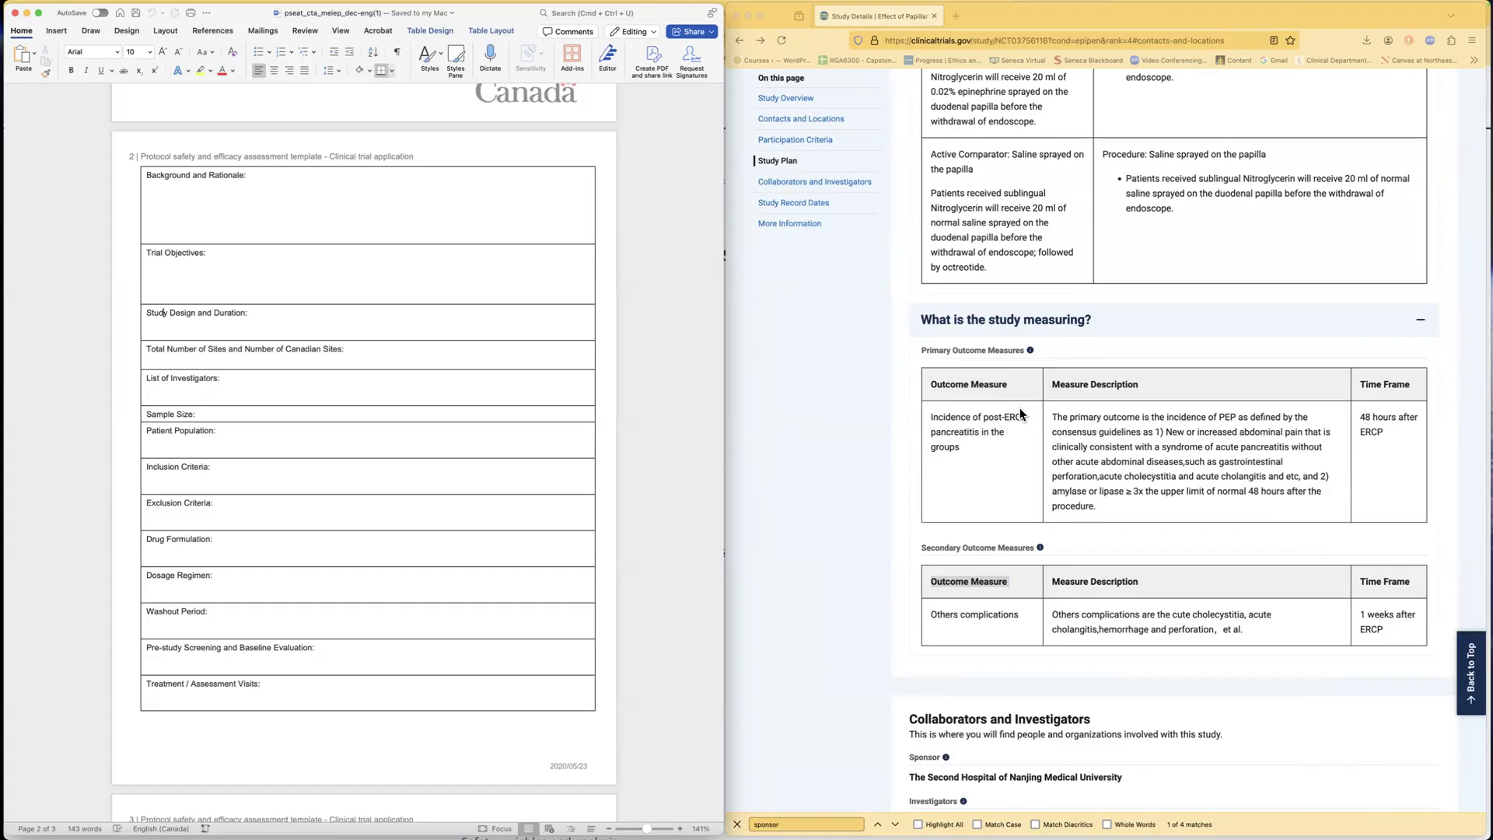
# Step: Highlight the Masking value in the study record's Design Details and match it with the template's Study Design and Duration field
pyautogui.scroll(5, 1019, 408)
pyautogui.scroll(6, 1019, 408)
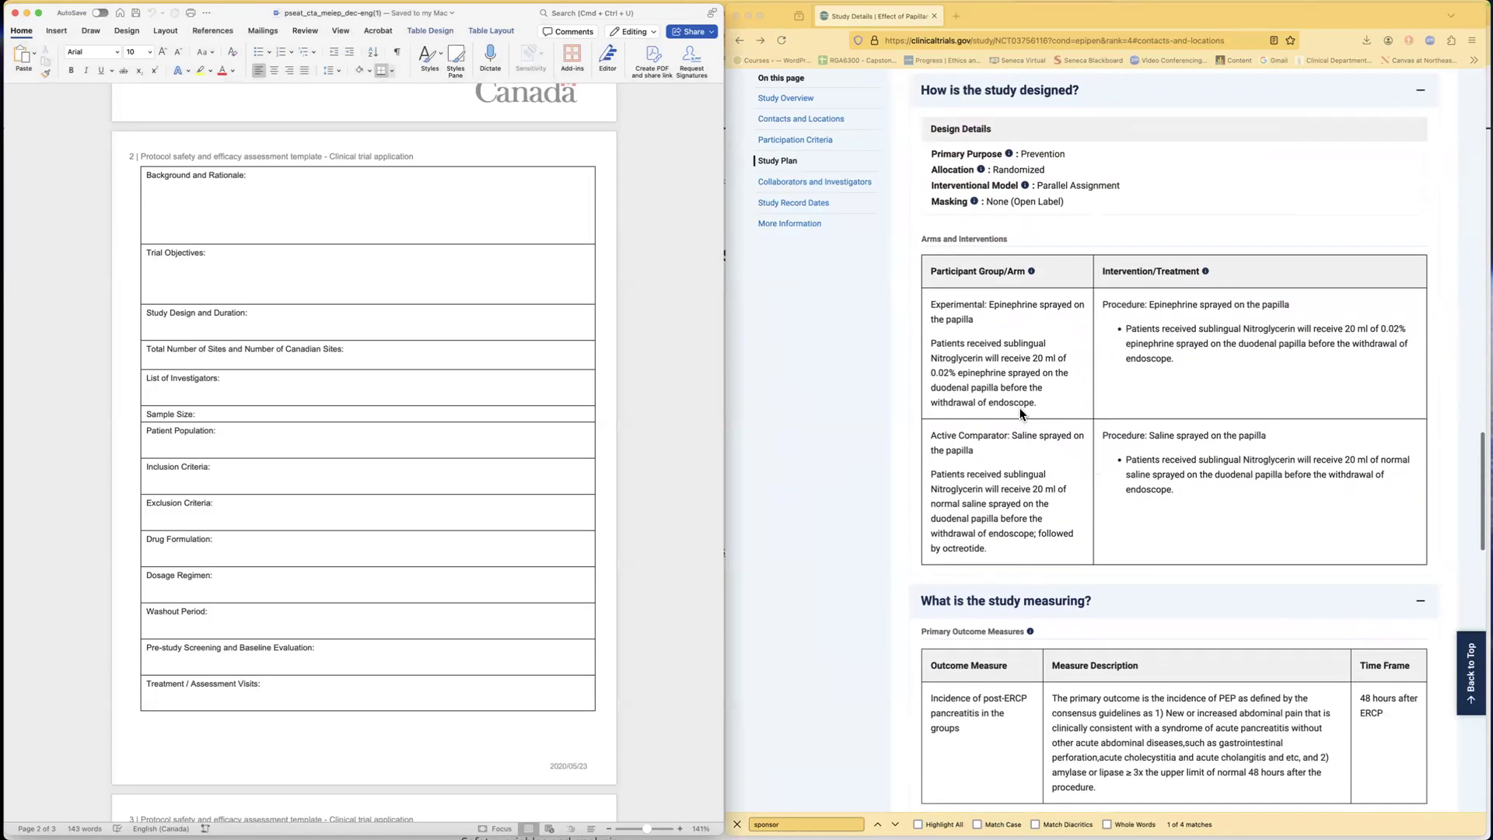
pyautogui.scroll(3, 1019, 414)
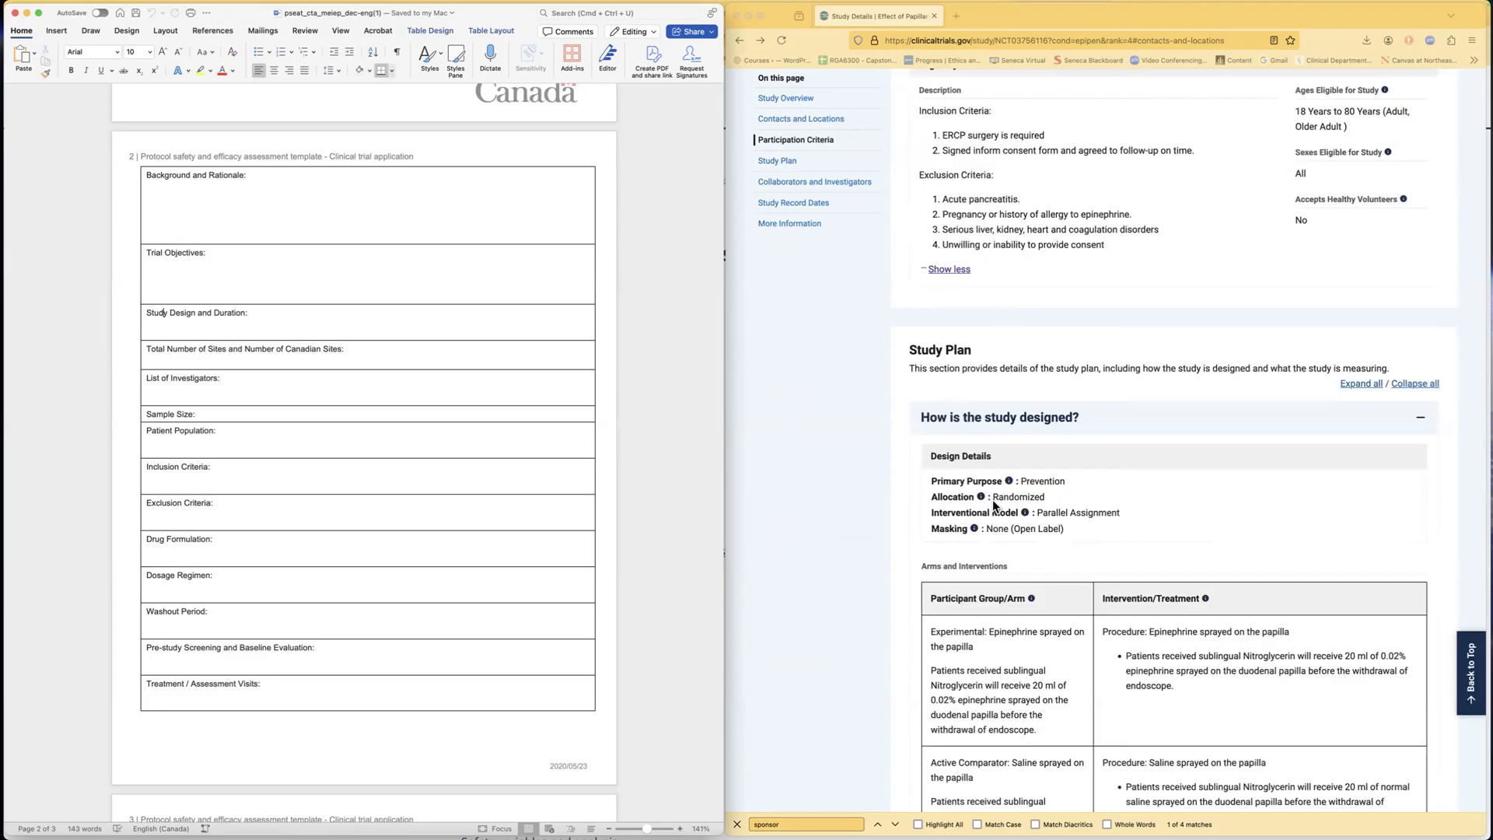
pyautogui.click(1037, 513)
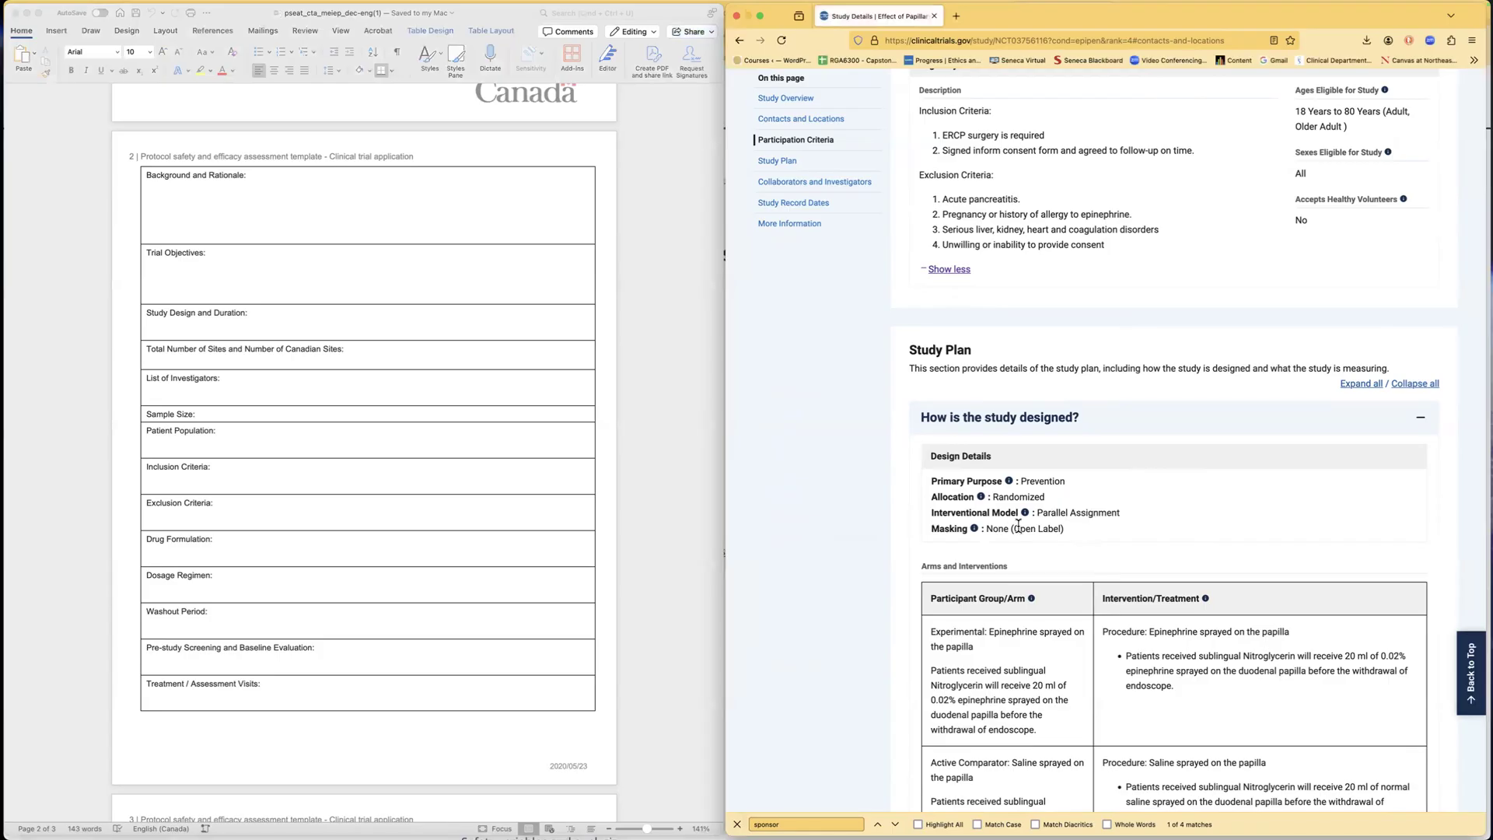
pyautogui.moveTo(986, 529); pyautogui.dragTo(1067, 532)
pyautogui.click(201, 327)
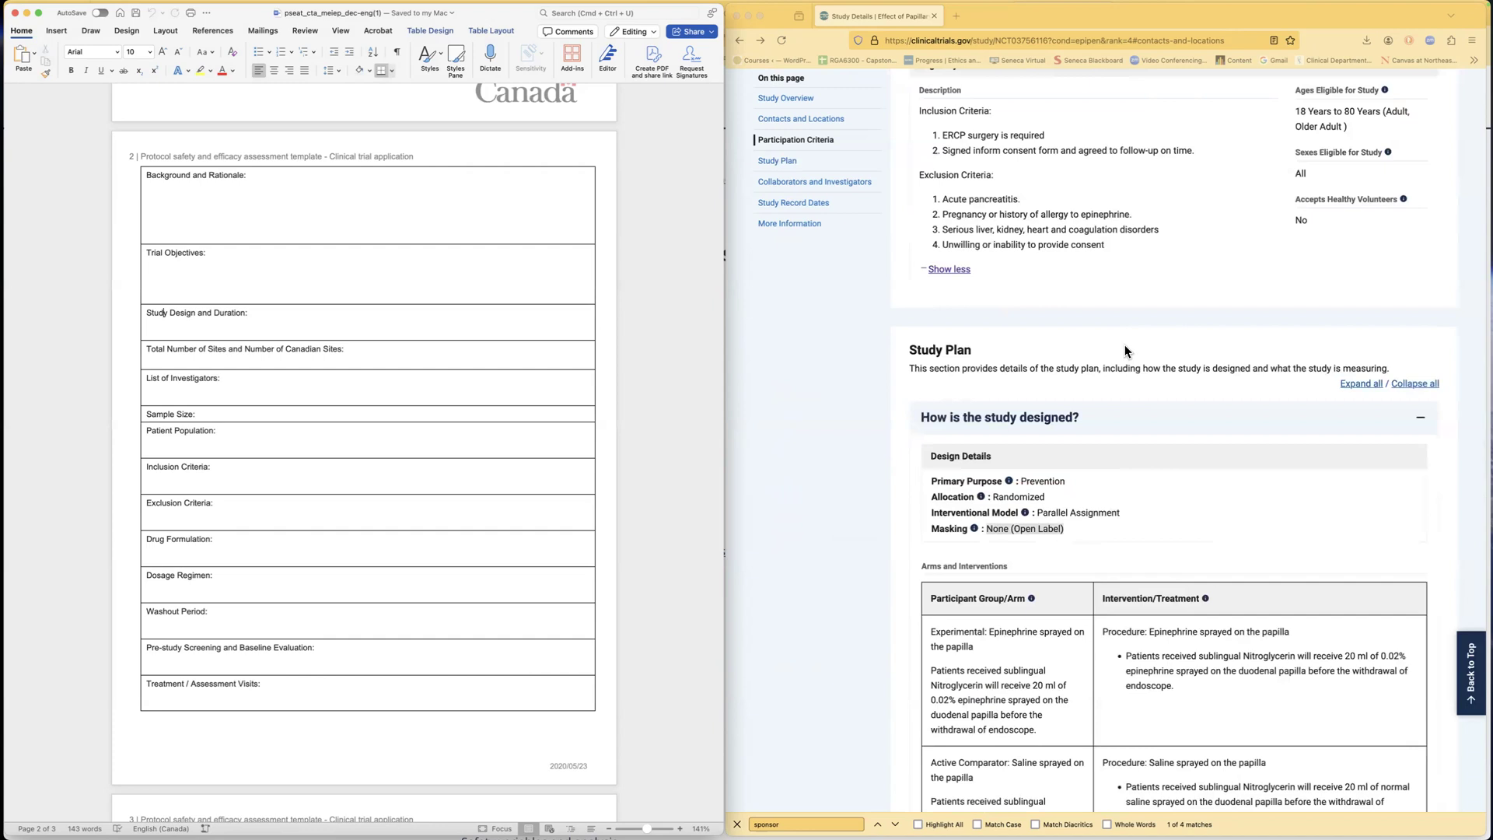
# Step: Check the study start and completion dates in the Study Overview against the template's Study Design and Duration field
pyautogui.scroll(5, 1124, 343)
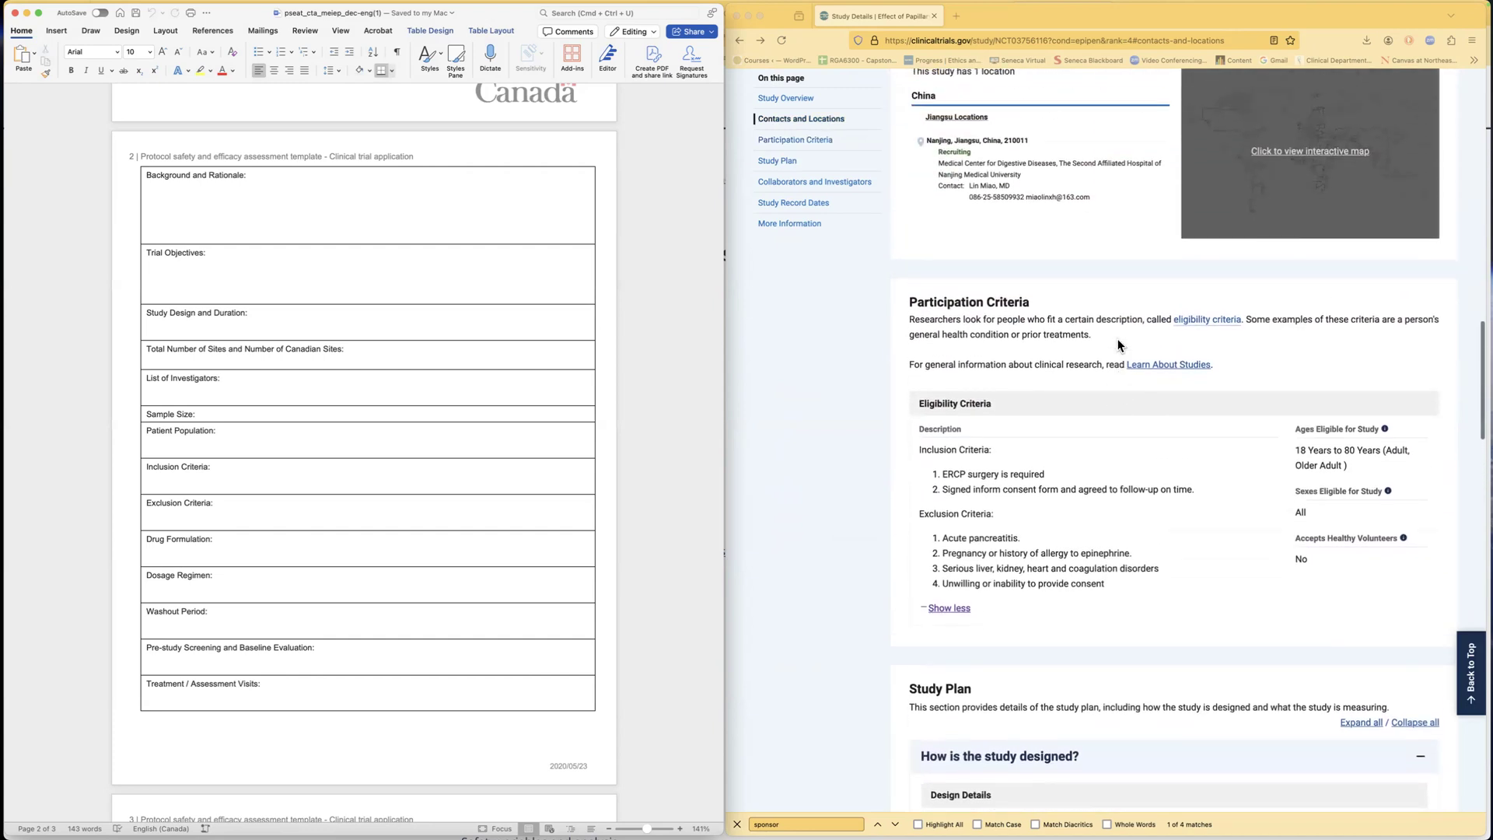
pyautogui.scroll(5, 1118, 345)
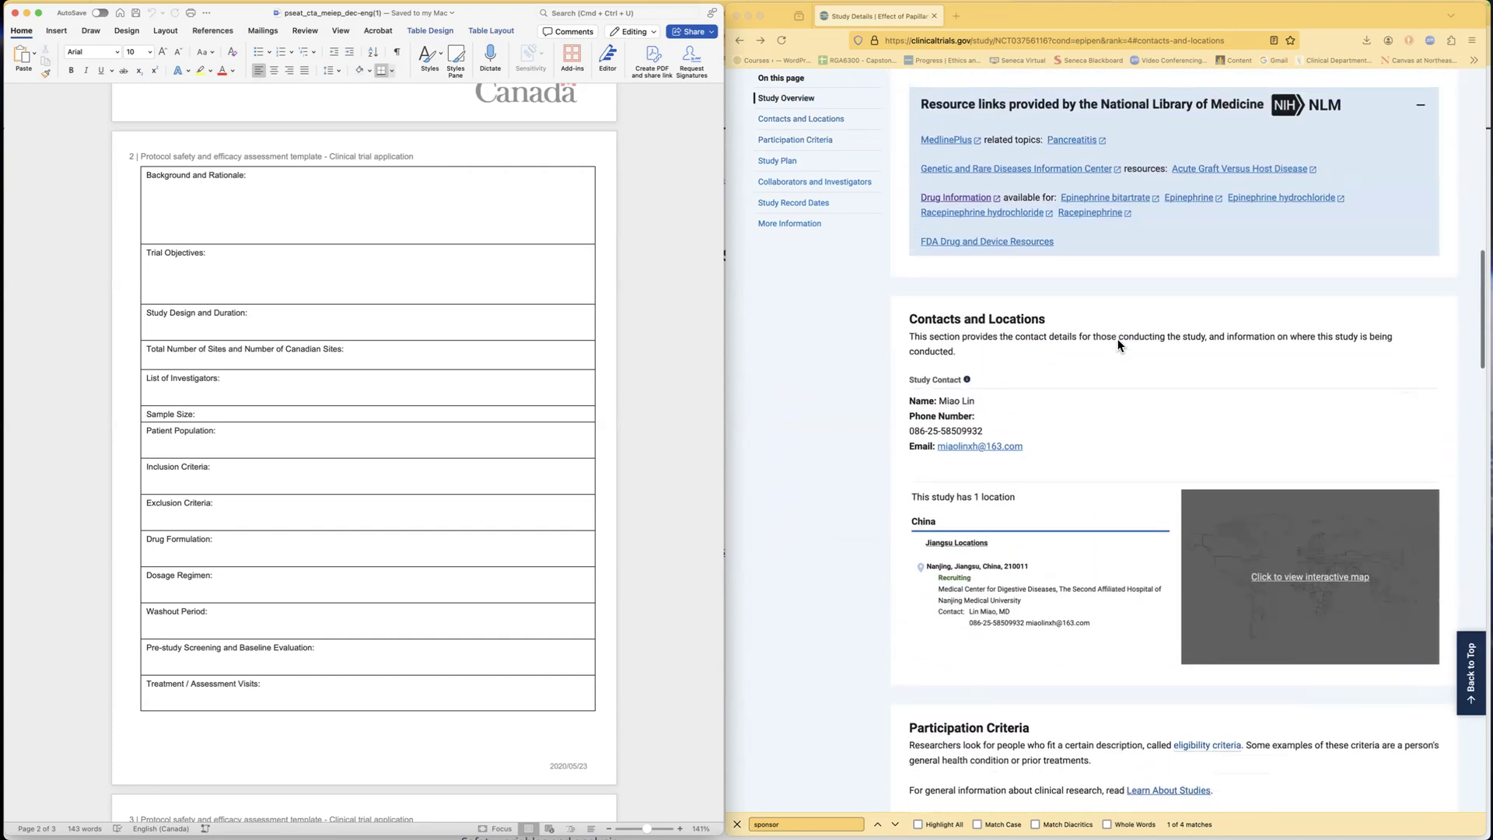
pyautogui.scroll(6, 1118, 344)
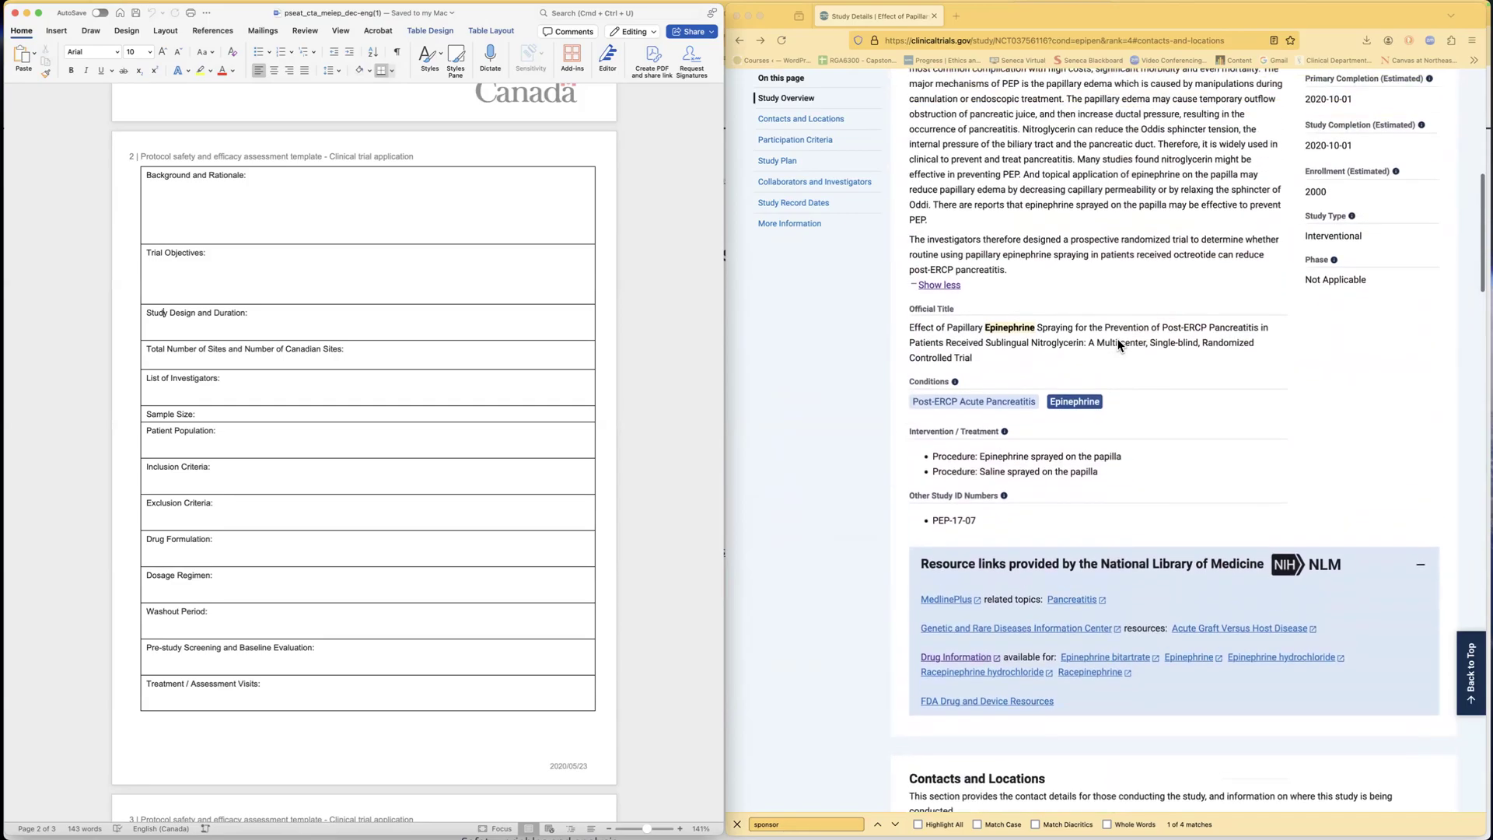
pyautogui.scroll(3, 1117, 344)
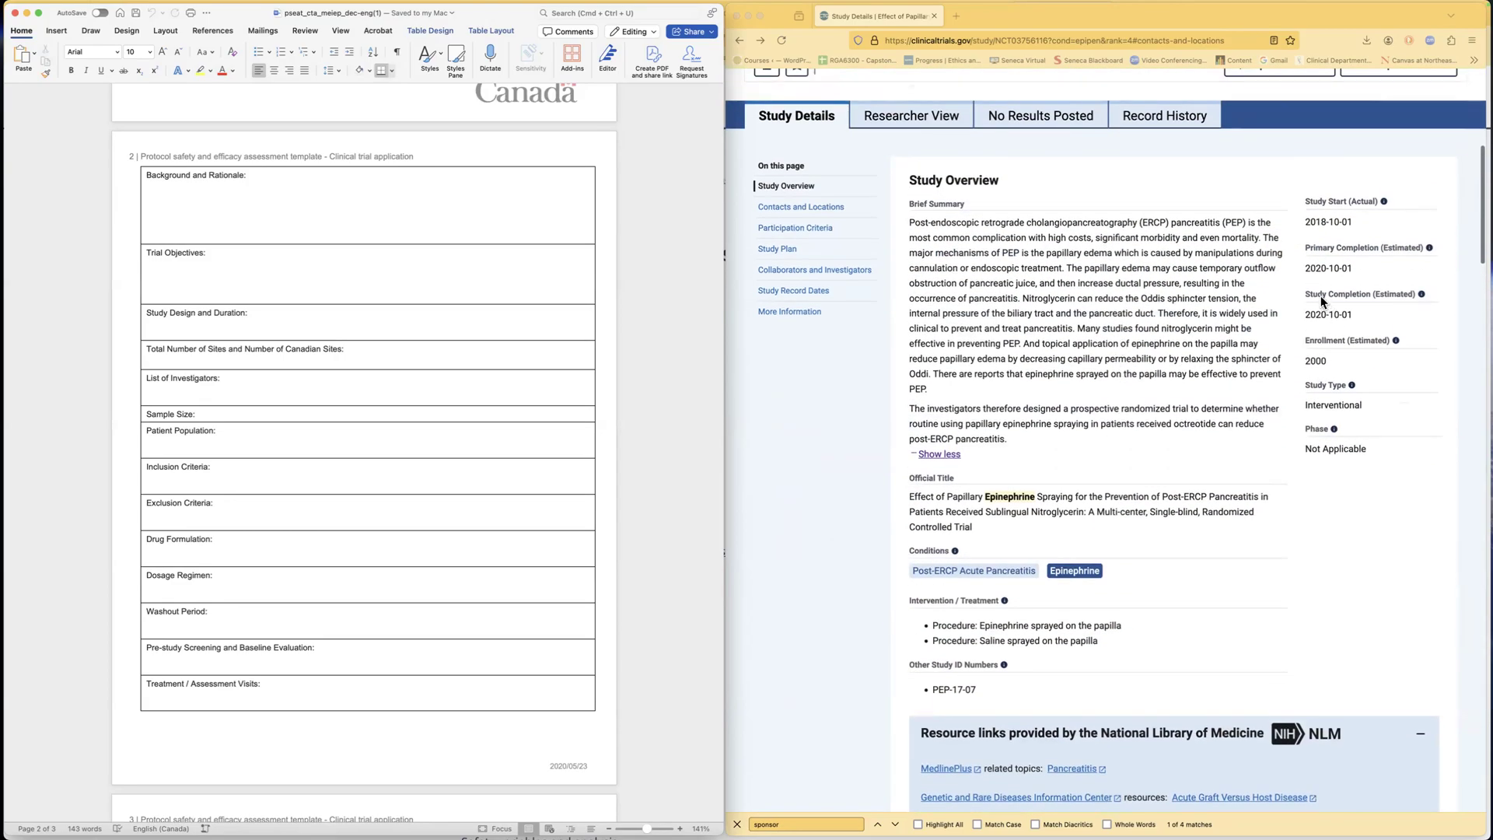
pyautogui.scroll(1, 1340, 271)
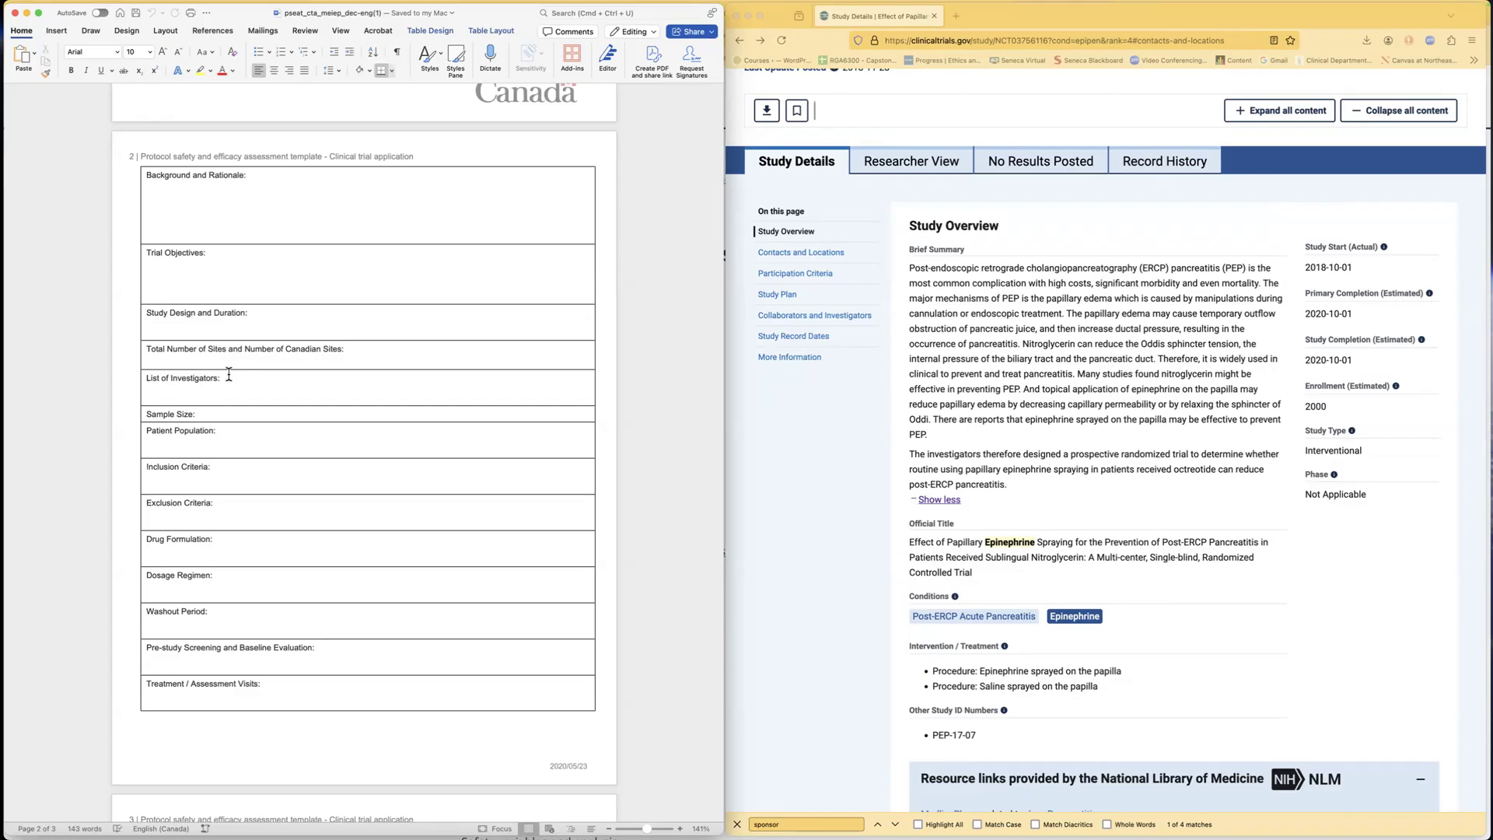
pyautogui.click(164, 313)
# Step: Highlight the template's Total Number of Sites and Number of Canadian Sites label and check the study record's locations for matching content
pyautogui.moveTo(147, 354); pyautogui.dragTo(354, 353)
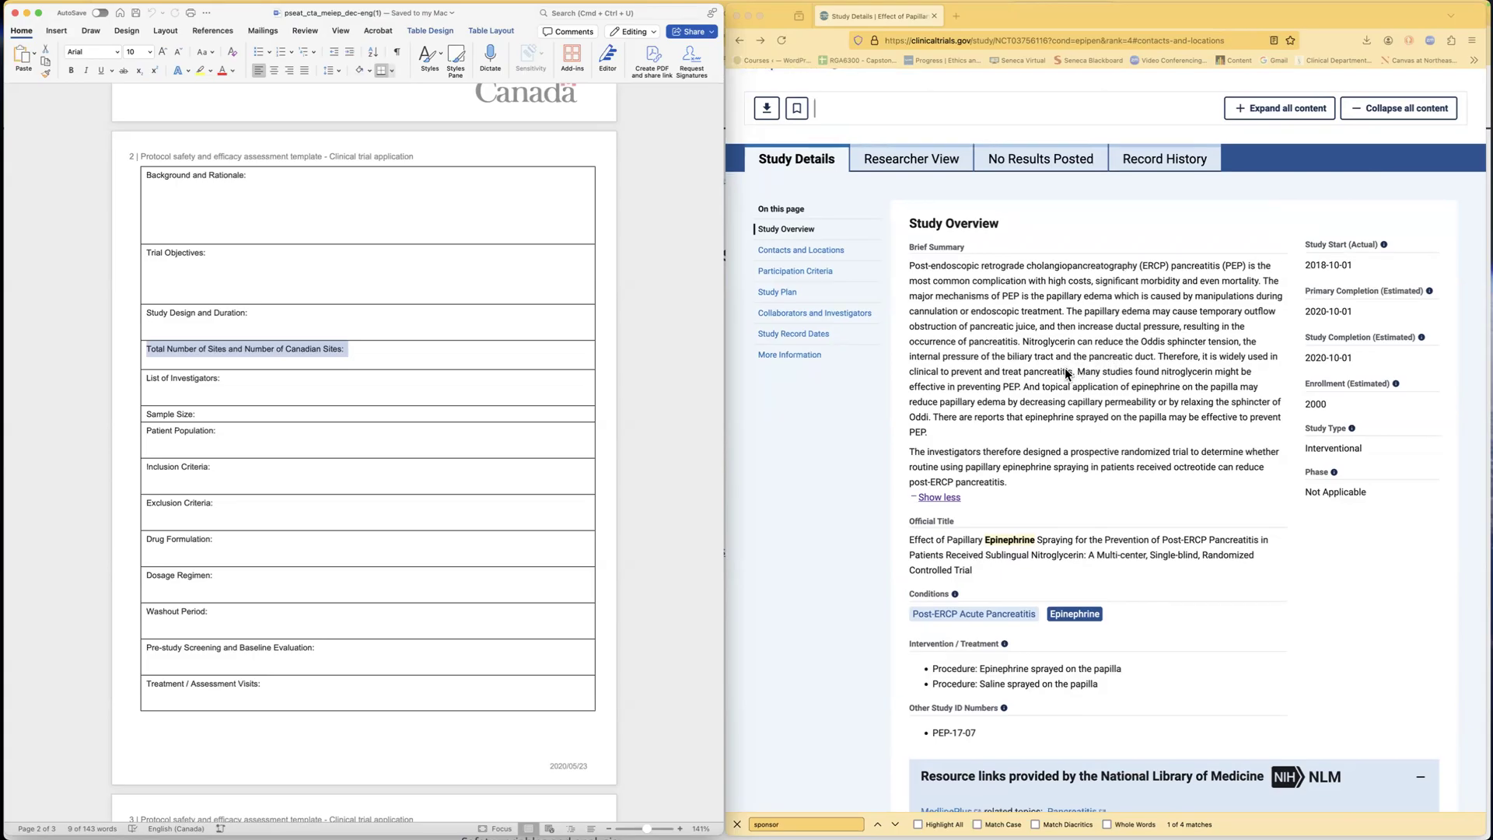
pyautogui.scroll(-3, 1065, 373)
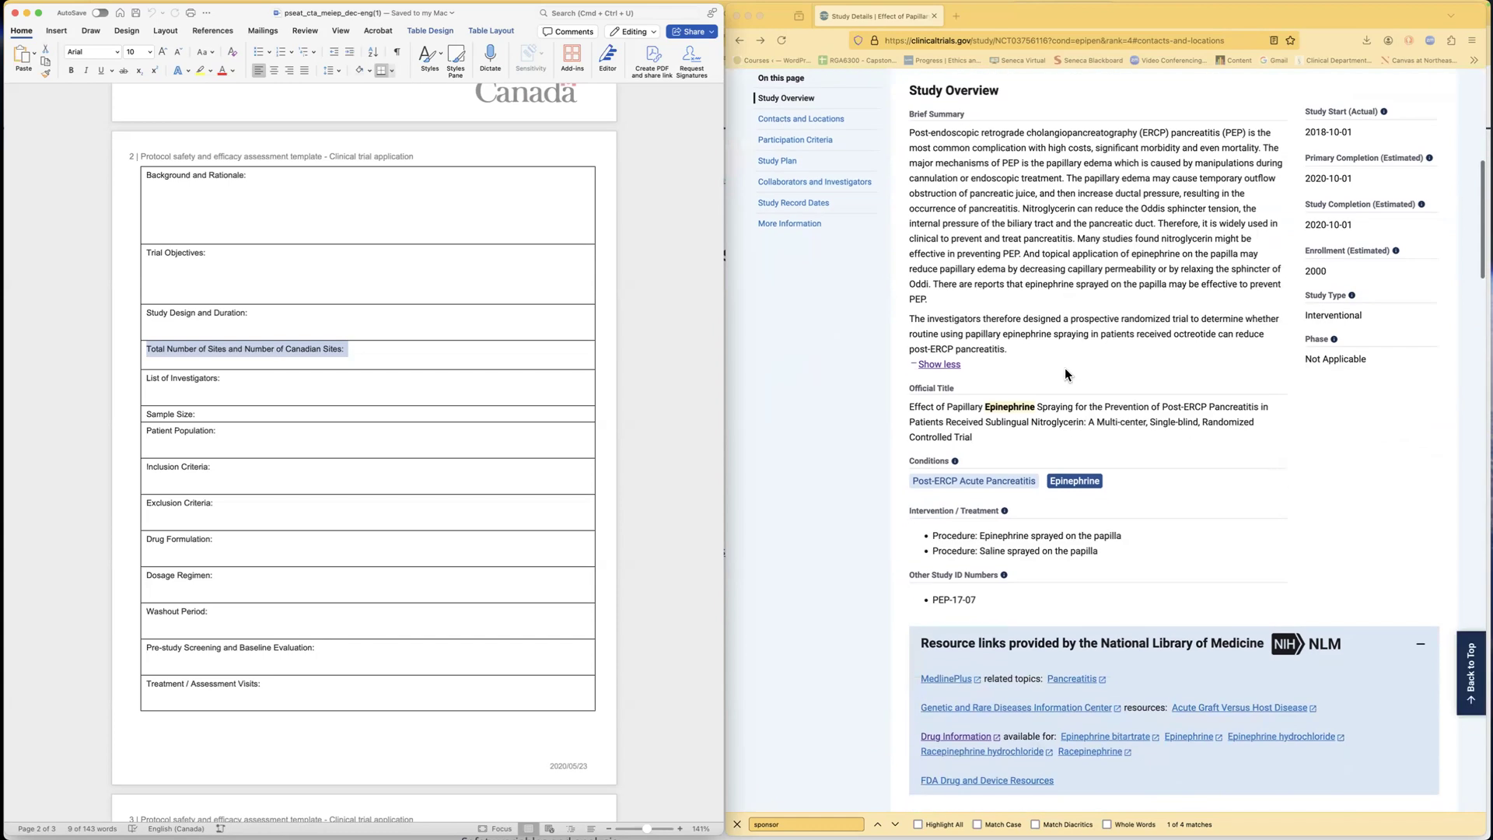
pyautogui.click(796, 118)
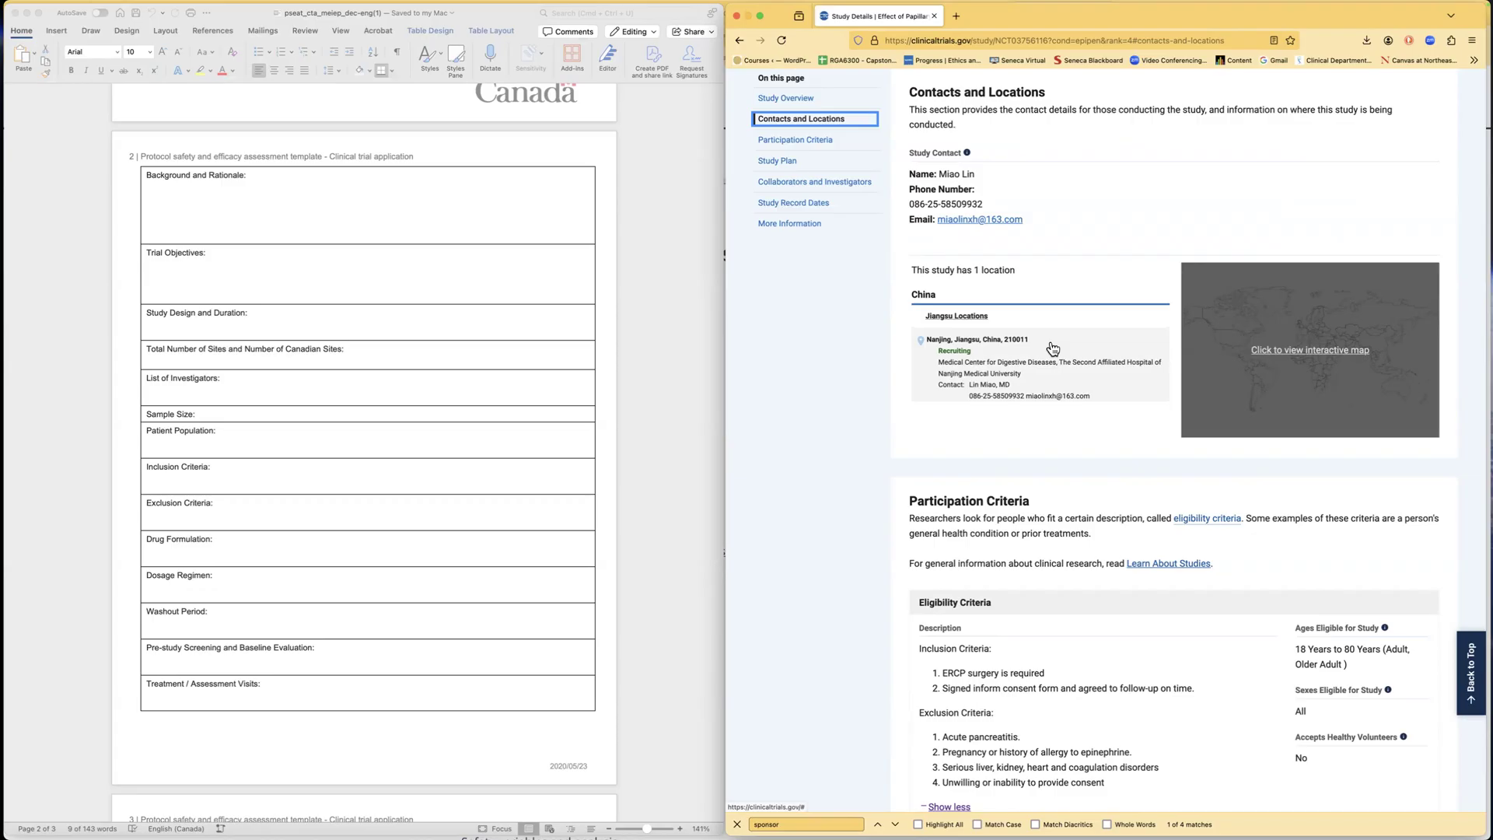
pyautogui.scroll(-7, 1052, 348)
pyautogui.scroll(-2, 1050, 349)
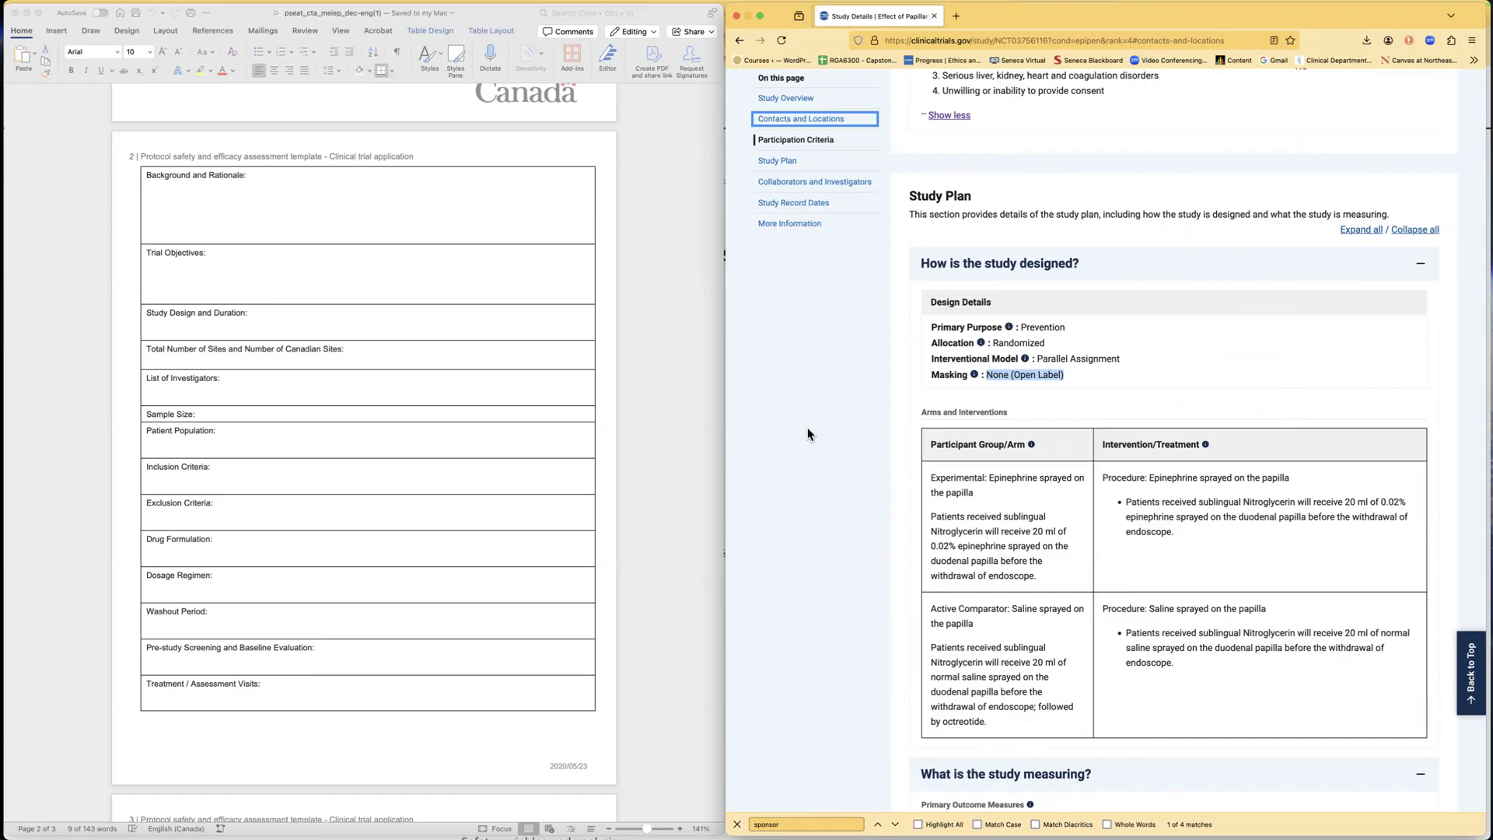
pyautogui.tripleClick(185, 351)
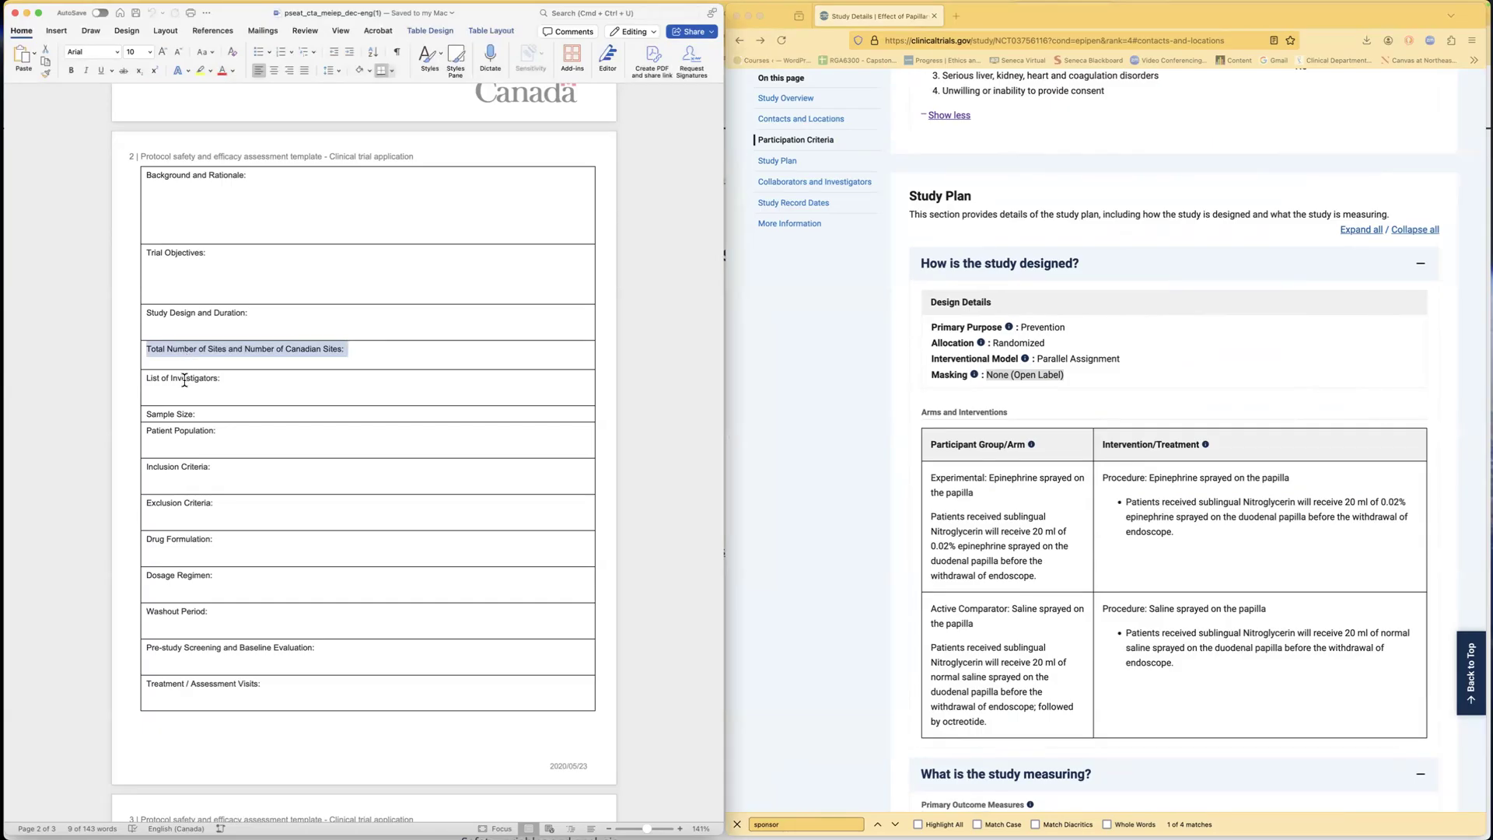
# Step: Highlight the study contact's name, phone number and email and match them with the template's List of Investigators field
pyautogui.click(185, 379)
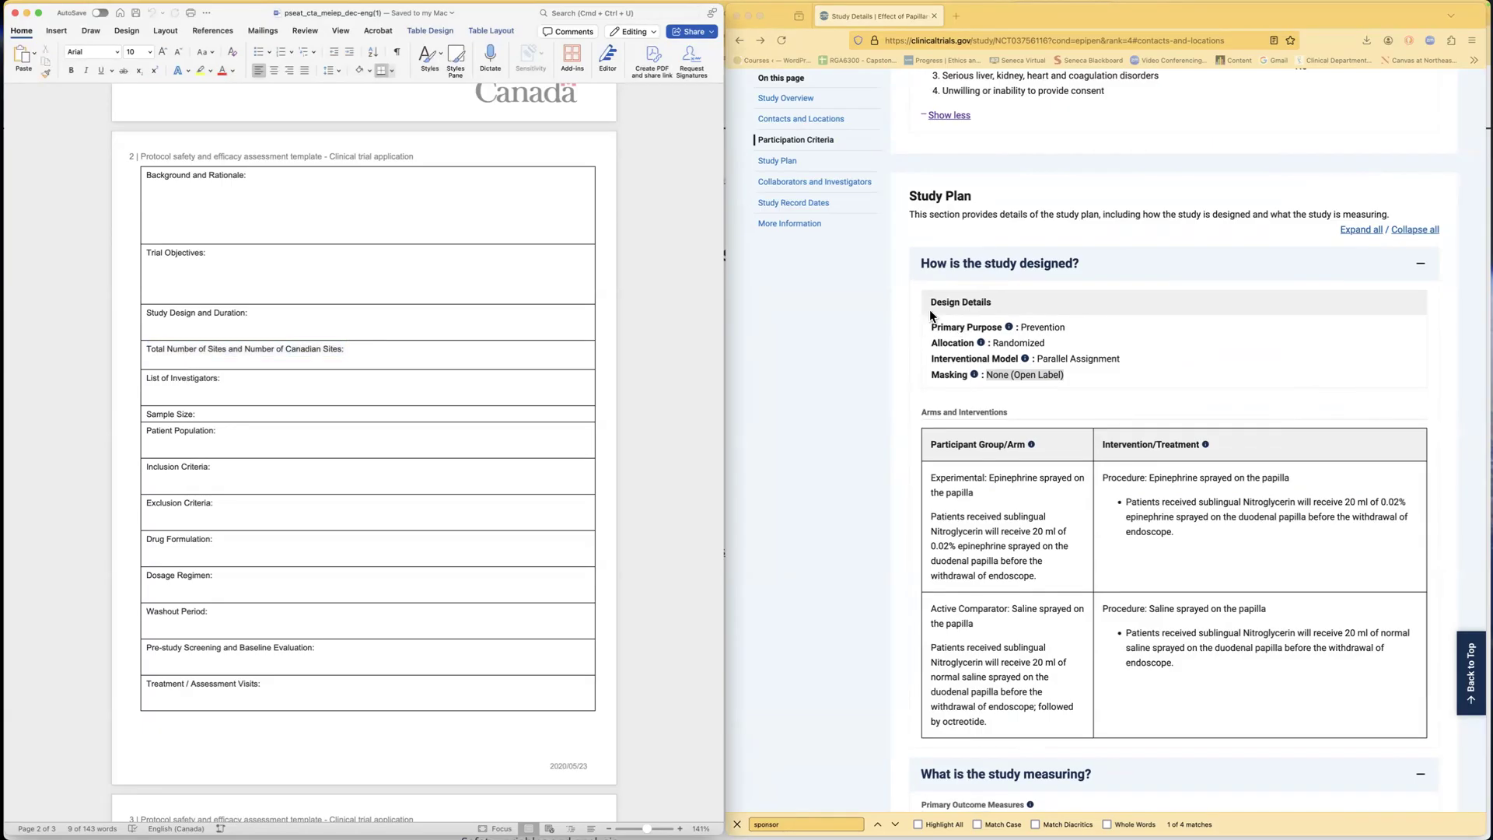
pyautogui.click(795, 121)
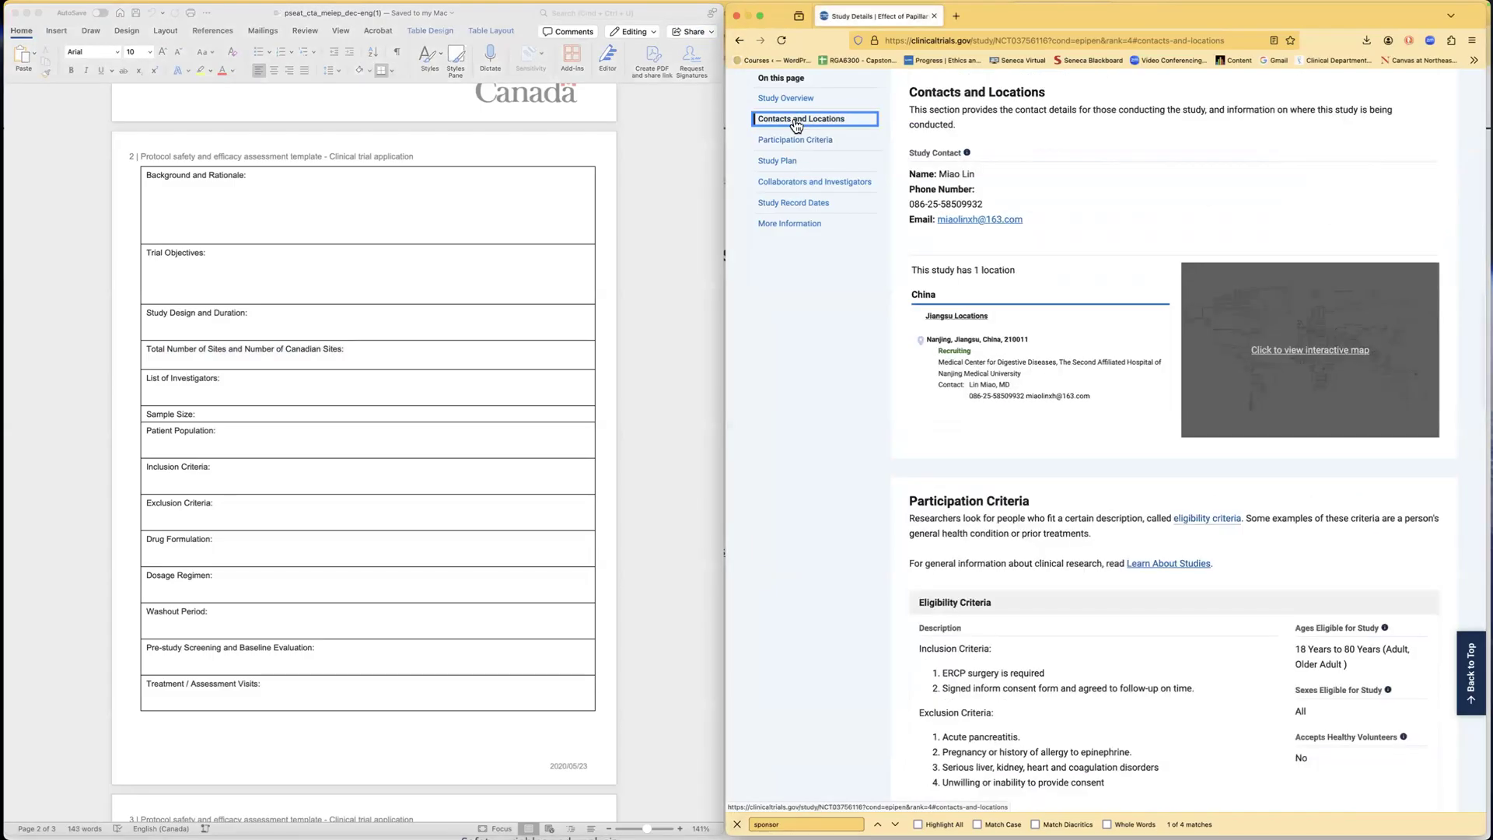
pyautogui.scroll(2, 999, 264)
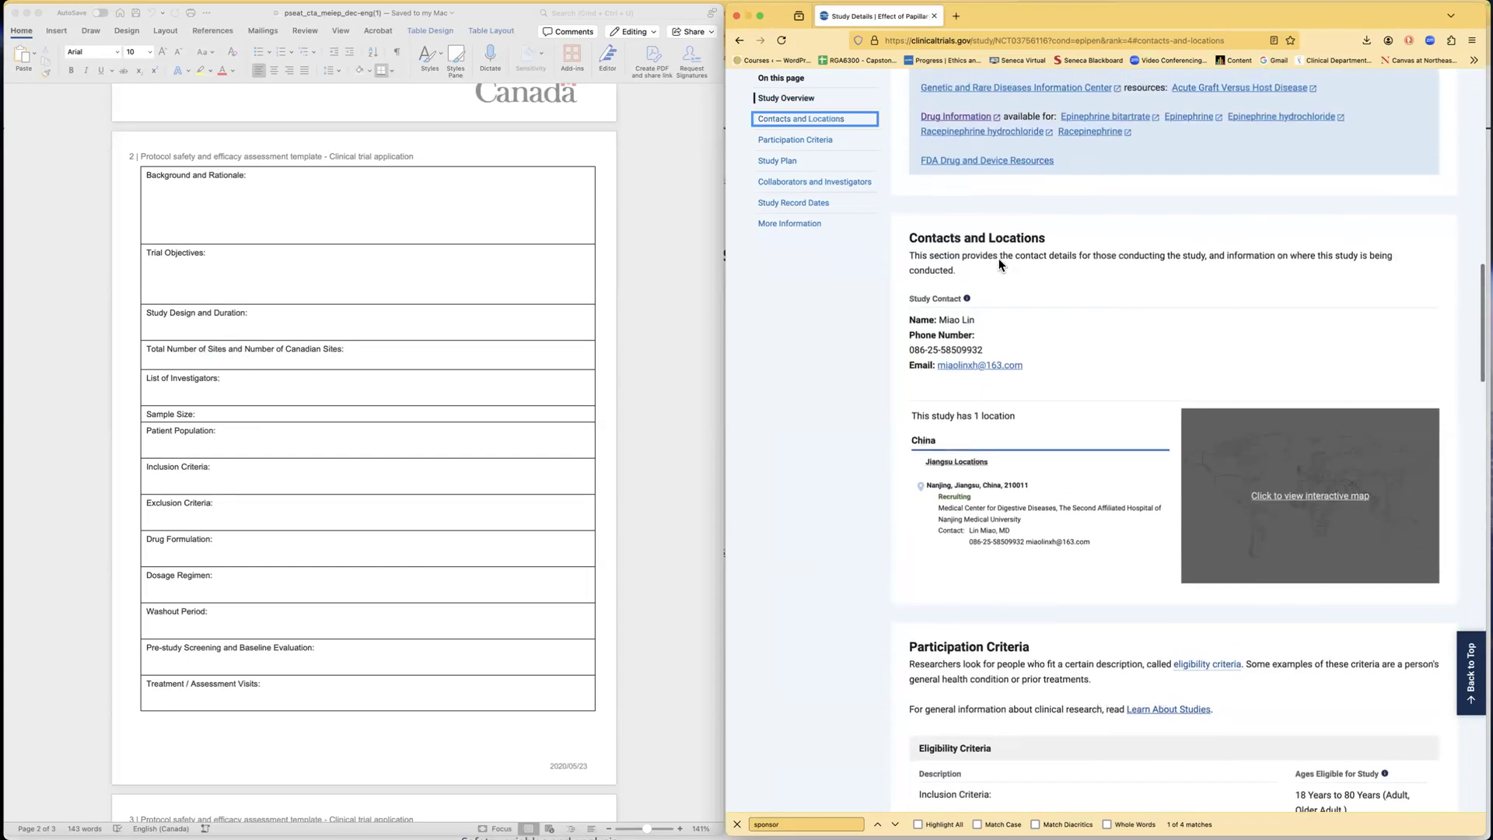
pyautogui.moveTo(909, 320); pyautogui.dragTo(1024, 366)
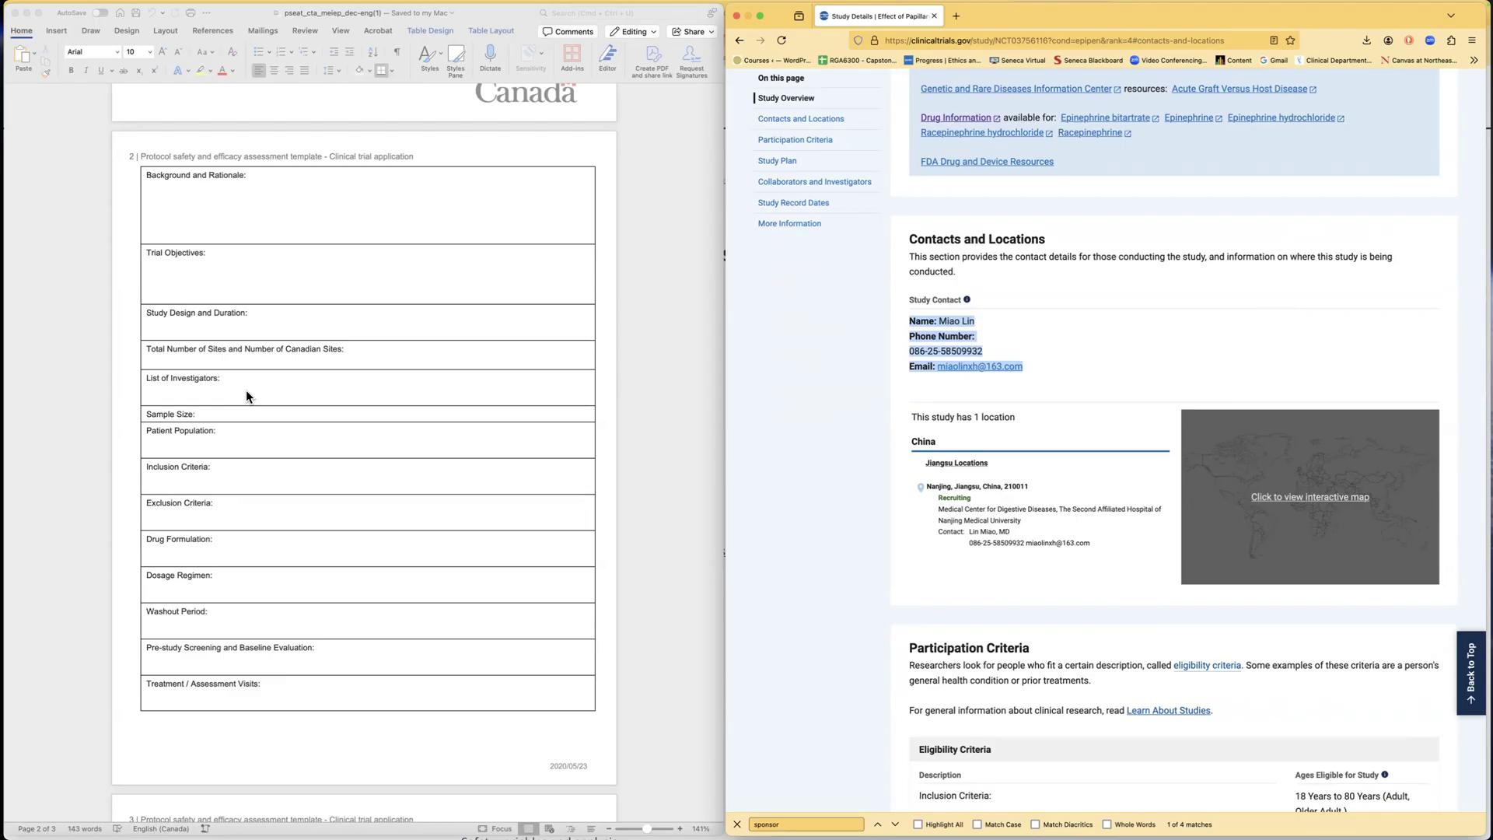
# Step: Highlight the template's Sample Size label and examine the study overview and contacts sections for matching content
pyautogui.click(192, 415)
pyautogui.moveTo(195, 414); pyautogui.dragTo(153, 416)
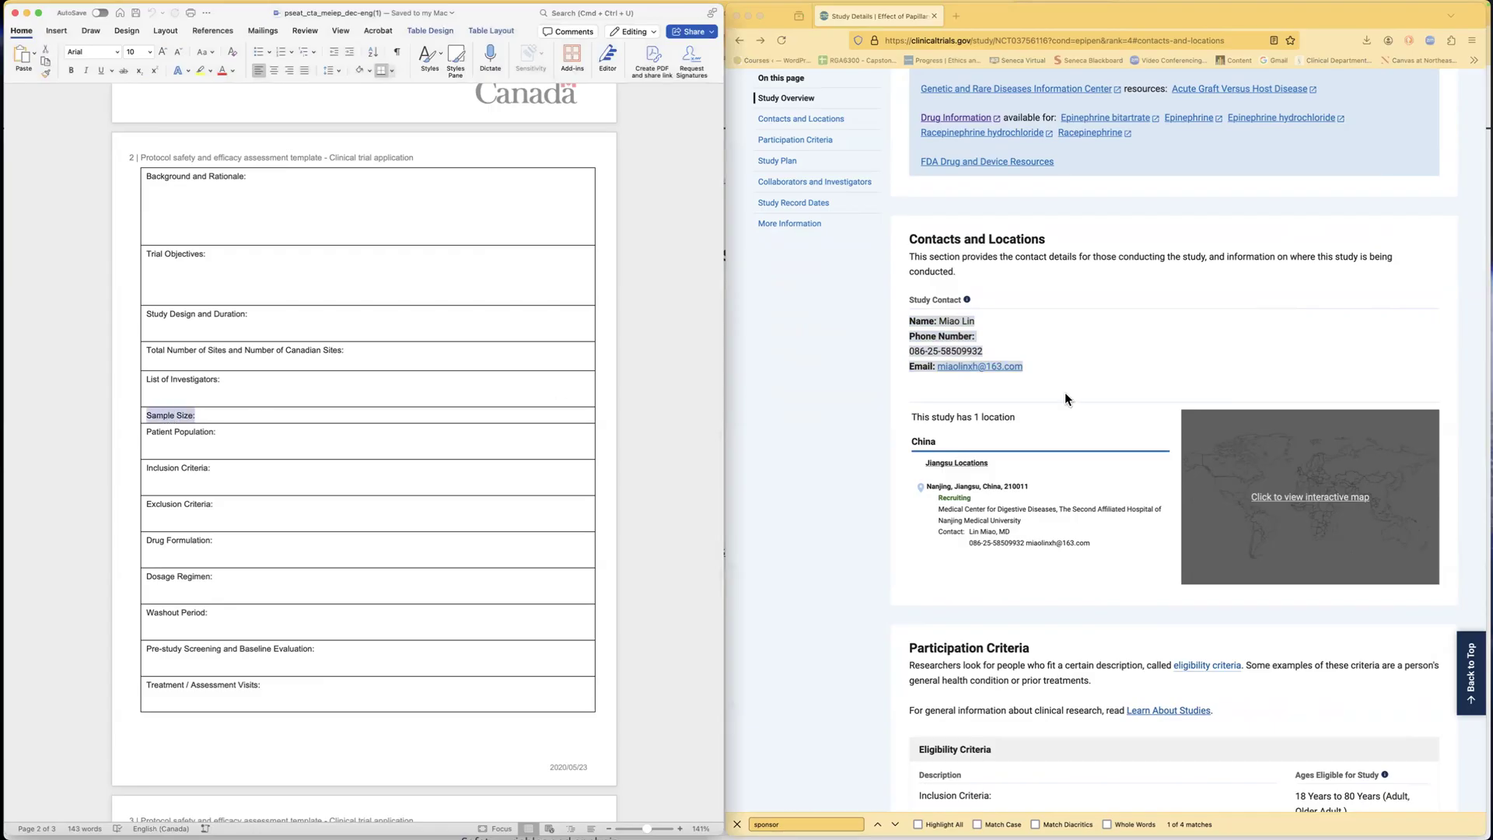
pyautogui.scroll(3, 1066, 396)
pyautogui.scroll(10, 1066, 397)
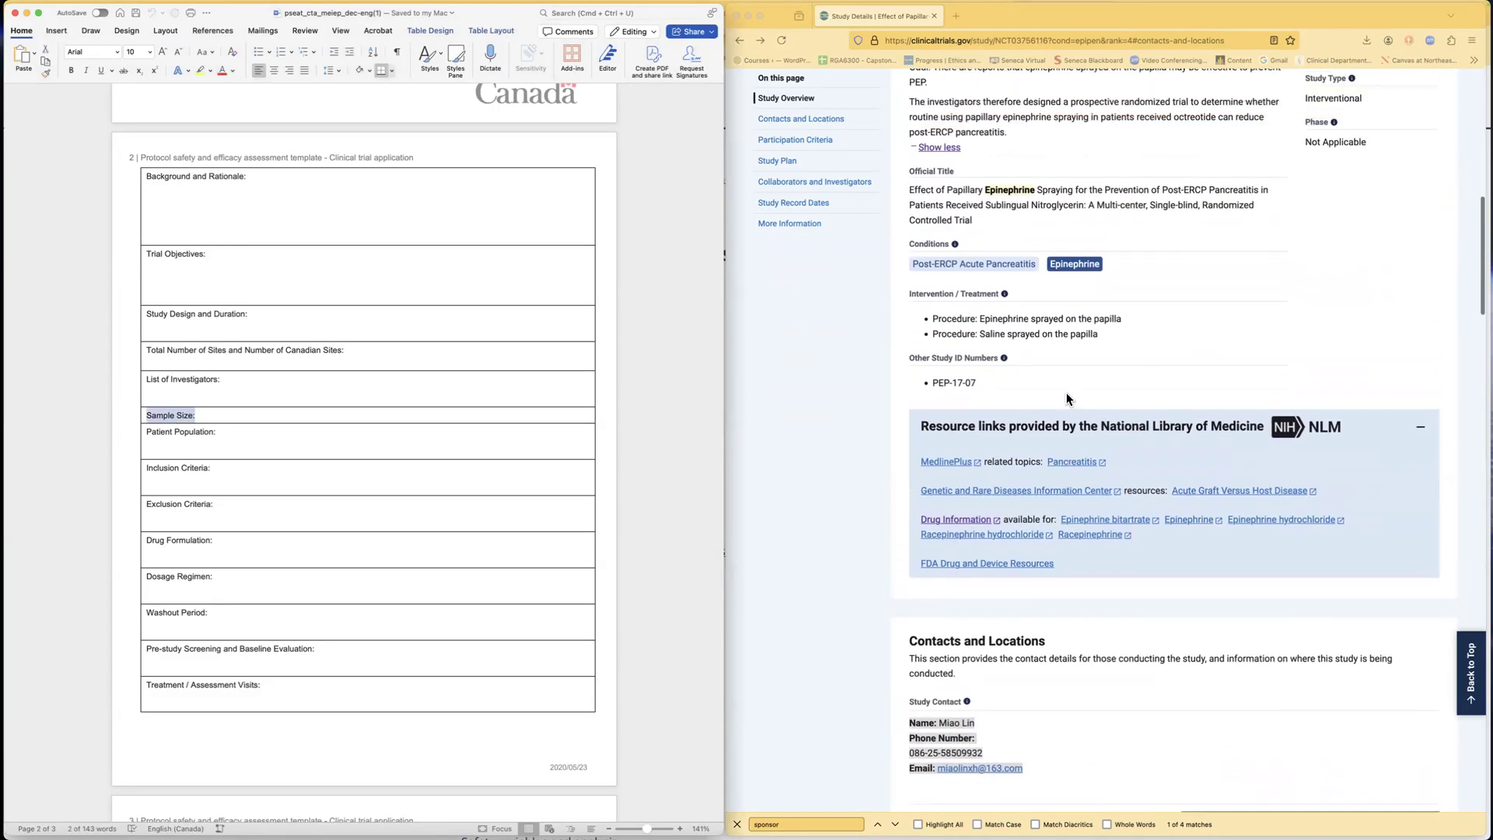
pyautogui.scroll(4, 1067, 397)
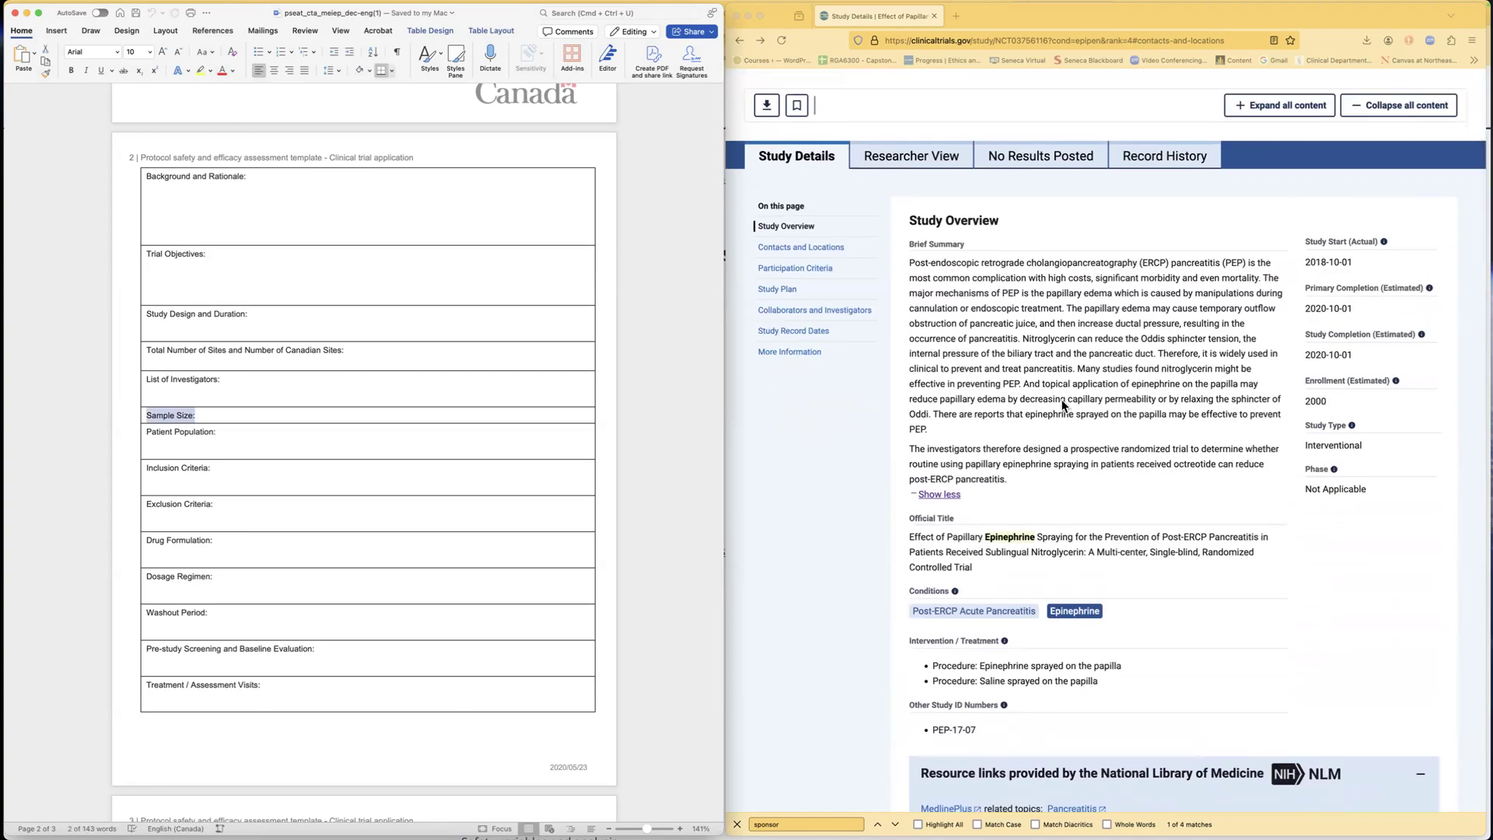
pyautogui.scroll(-4, 1070, 399)
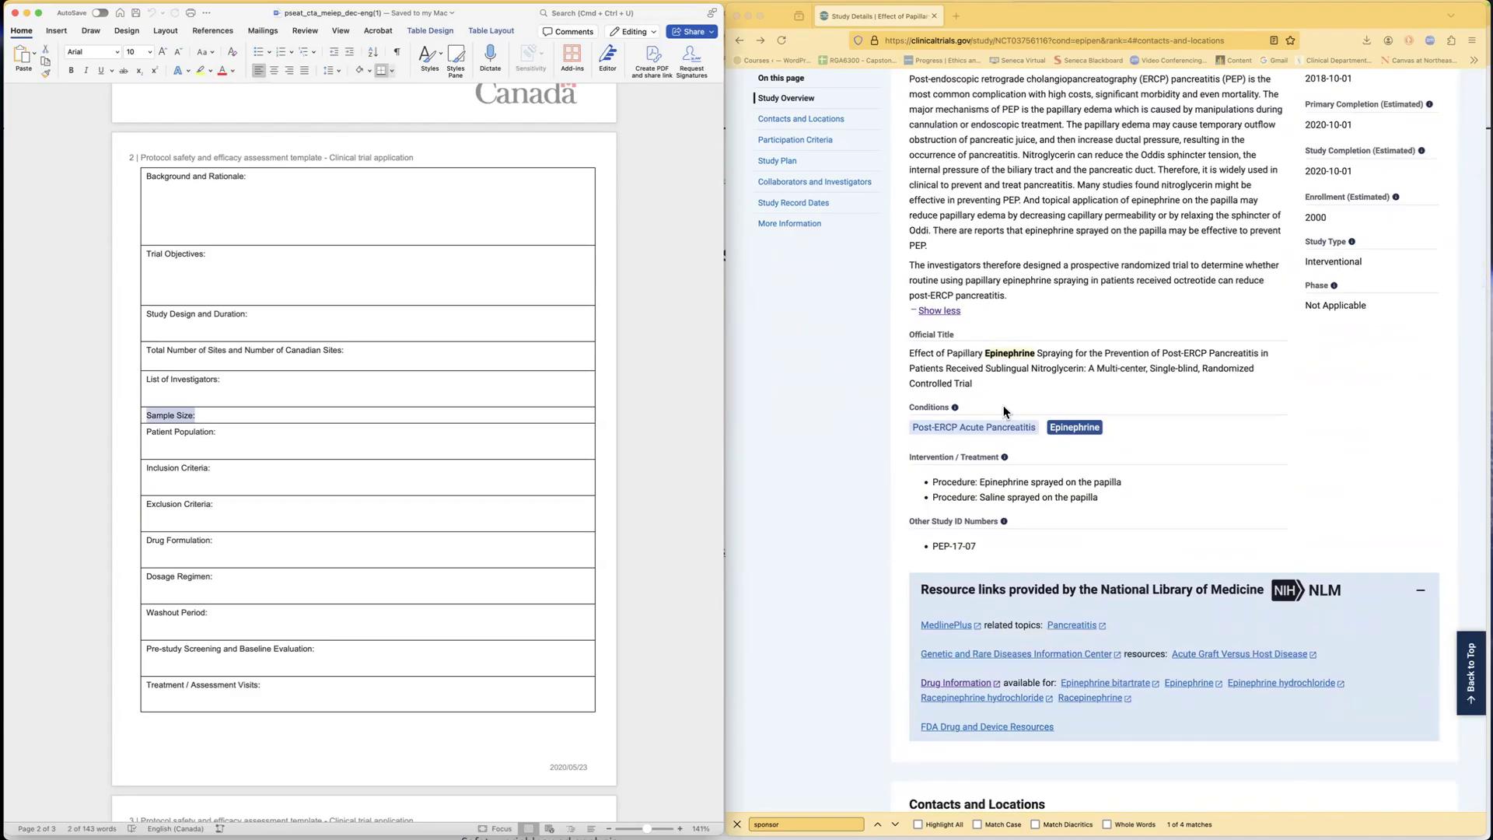
pyautogui.scroll(-4, 1003, 406)
pyautogui.scroll(-7, 1003, 410)
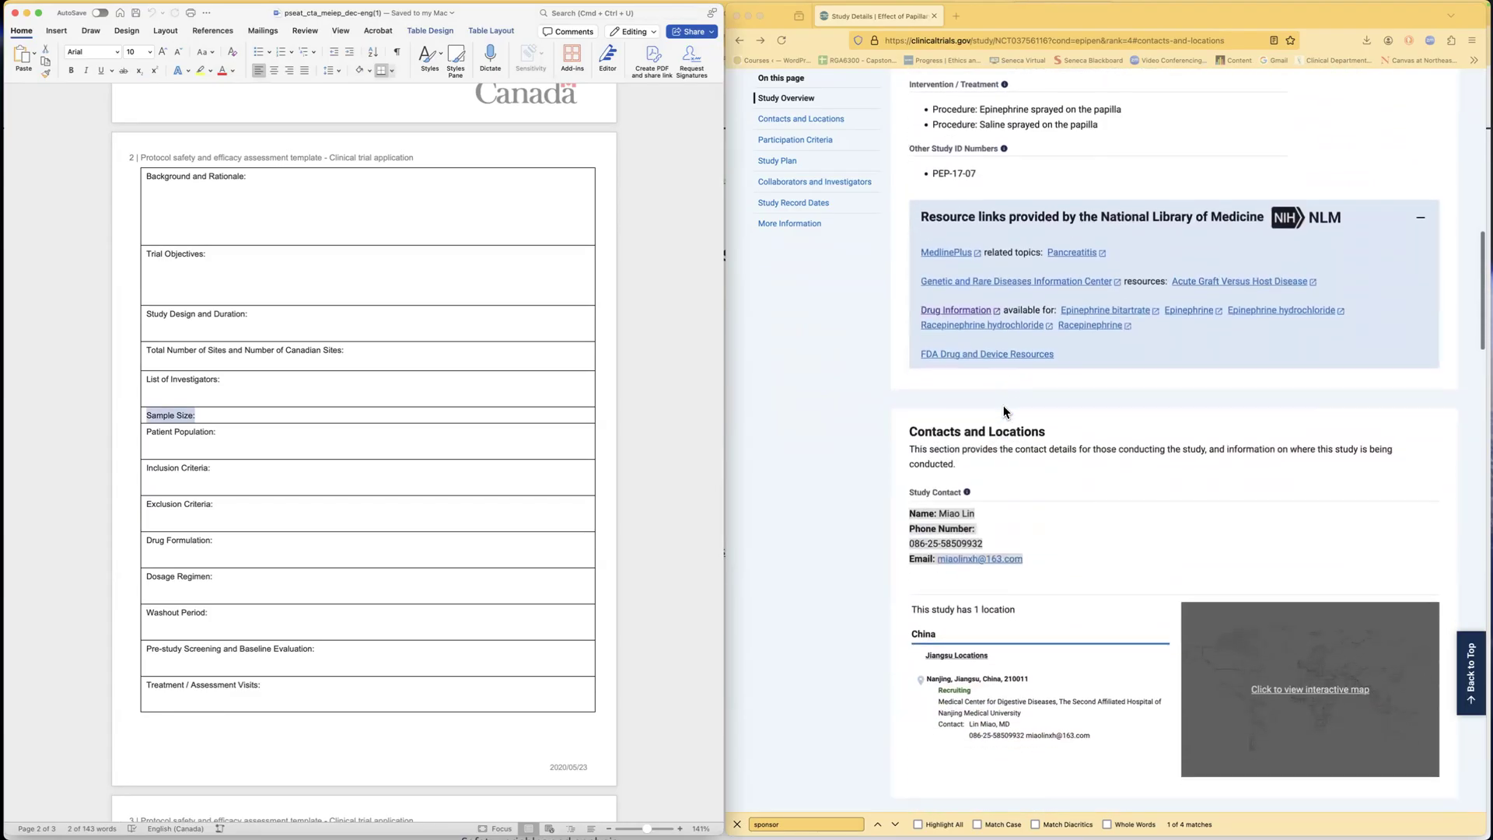
pyautogui.scroll(15, 1003, 410)
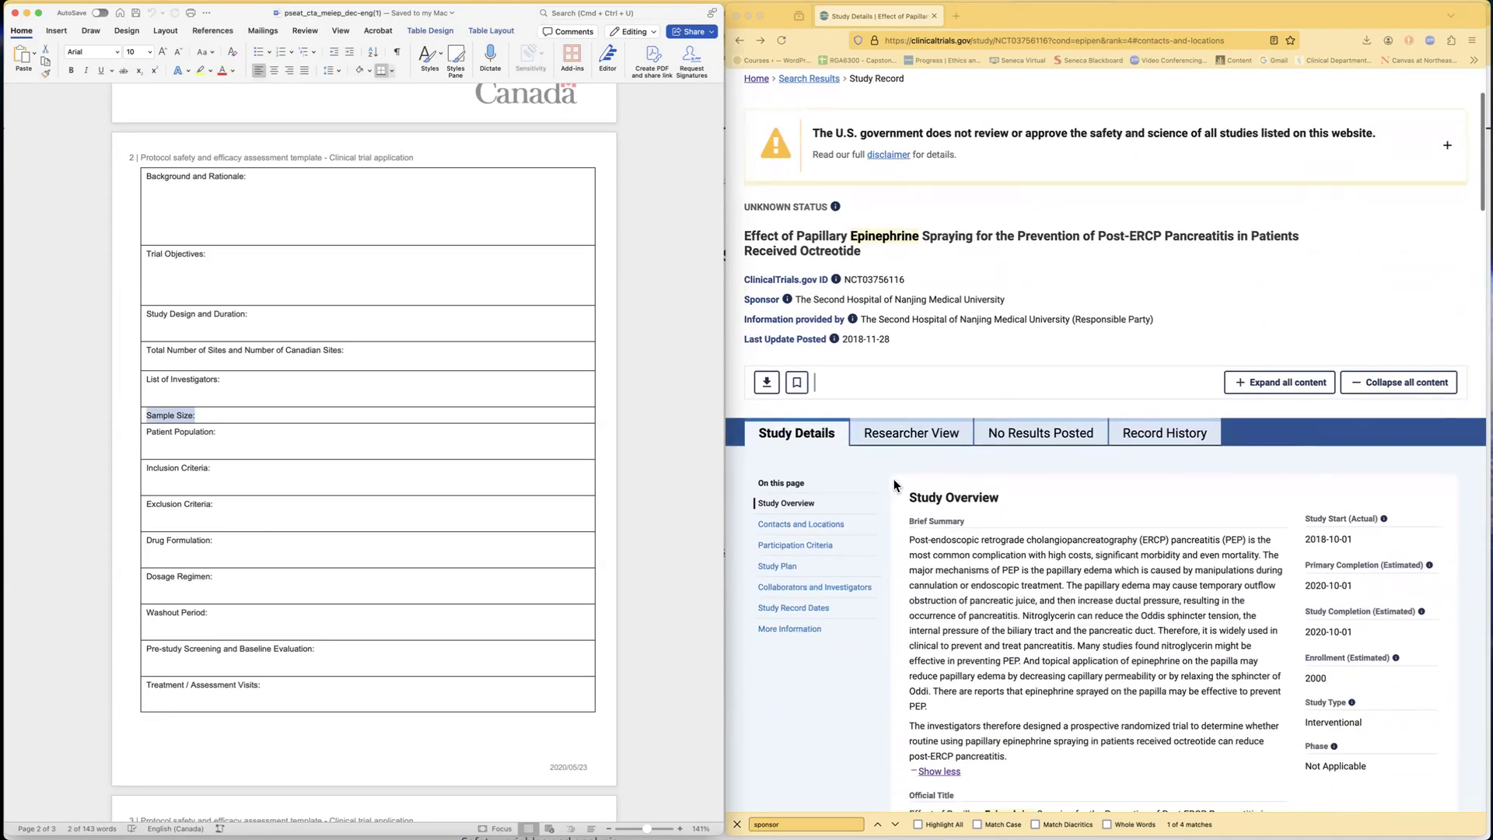
# Step: Examine the study record's participation criteria, contacts and overview for sample size information, and return to the template's Sample Size field
pyautogui.click(795, 547)
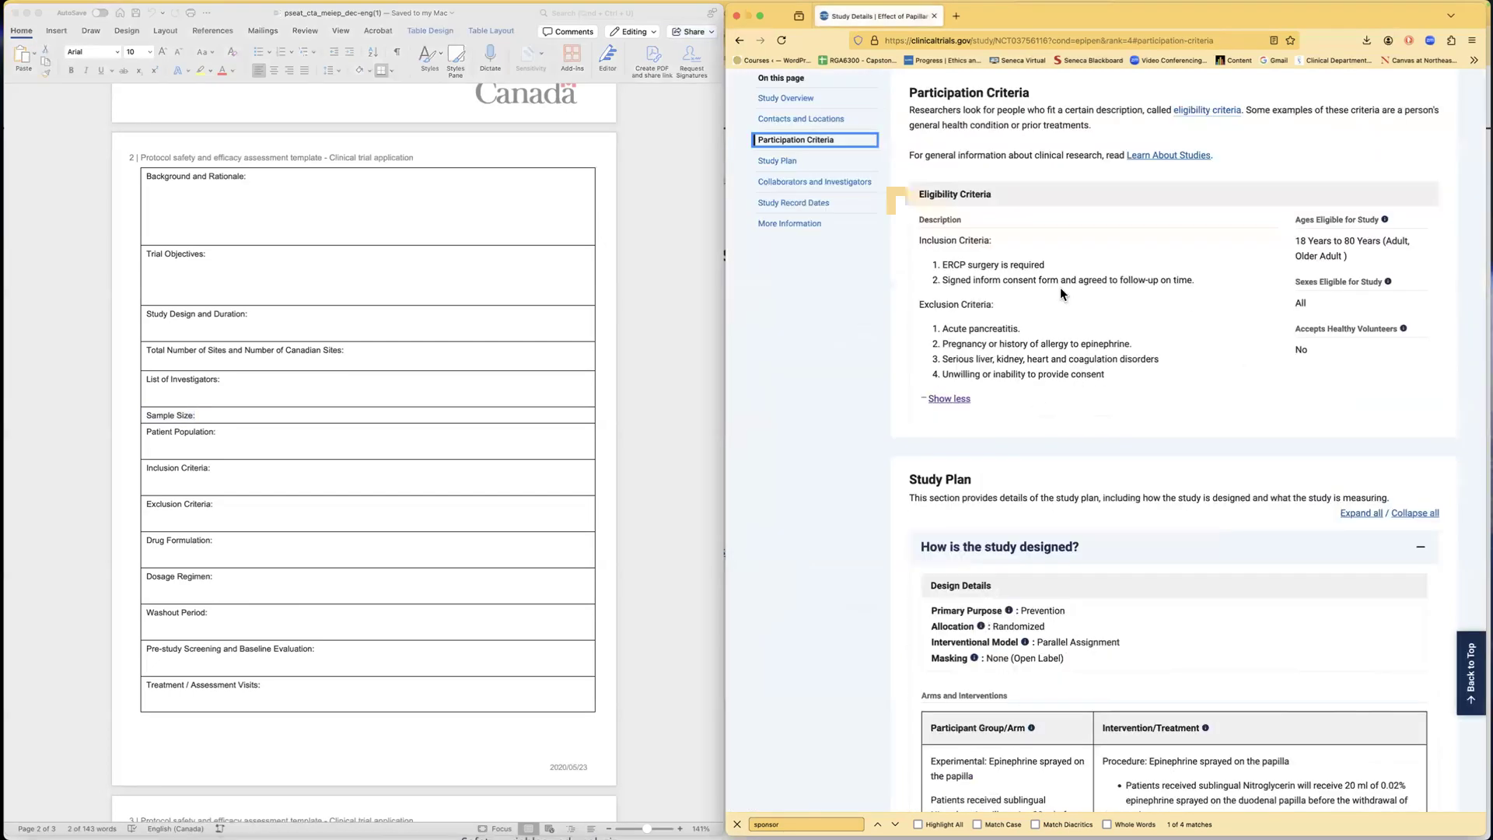
pyautogui.scroll(2, 1158, 304)
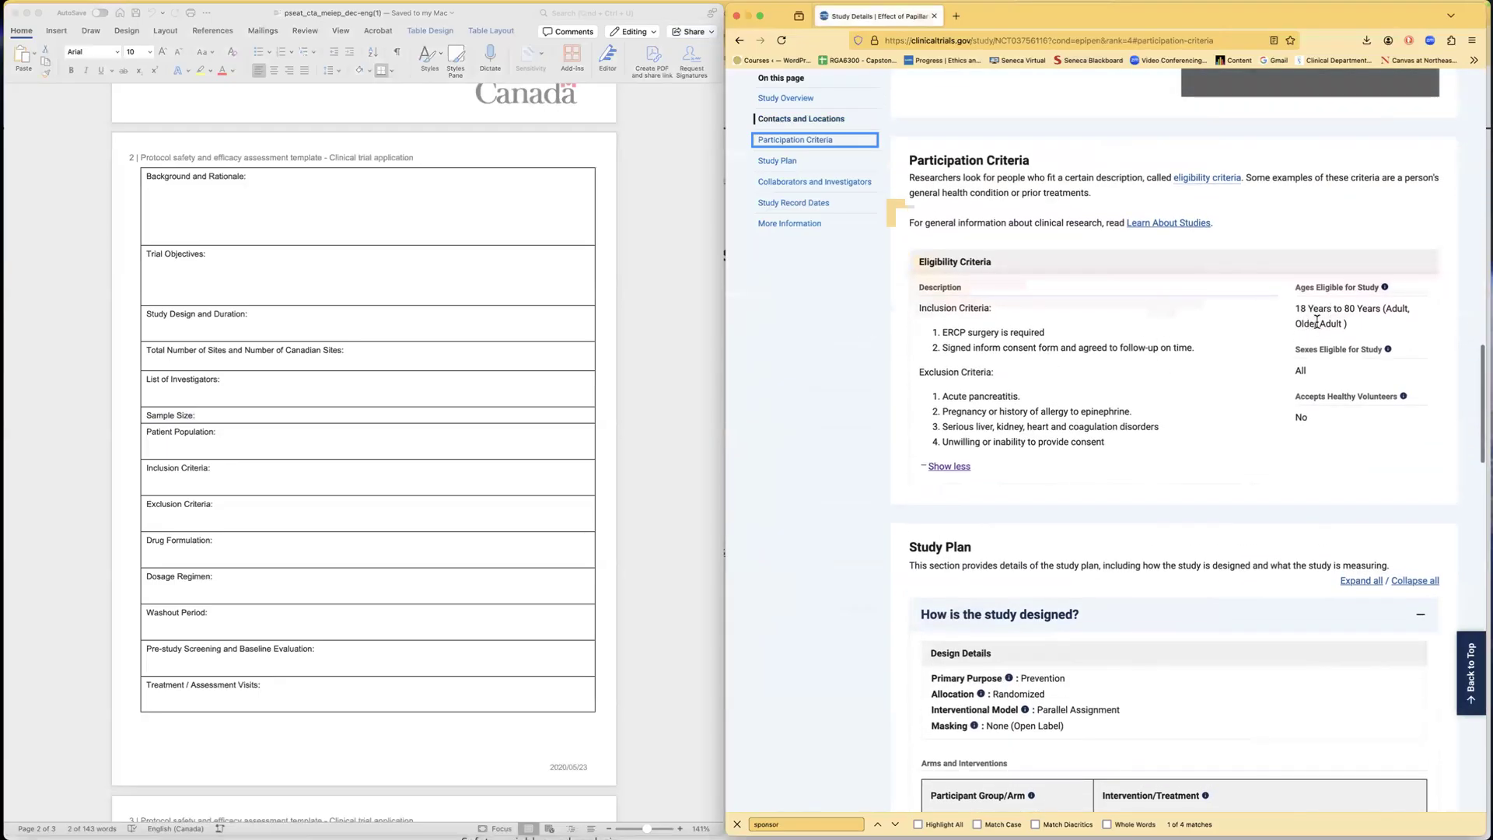
pyautogui.scroll(5, 1314, 321)
pyautogui.scroll(5, 1316, 321)
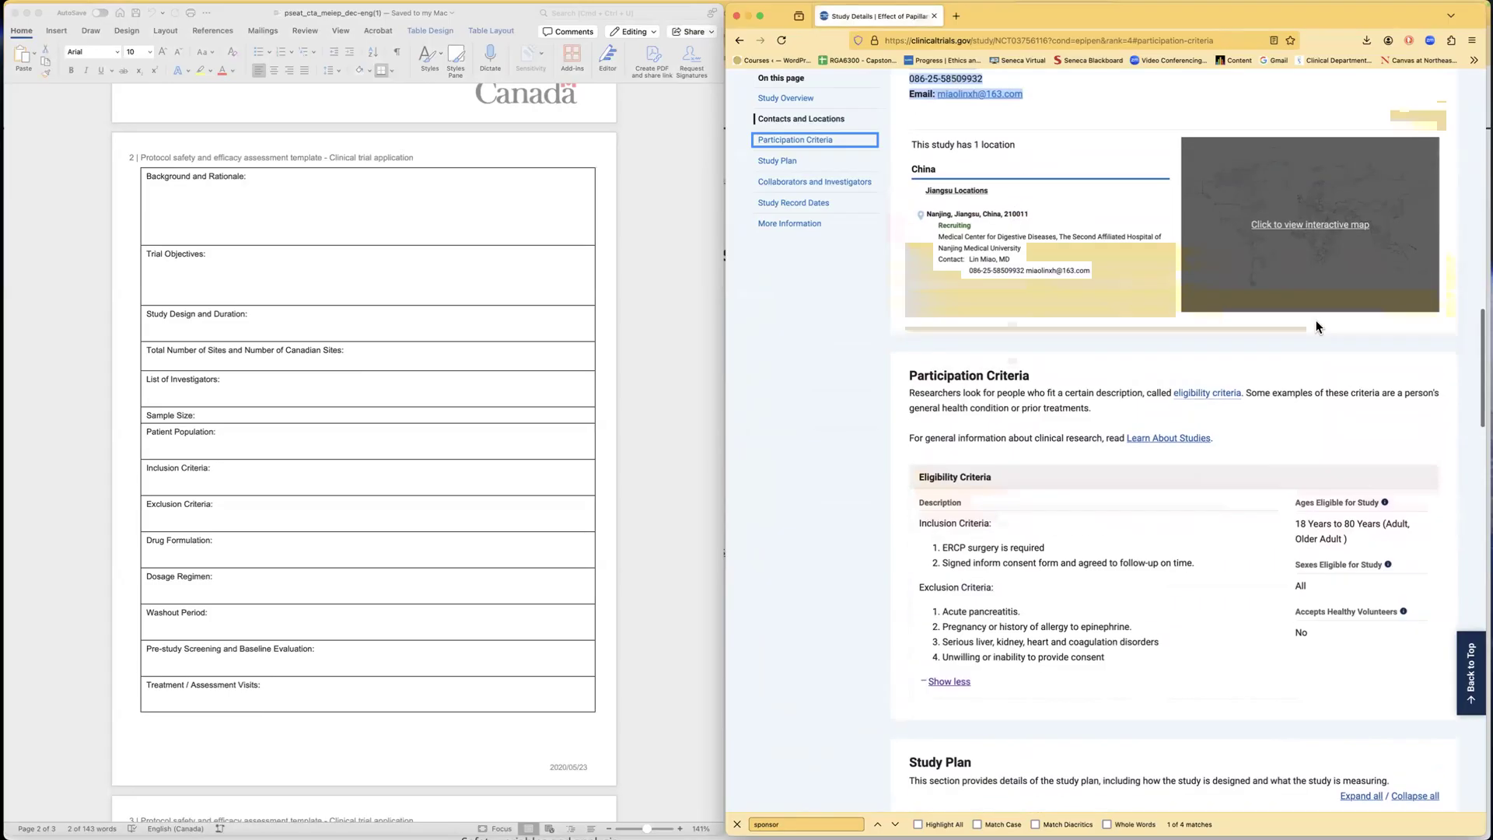
pyautogui.scroll(10, 1316, 327)
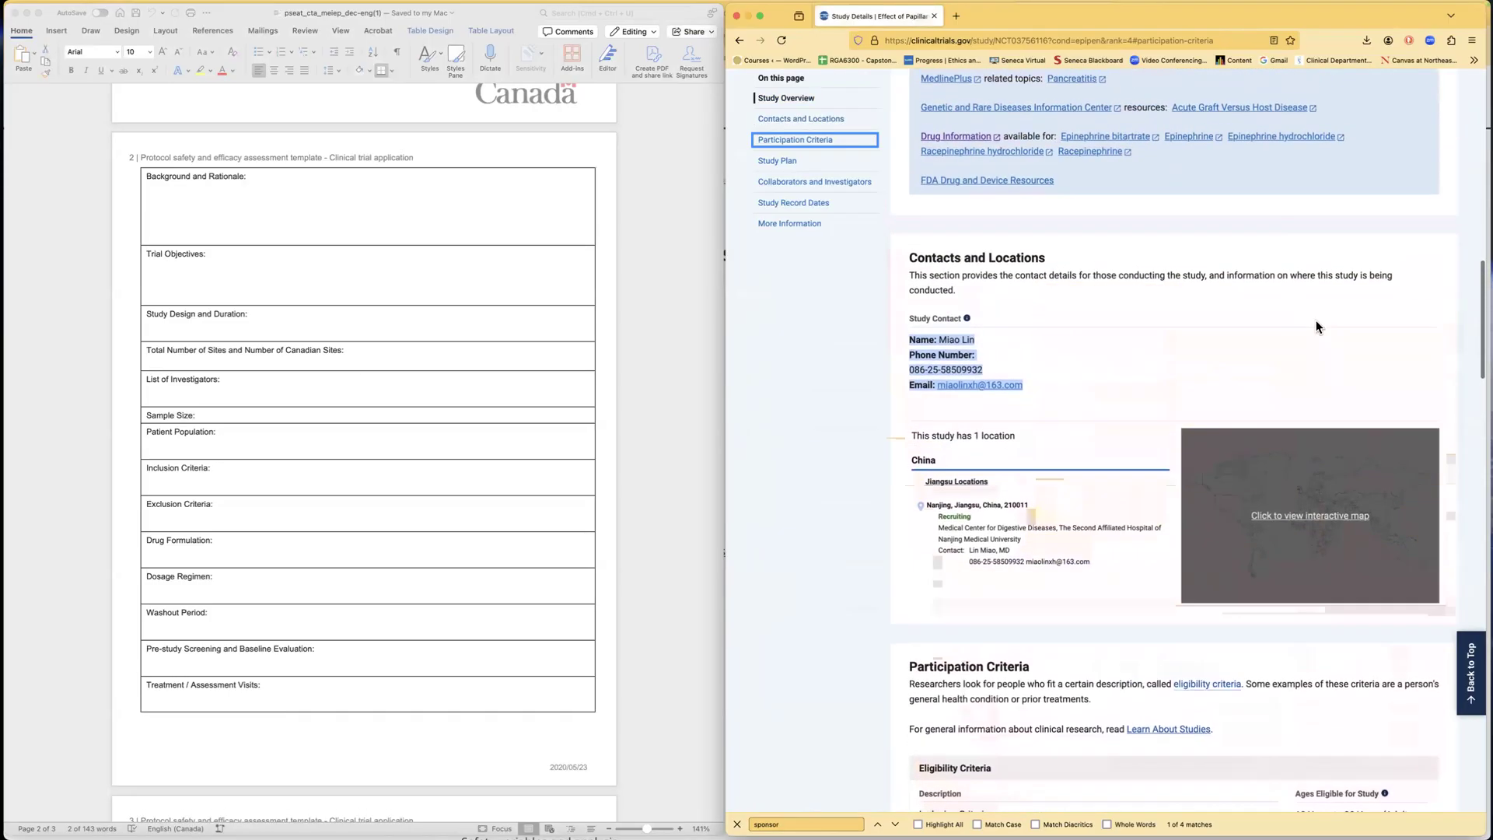
pyautogui.scroll(4, 1316, 326)
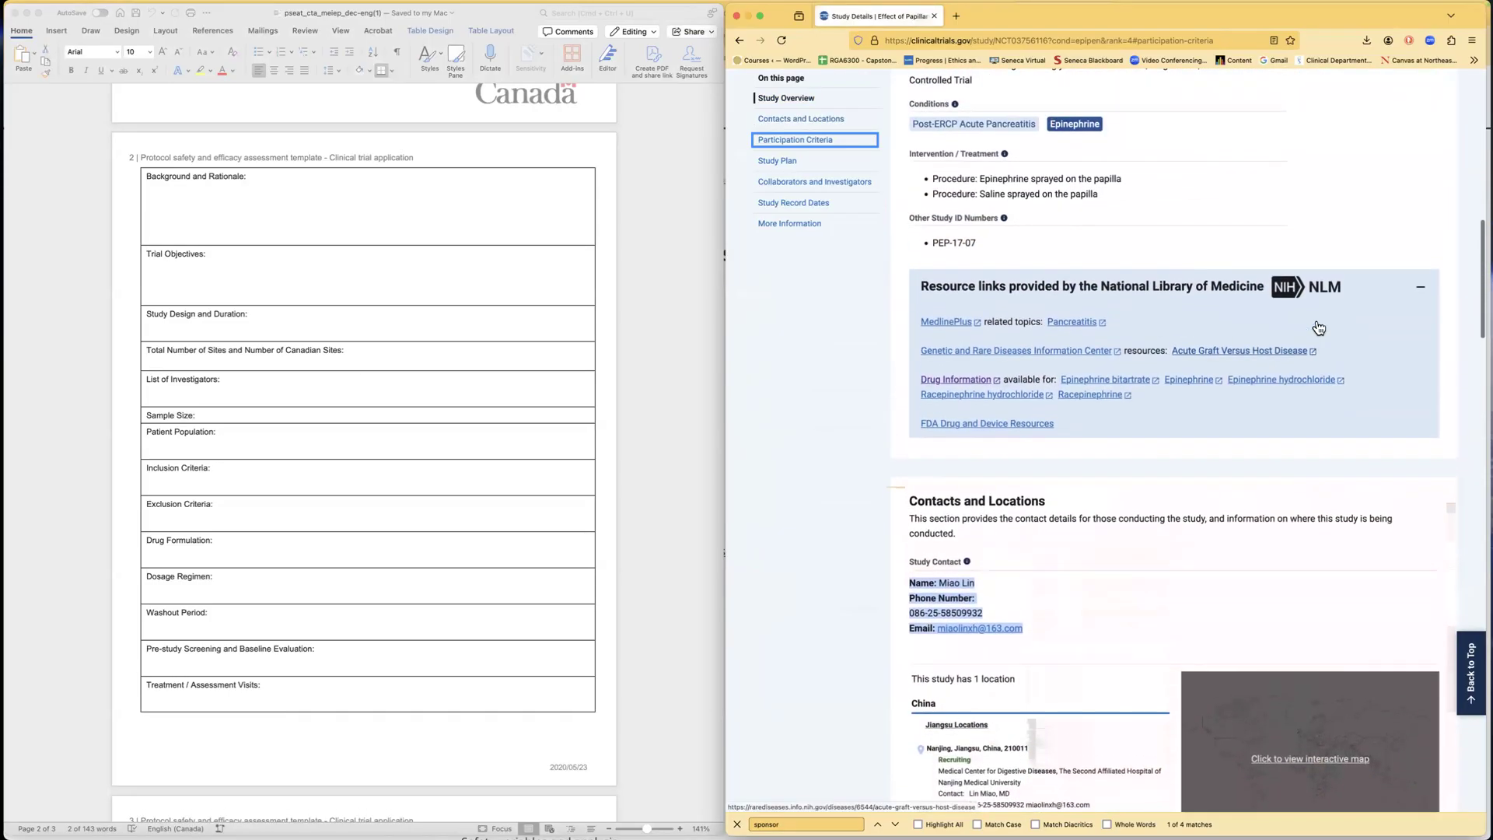
pyautogui.scroll(3, 1318, 327)
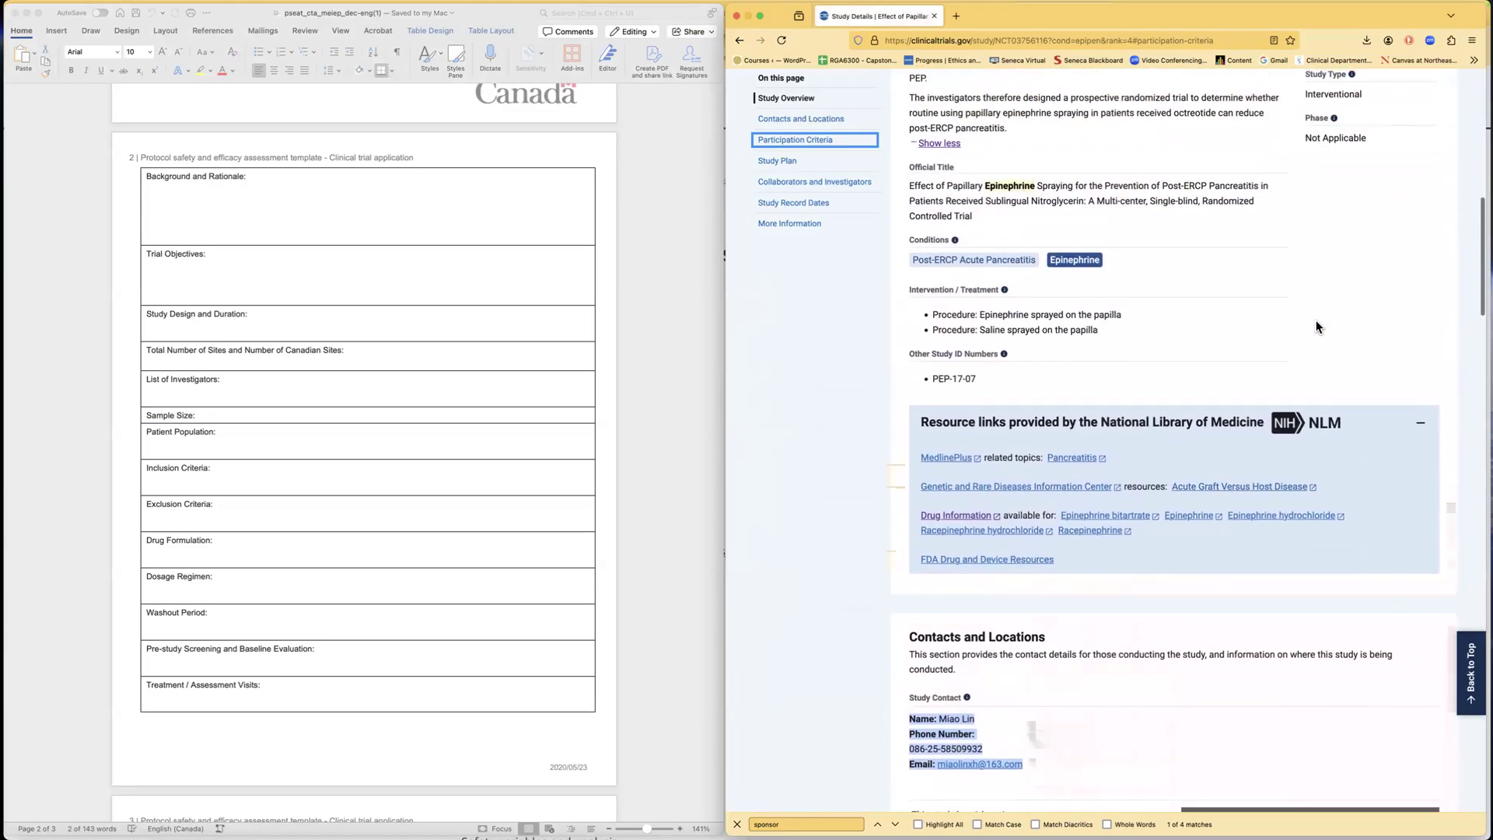
pyautogui.scroll(-5, 1317, 327)
pyautogui.scroll(-10, 1316, 327)
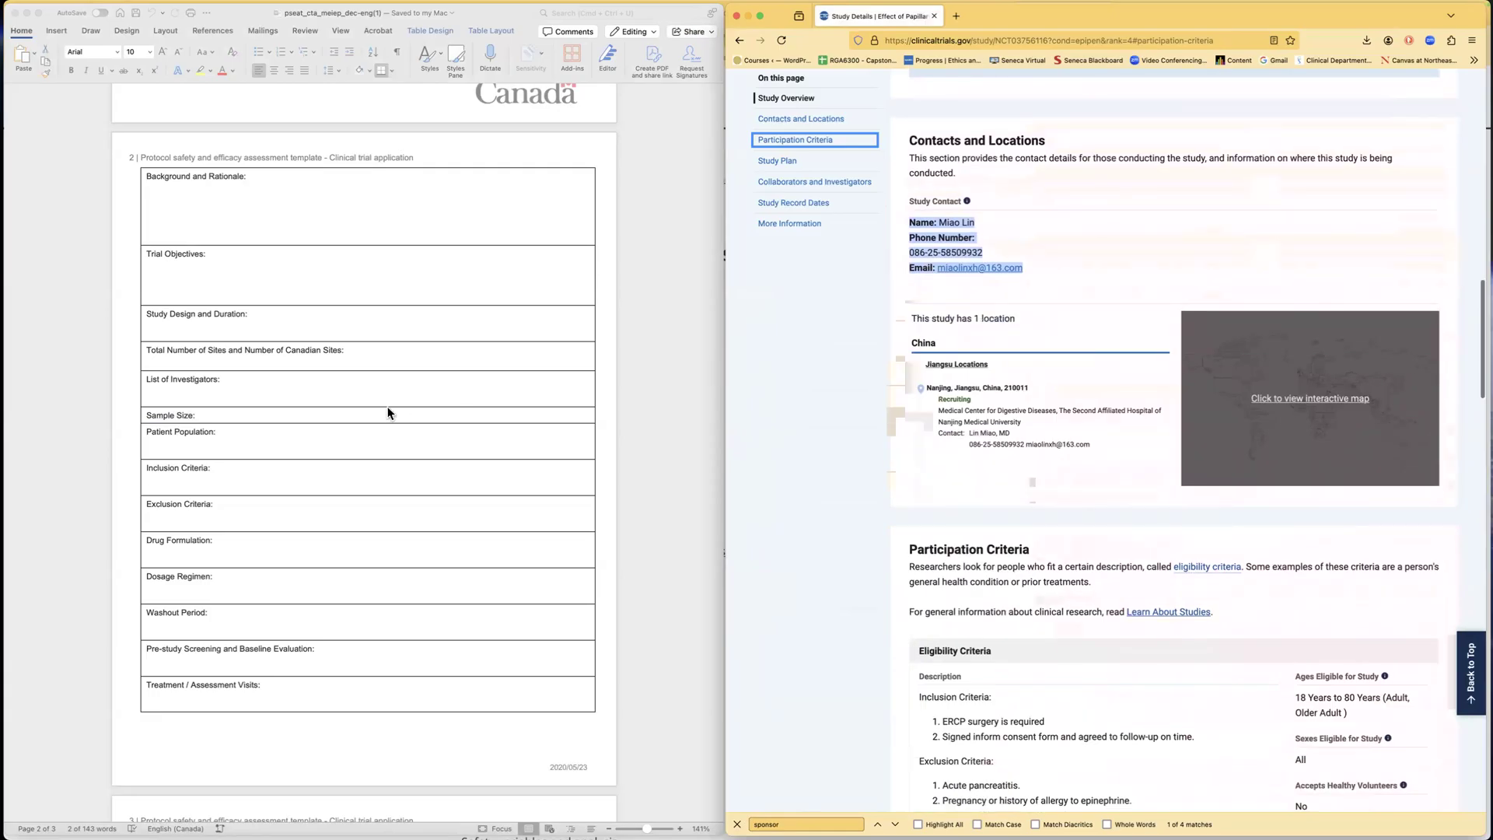
pyautogui.click(197, 418)
pyautogui.click(200, 415)
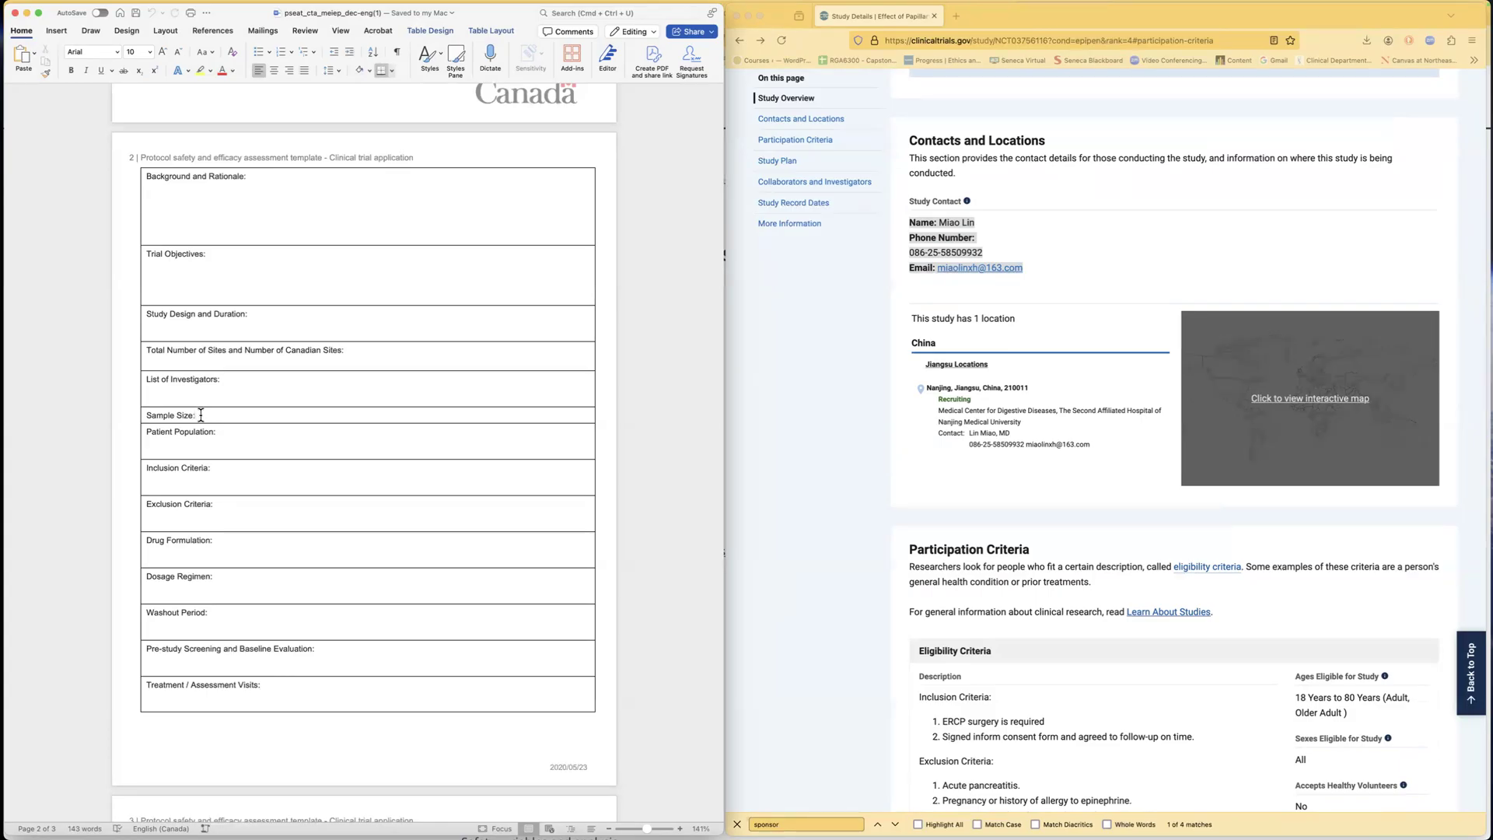
# Step: Highlight the template's Patient Population label for comparison with the study record's eligibility criteria
pyautogui.moveTo(222, 432); pyautogui.dragTo(163, 434)
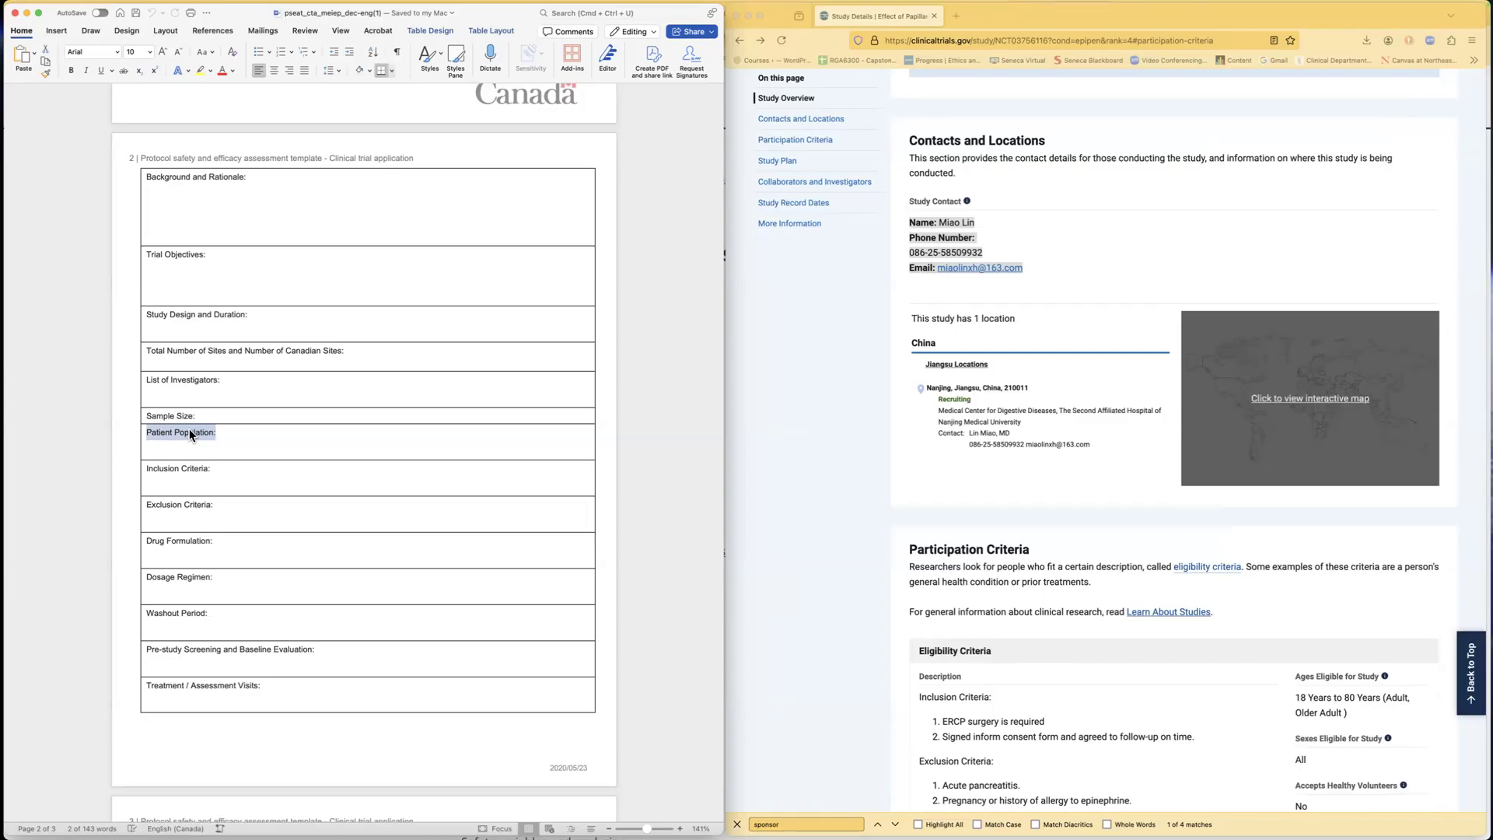
pyautogui.click(216, 433)
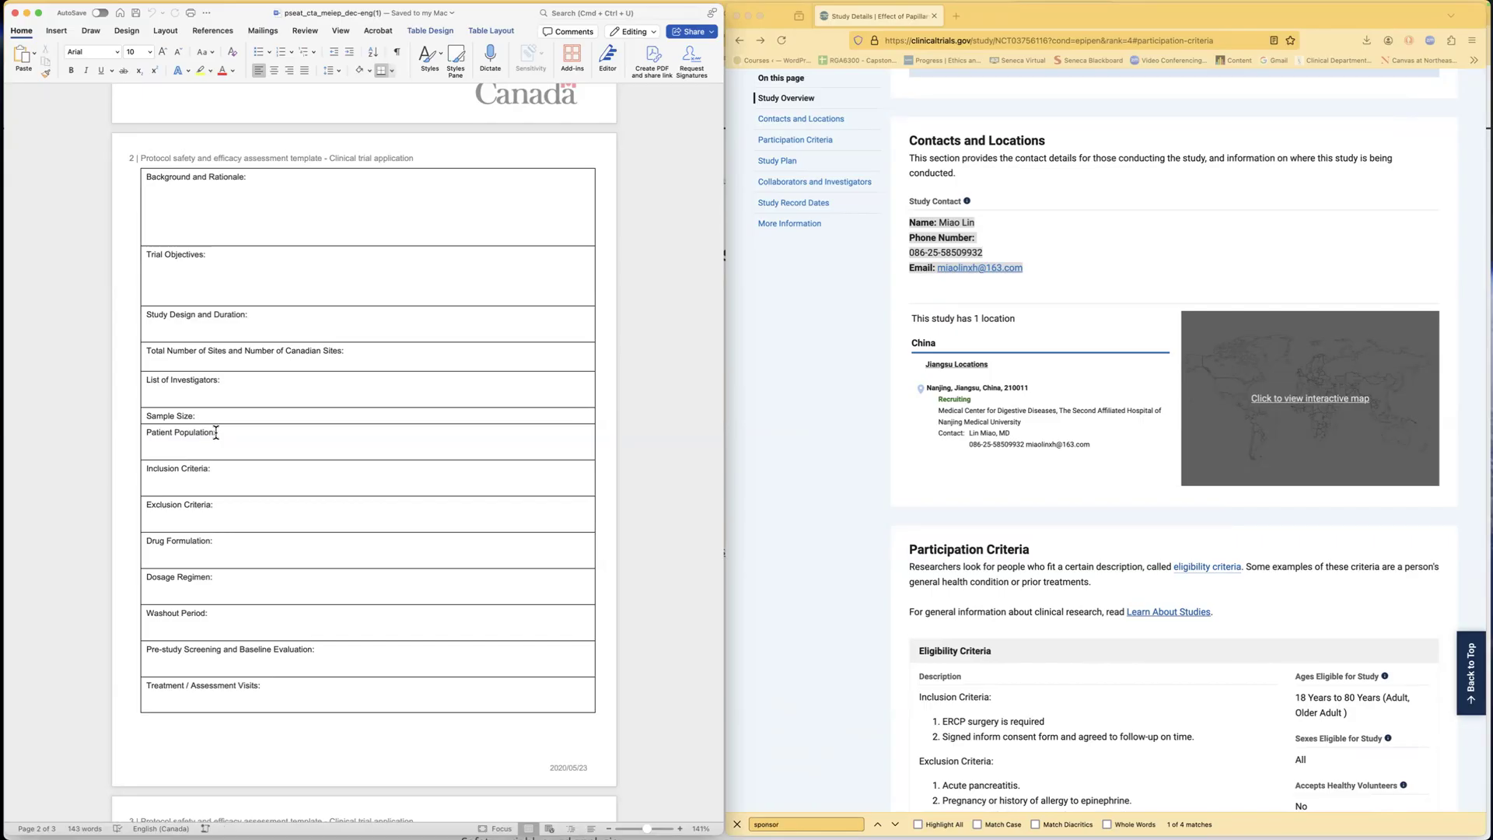
pyautogui.moveTo(216, 433); pyautogui.dragTo(146, 433)
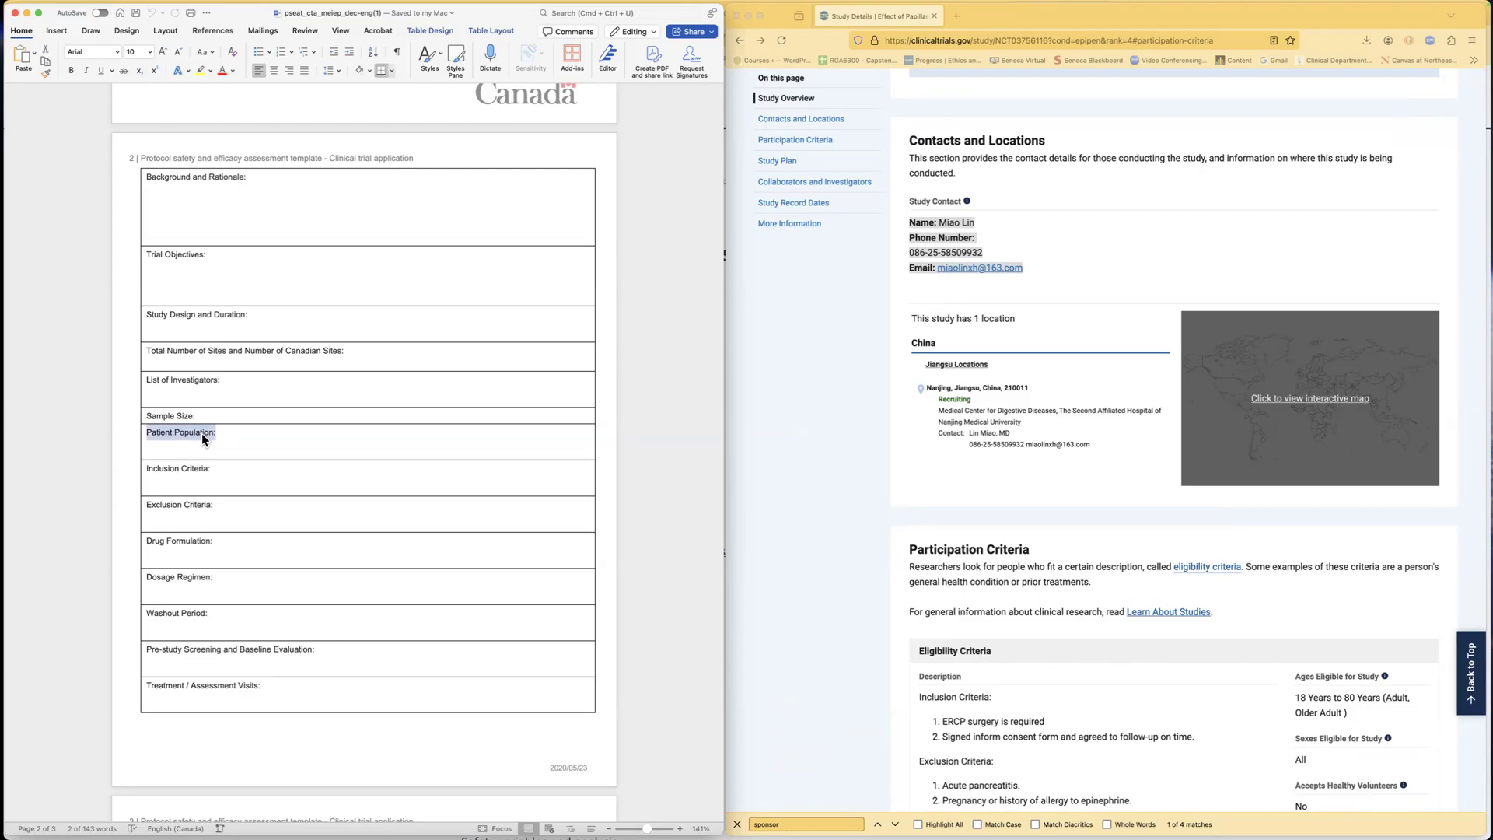
# Step: Highlight the template's Inclusion Criteria label and the two matching inclusion criteria in the study record's Participation Criteria section
pyautogui.moveTo(196, 416); pyautogui.dragTo(158, 416)
pyautogui.moveTo(146, 469); pyautogui.dragTo(216, 470)
pyautogui.scroll(-2, 216, 470)
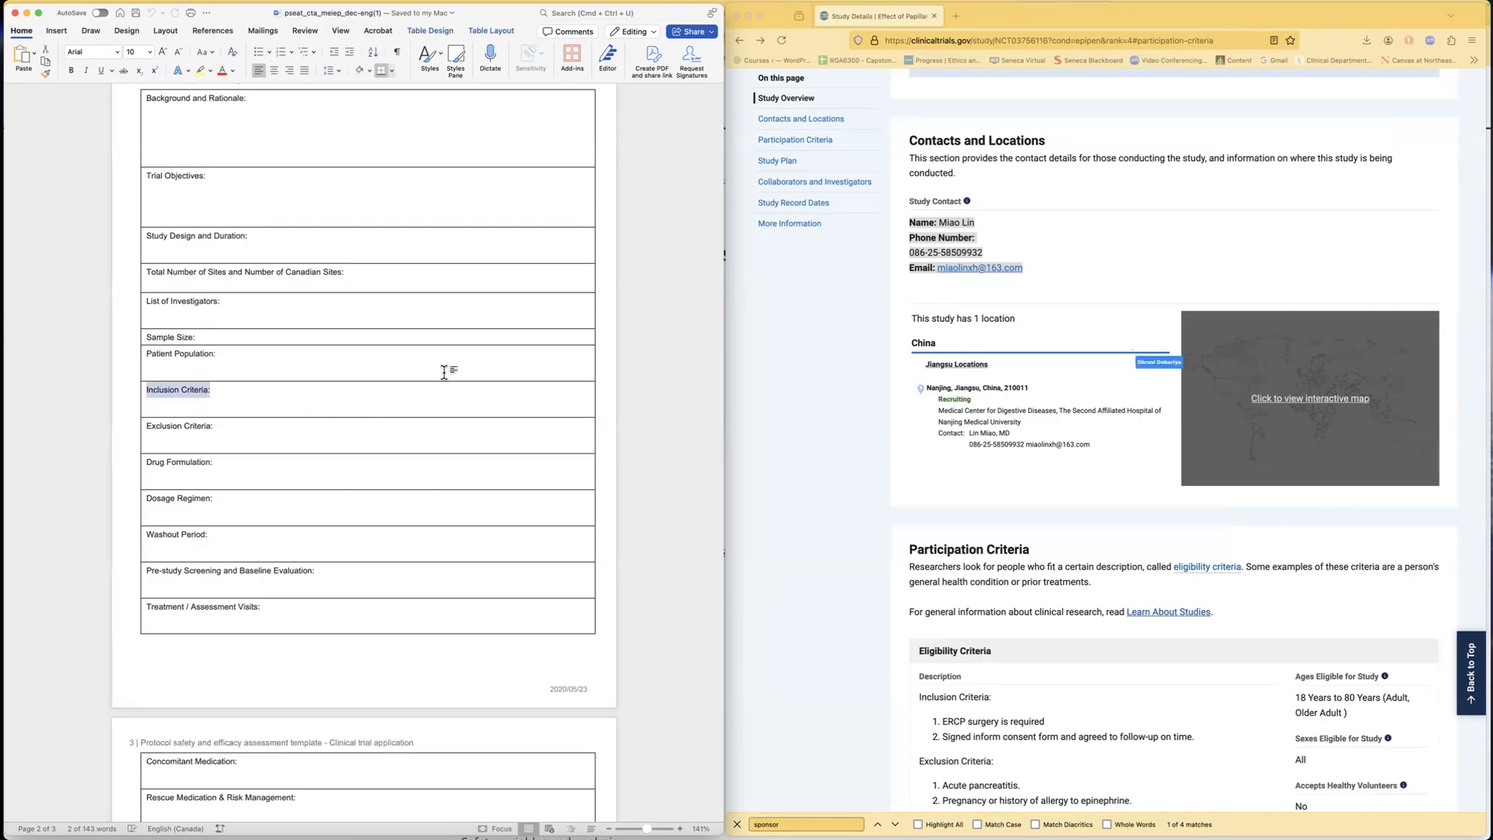
pyautogui.scroll(-3, 903, 364)
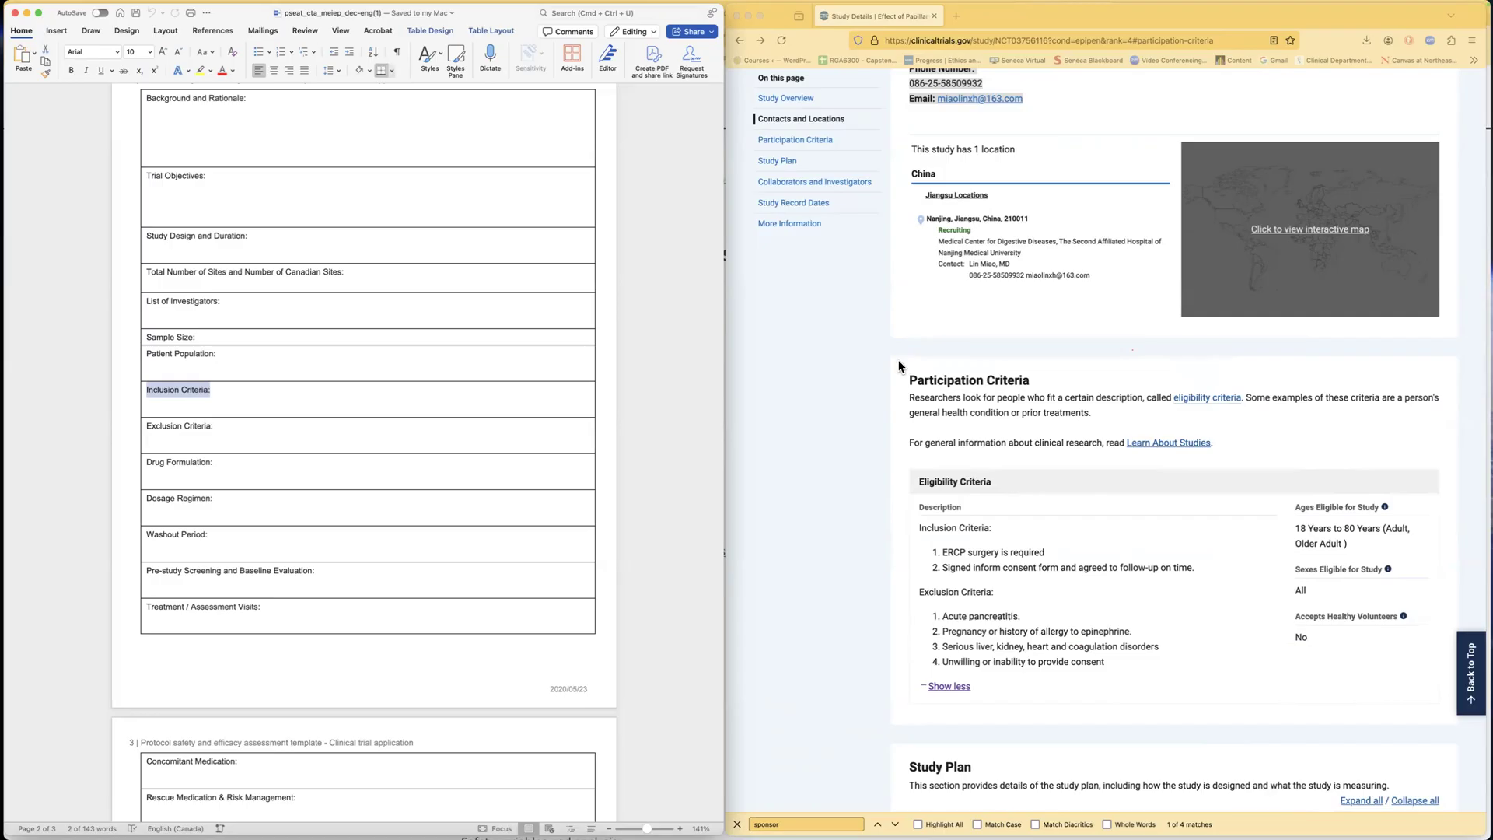
pyautogui.scroll(-2, 906, 418)
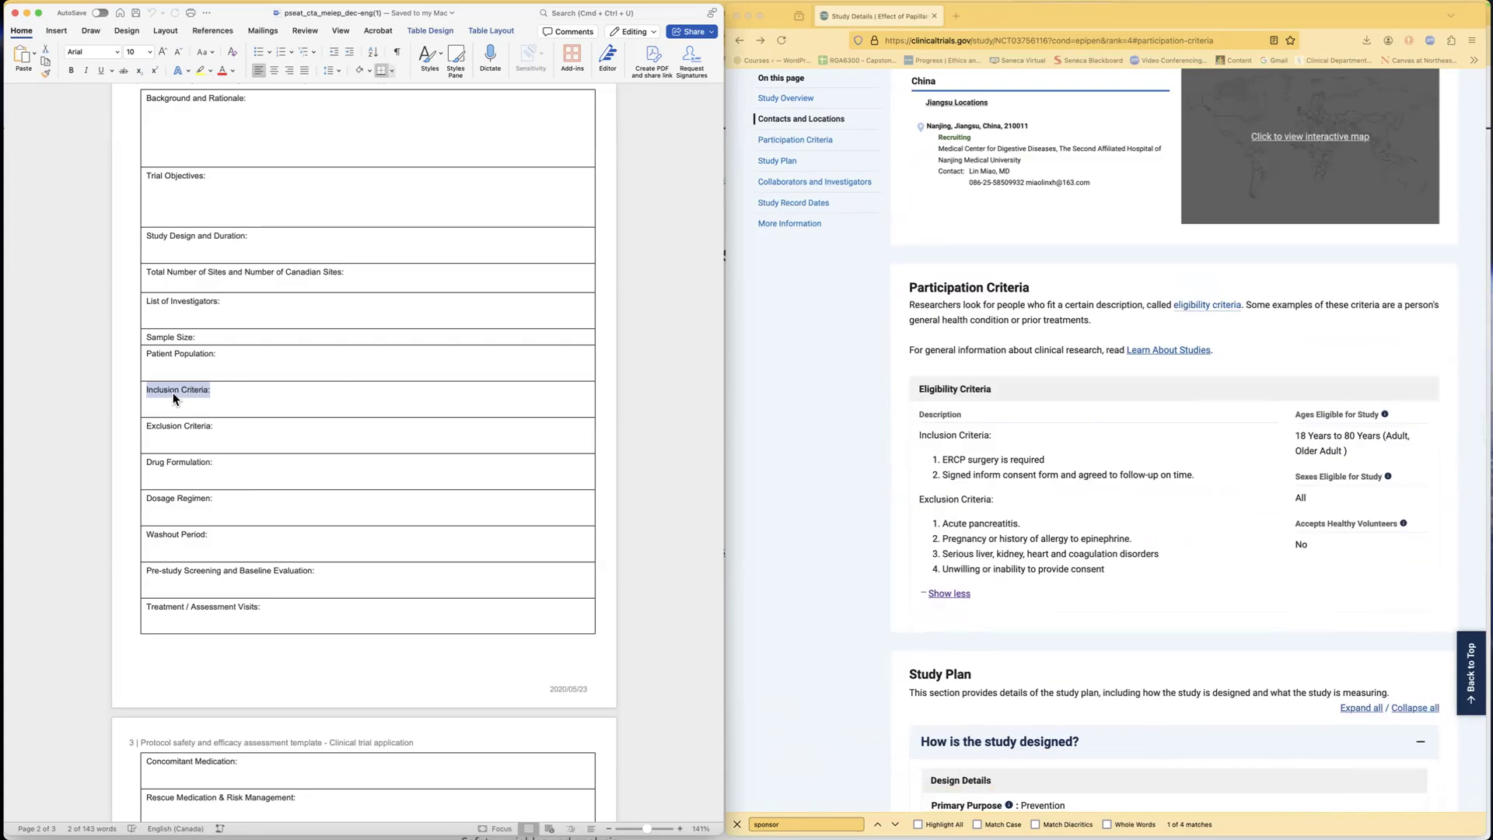
pyautogui.click(921, 436)
pyautogui.moveTo(921, 436); pyautogui.dragTo(950, 470)
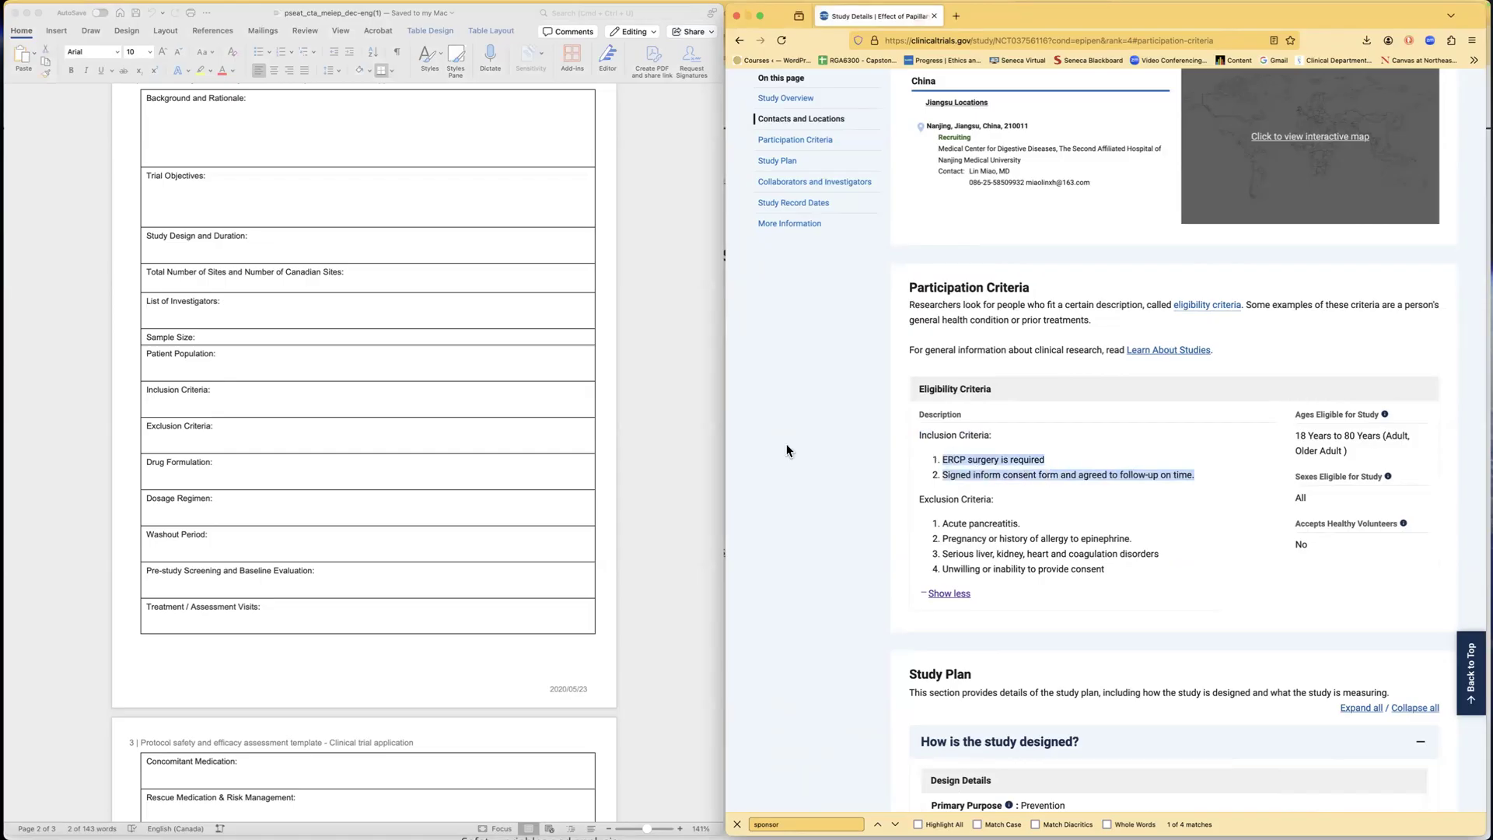
pyautogui.tripleClick(195, 403)
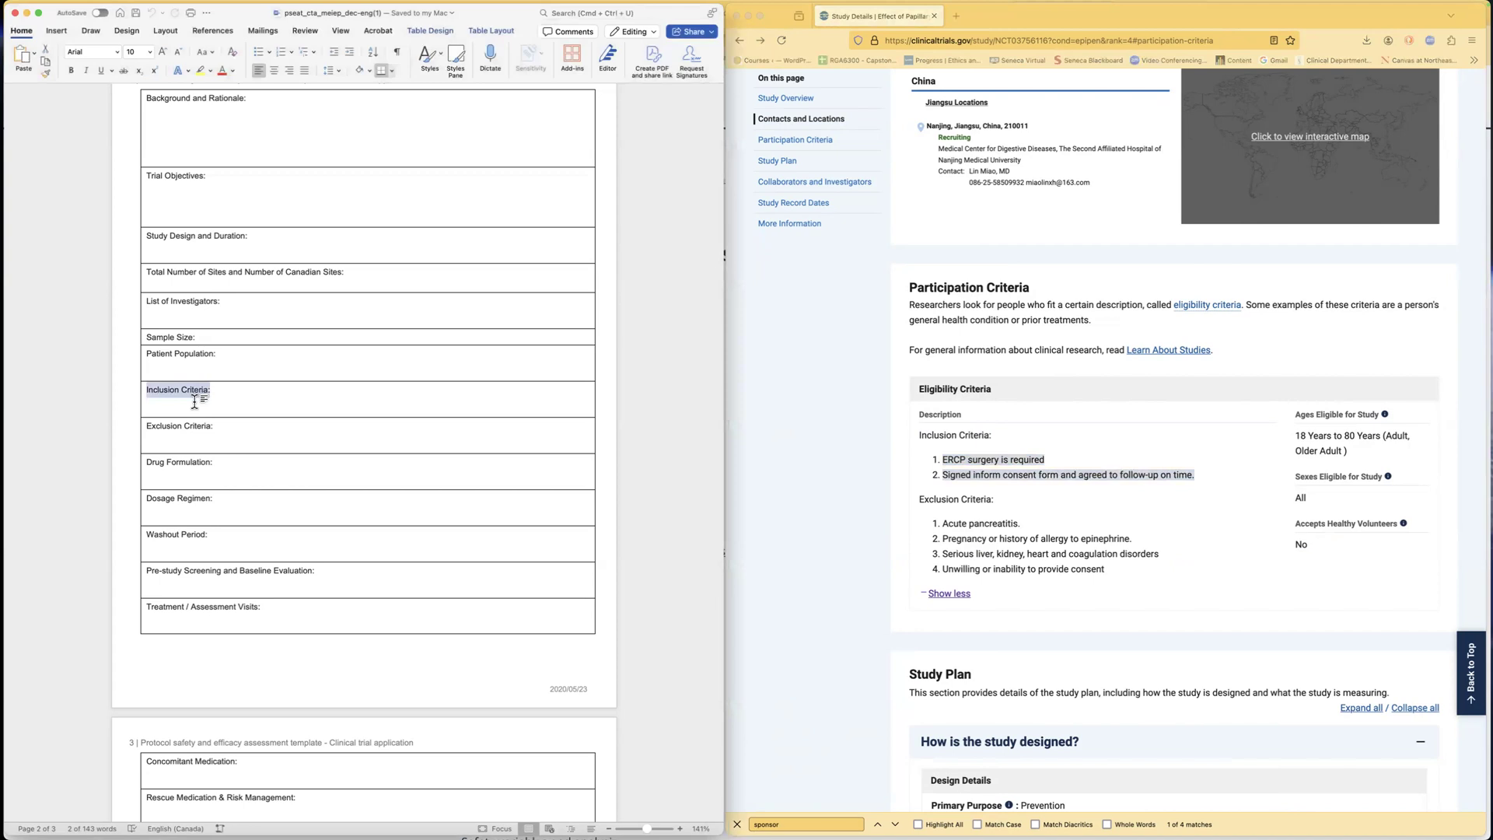
# Step: Highlight the template's Exclusion Criteria label and the four exclusion criteria in the study record to match them
pyautogui.moveTo(146, 427); pyautogui.dragTo(217, 429)
pyautogui.click(836, 422)
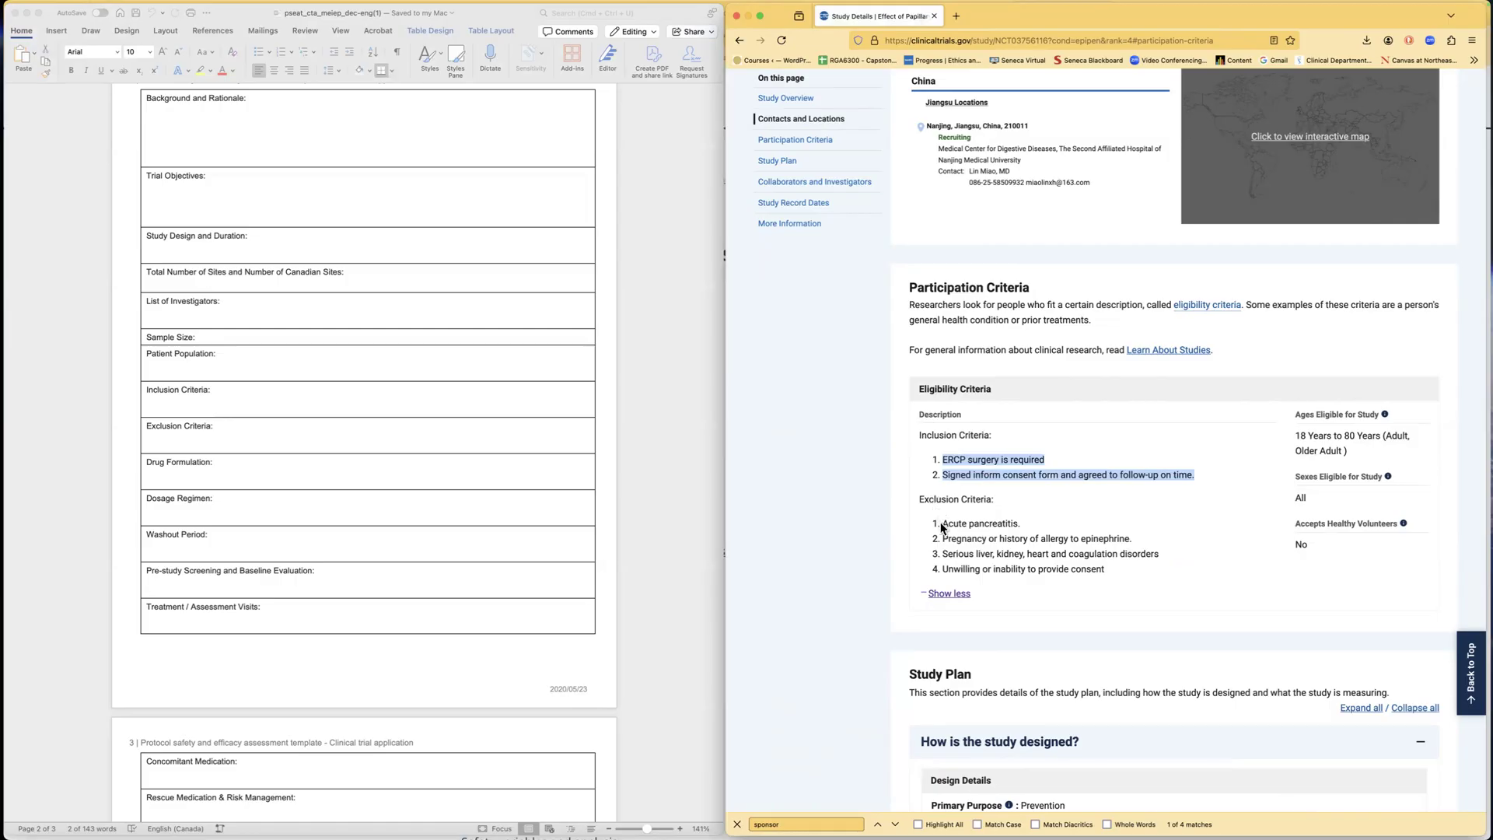
pyautogui.click(924, 499)
pyautogui.moveTo(920, 499); pyautogui.dragTo(992, 501)
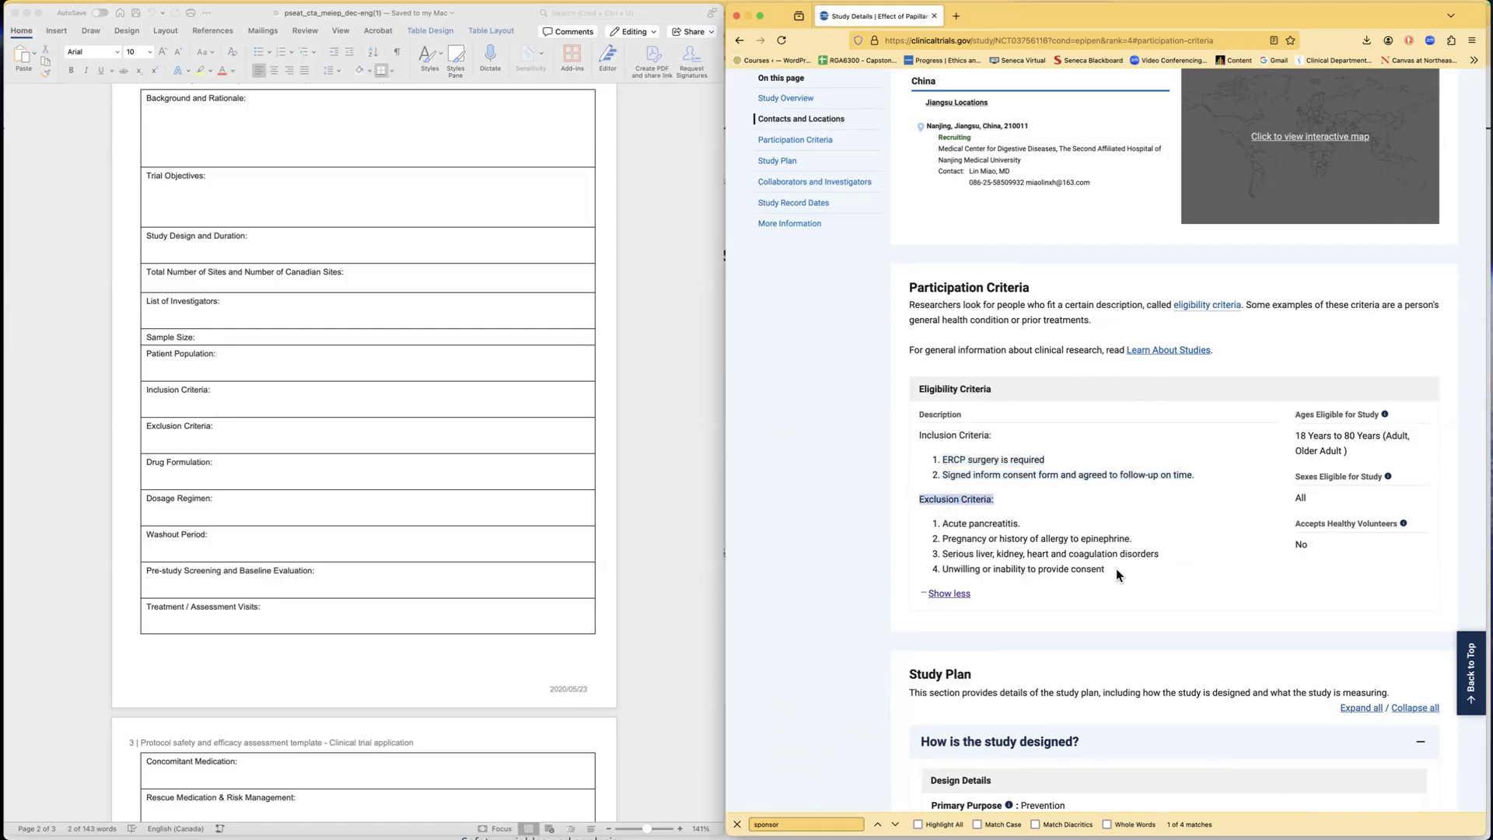
pyautogui.moveTo(1108, 571); pyautogui.dragTo(943, 524)
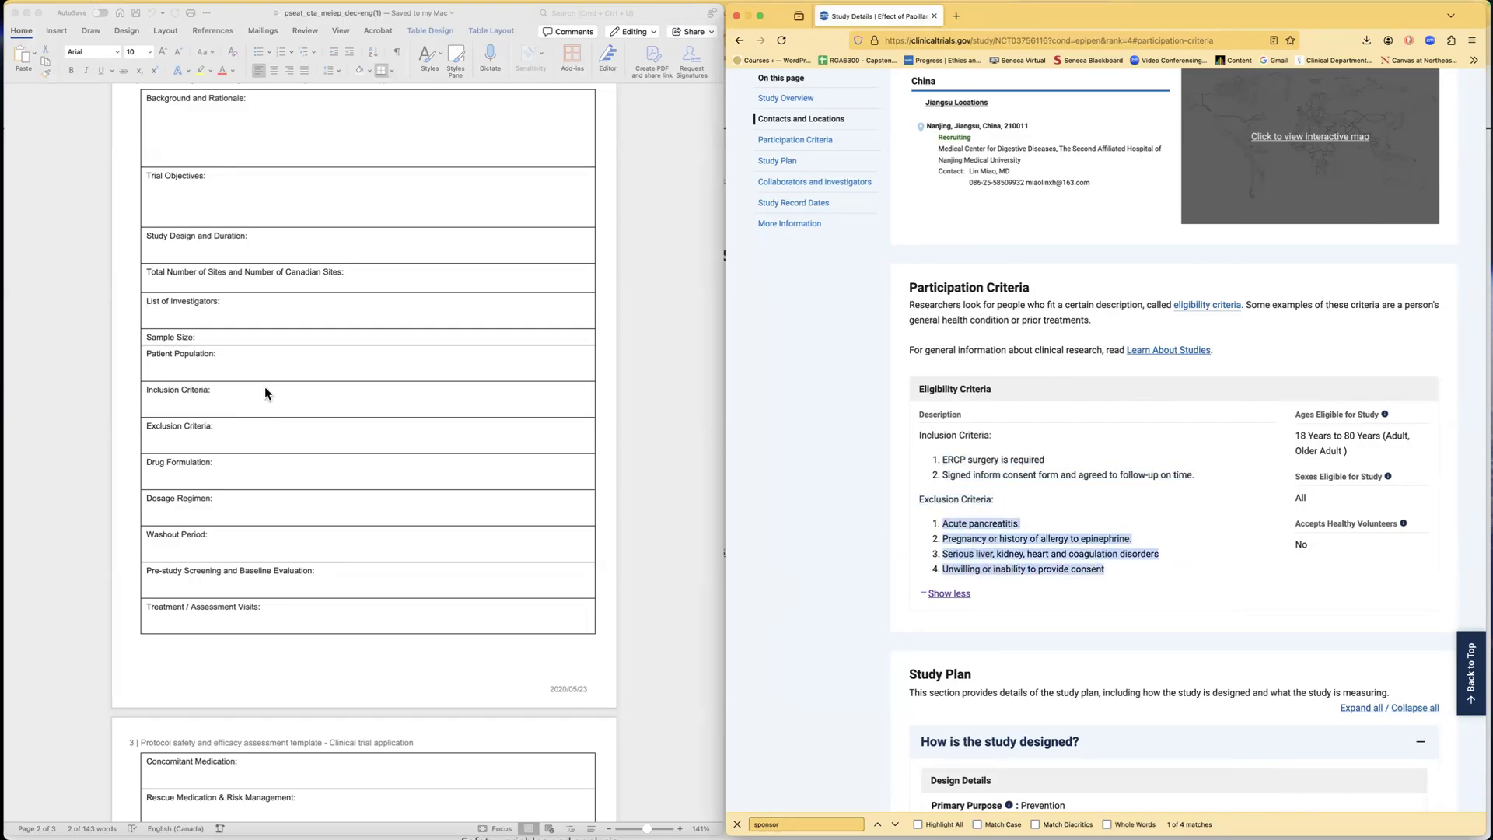
pyautogui.click(190, 429)
pyautogui.click(183, 435)
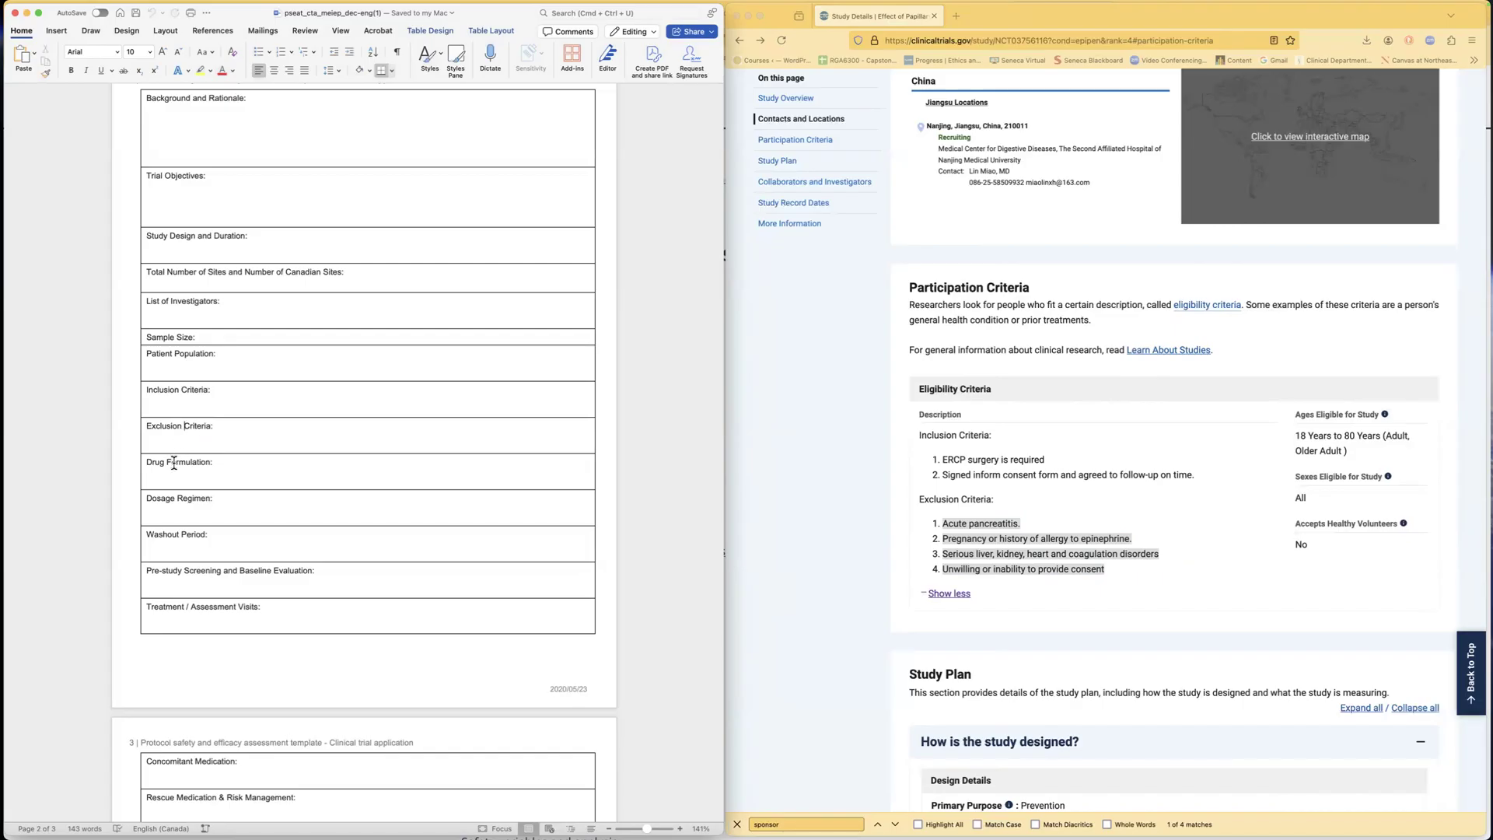
# Step: Highlight the template's Drug Formulation label and examine the study record's overview and title for the drug being studied
pyautogui.moveTo(212, 463); pyautogui.dragTo(146, 463)
pyautogui.scroll(12, 1052, 468)
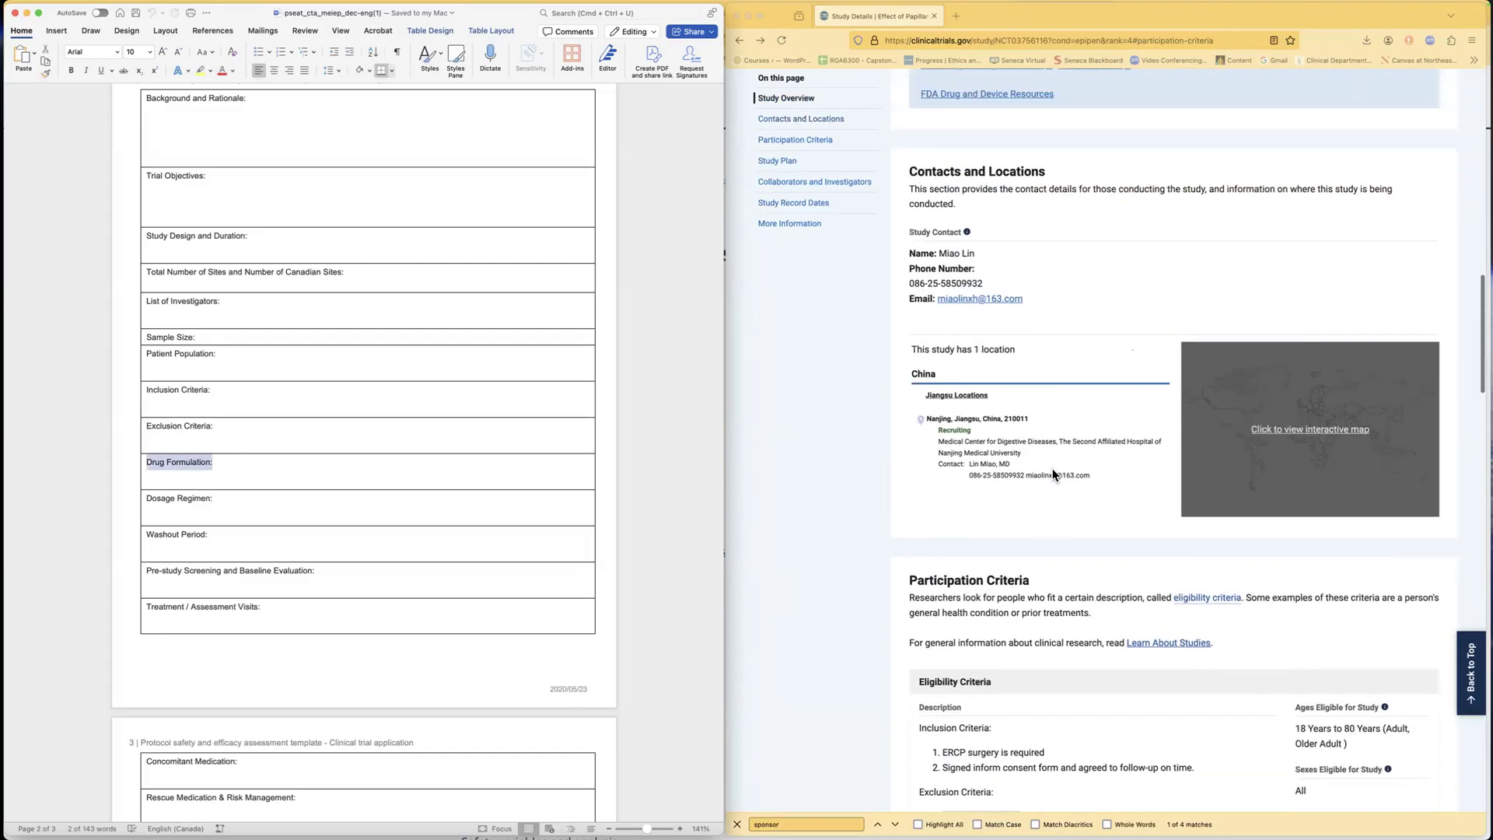
pyautogui.scroll(5, 1051, 468)
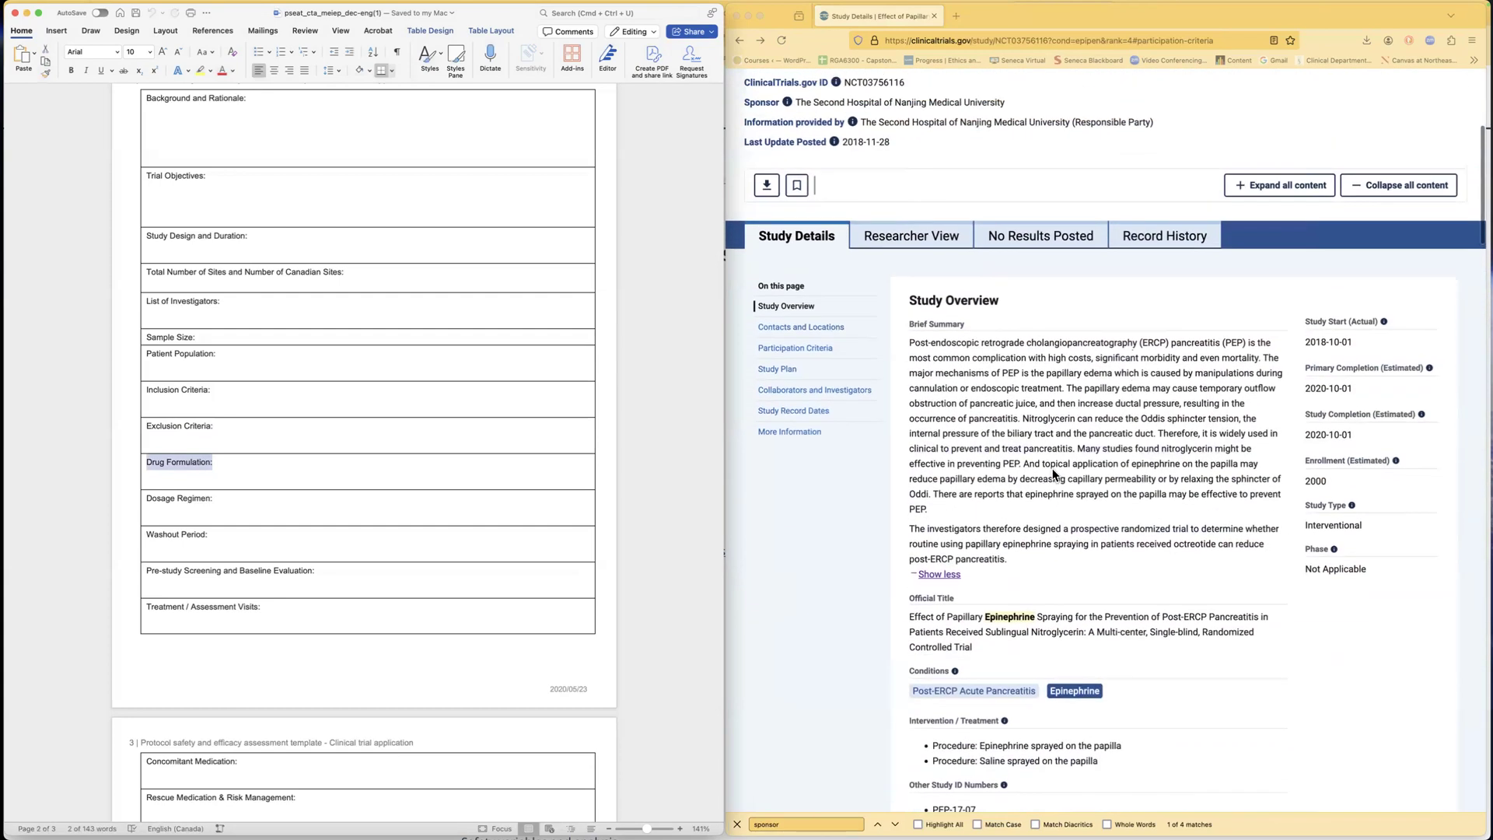
pyautogui.scroll(5, 1025, 427)
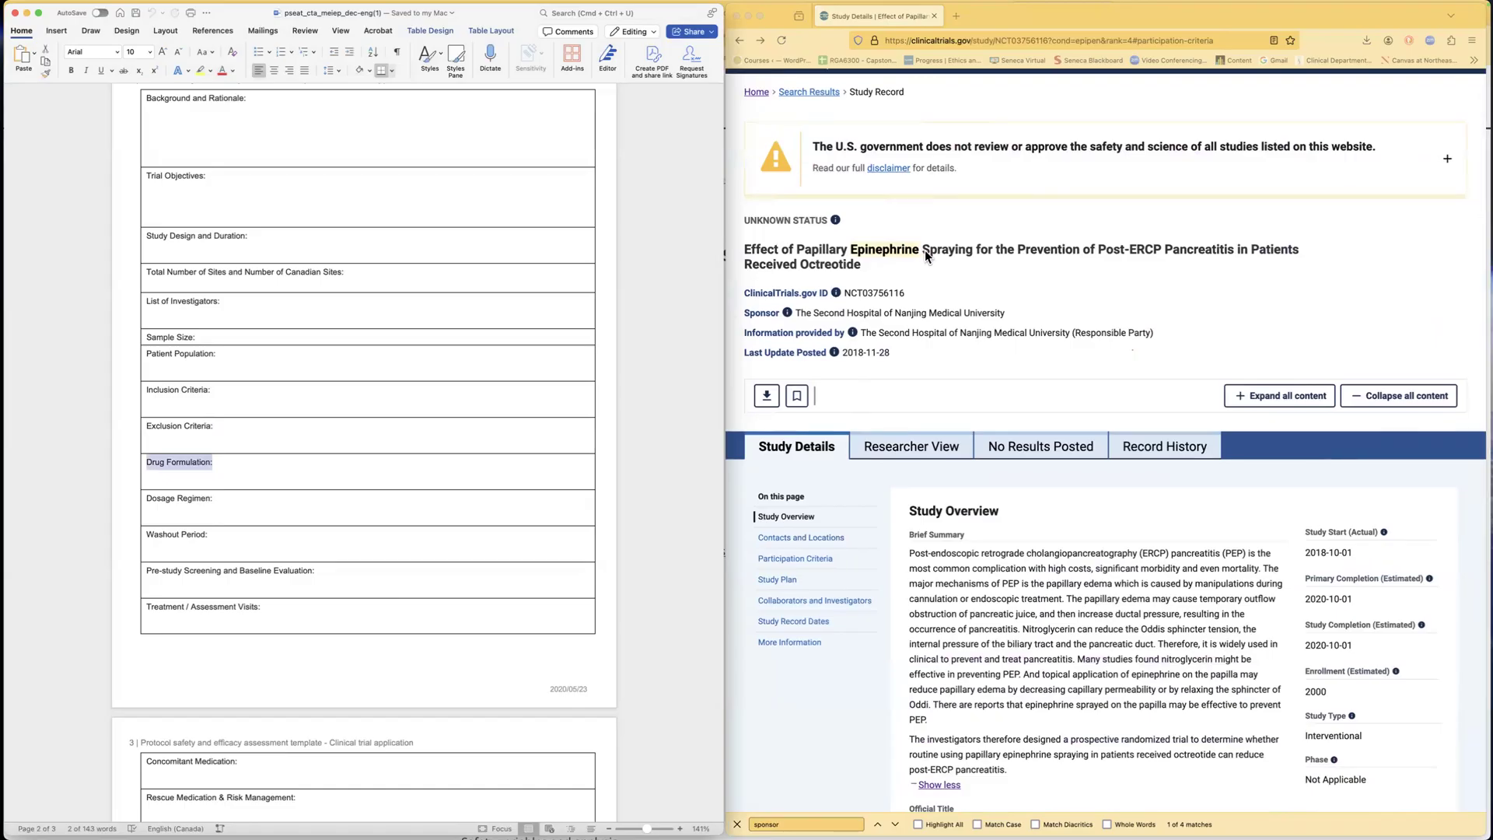
# Step: Go to the template's Dosage Regimen field and examine the study record's overview, intervention and resource links for dosing details
pyautogui.click(179, 498)
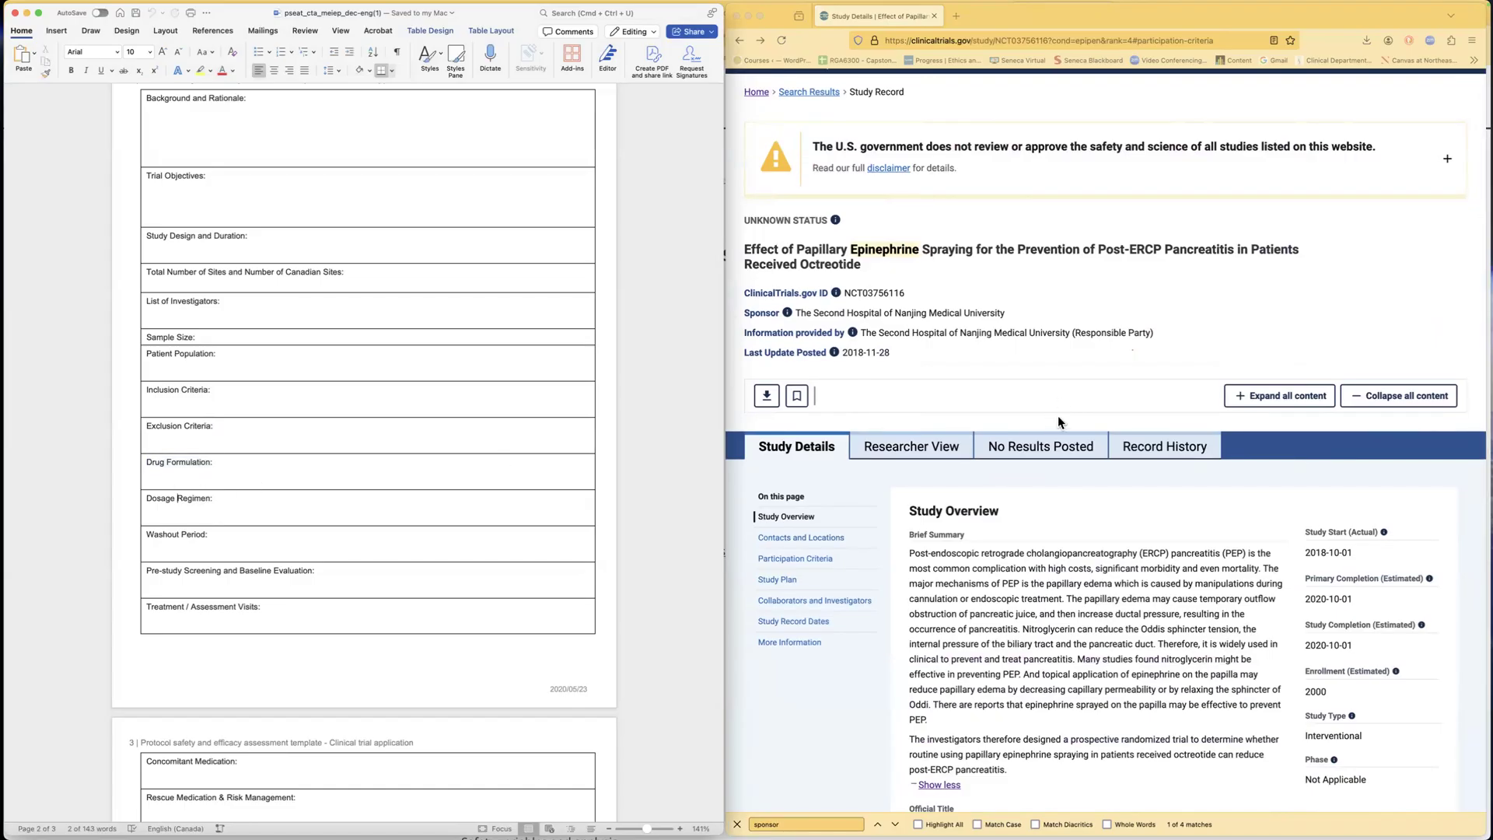
pyautogui.scroll(-5, 1056, 553)
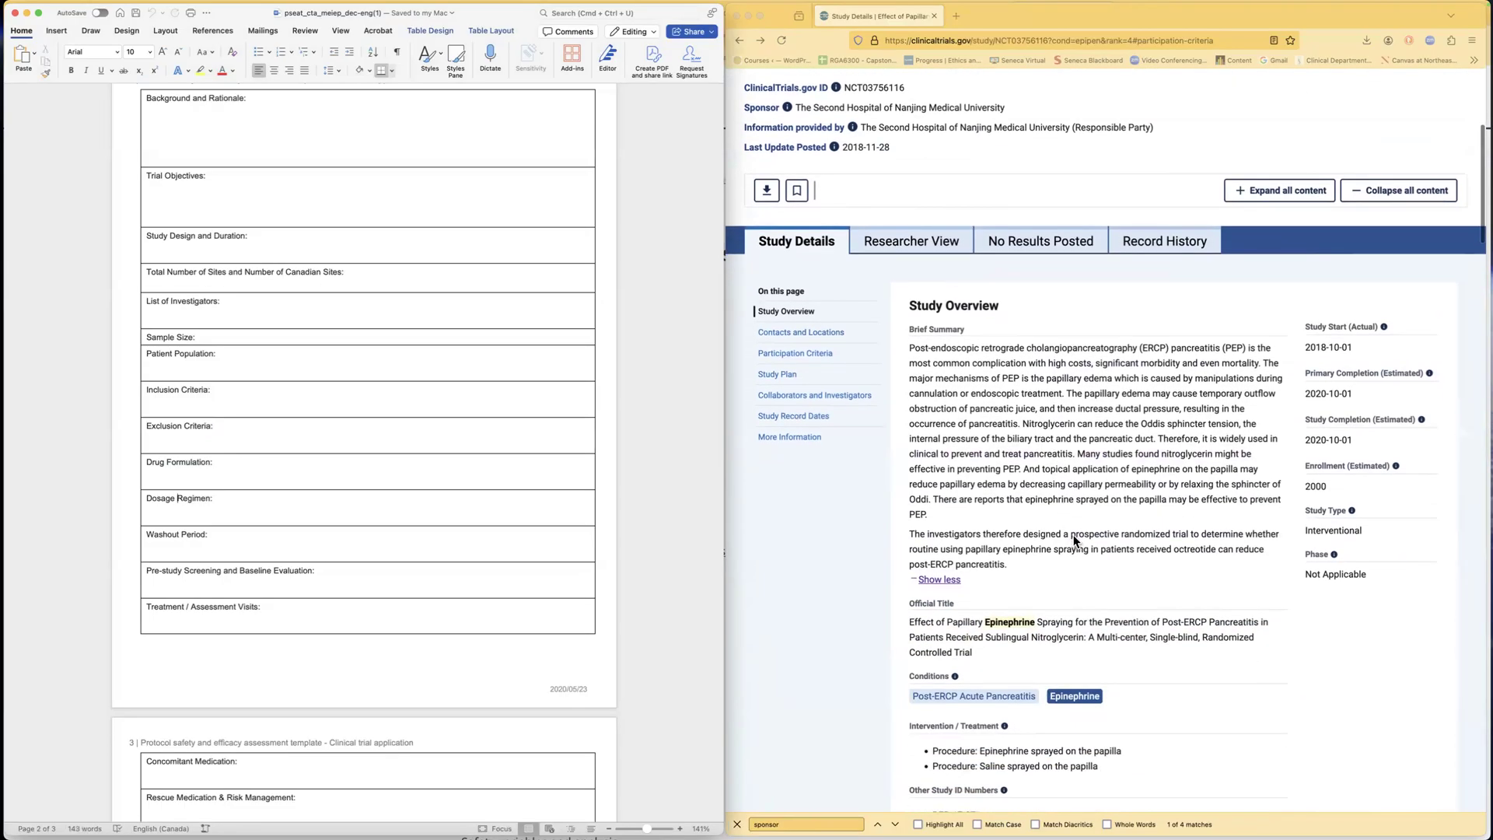
pyautogui.scroll(-4, 1076, 521)
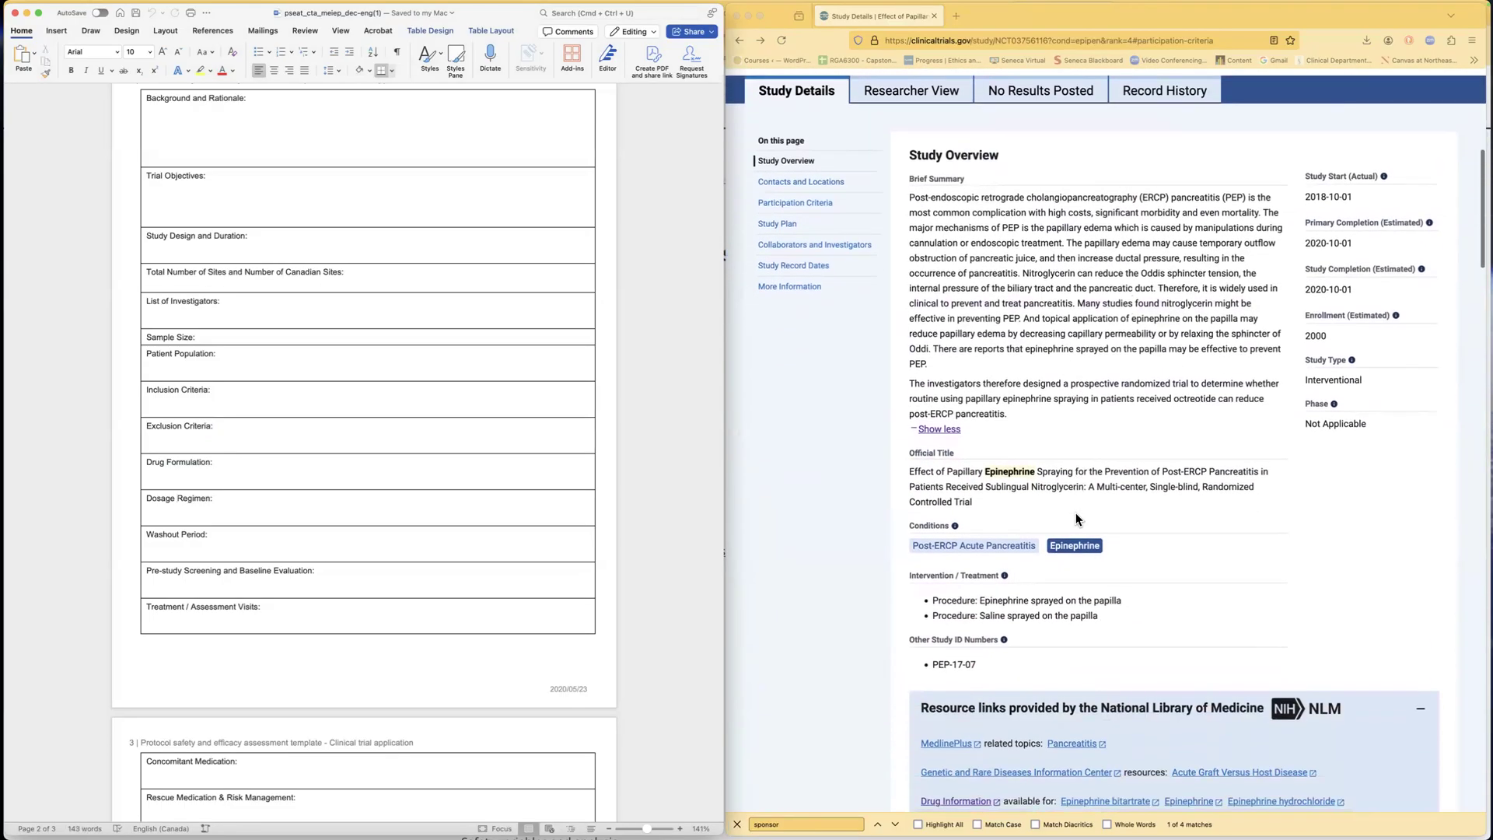
pyautogui.scroll(-6, 1076, 516)
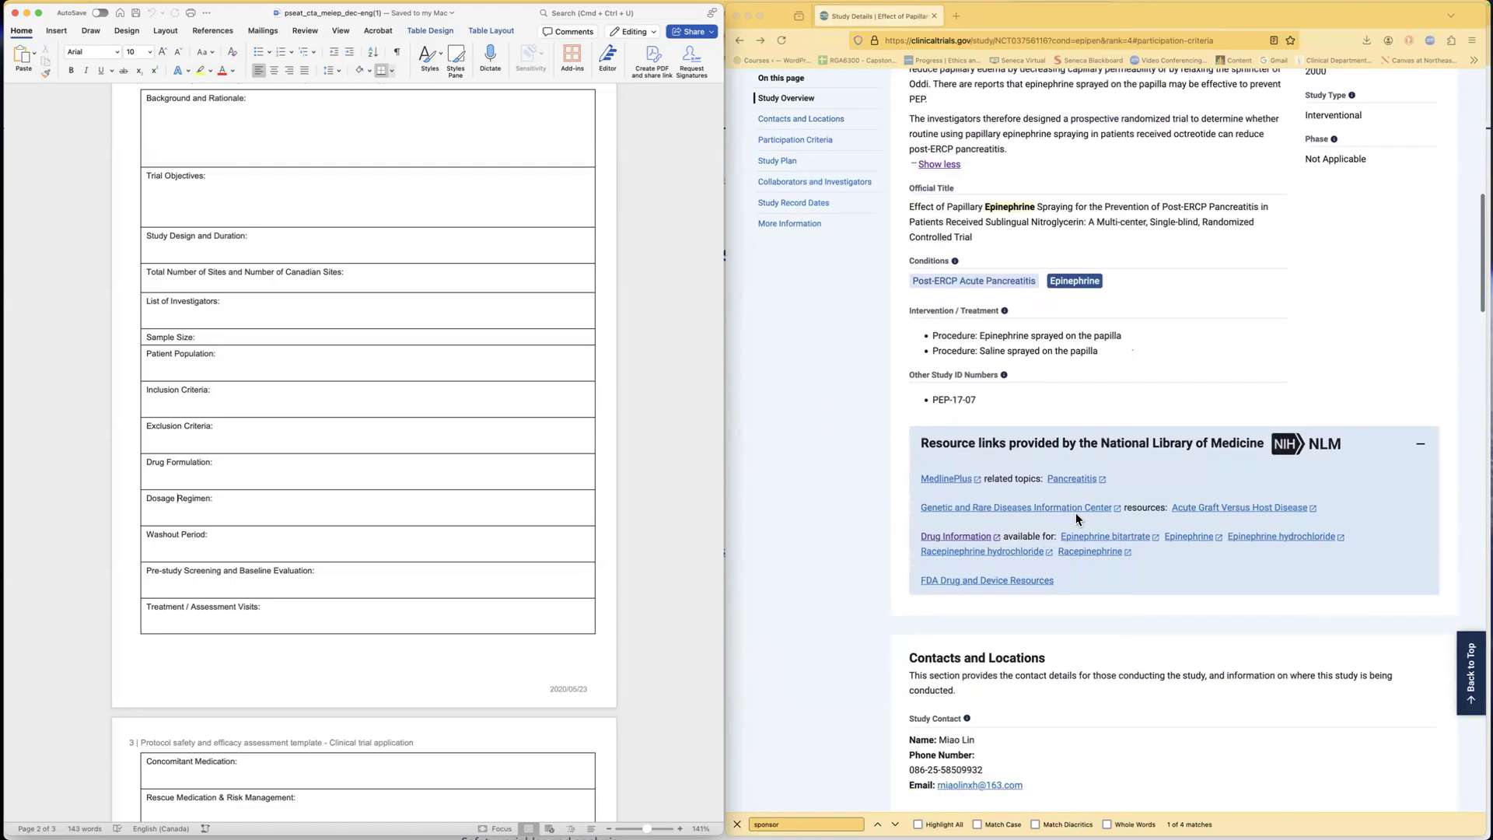
pyautogui.scroll(-4, 1069, 515)
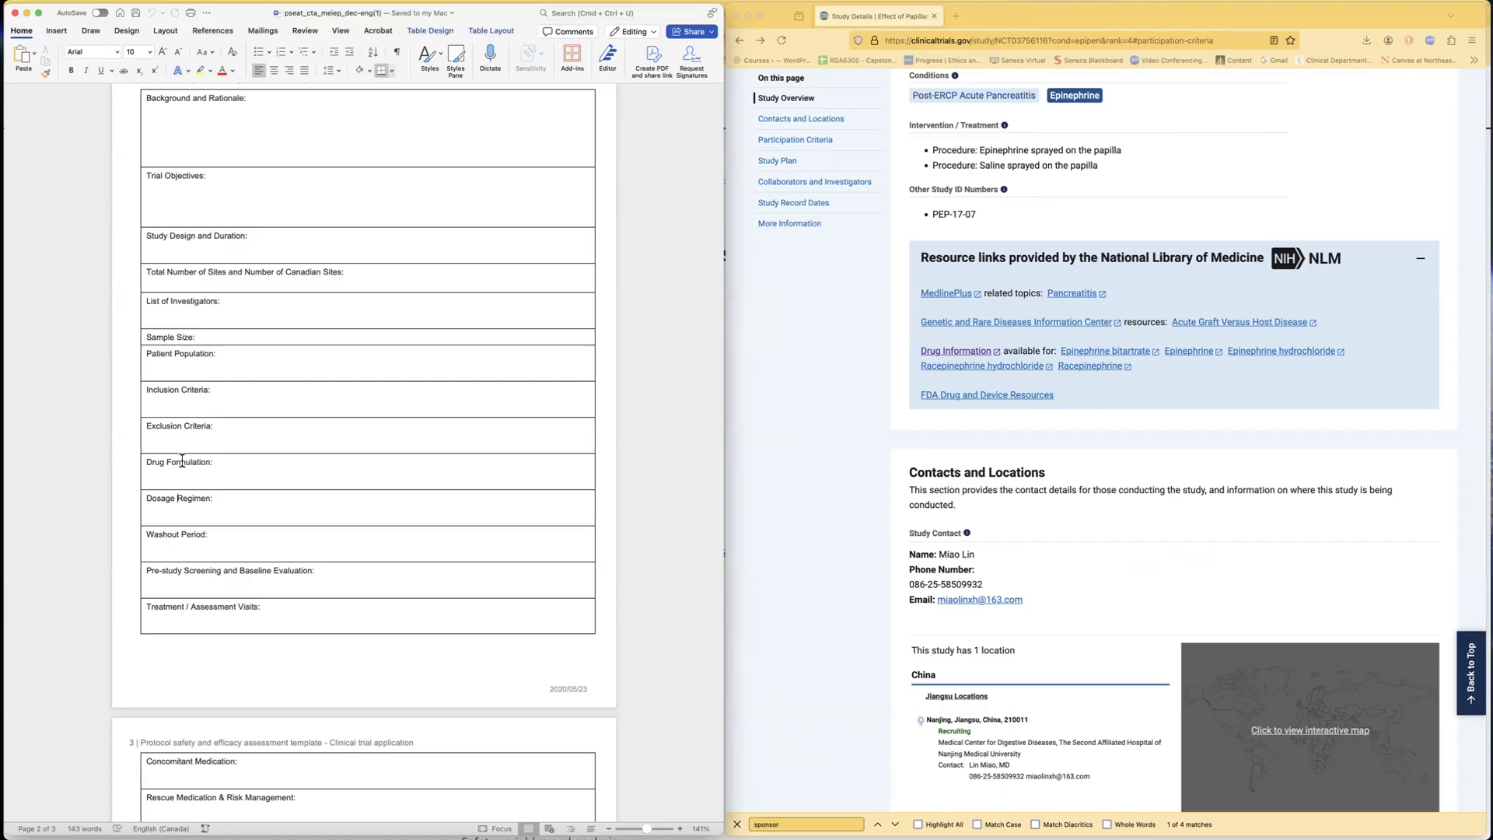
# Step: Highlight the template's Washout Period and Pre-study Screening and Baseline Evaluation labels and examine the study overview for related details
pyautogui.scroll(-2, 233, 494)
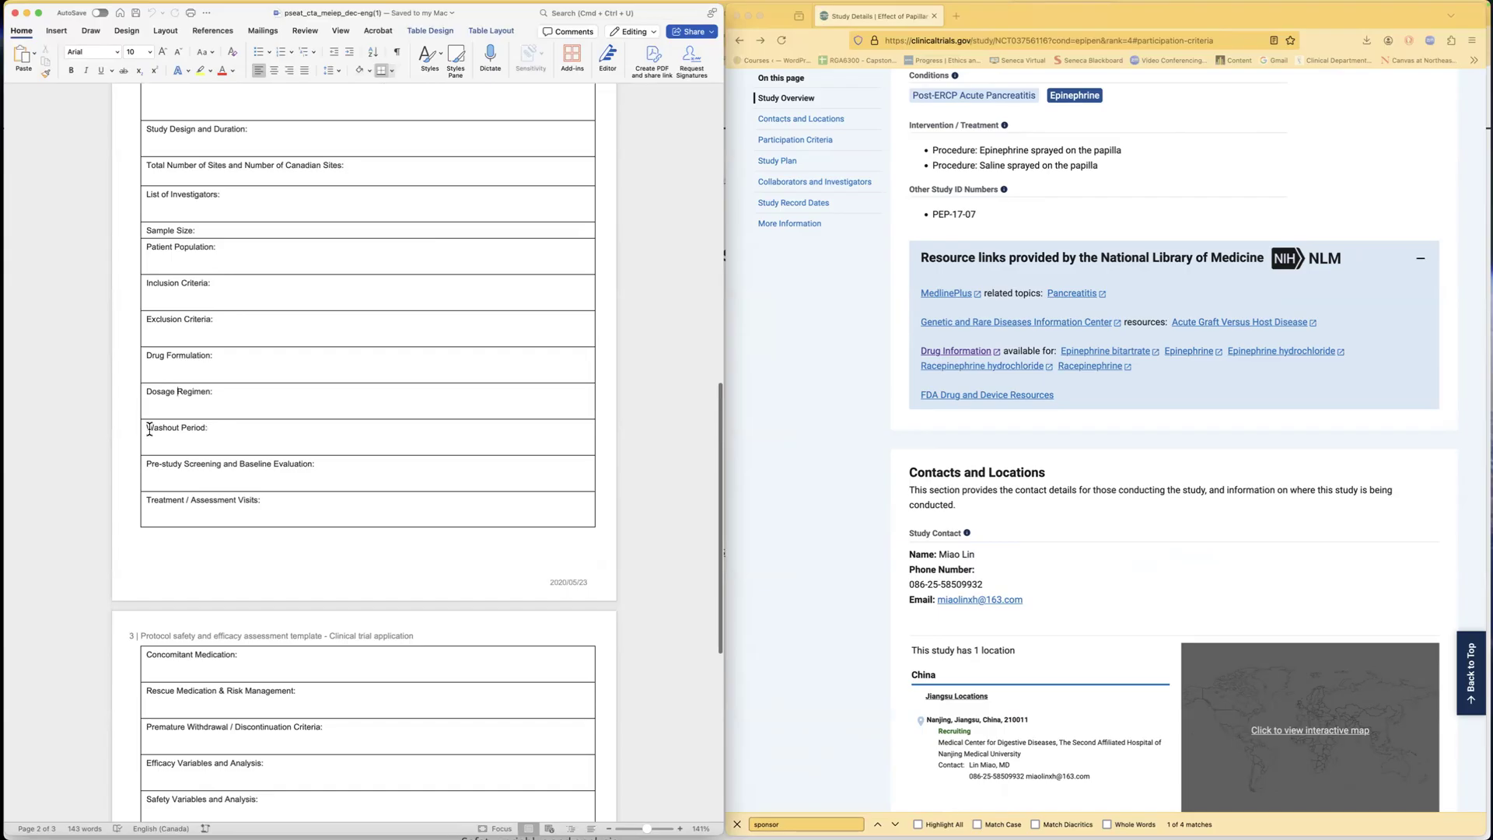
pyautogui.moveTo(148, 428); pyautogui.dragTo(208, 427)
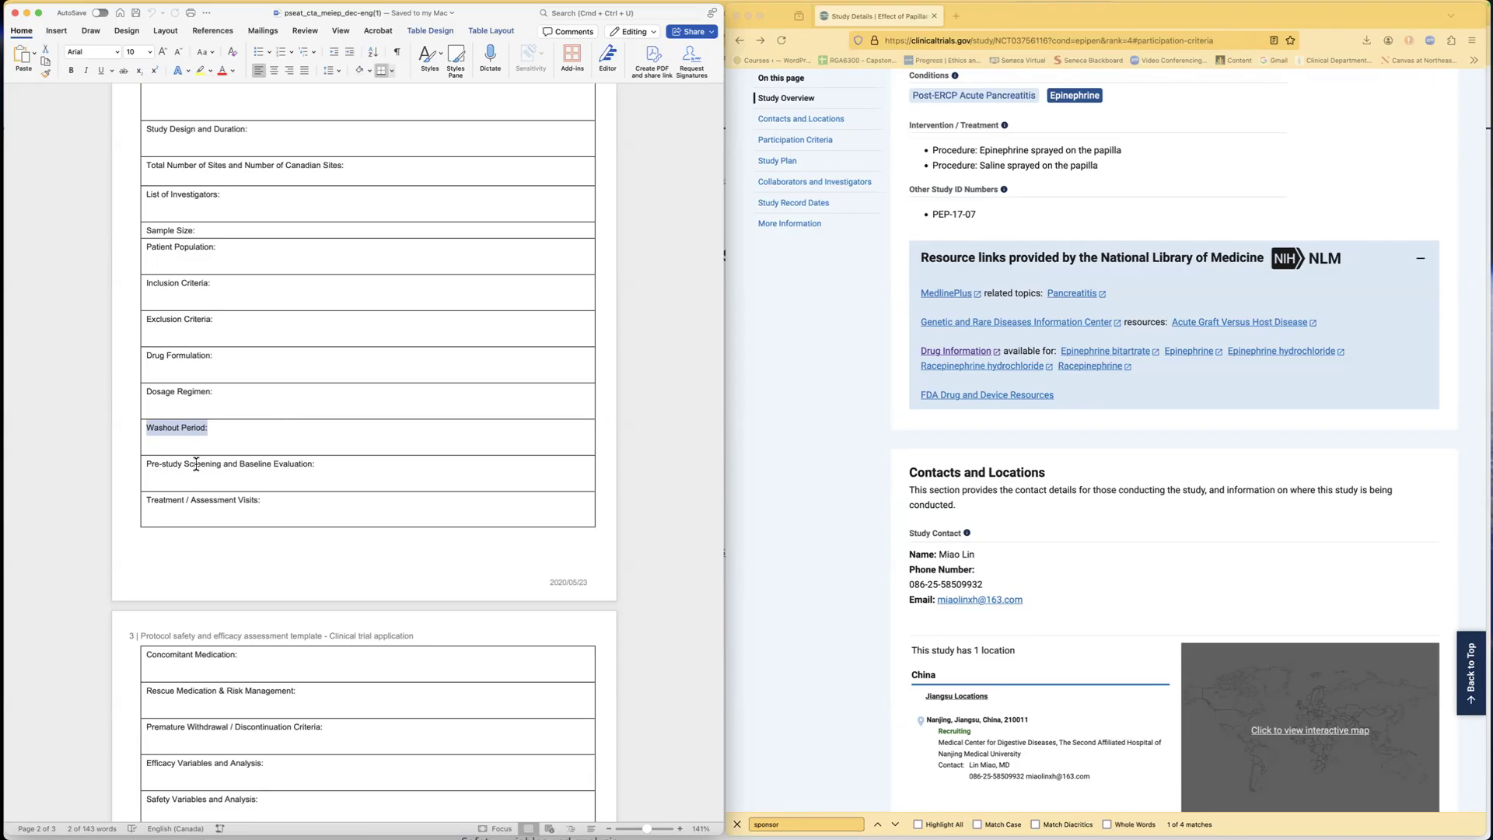
pyautogui.moveTo(146, 467); pyautogui.dragTo(304, 468)
pyautogui.scroll(1, 304, 468)
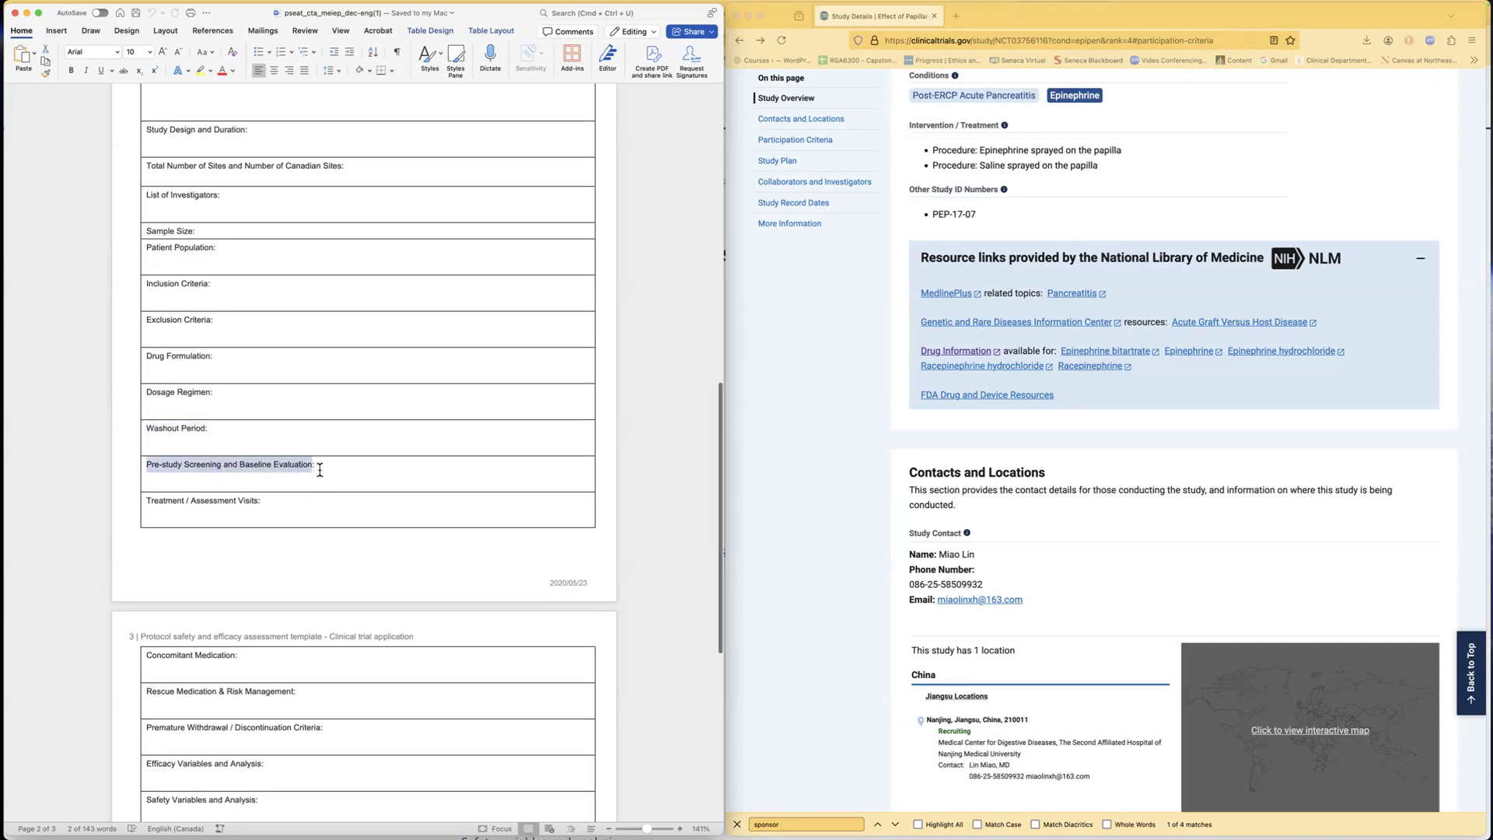
pyautogui.scroll(3, 1005, 440)
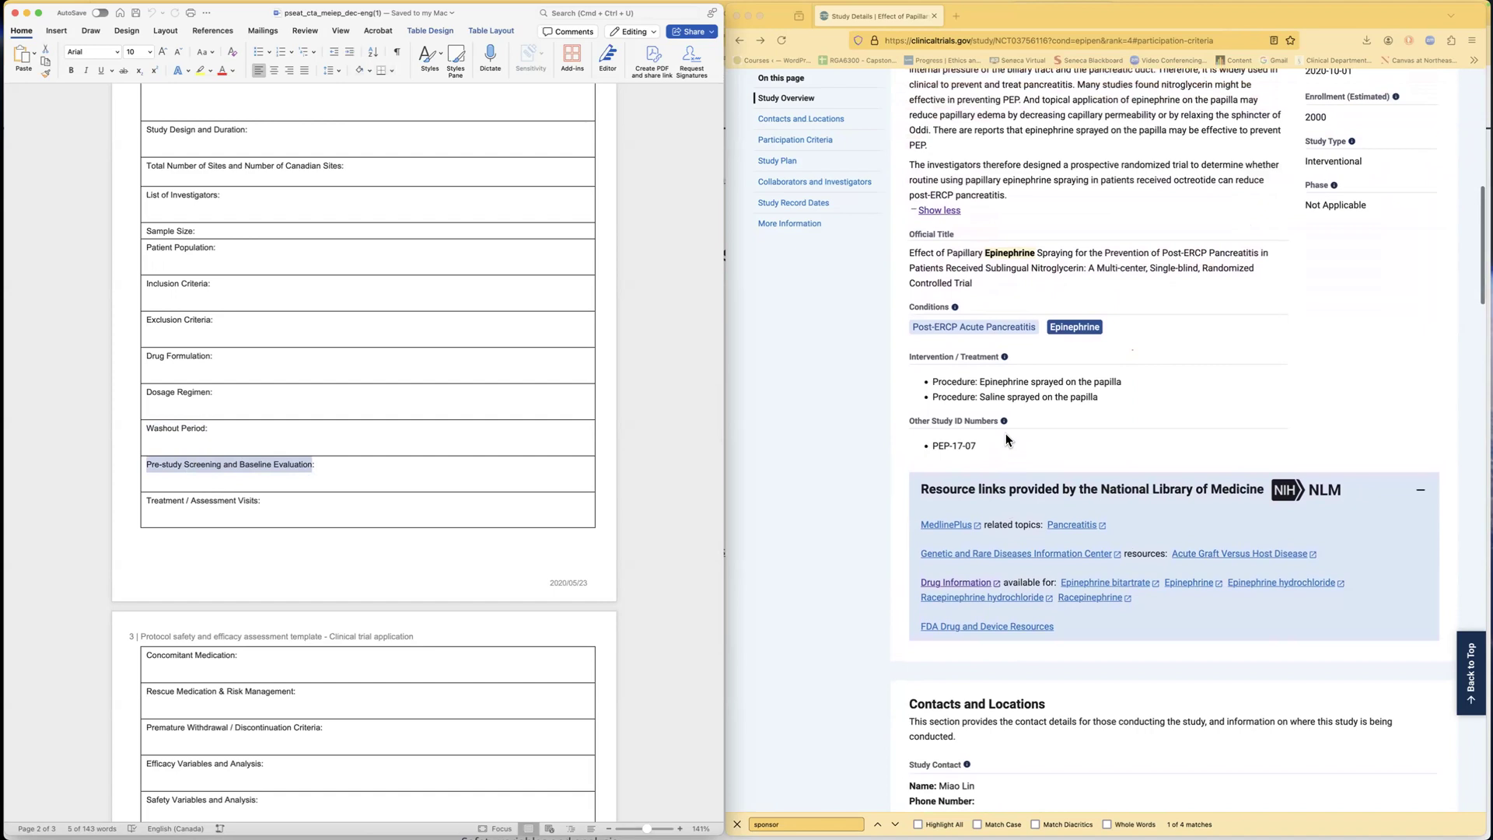
pyautogui.scroll(3, 1034, 427)
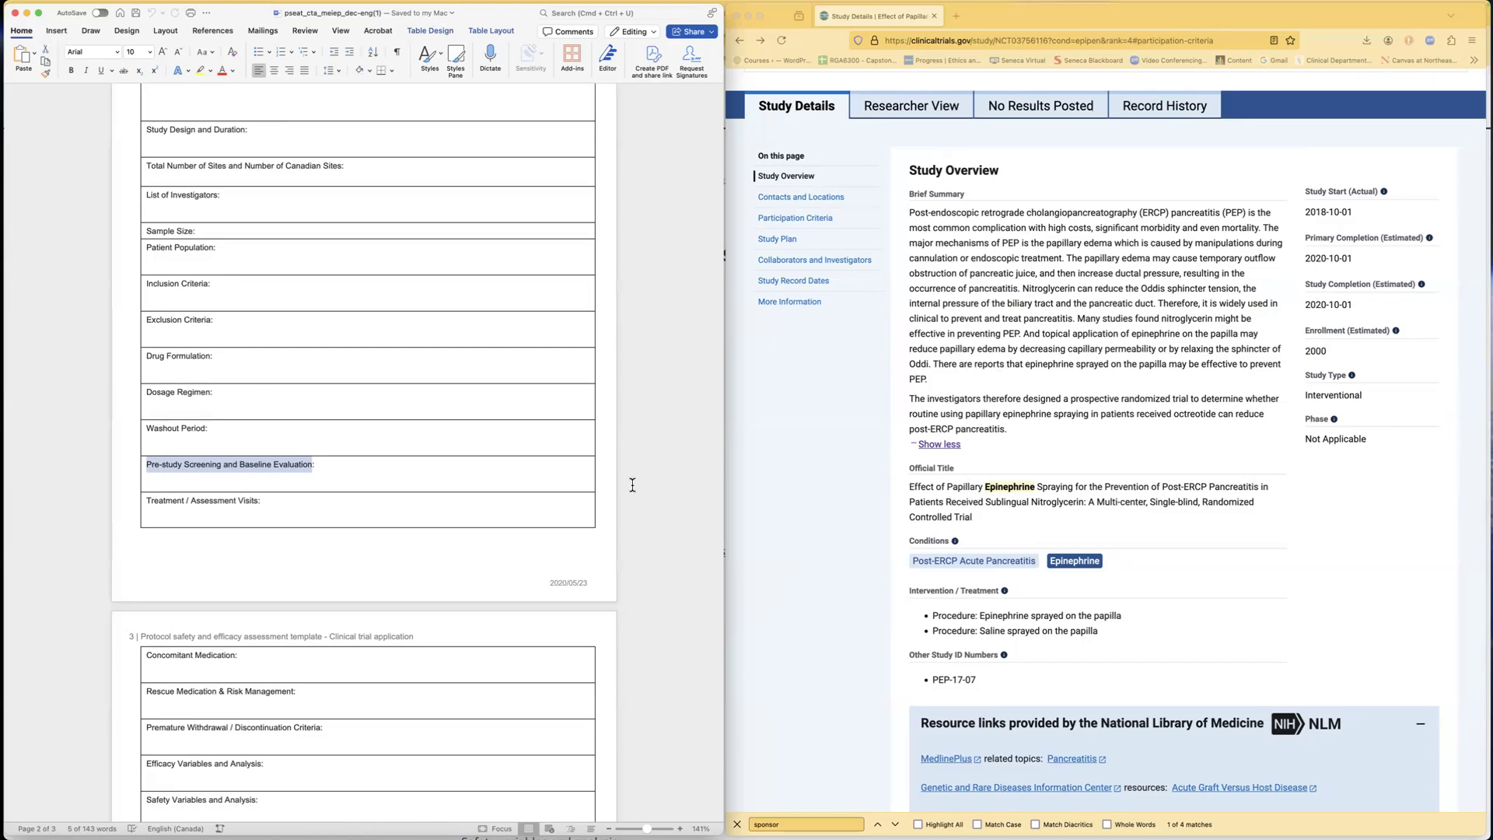
# Step: Highlight the template's Treatment / Assessment Visits label and copy the study record's full title
pyautogui.scroll(-4, 214, 467)
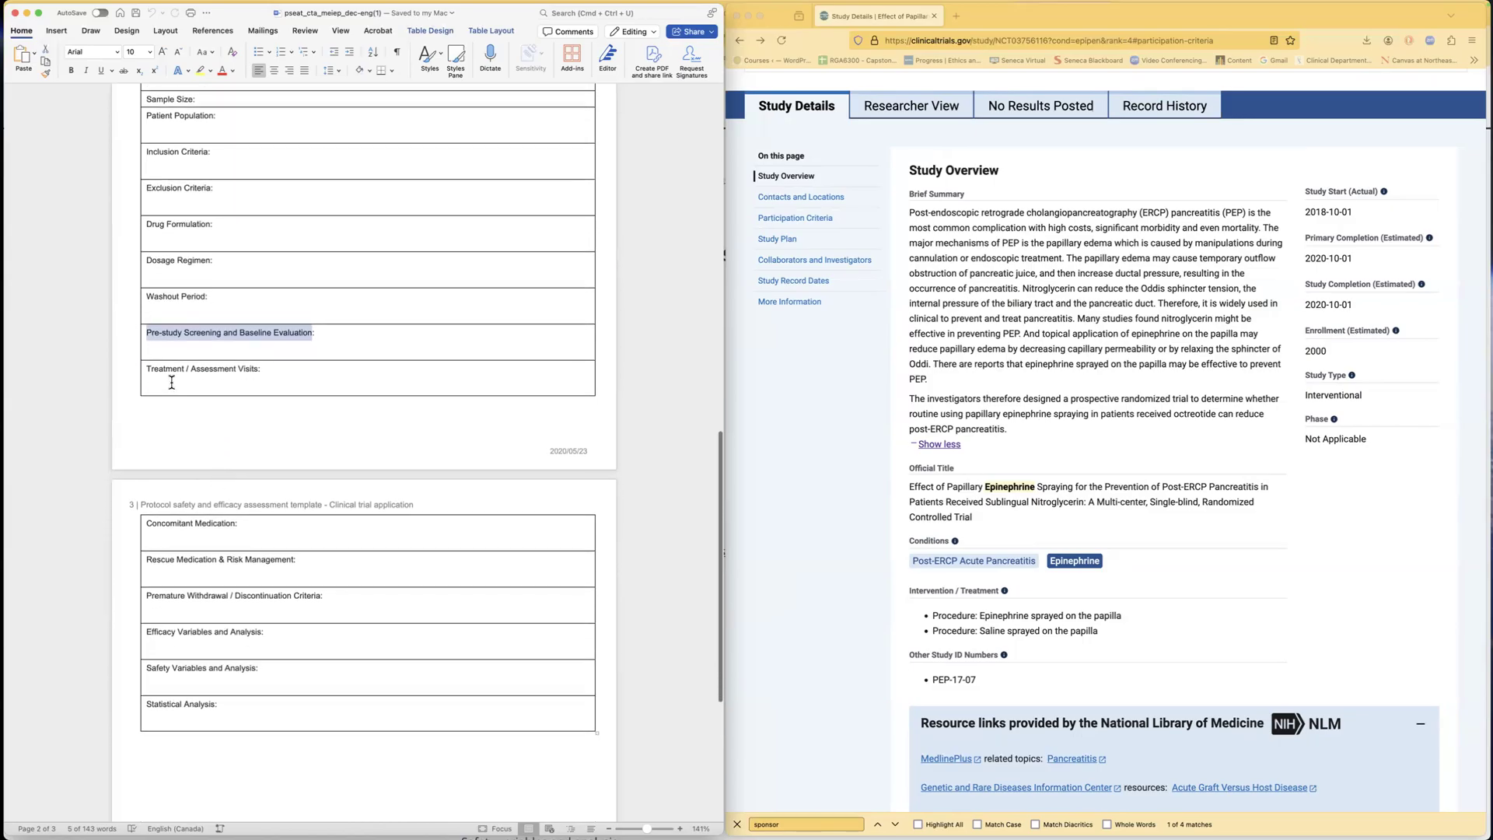
pyautogui.moveTo(147, 358); pyautogui.dragTo(270, 361)
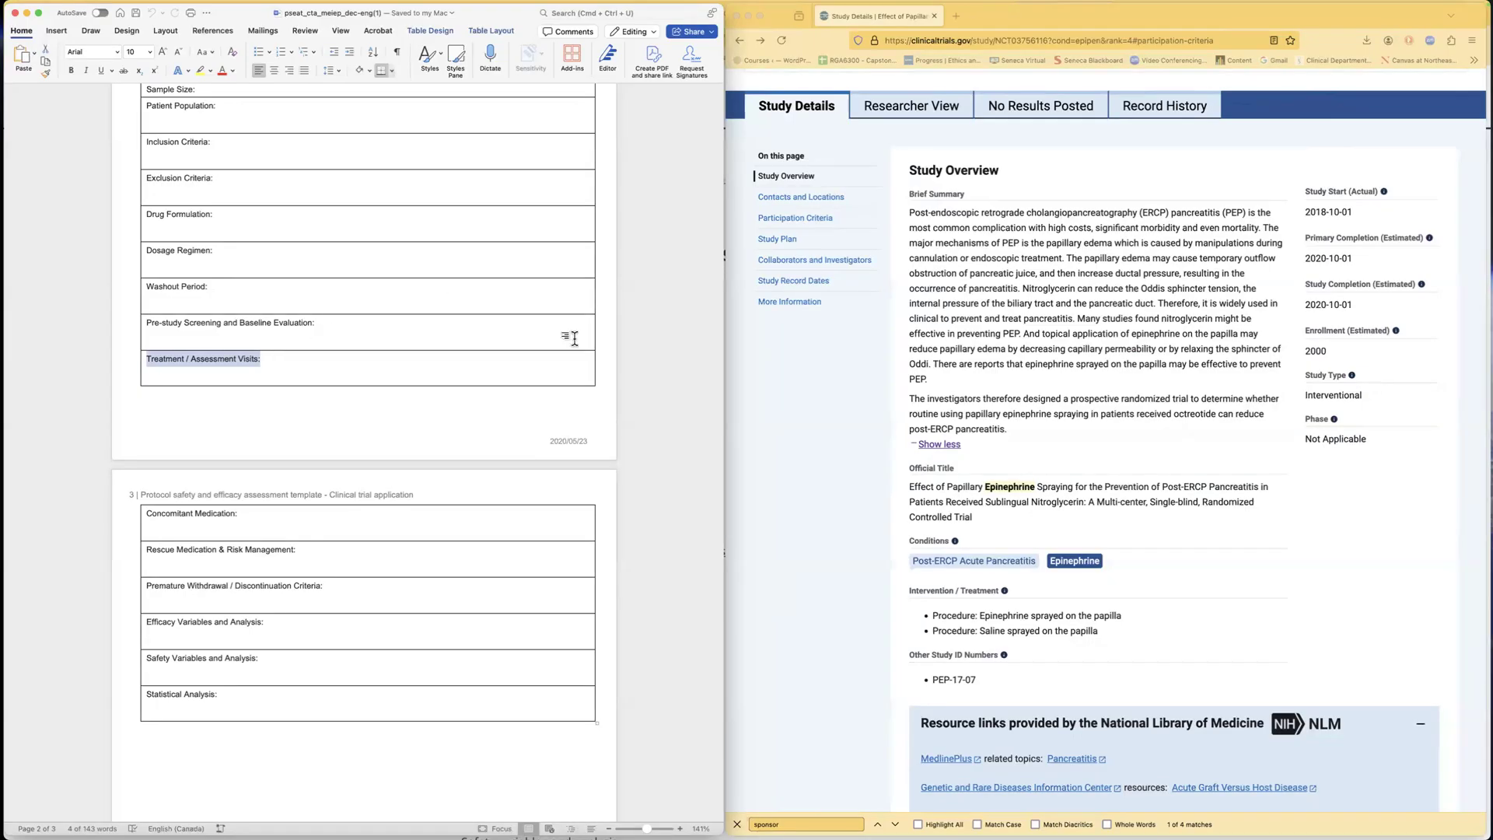
pyautogui.scroll(5, 962, 343)
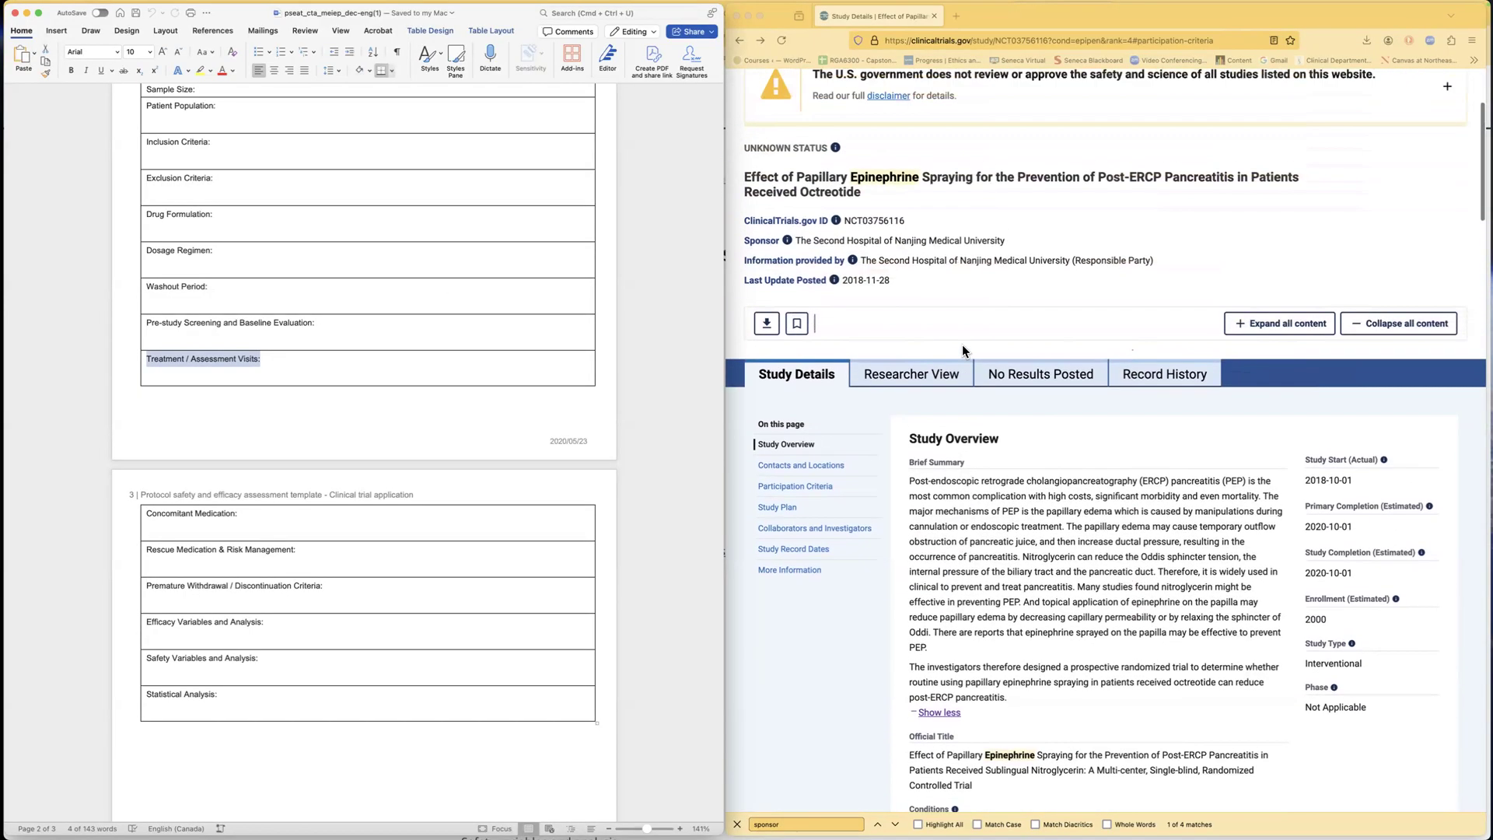
pyautogui.moveTo(747, 280); pyautogui.dragTo(869, 301)
pyautogui.rightClick(839, 280)
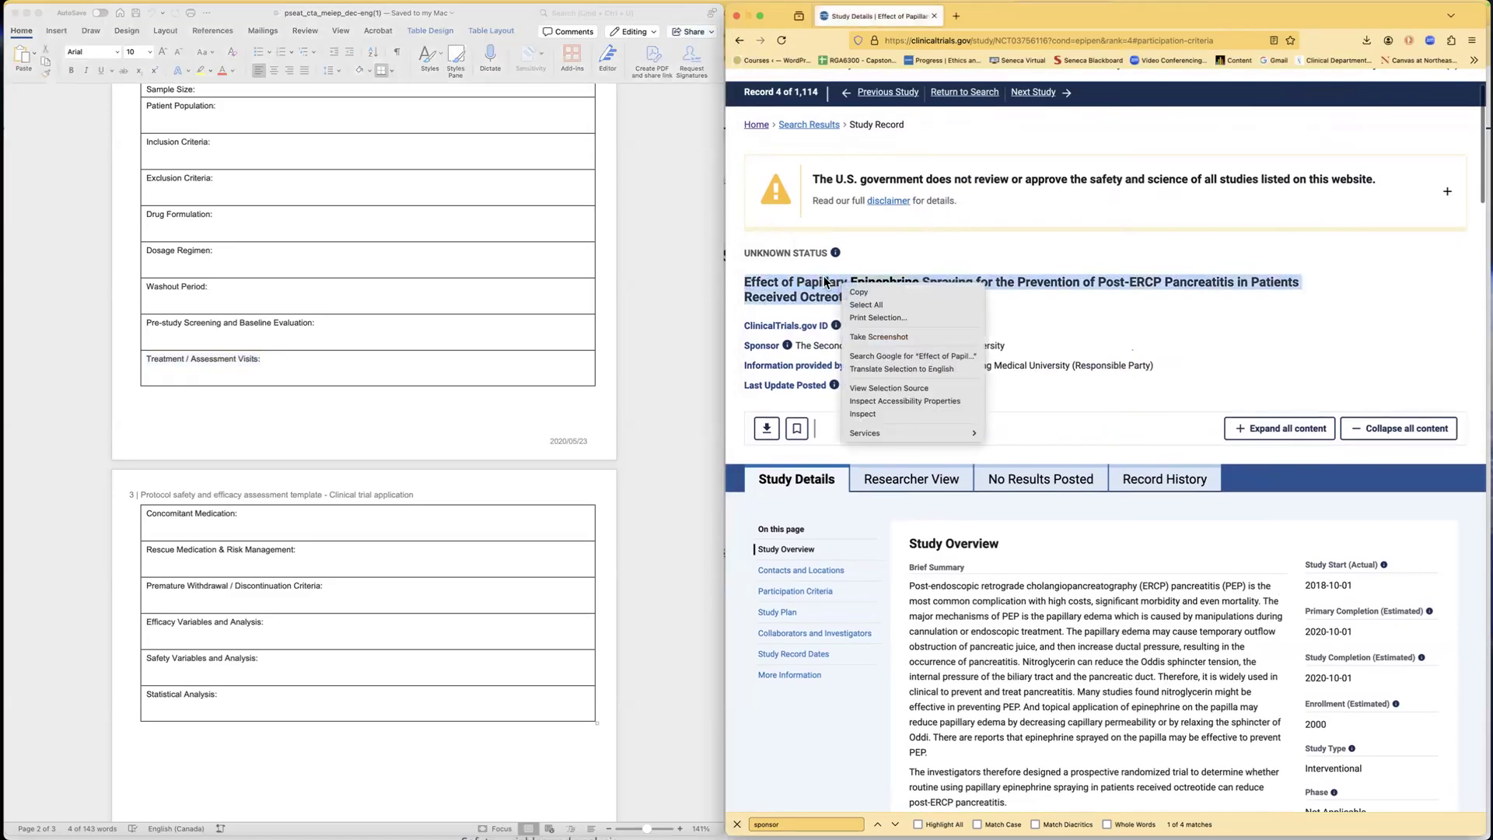
pyautogui.click(849, 292)
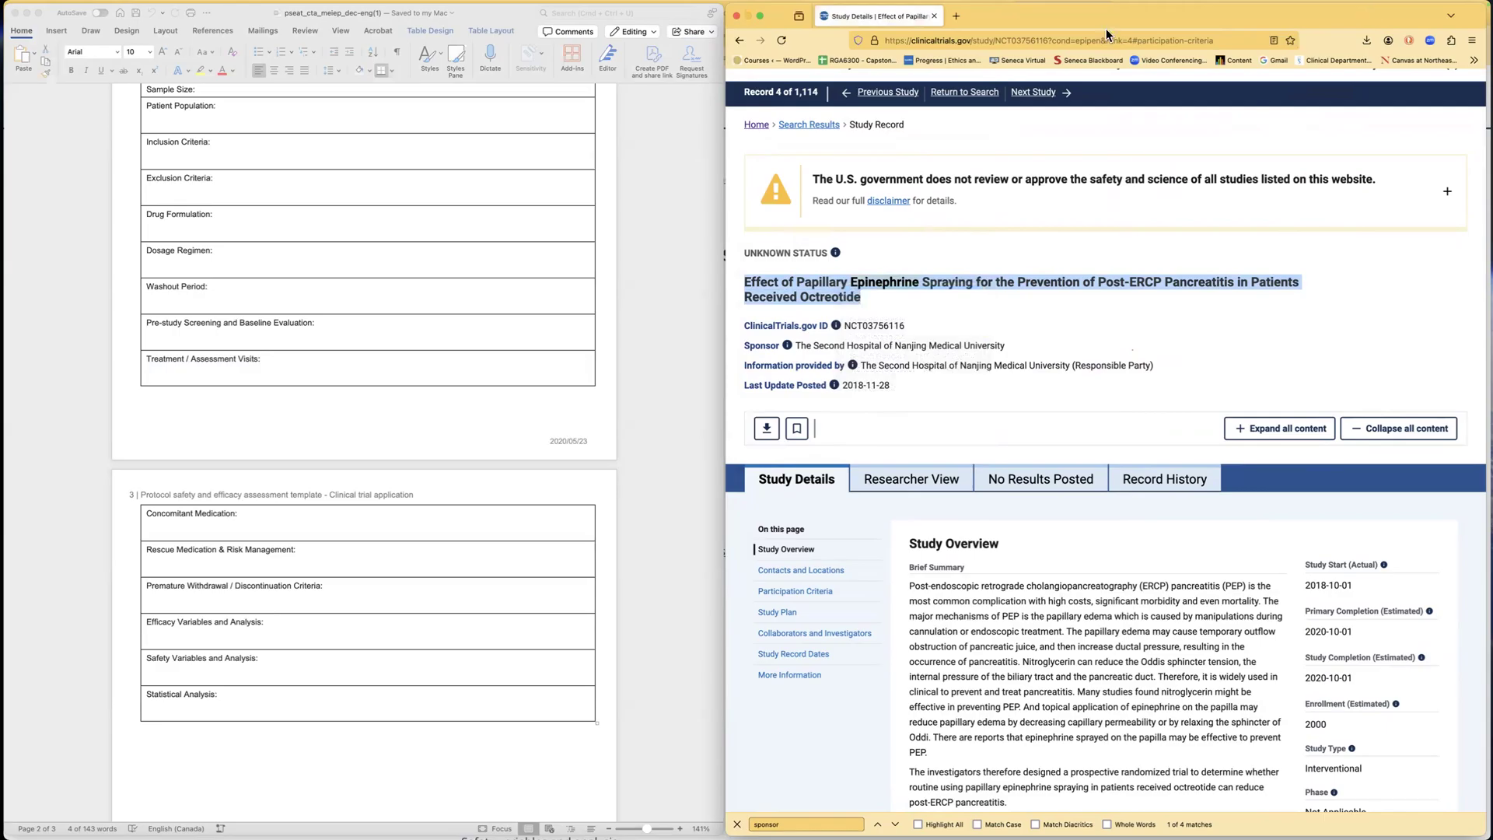
# Step: Search Google in a new browser tab for the copied study title preceded by "tocol"
pyautogui.click(957, 16)
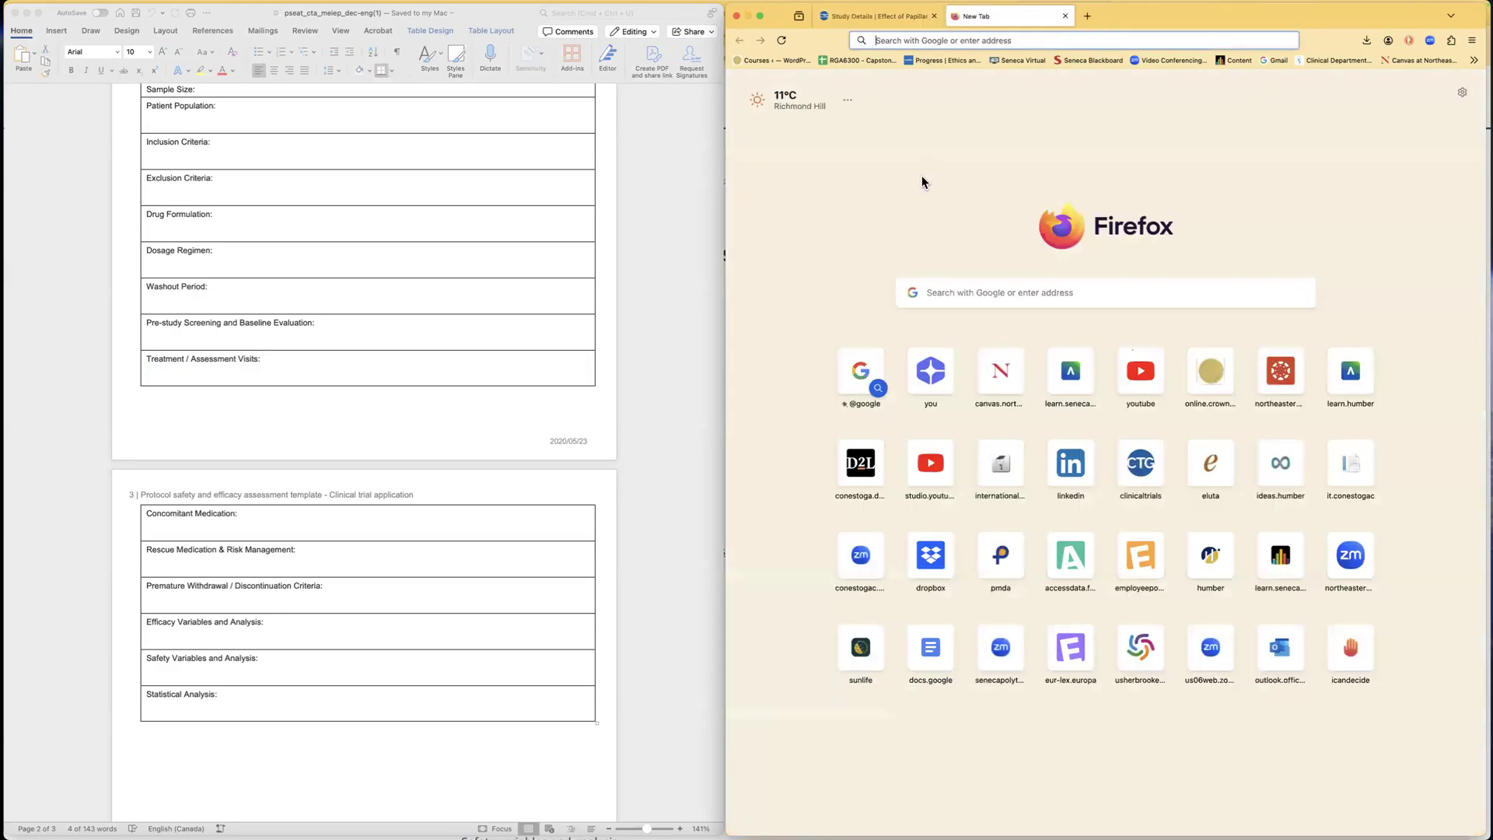
pyautogui.click(932, 296)
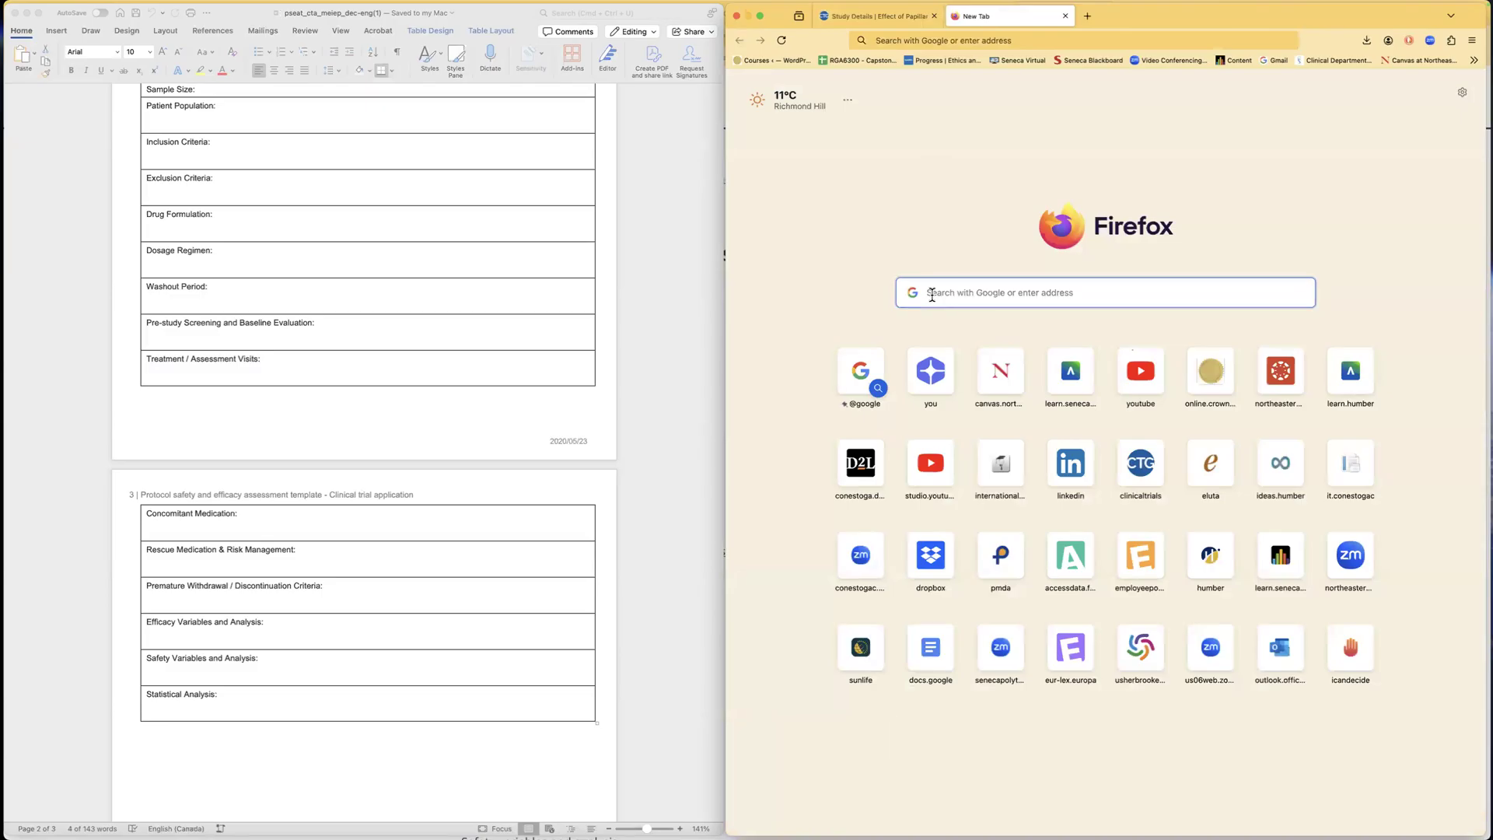
pyautogui.press('super+v')
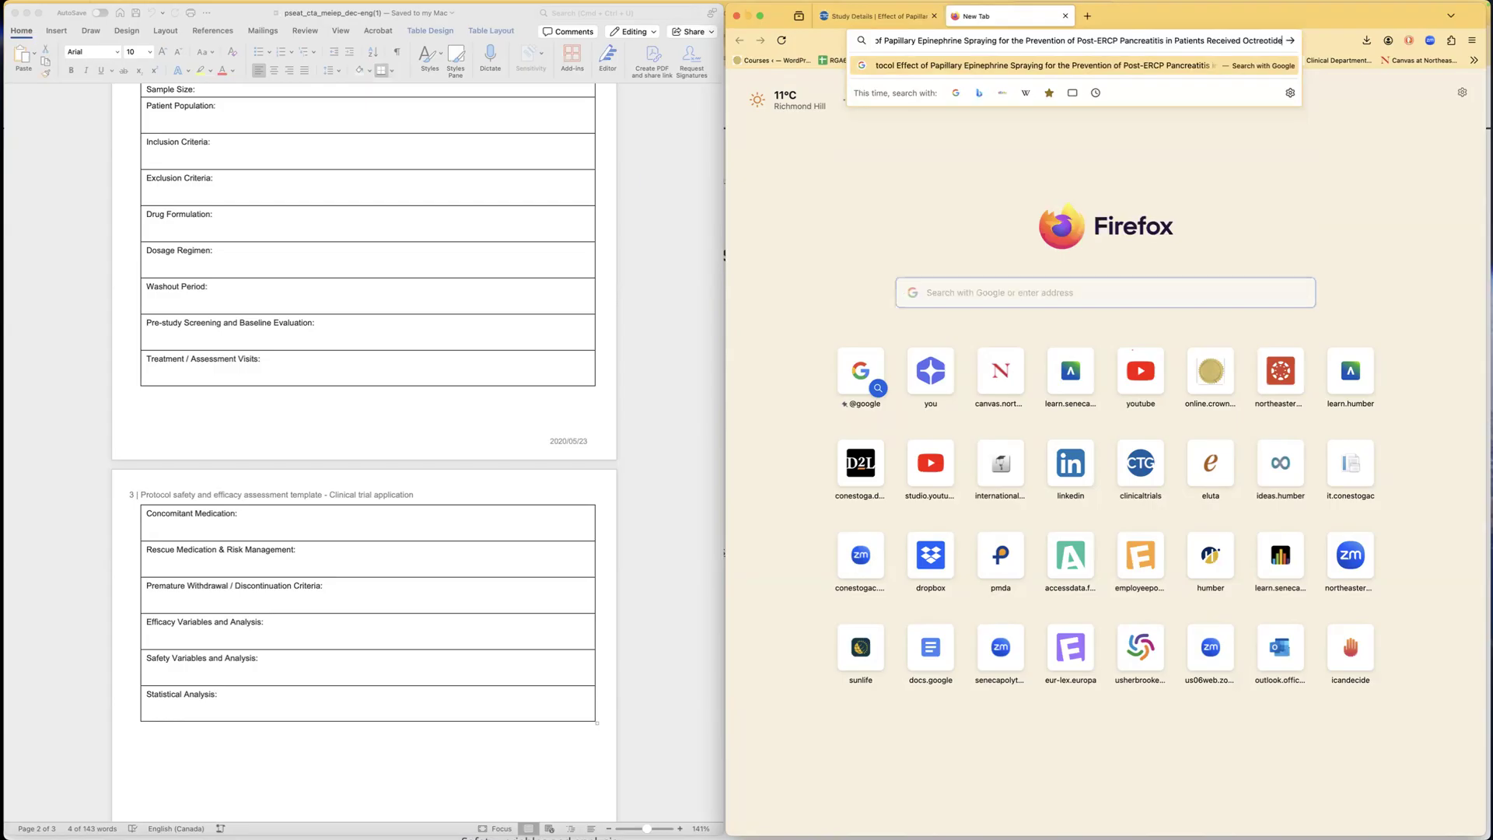
pyautogui.press('Return')
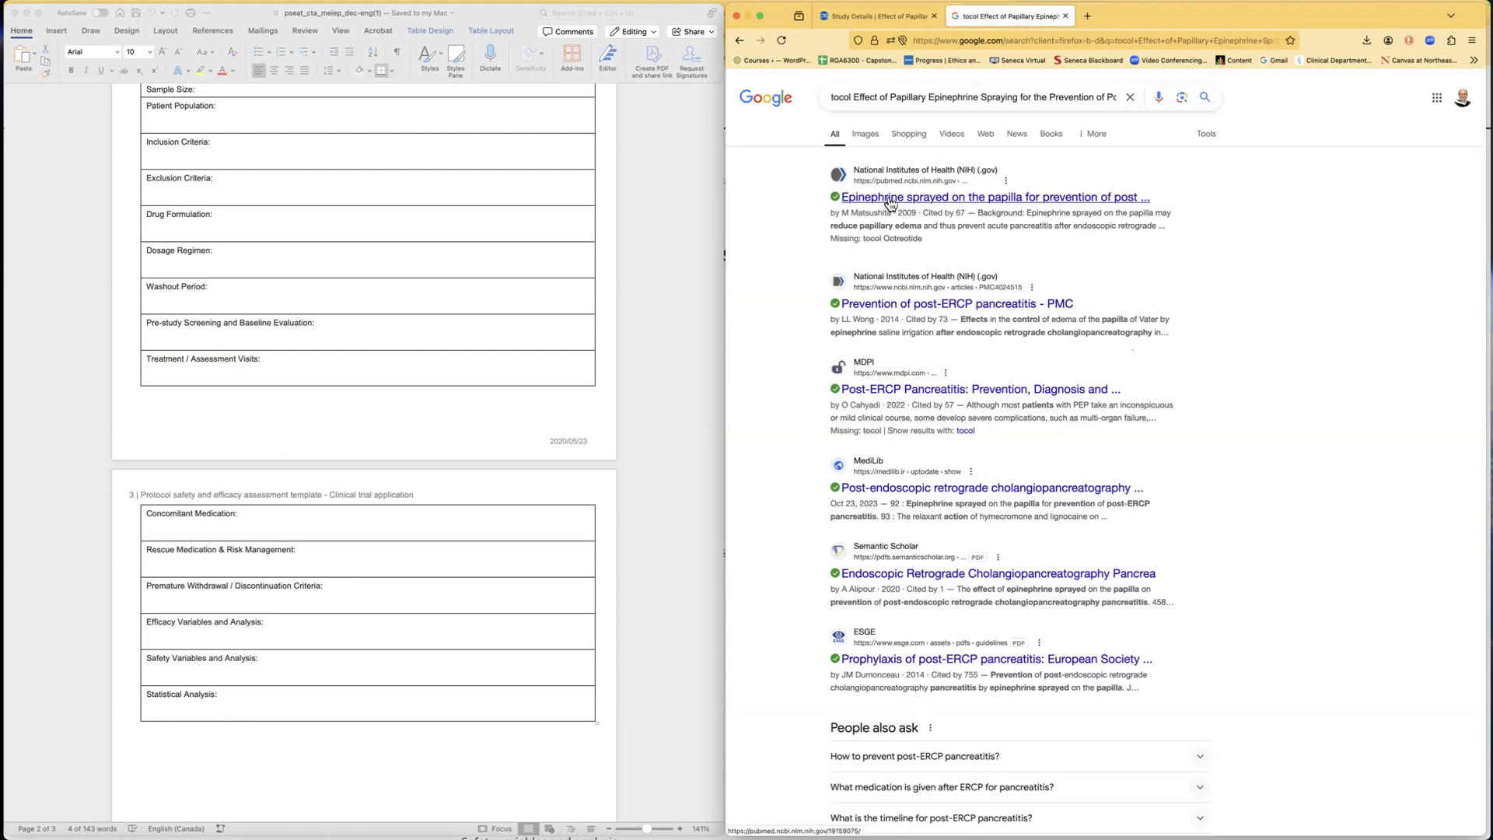
# Step: Open the PubMed article on epinephrine sprayed on the papilla, highlight the randomization and dosing text in Methods, and return to the template's assessment fields
pyautogui.click(949, 199)
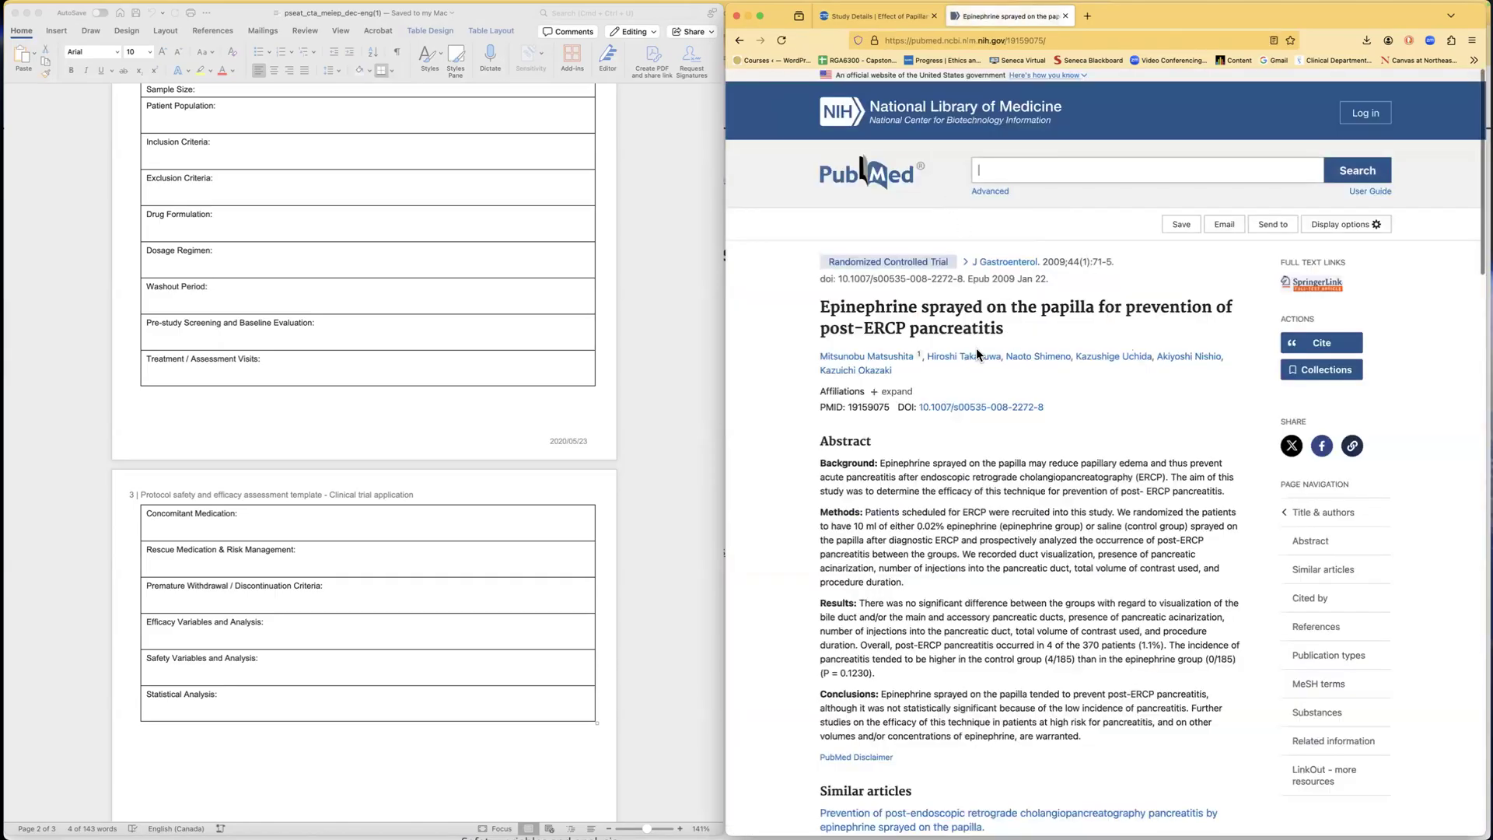
pyautogui.scroll(-2, 950, 417)
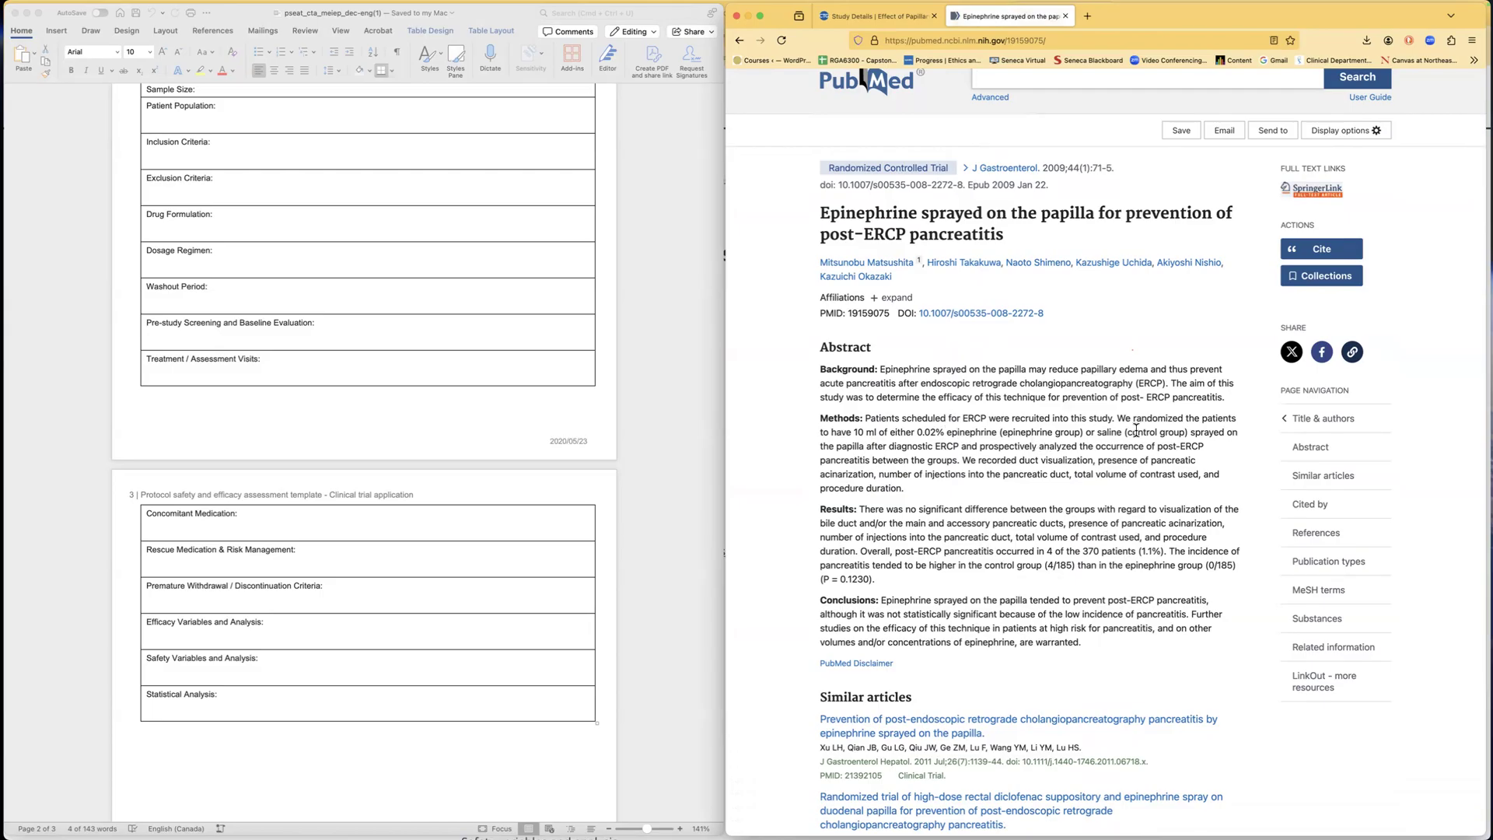
pyautogui.moveTo(1117, 420)
pyautogui.mouseDown()
pyautogui.moveTo(1151, 422)
pyautogui.moveTo(891, 437)
pyautogui.moveTo(1242, 437)
pyautogui.mouseUp()
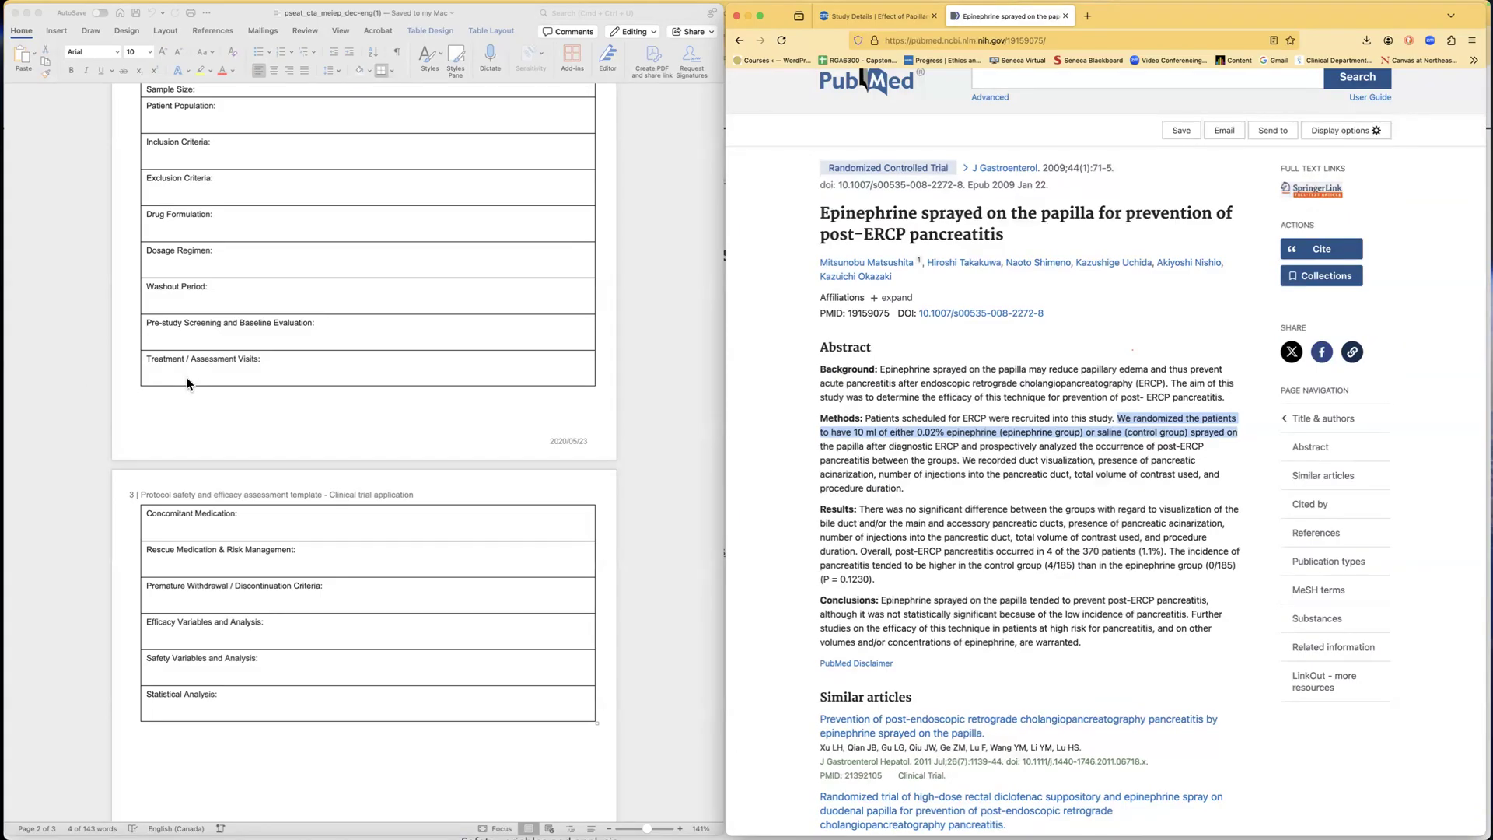
pyautogui.scroll(4, 196, 381)
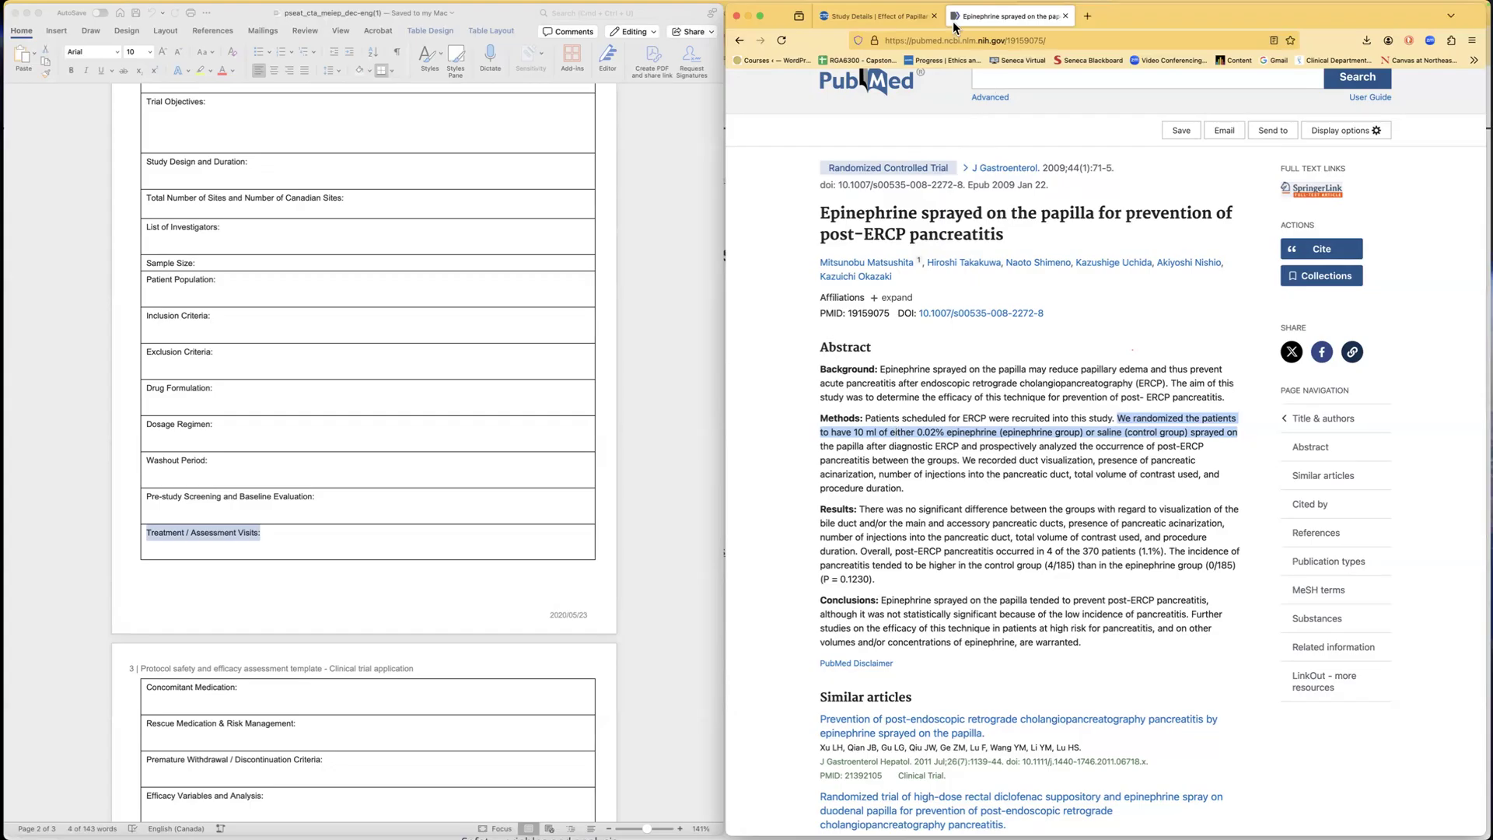
# Step: Compare the study record's title with the PubMed epinephrine article and highlight "370 patients" in the article's Results
pyautogui.click(879, 16)
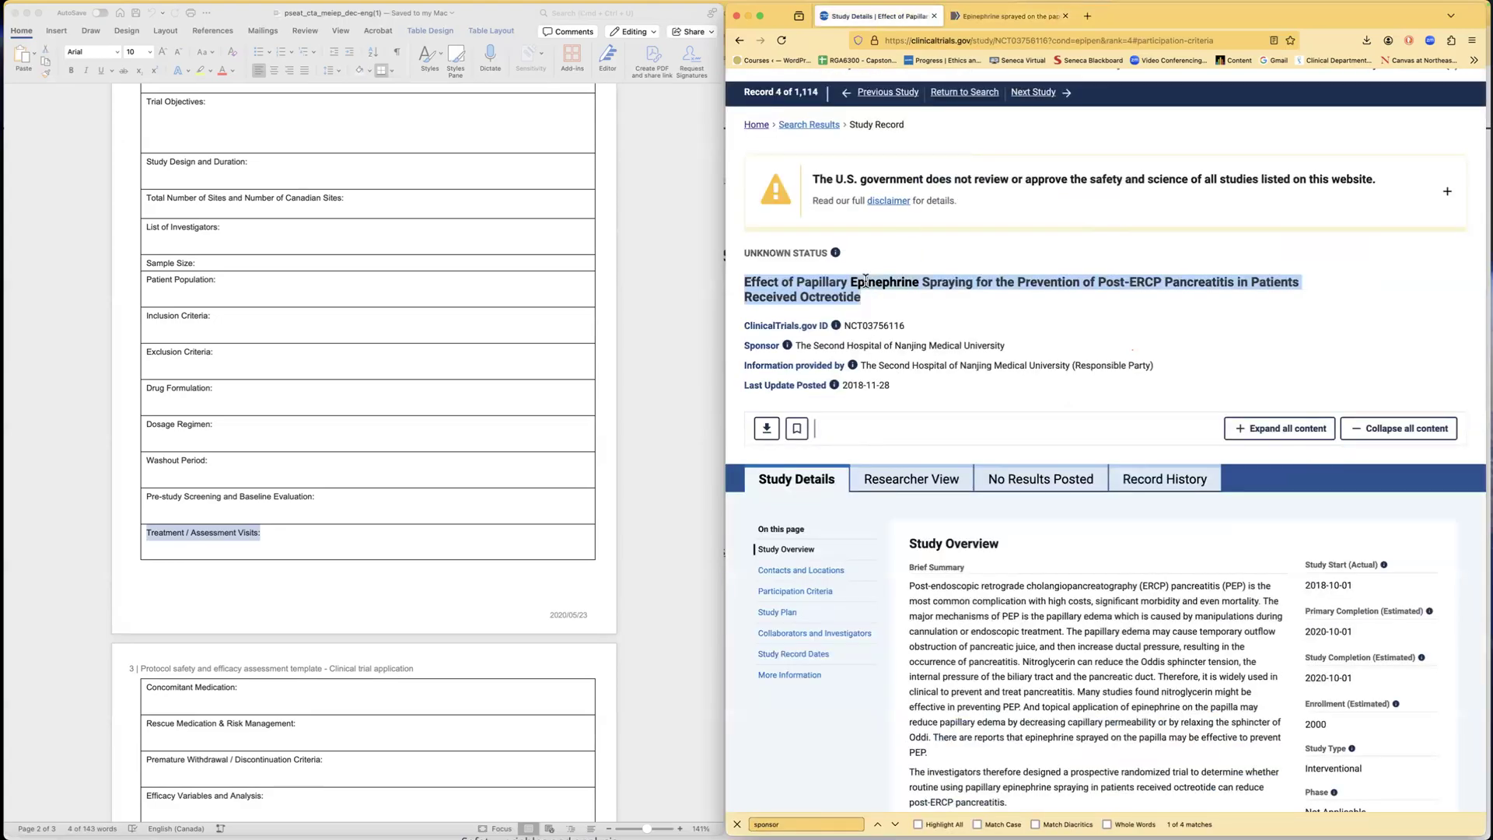
pyautogui.click(744, 283)
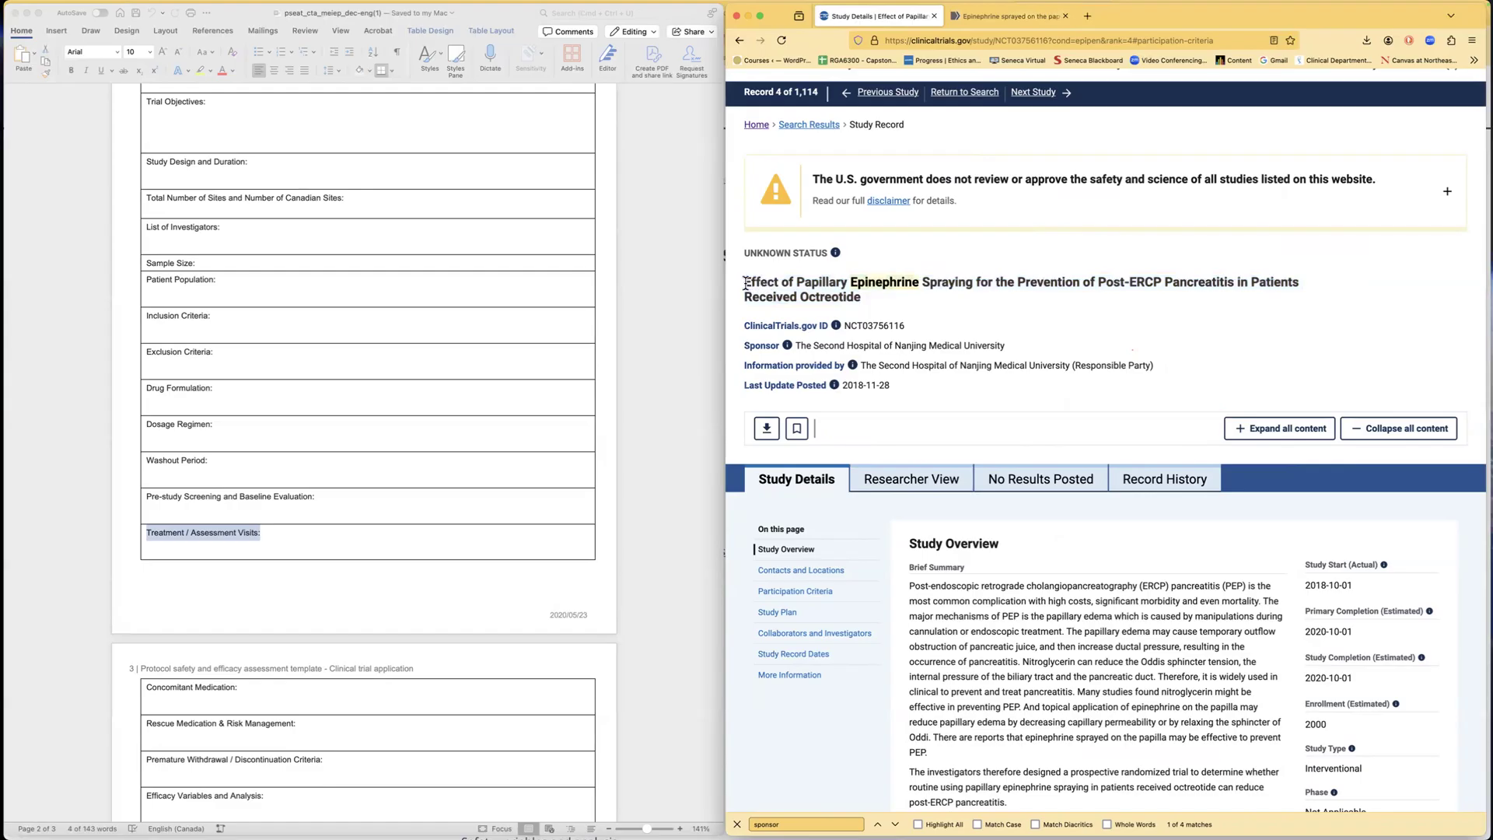
pyautogui.click(998, 19)
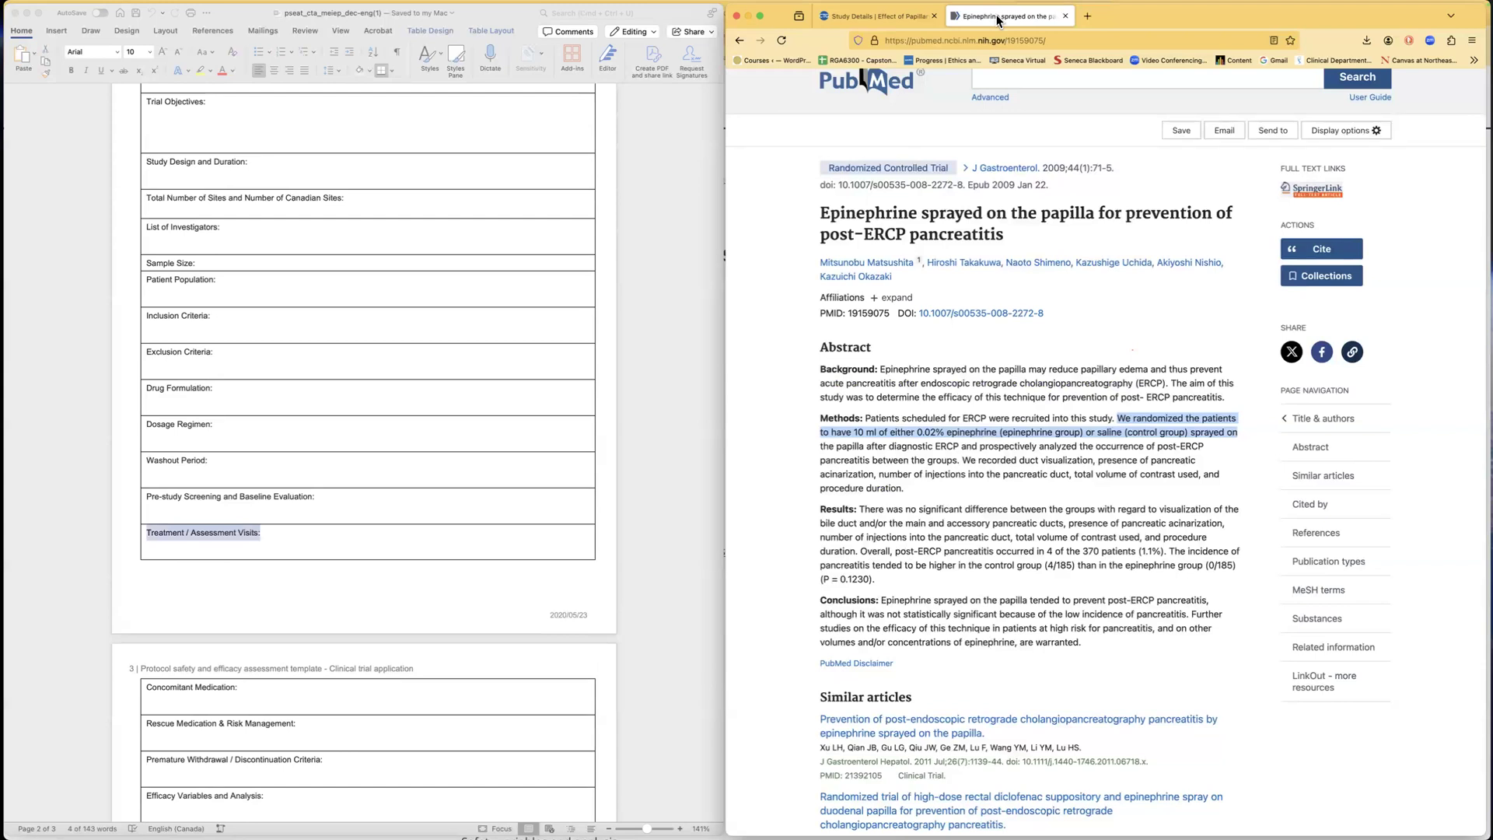
pyautogui.scroll(-5, 940, 277)
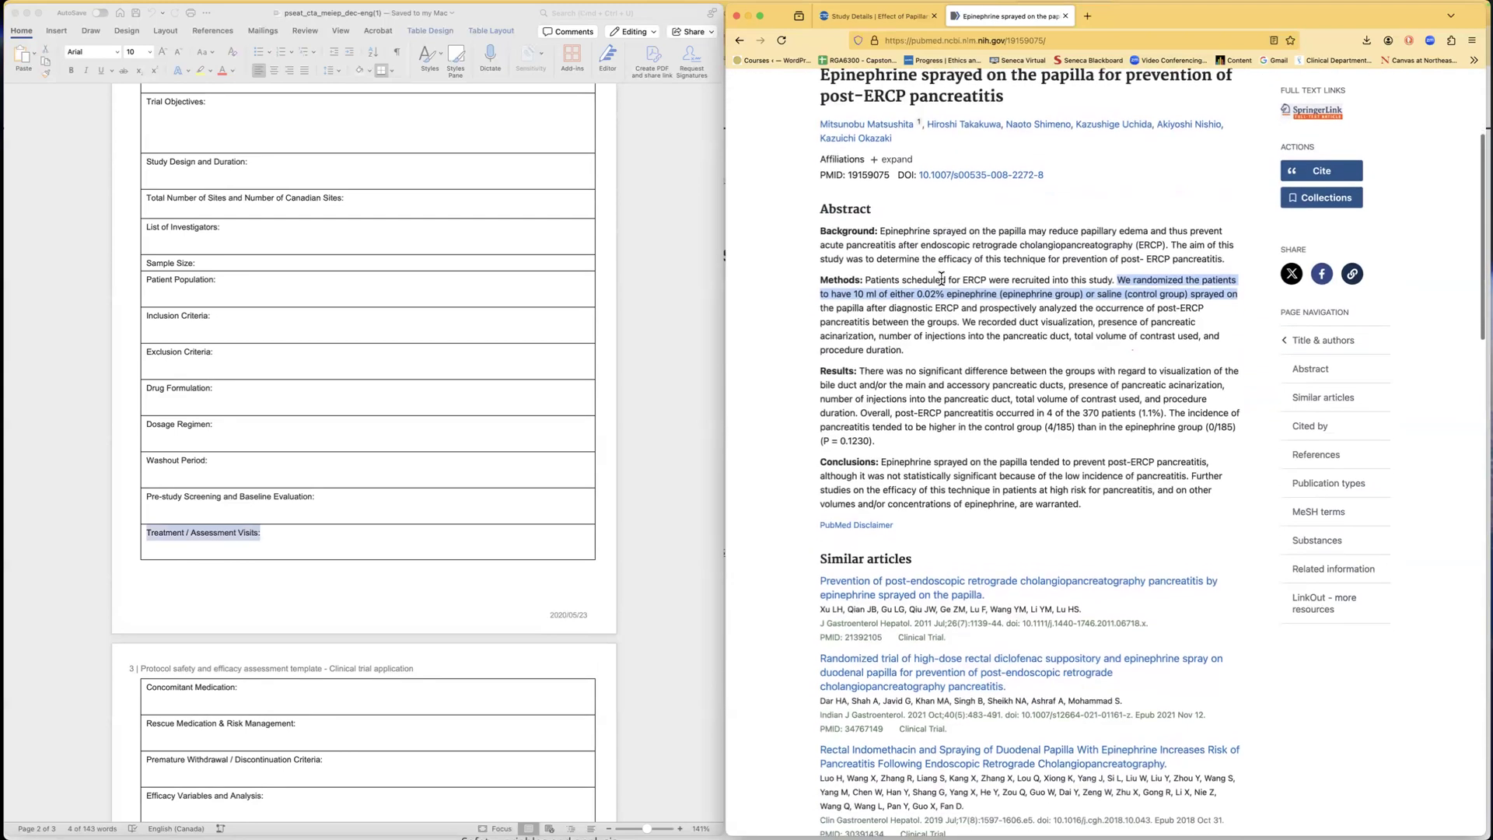
pyautogui.scroll(-2, 932, 271)
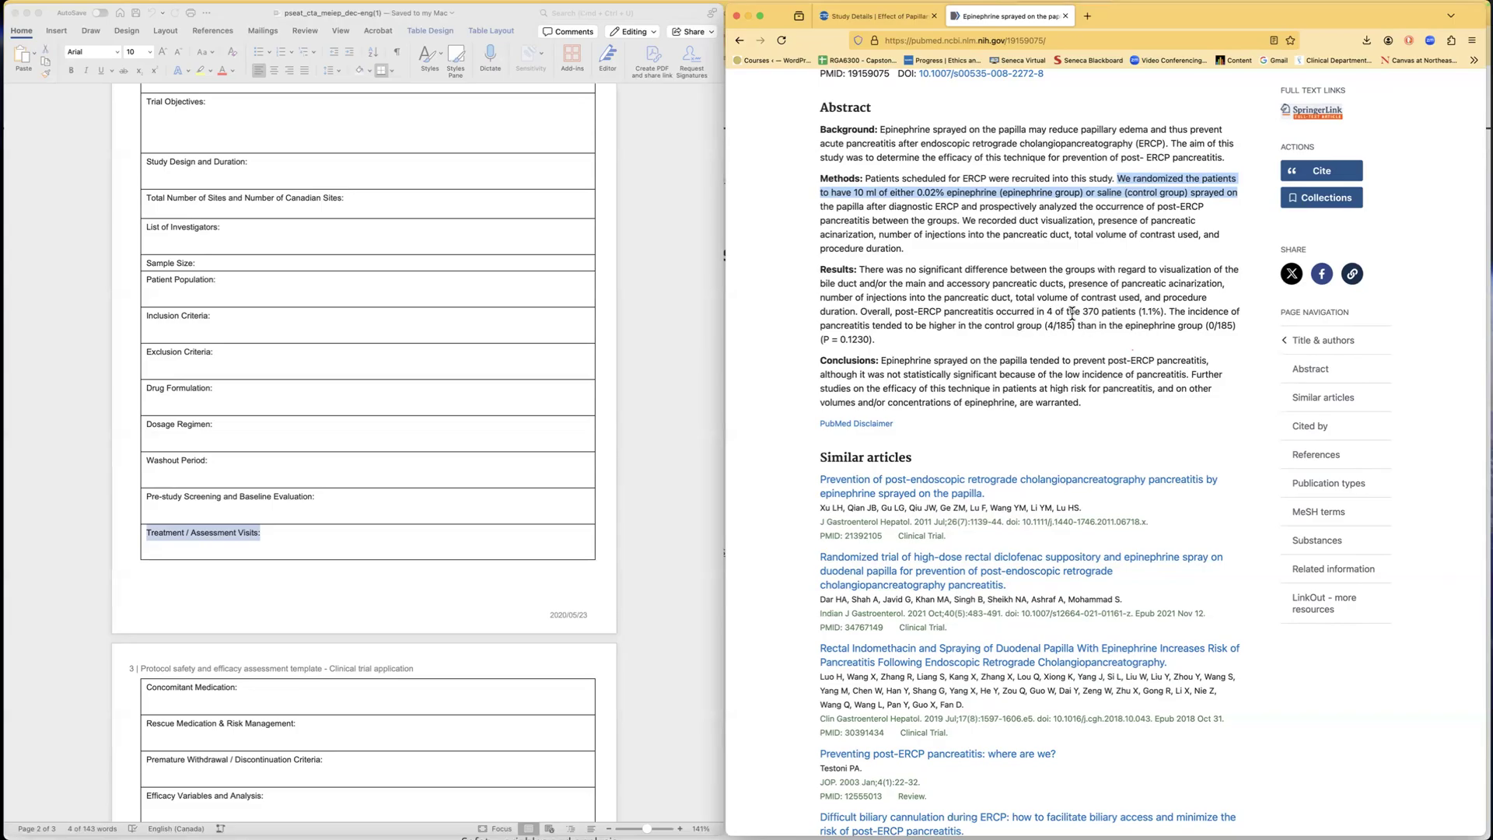
pyautogui.moveTo(1083, 313); pyautogui.dragTo(1135, 314)
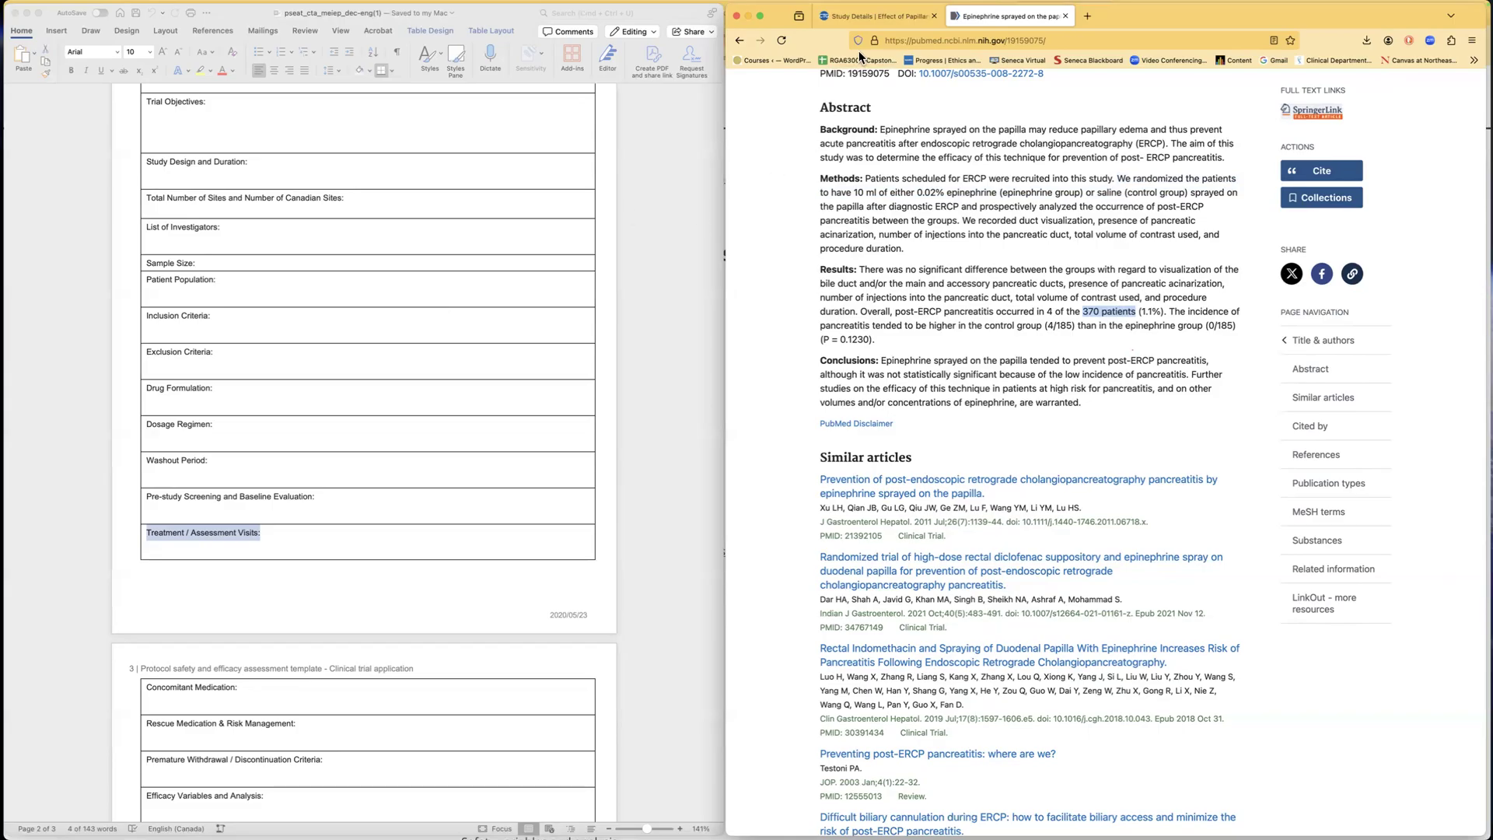
# Step: Compare the study record and the PubMed article against the template's protocol fields, placing the cursor in Trial Objectives
pyautogui.click(865, 17)
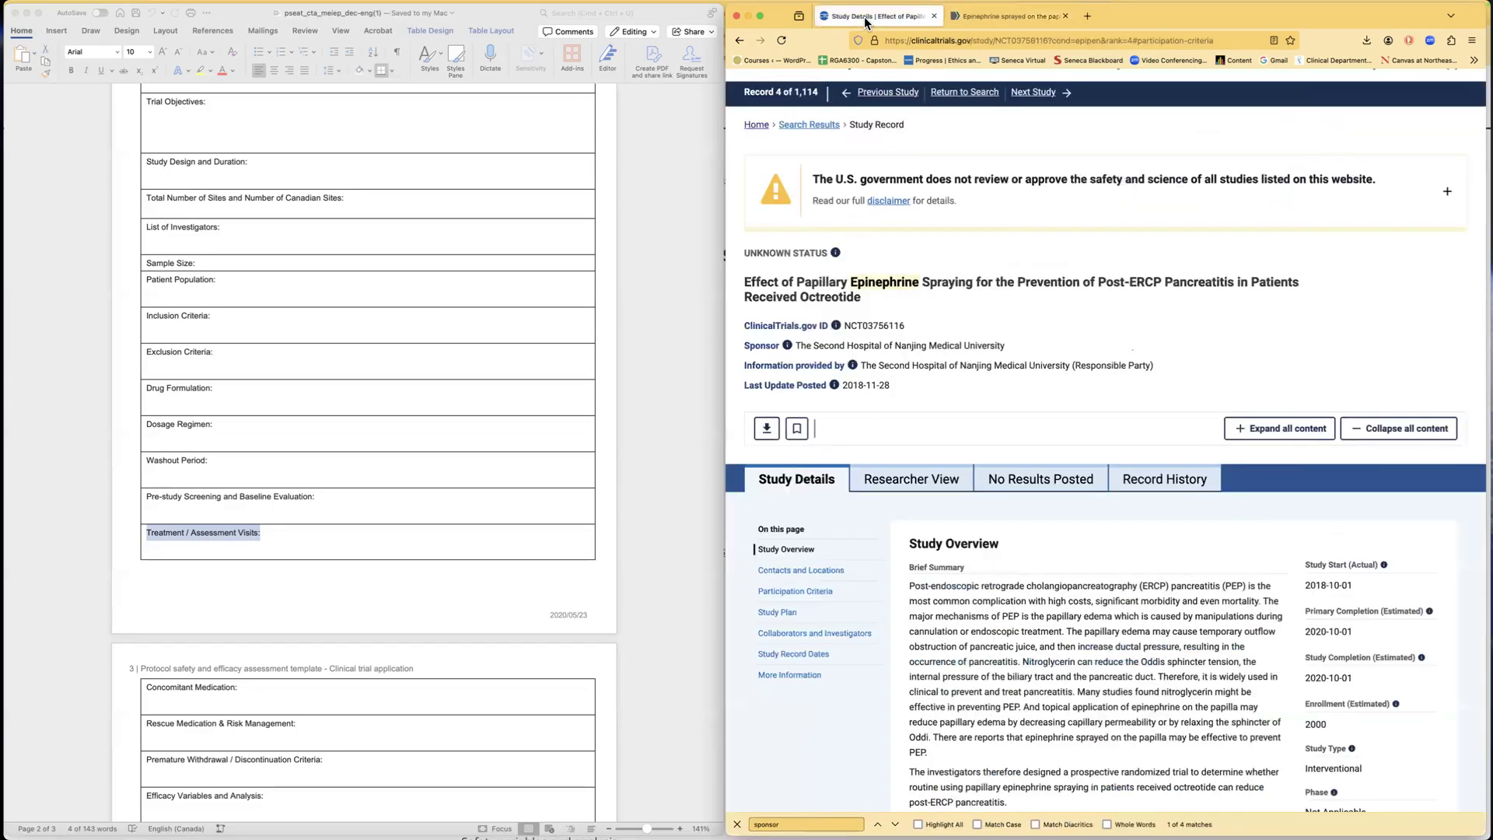
pyautogui.click(984, 17)
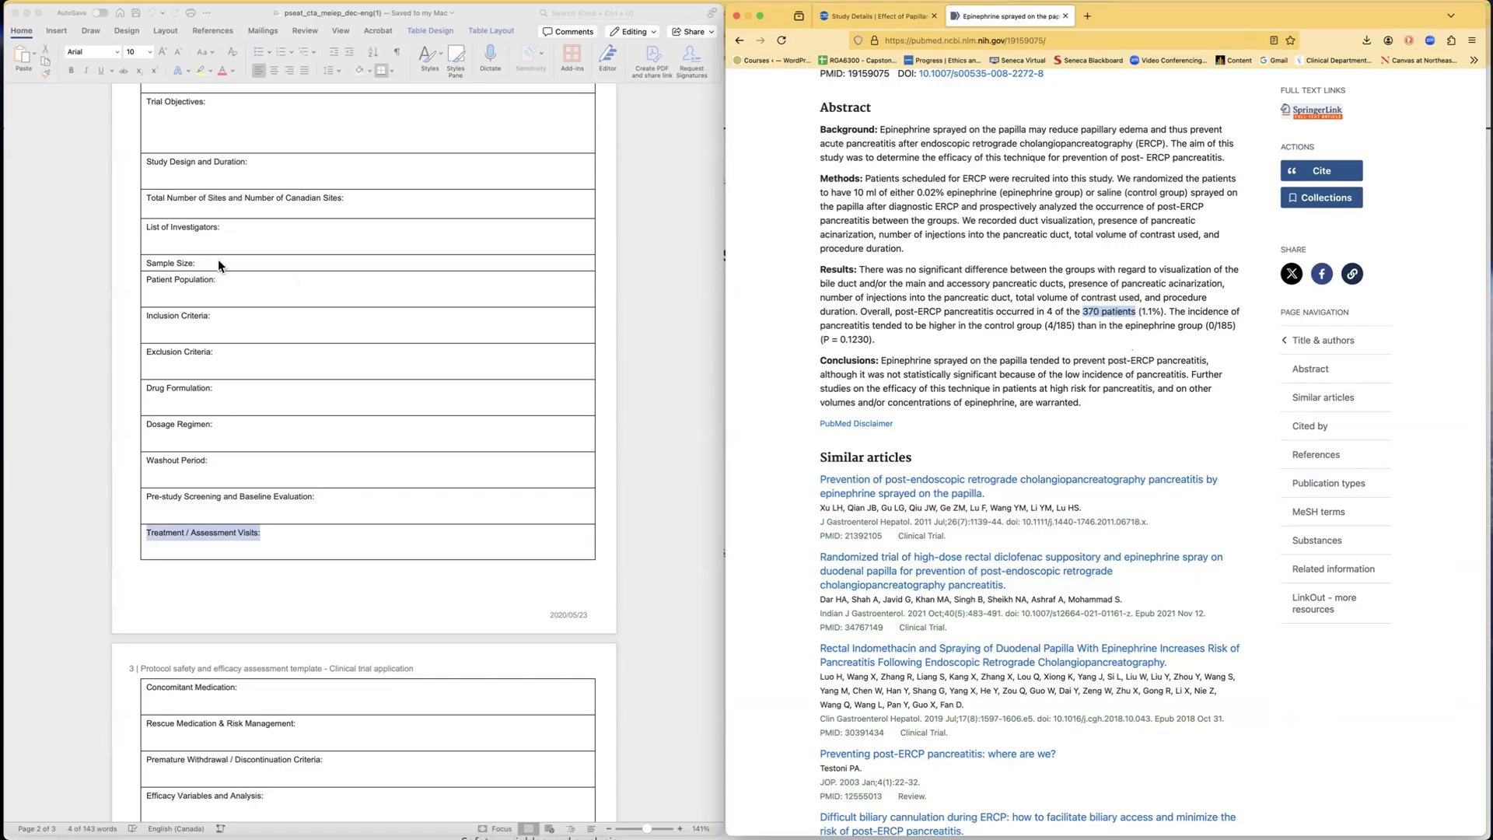
pyautogui.scroll(3, 256, 257)
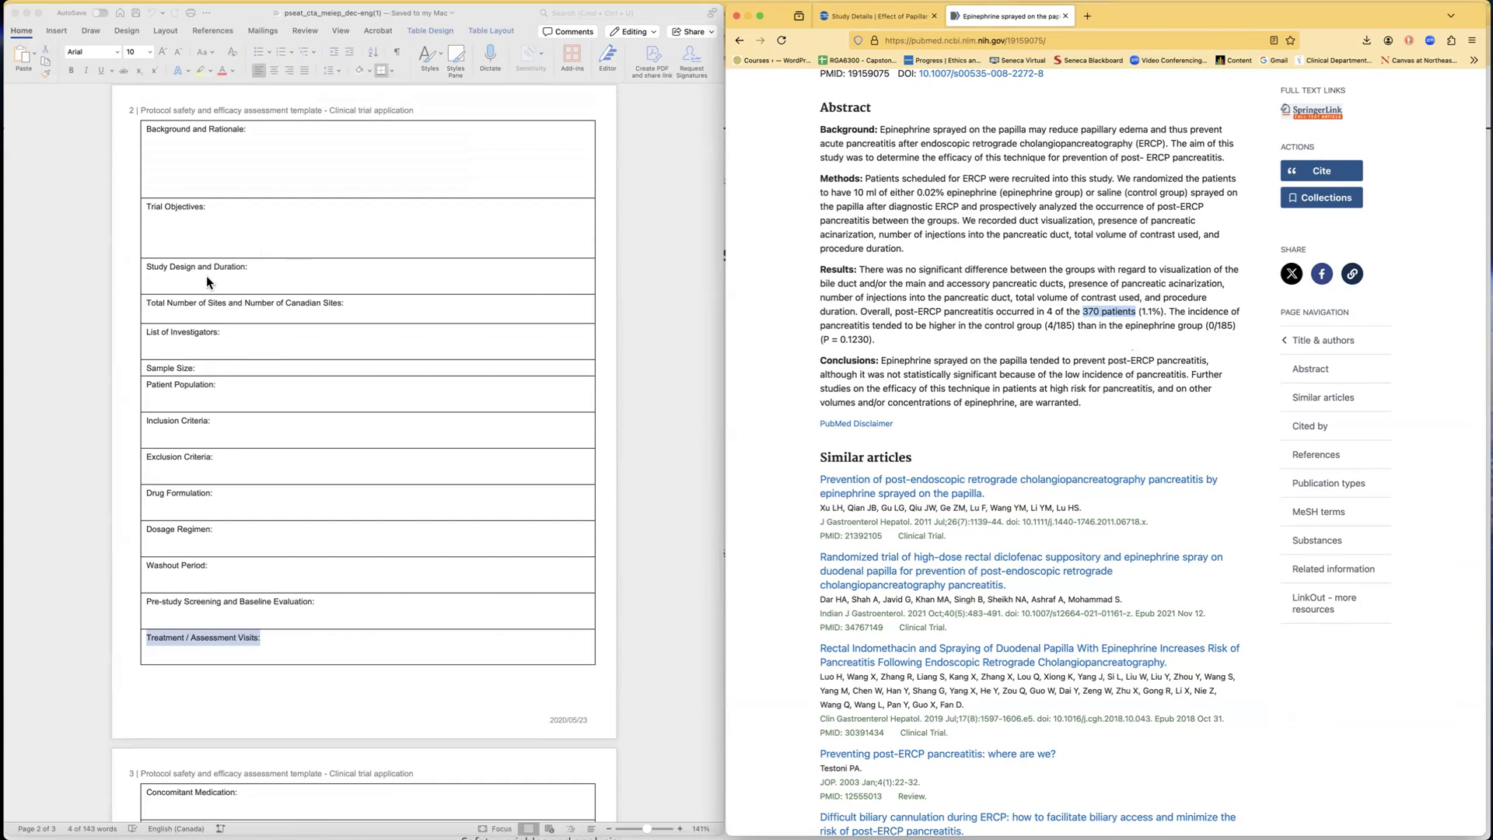
pyautogui.scroll(5, 883, 348)
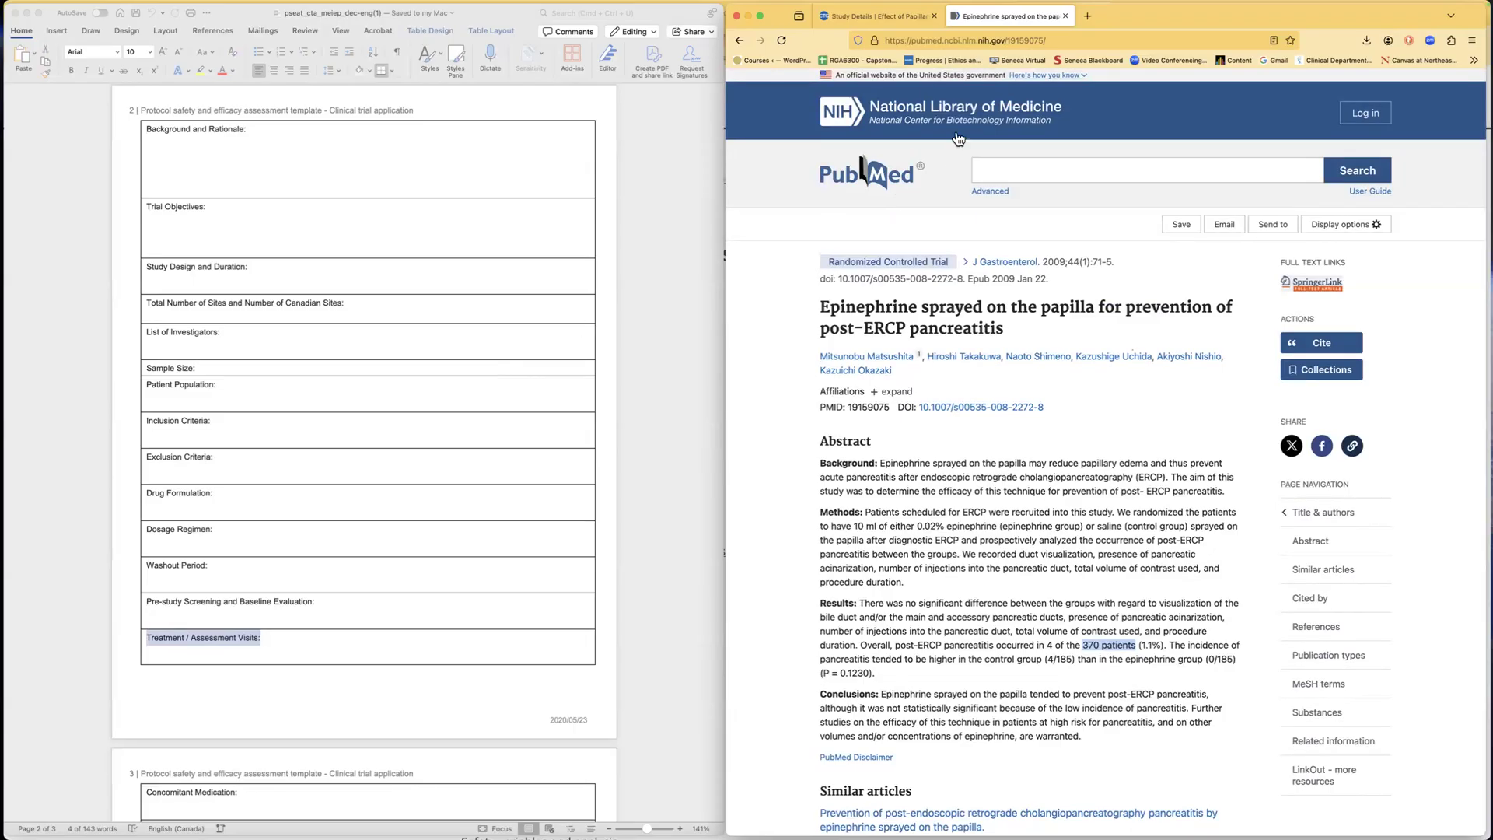
pyautogui.click(871, 19)
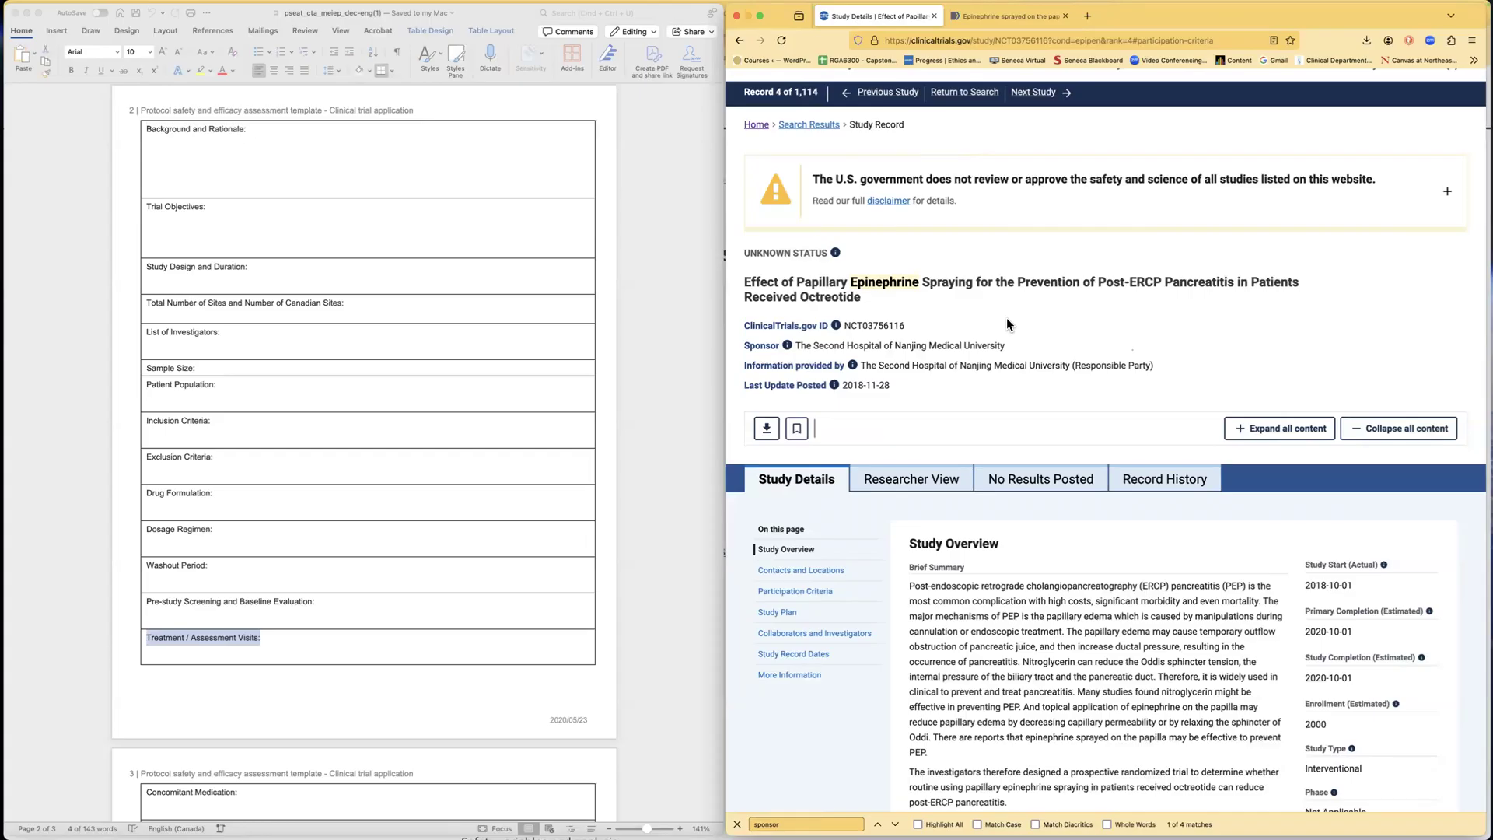
pyautogui.click(182, 230)
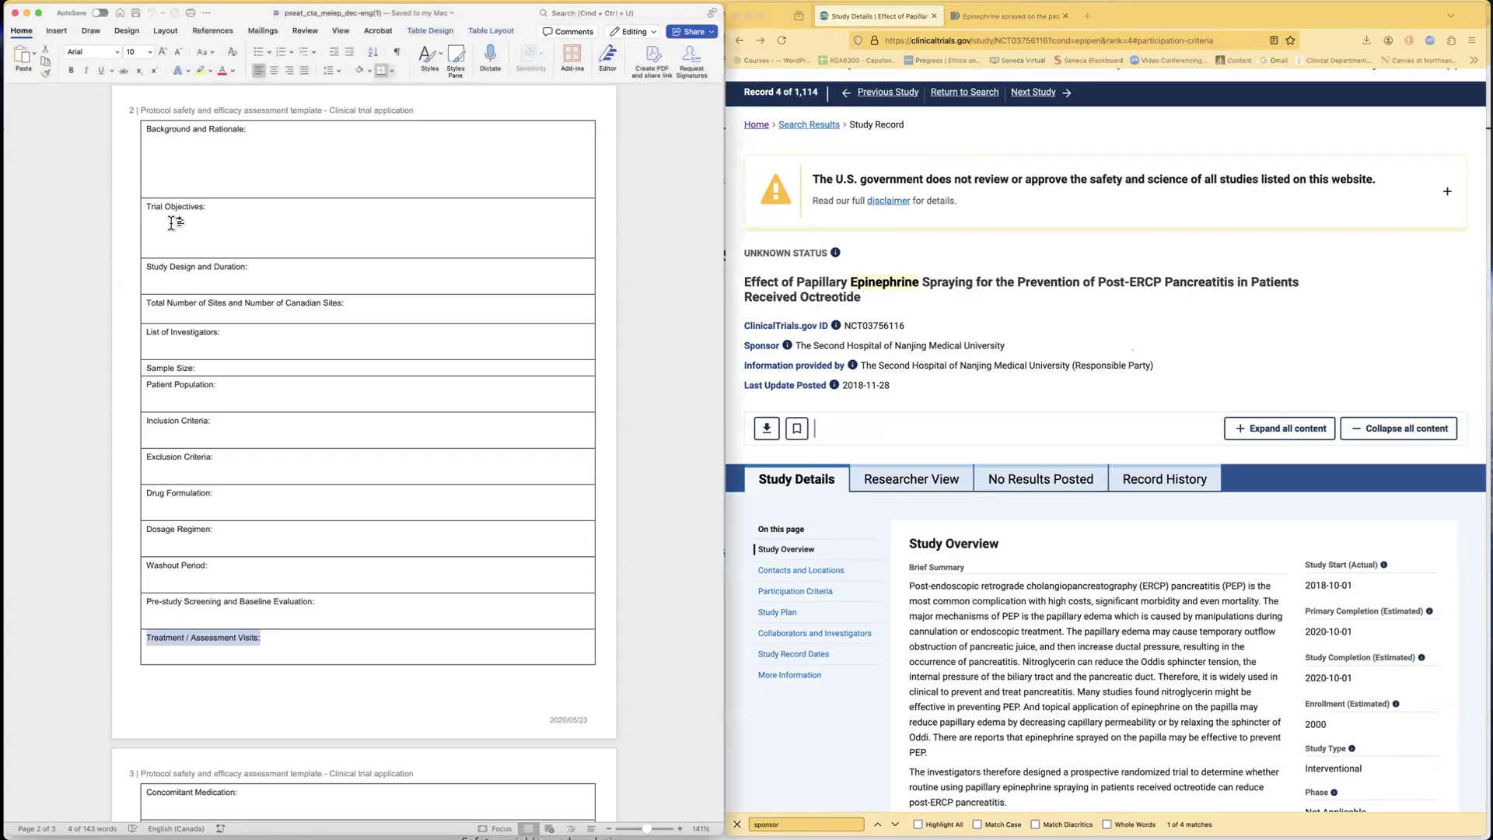
pyautogui.click(171, 223)
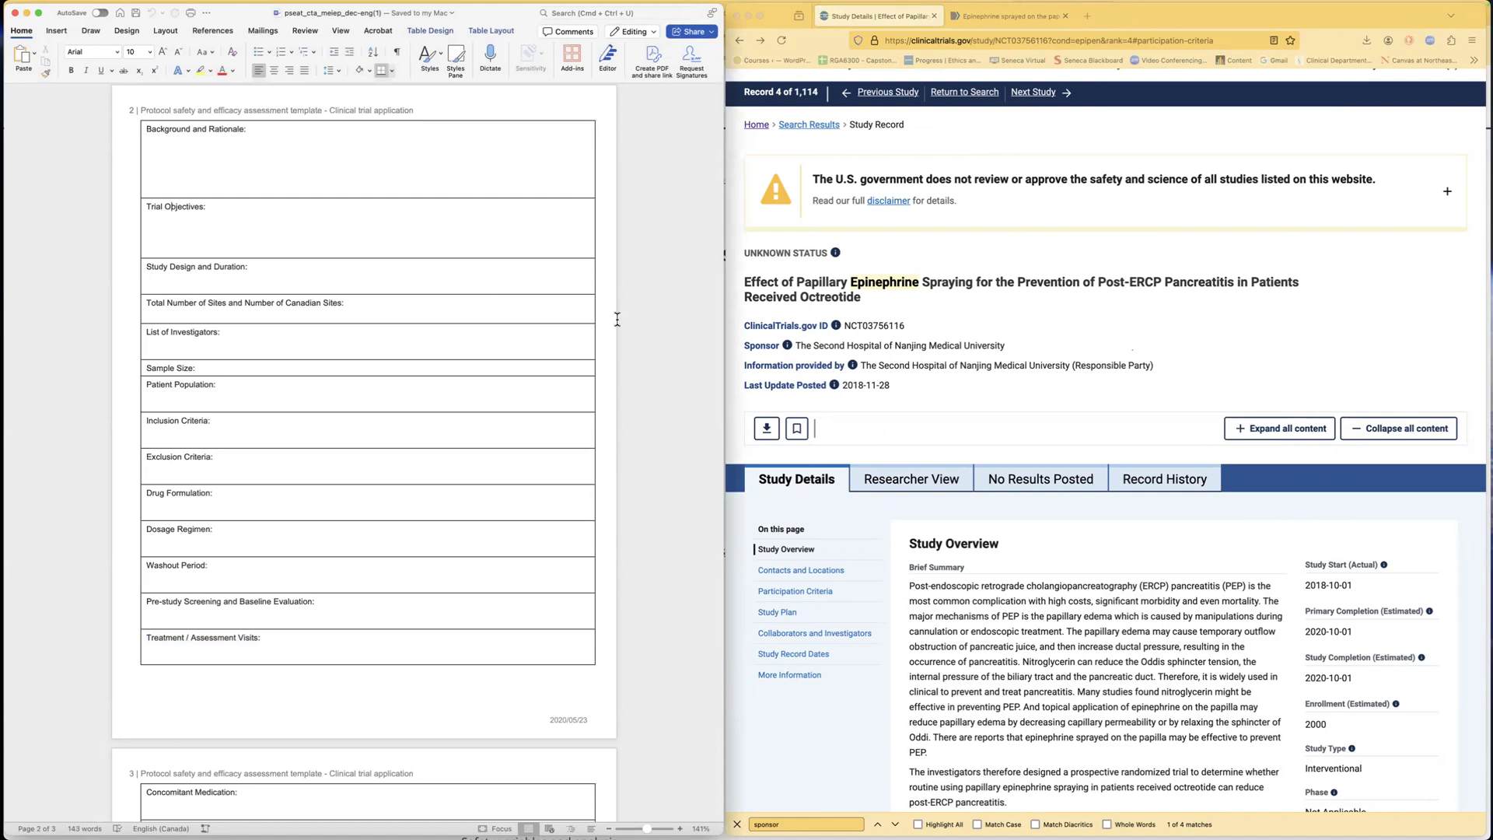
pyautogui.click(992, 16)
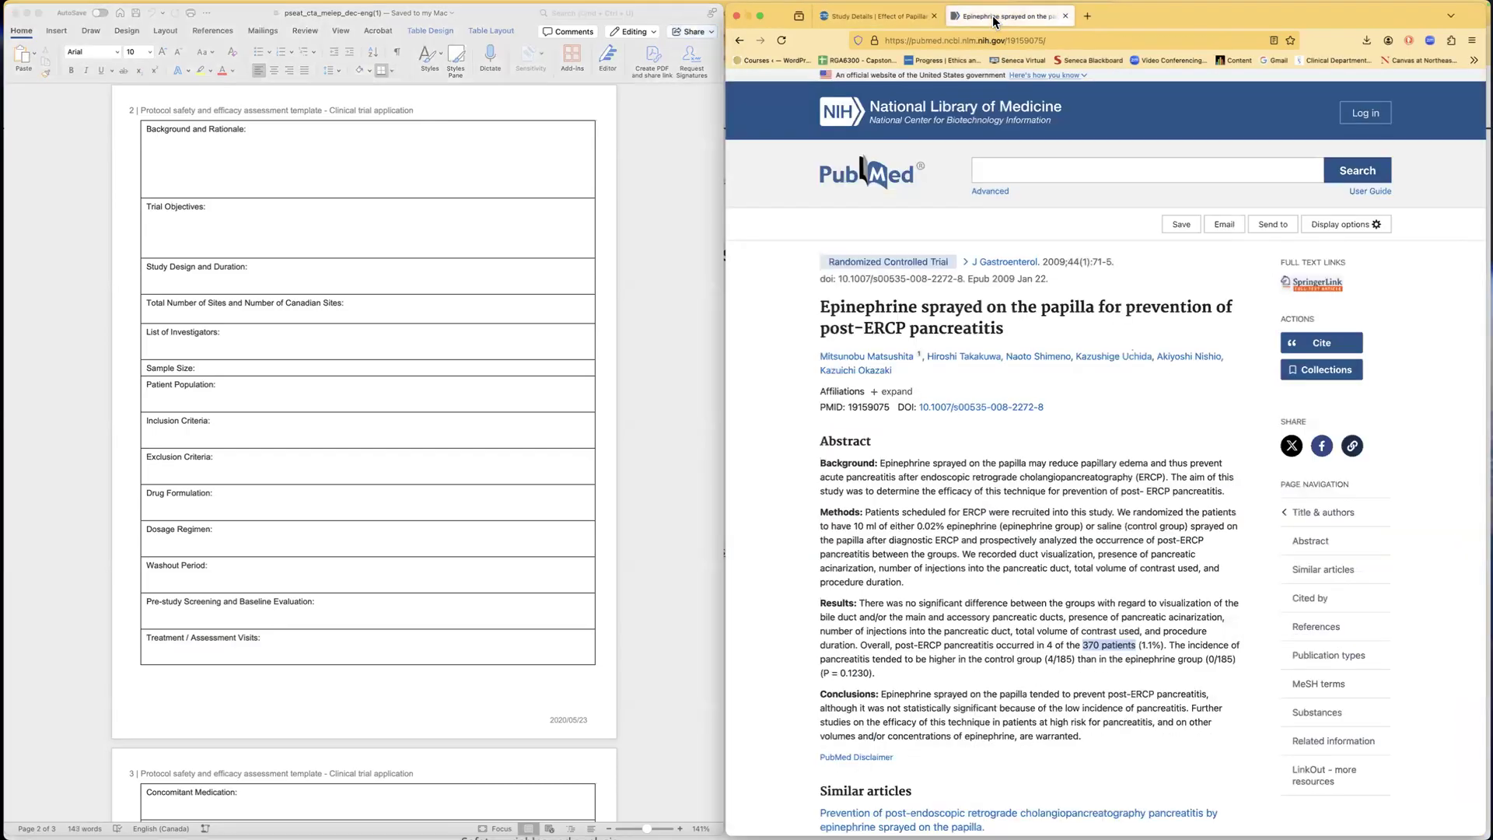
pyautogui.click(884, 19)
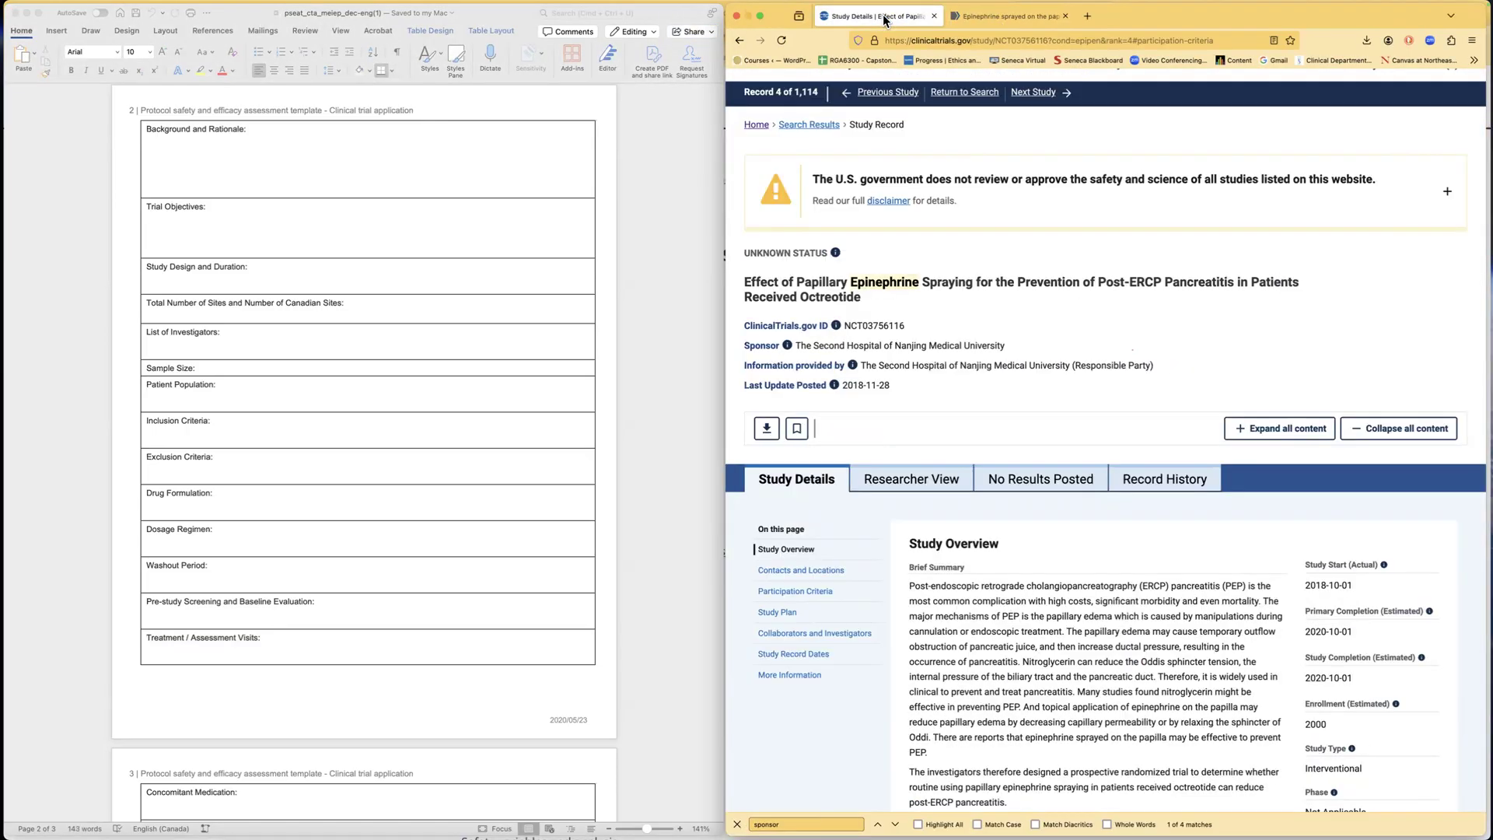
# Step: Locate the template's Treatment / Assessment Visits field and examine the study record from its overview through eligibility criteria to the Study Plan's arms
pyautogui.scroll(-5, 235, 319)
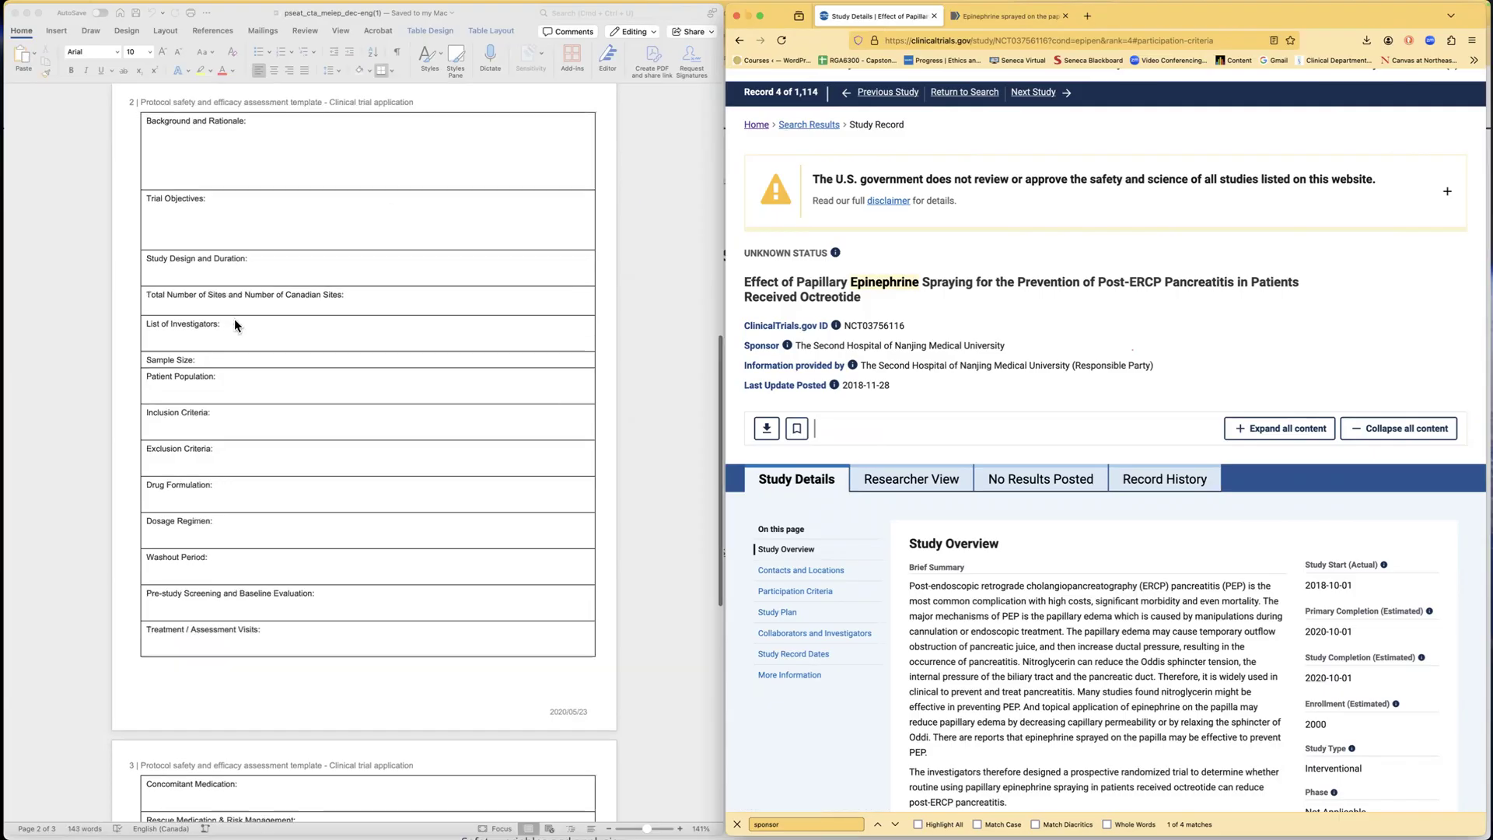
pyautogui.scroll(-2, 230, 323)
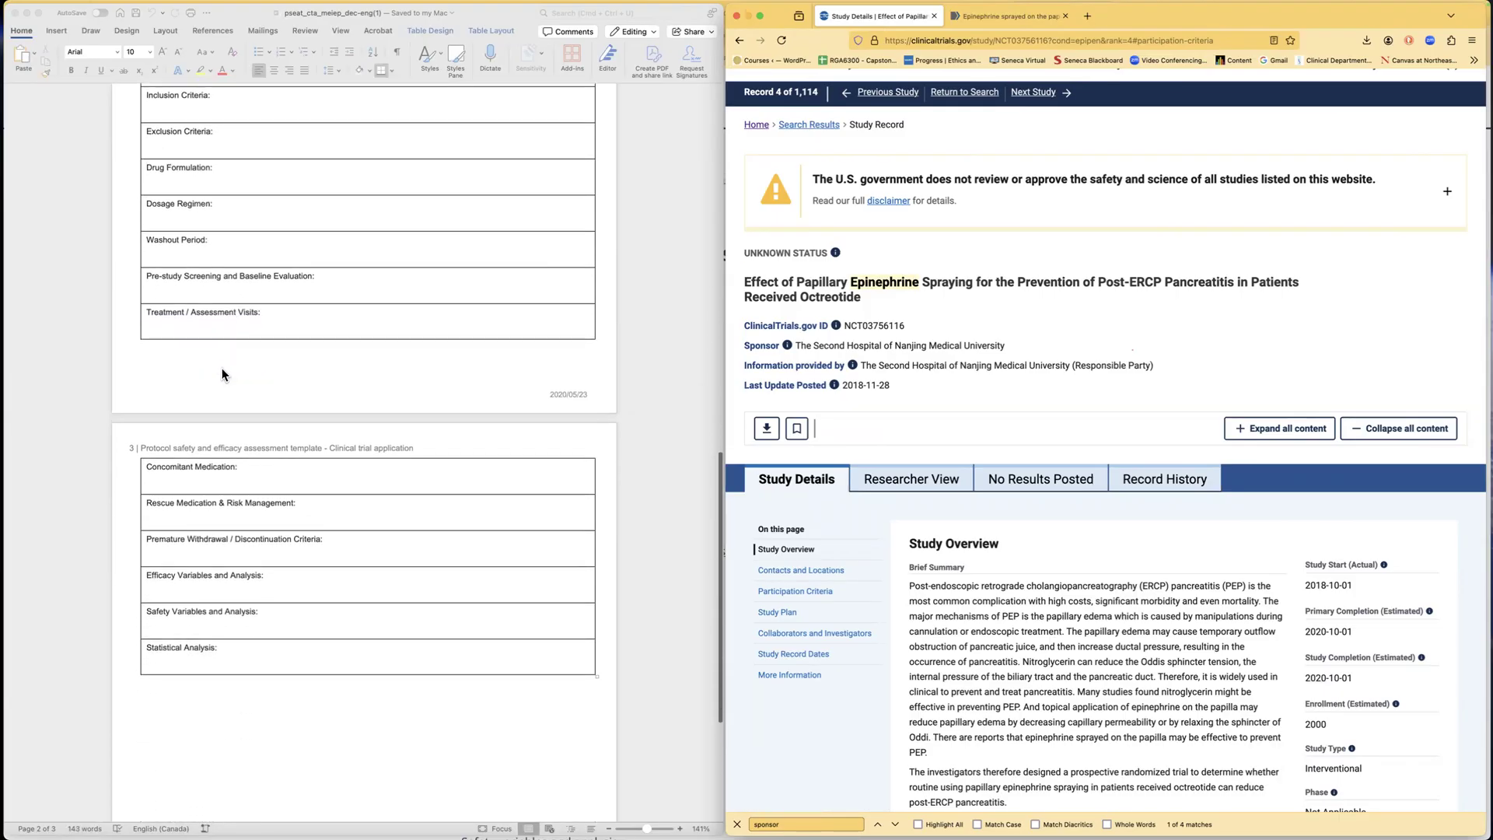
pyautogui.click(193, 314)
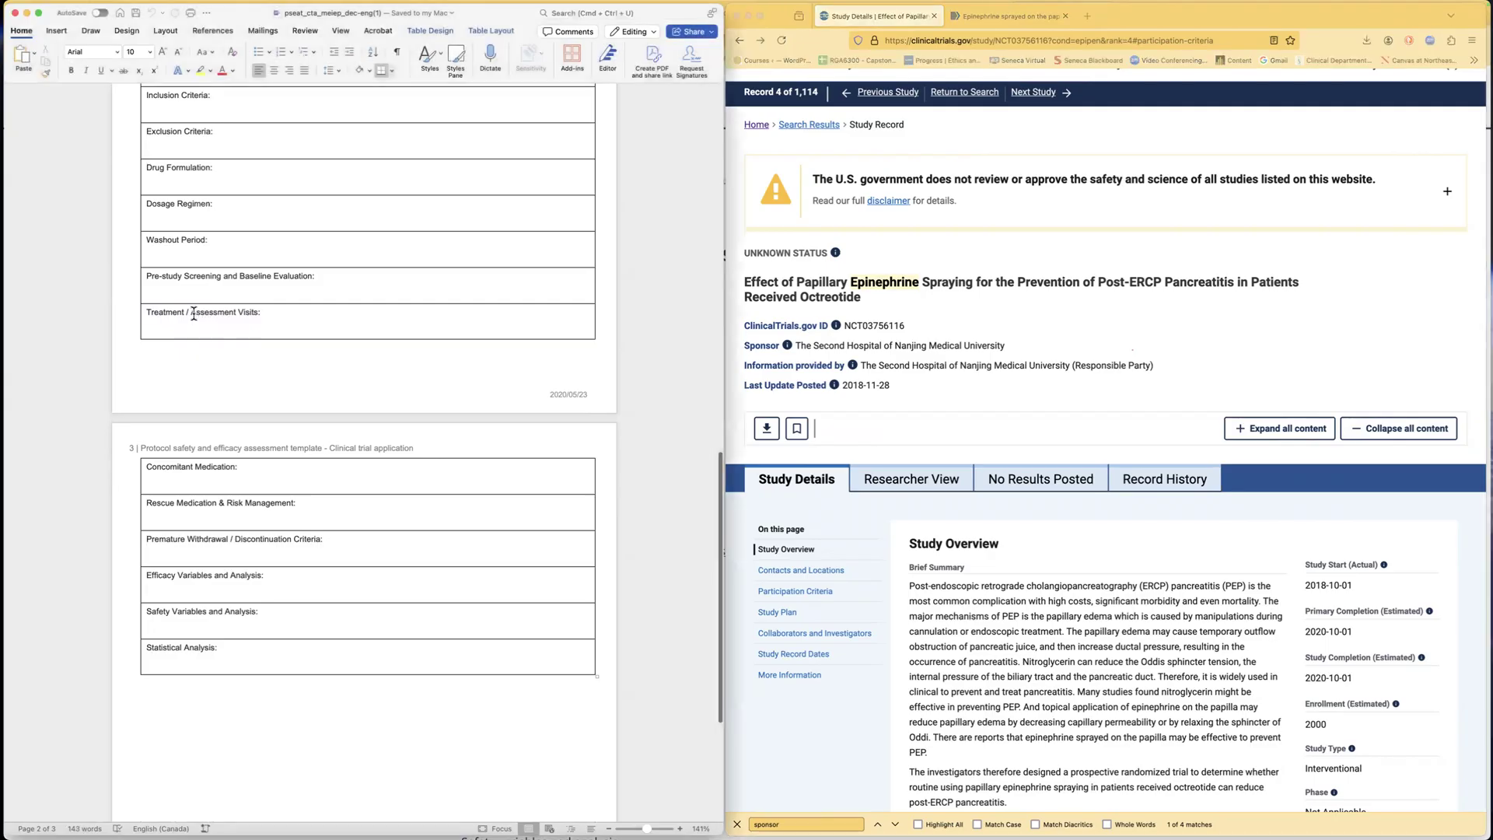
pyautogui.scroll(-5, 1061, 594)
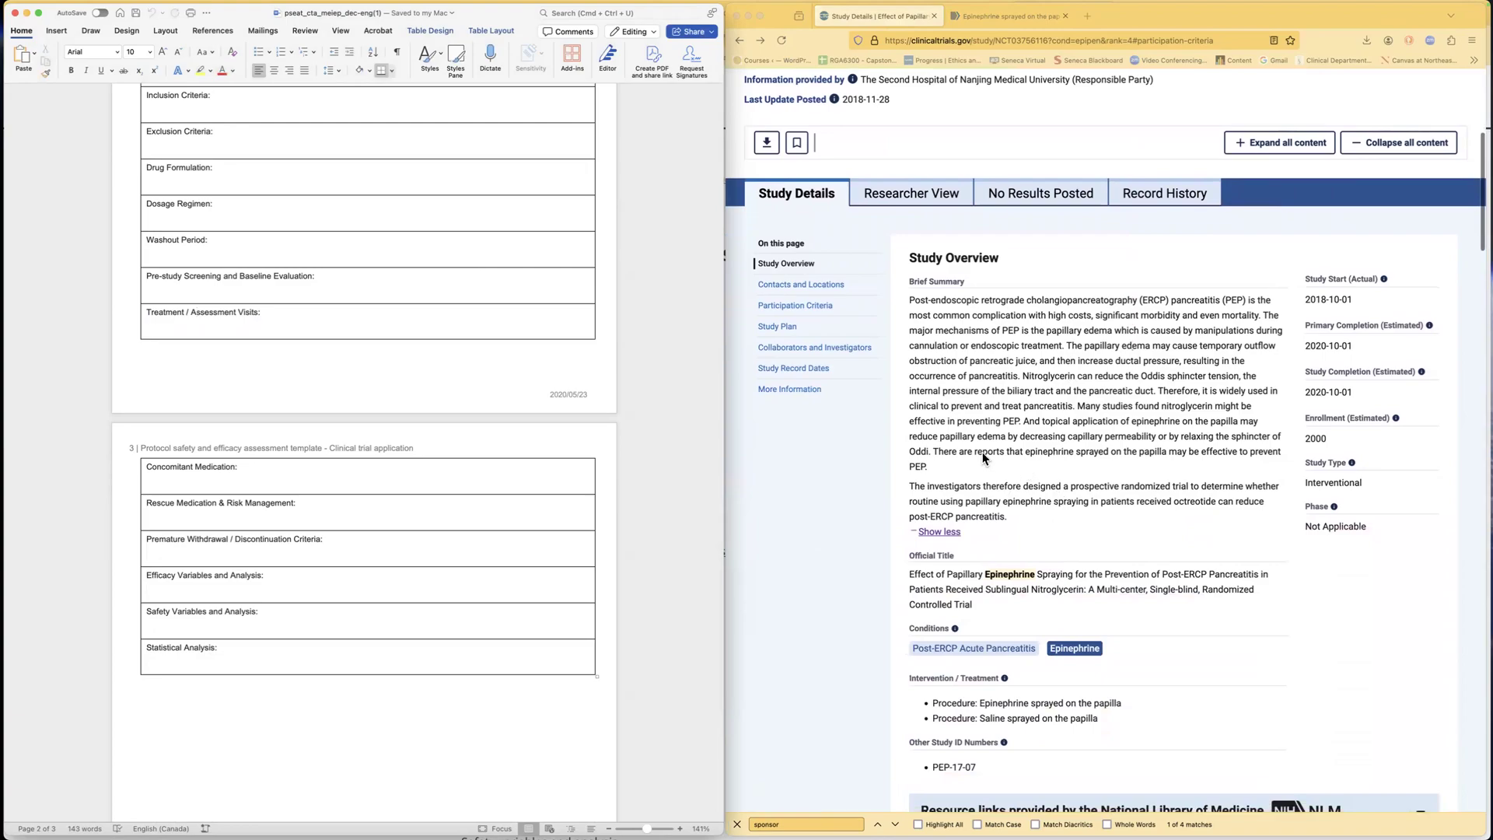
pyautogui.scroll(-7, 982, 450)
pyautogui.scroll(-8, 982, 450)
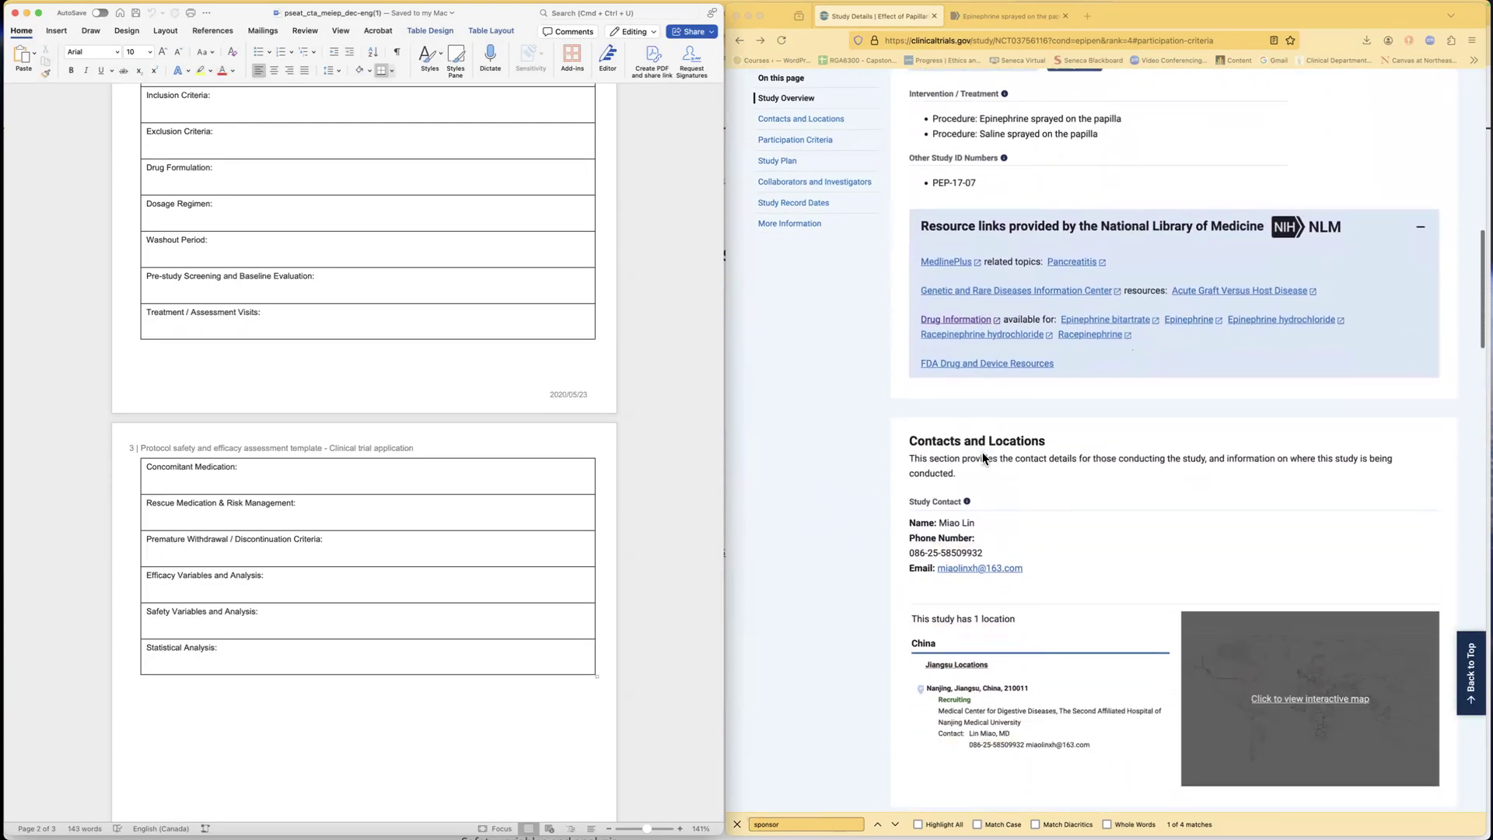
pyautogui.scroll(-4, 982, 450)
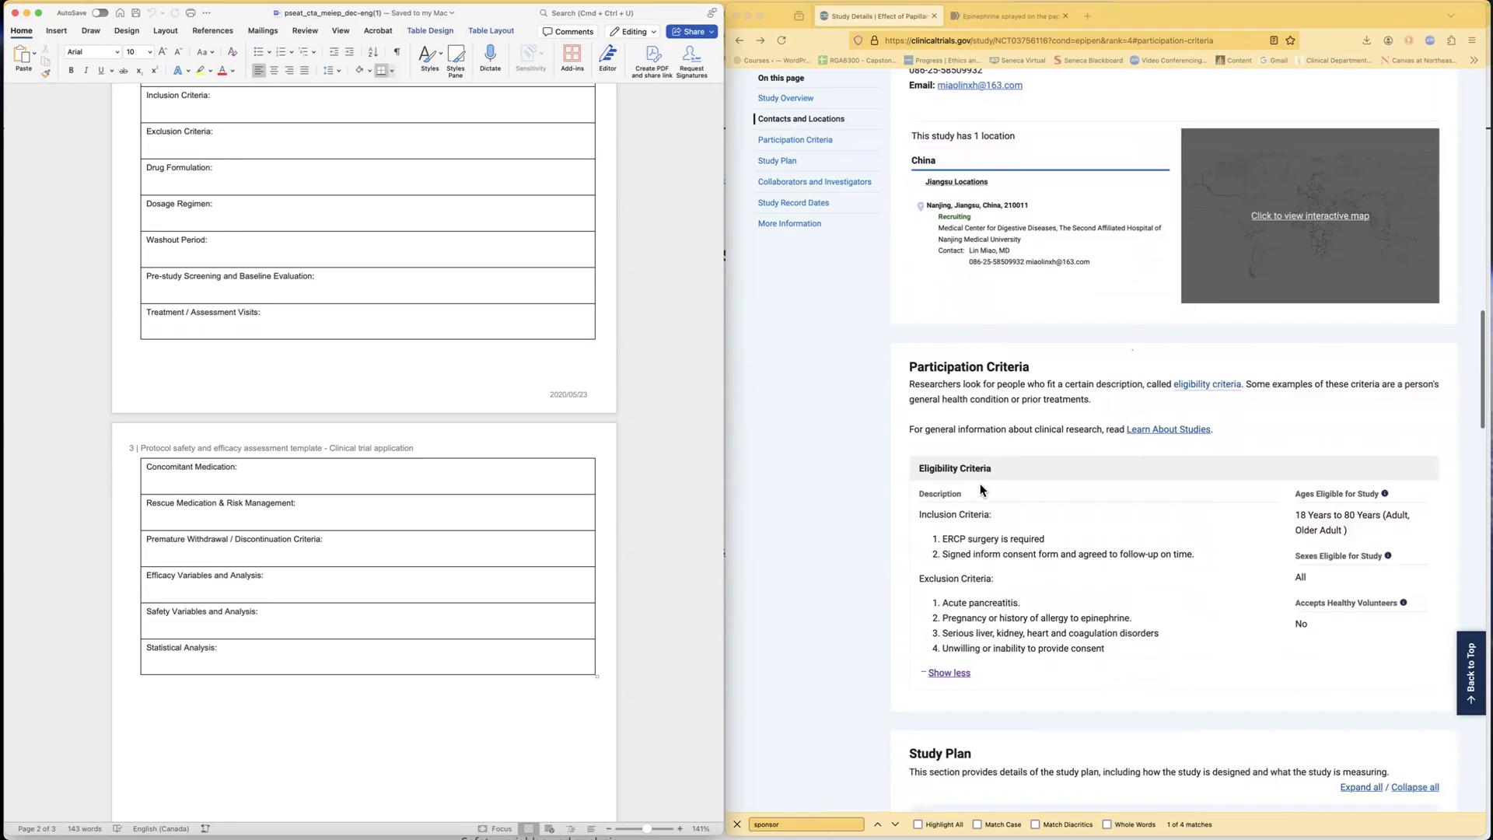
pyautogui.scroll(-2, 972, 484)
pyautogui.scroll(-4, 972, 483)
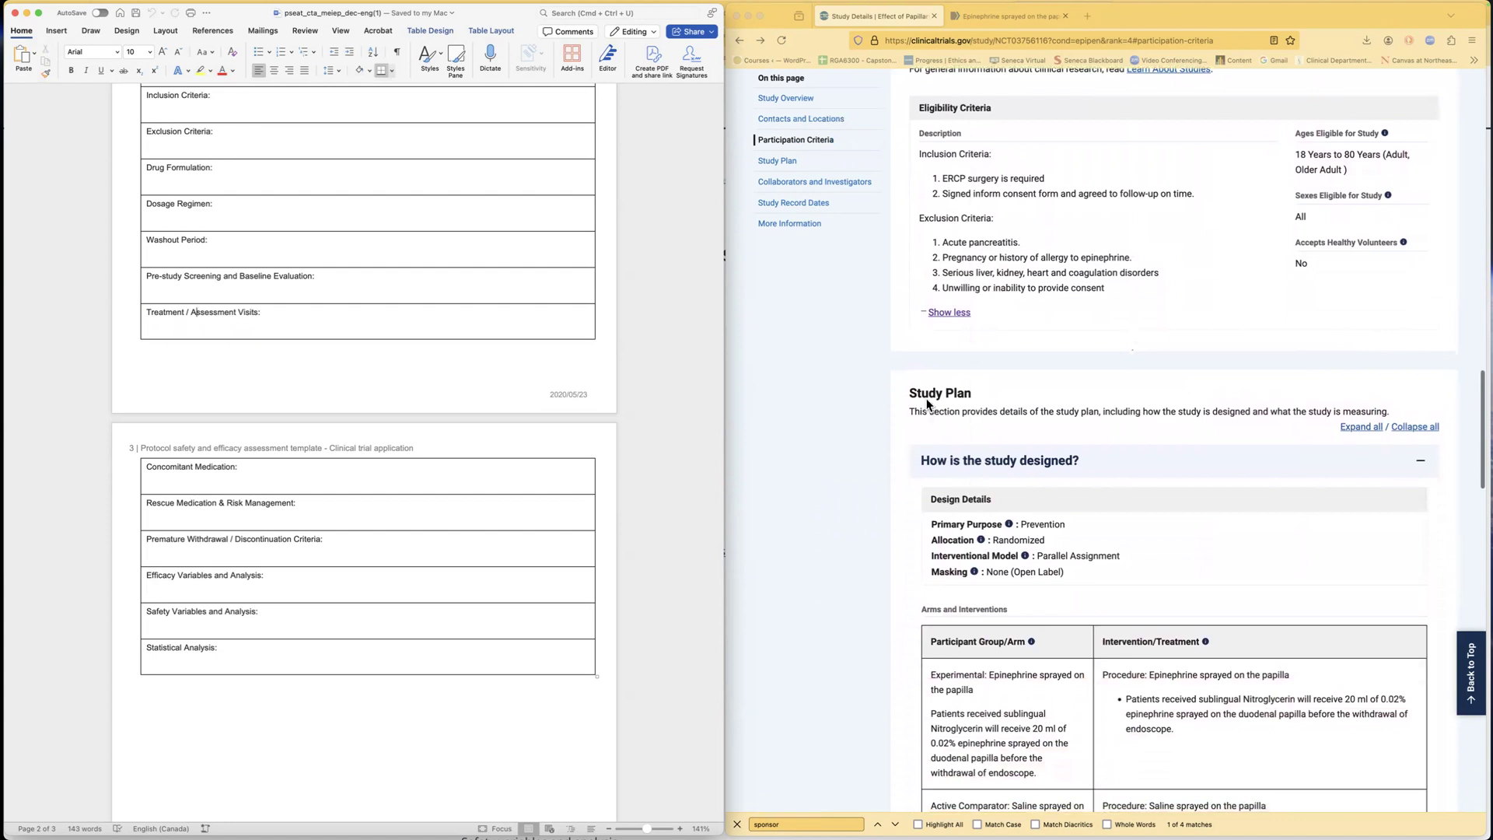
pyautogui.scroll(-5, 968, 432)
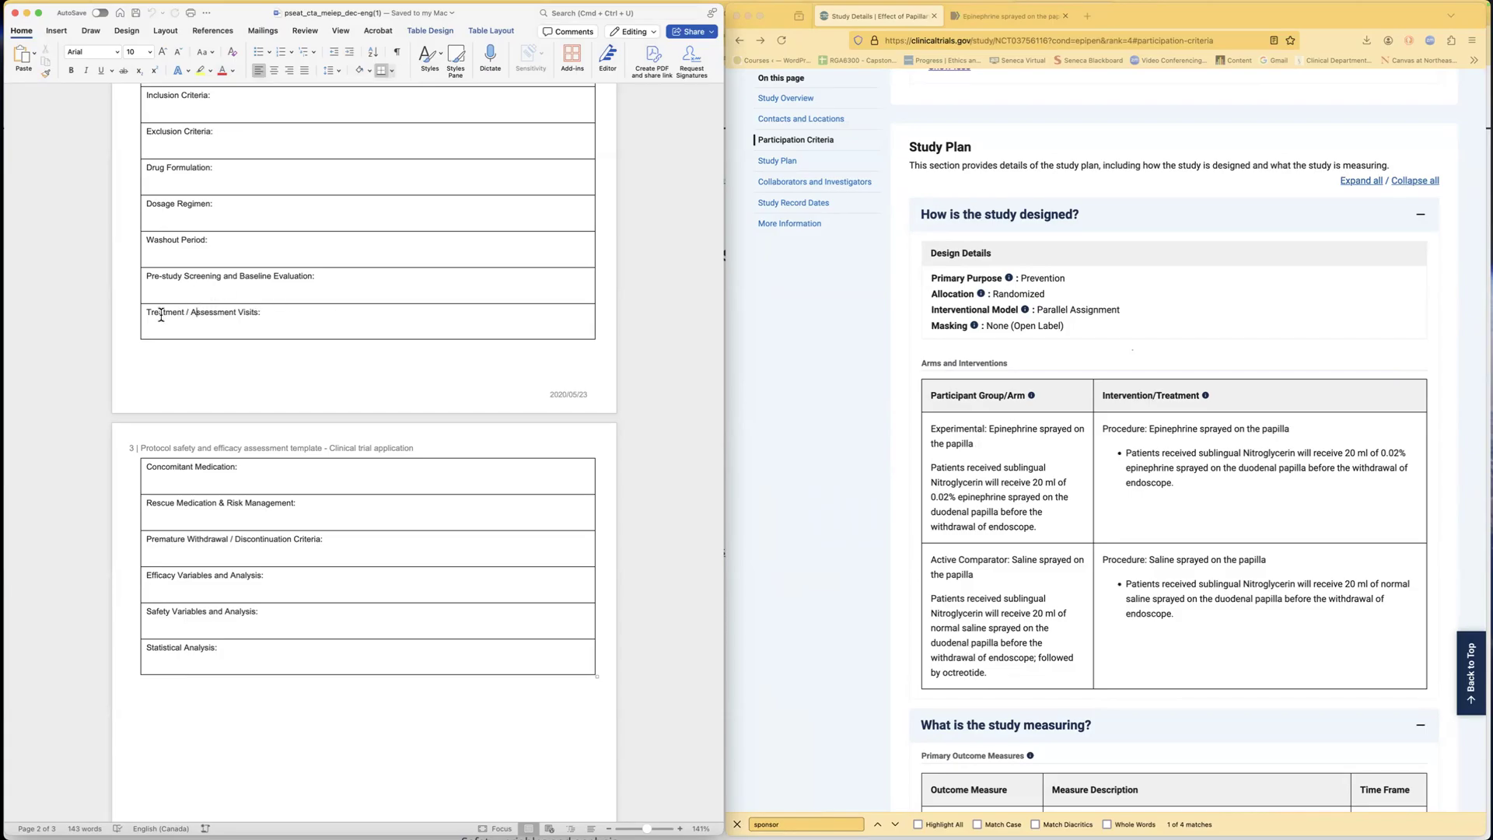
# Step: Highlight the template's Treatment / Assessment Visits label and check the PubMed abstract against the study record's arms and interventions
pyautogui.moveTo(145, 313); pyautogui.dragTo(259, 314)
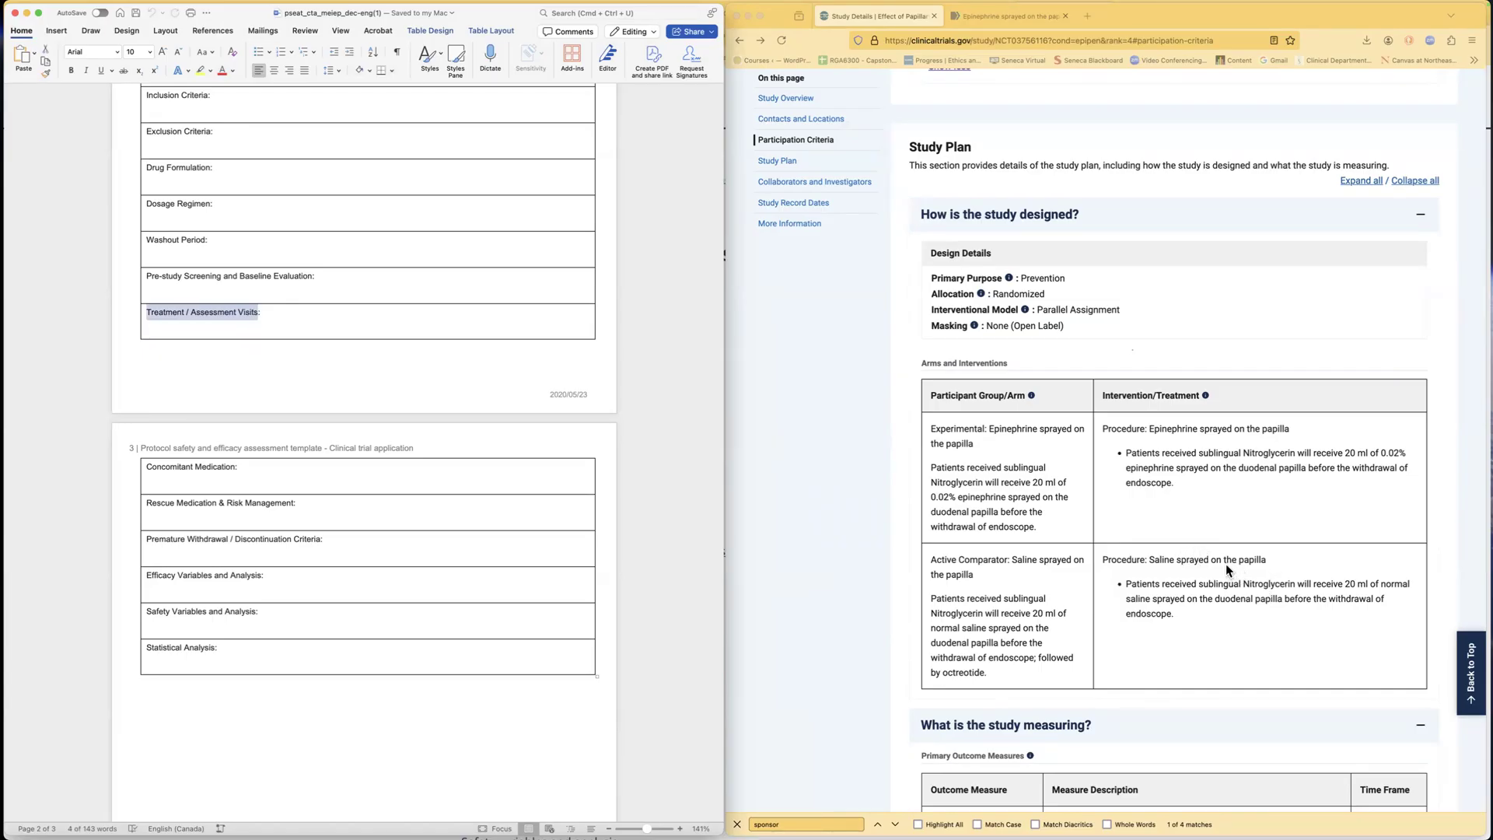
pyautogui.click(998, 17)
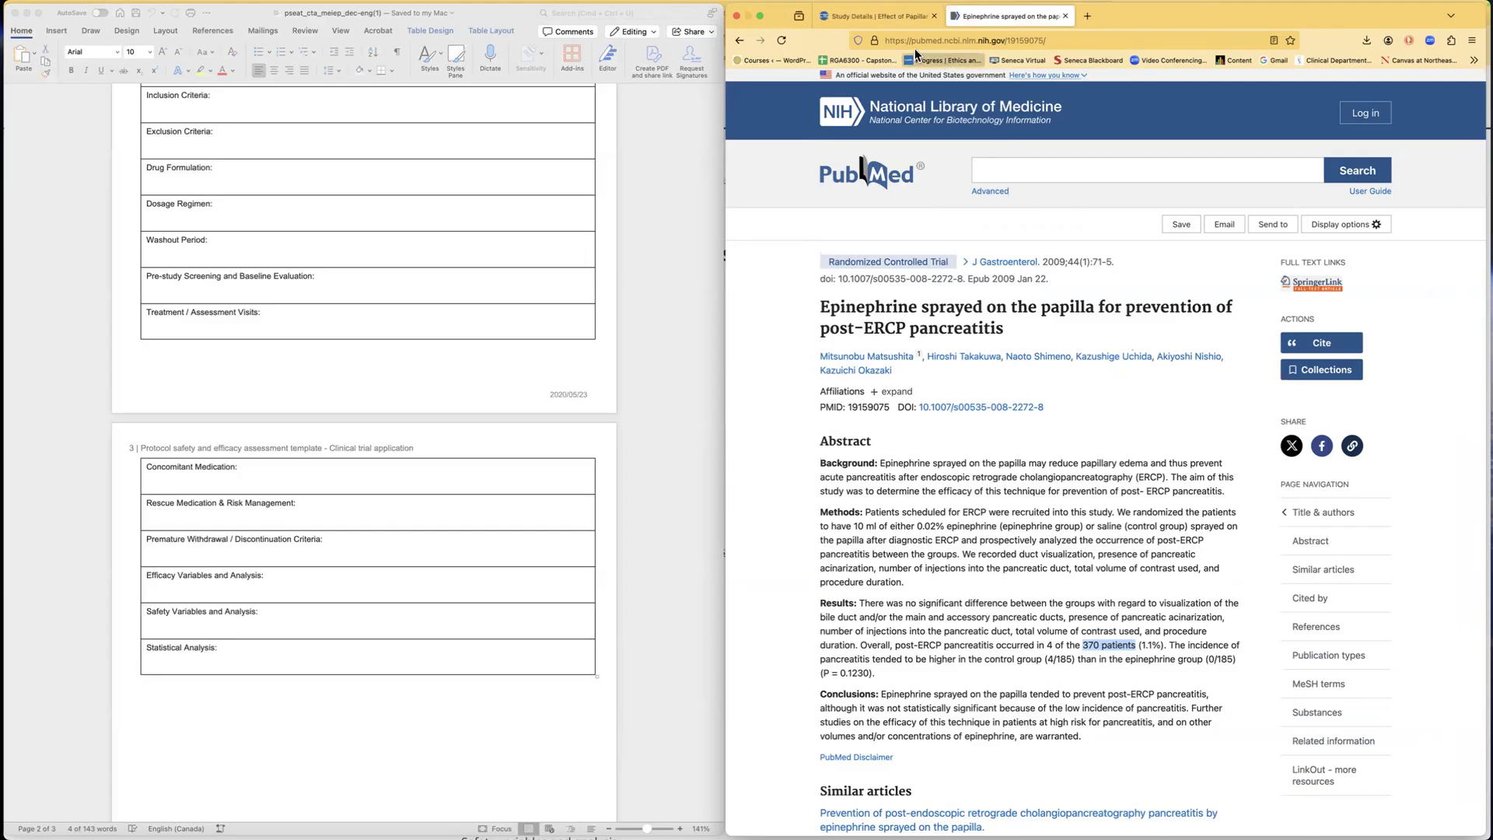
pyautogui.click(875, 18)
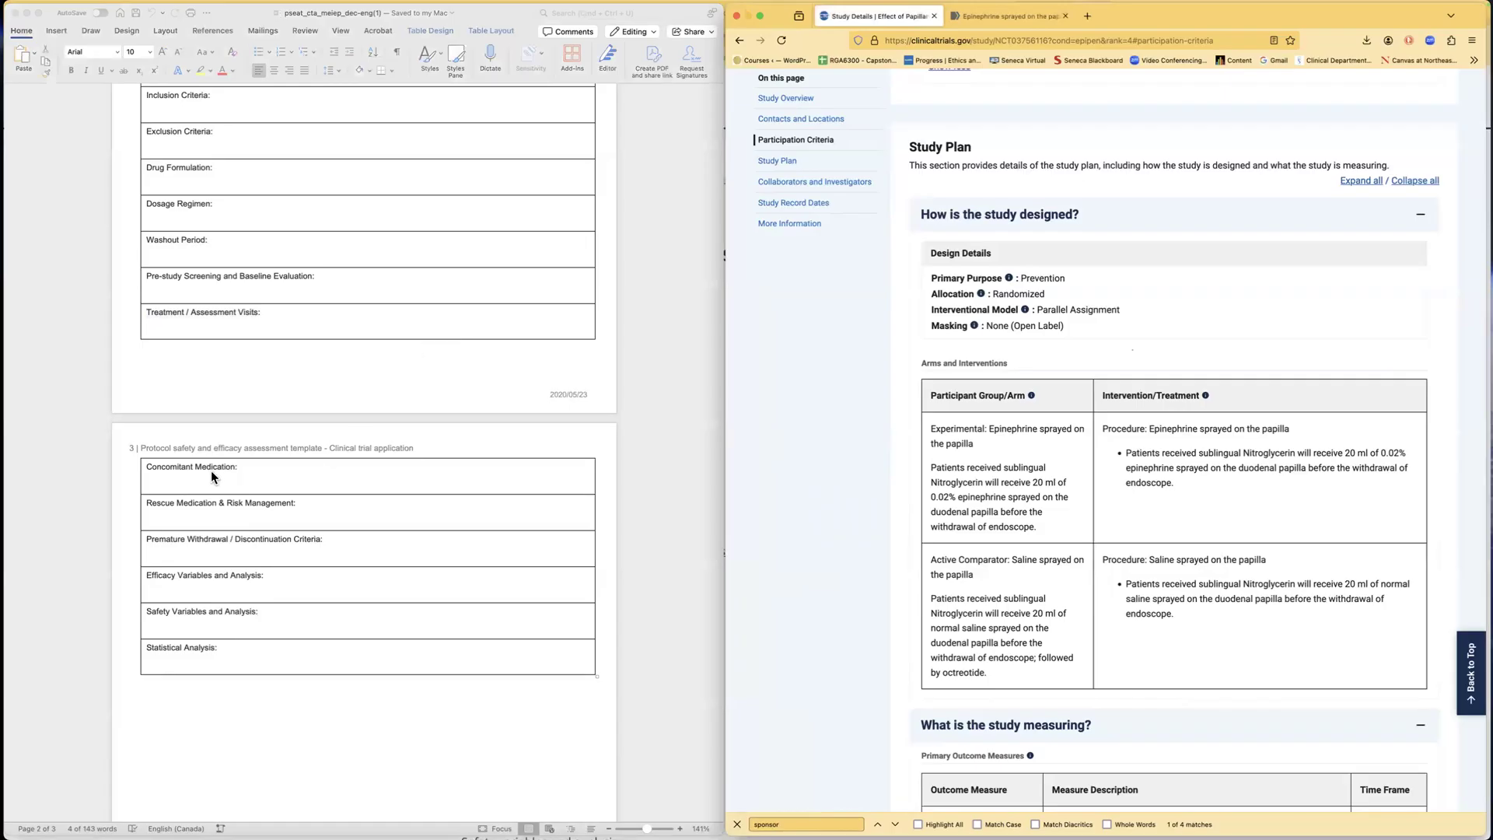
# Step: Highlight the template's Concomitant Medication label and examine the study record's outcome measures and investigator sections for related details
pyautogui.click(148, 468)
pyautogui.moveTo(148, 468); pyautogui.dragTo(238, 467)
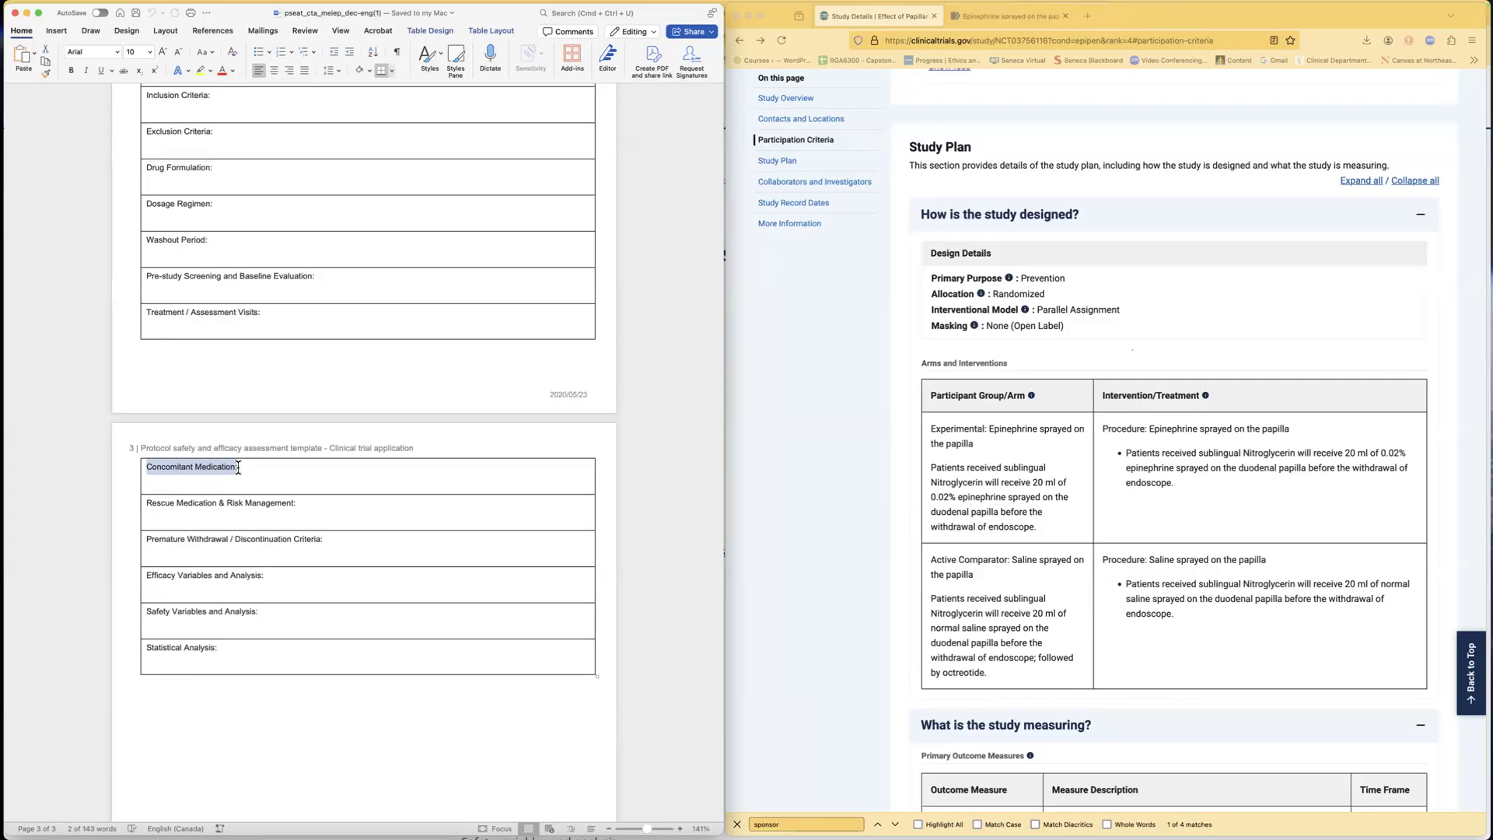
pyautogui.scroll(-5, 999, 431)
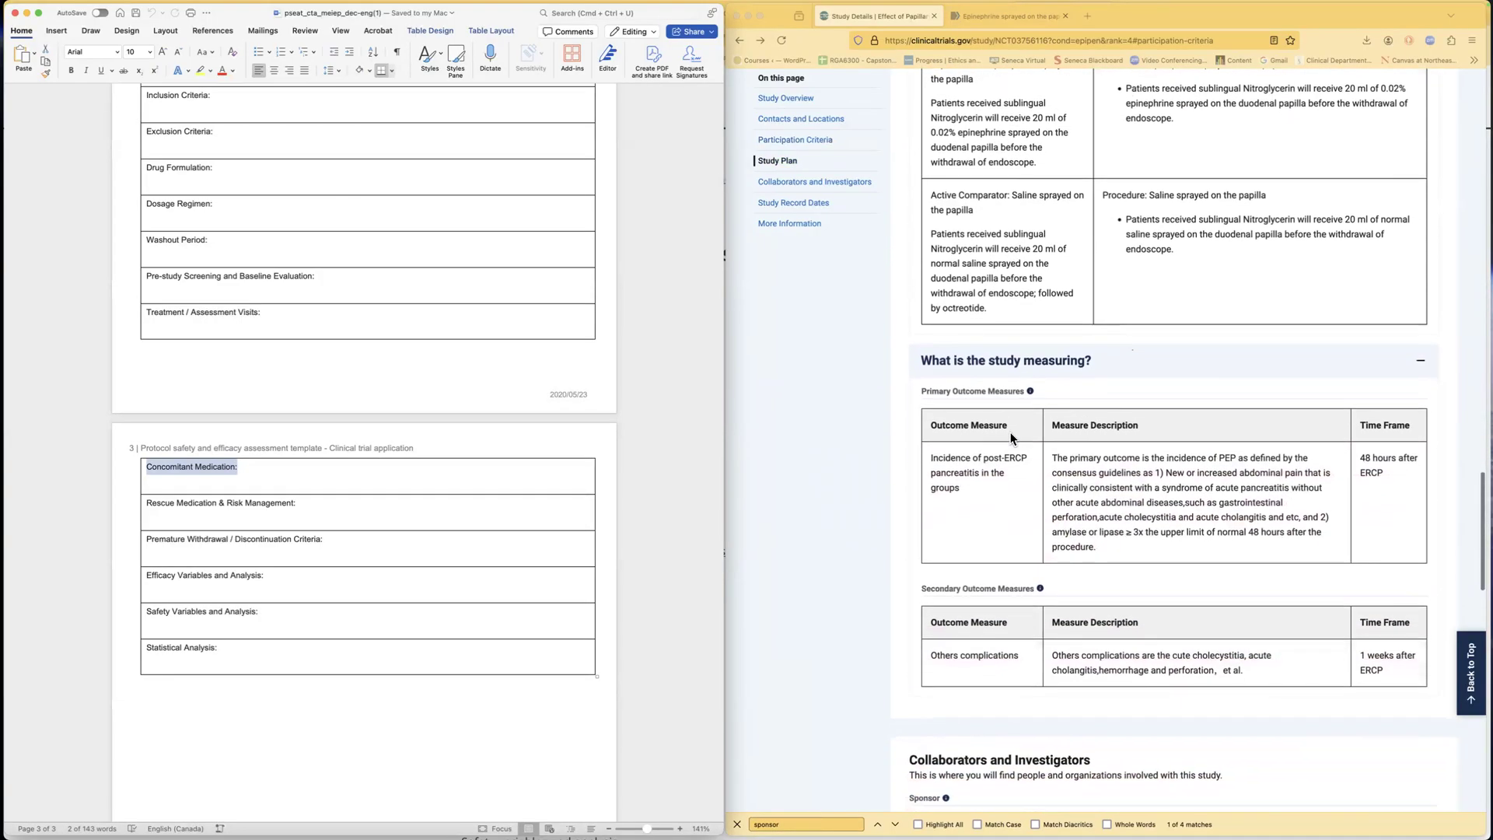
pyautogui.scroll(-5, 1006, 425)
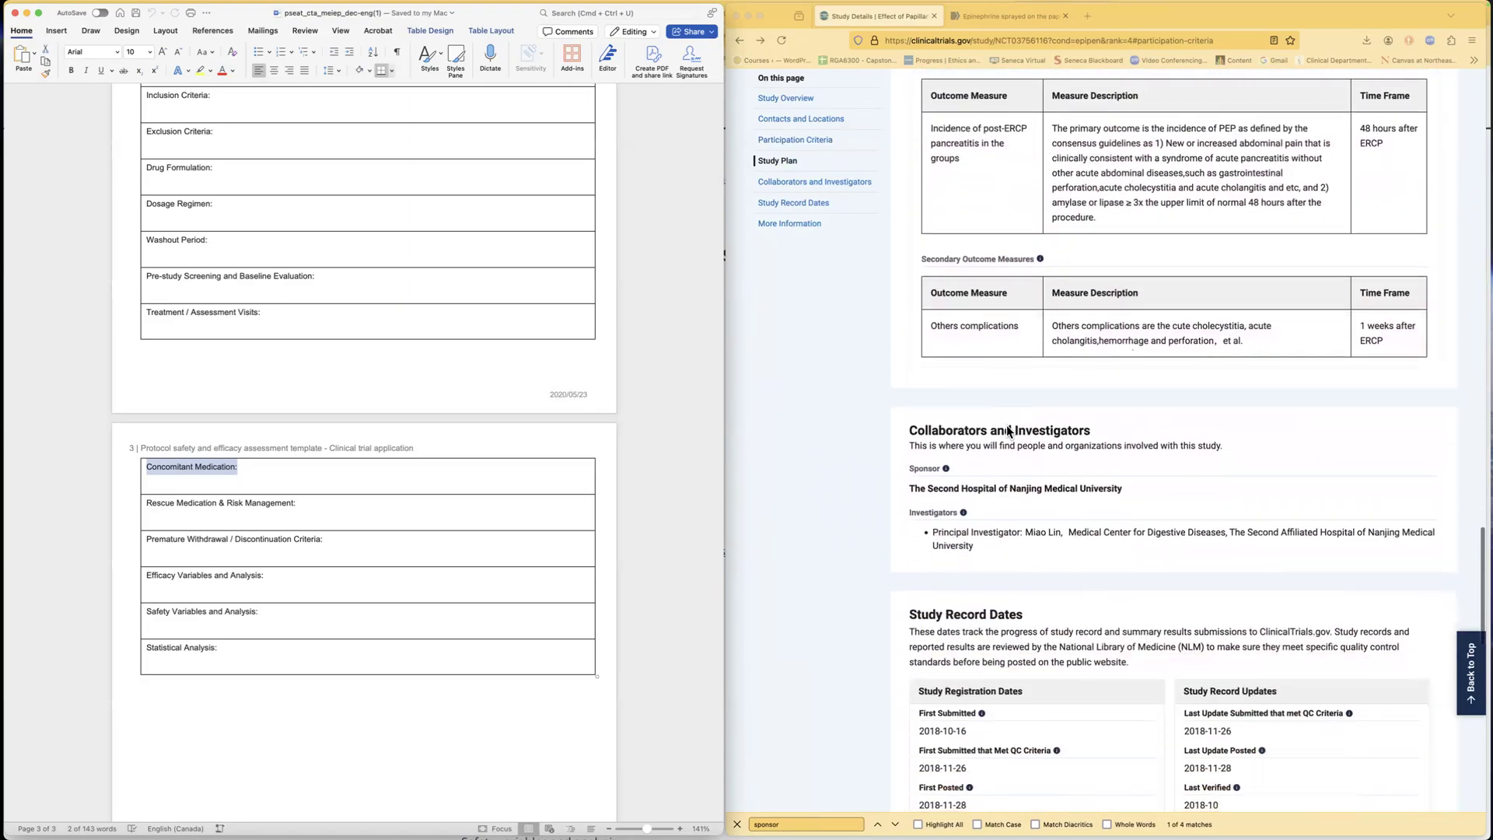
pyautogui.scroll(3, 1006, 425)
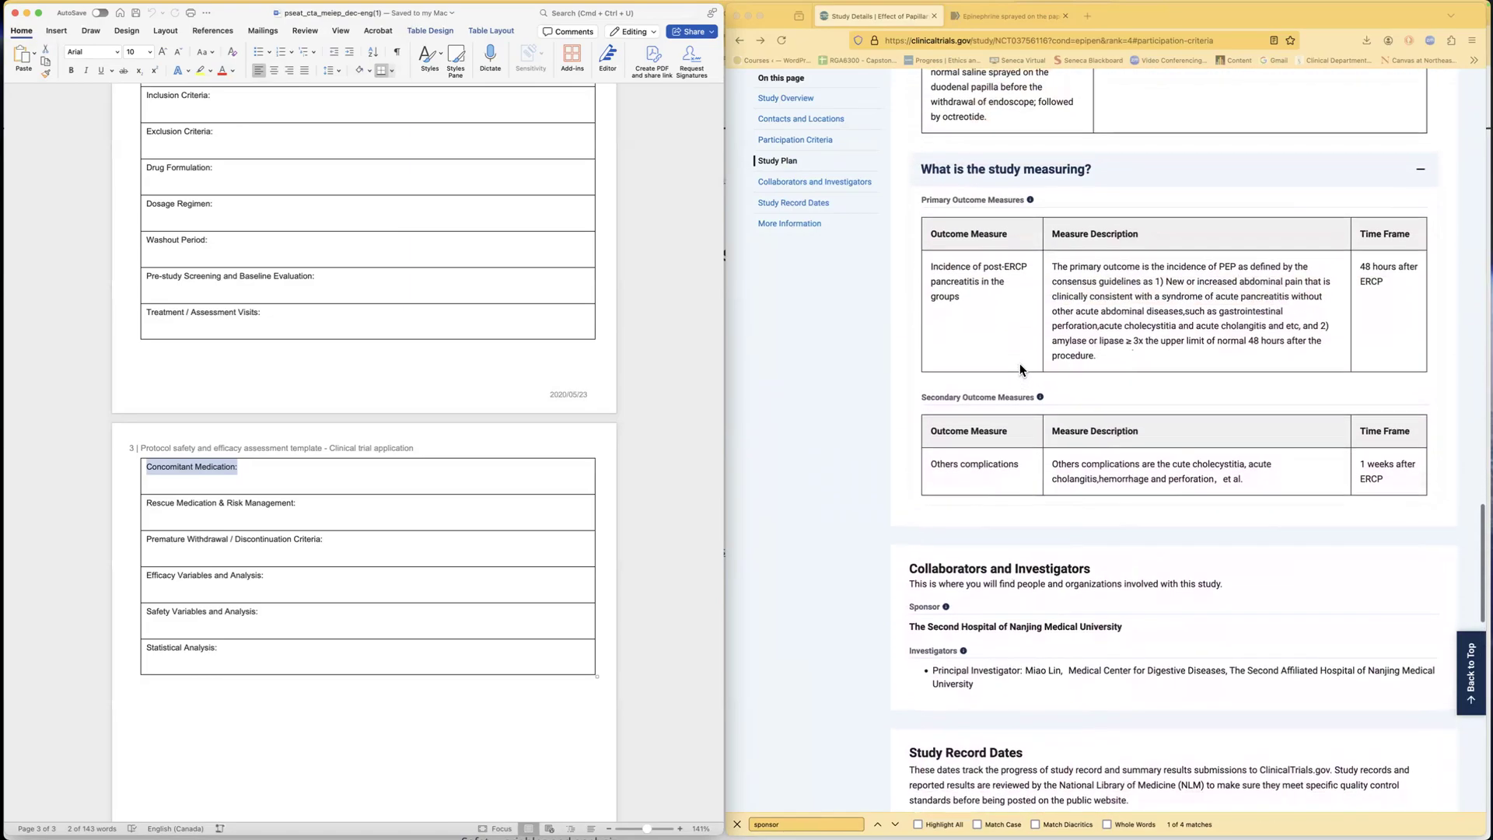
# Step: Check the PubMed article, highlight the template's Premature Withdrawal / Discontinuation Criteria label, and return to the study record's outcome measures
pyautogui.click(1002, 17)
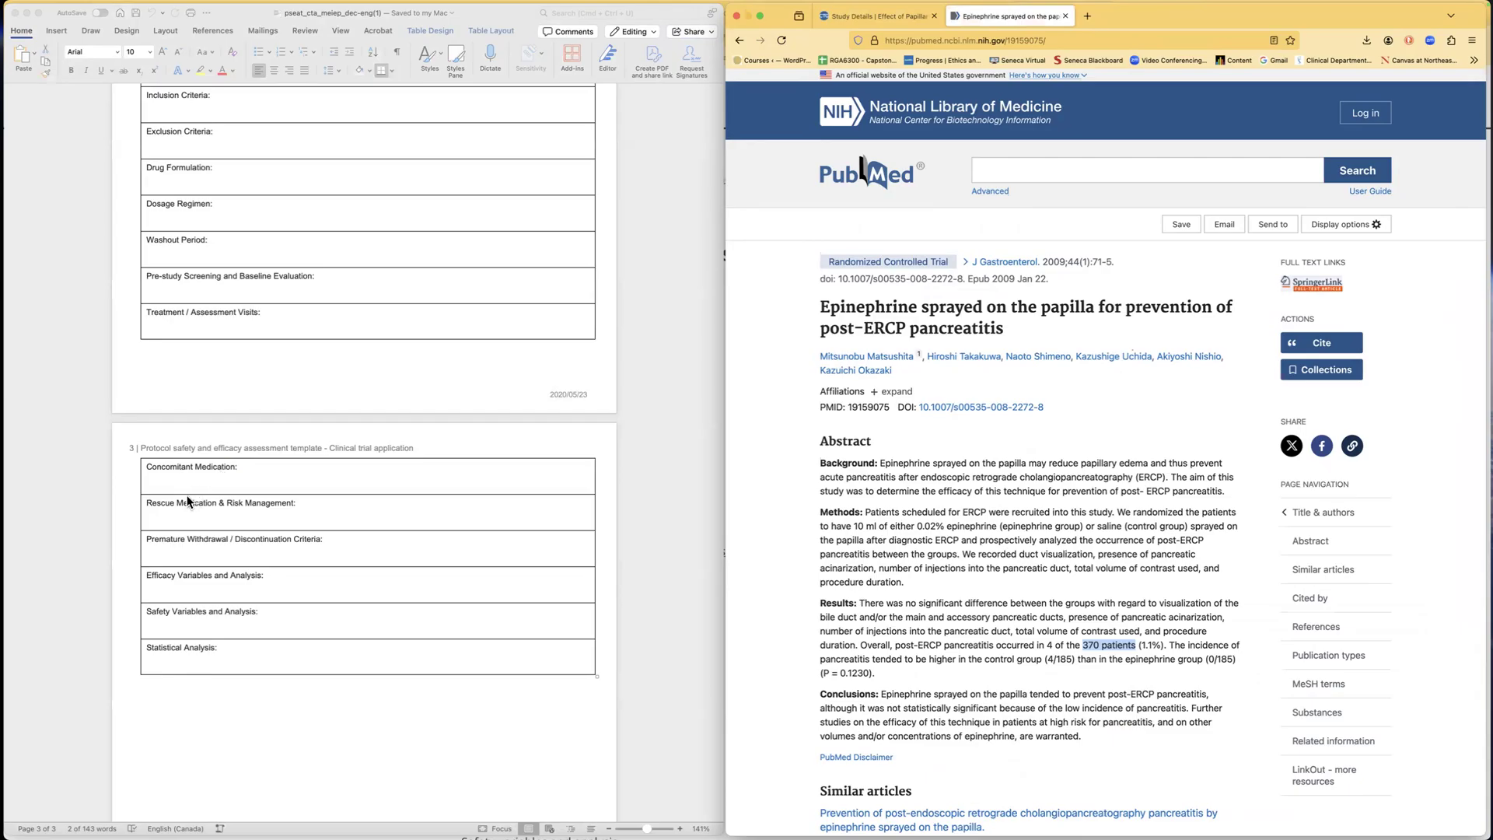
pyautogui.click(148, 506)
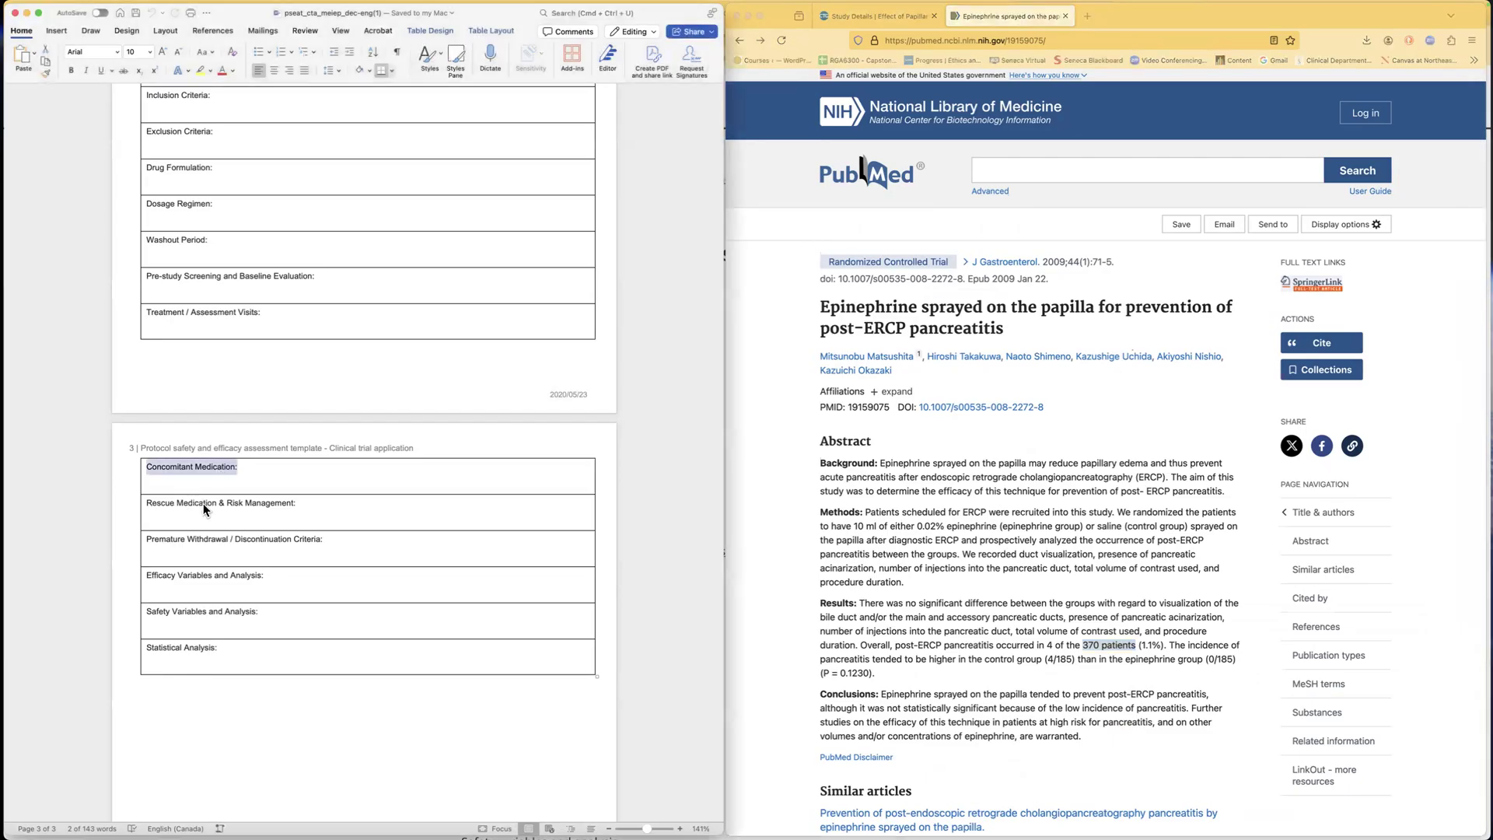
pyautogui.click(222, 504)
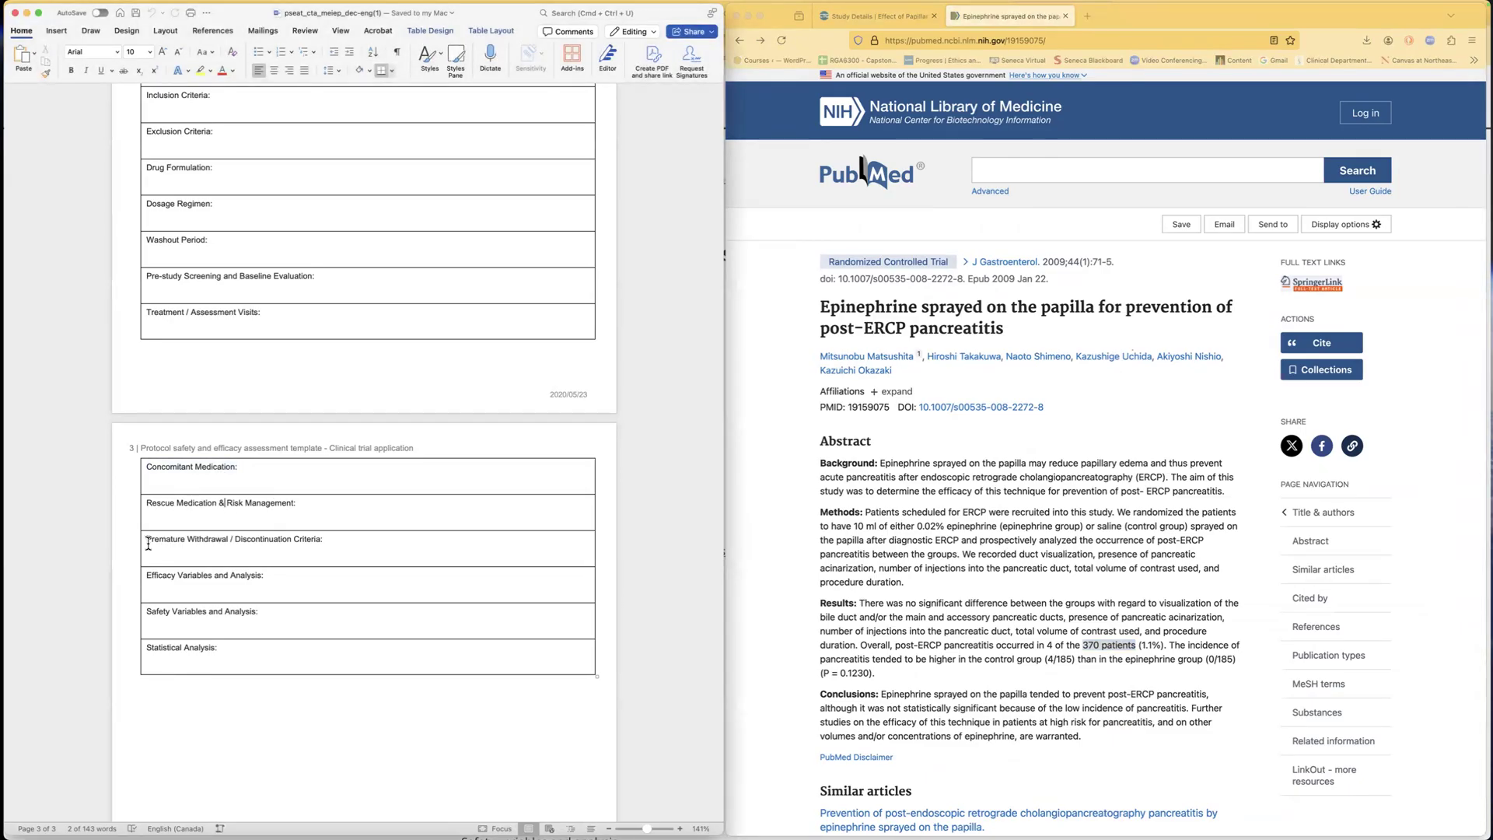
pyautogui.moveTo(148, 541); pyautogui.dragTo(323, 542)
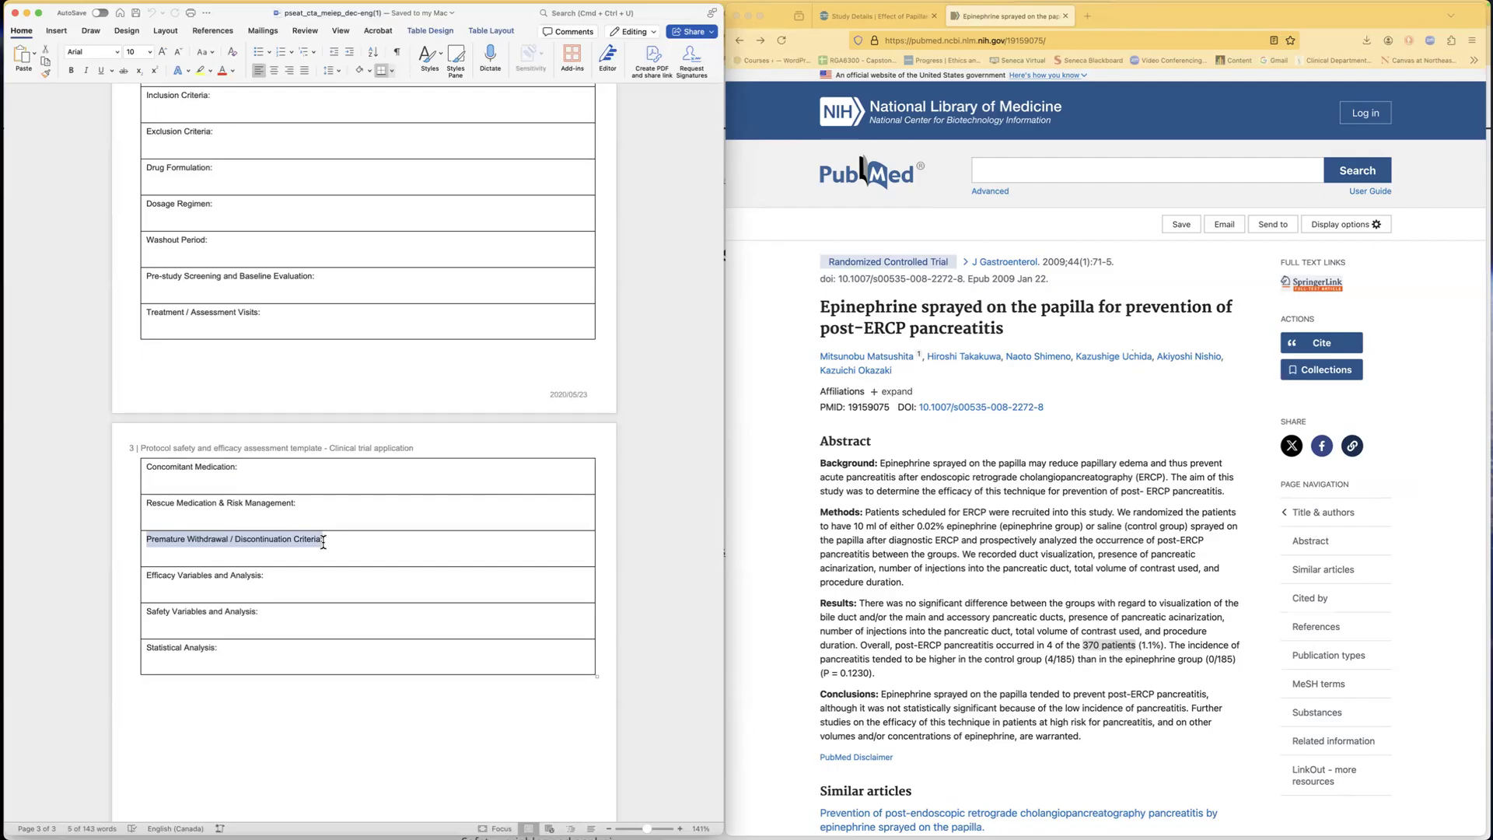
pyautogui.click(880, 17)
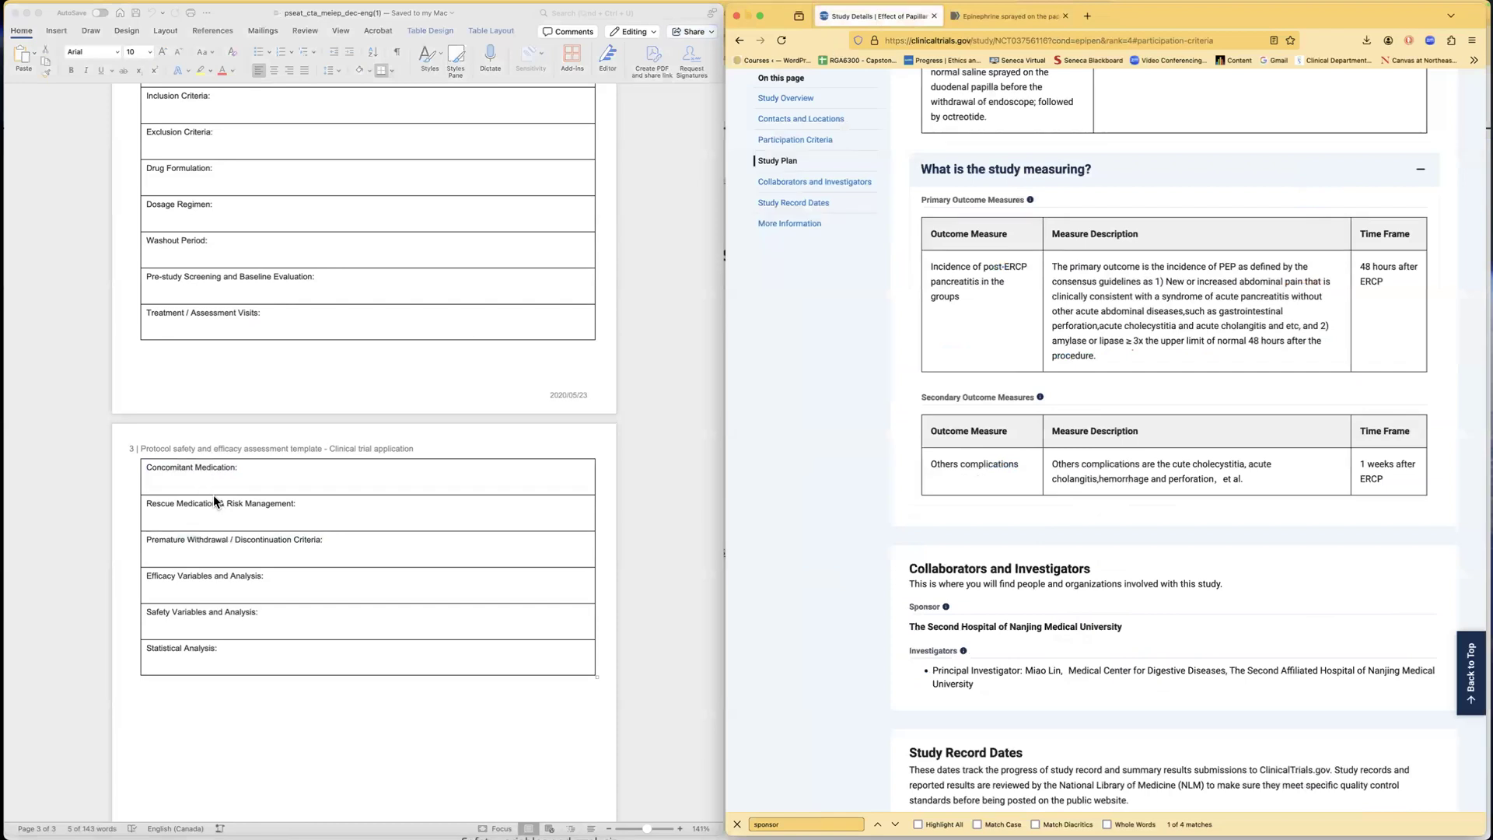
# Step: Review the template's Efficacy Variables and Analysis field, and highlight the Safety Variables and Analysis label and the Statistical Analysis label in turn
pyautogui.scroll(-3, 210, 501)
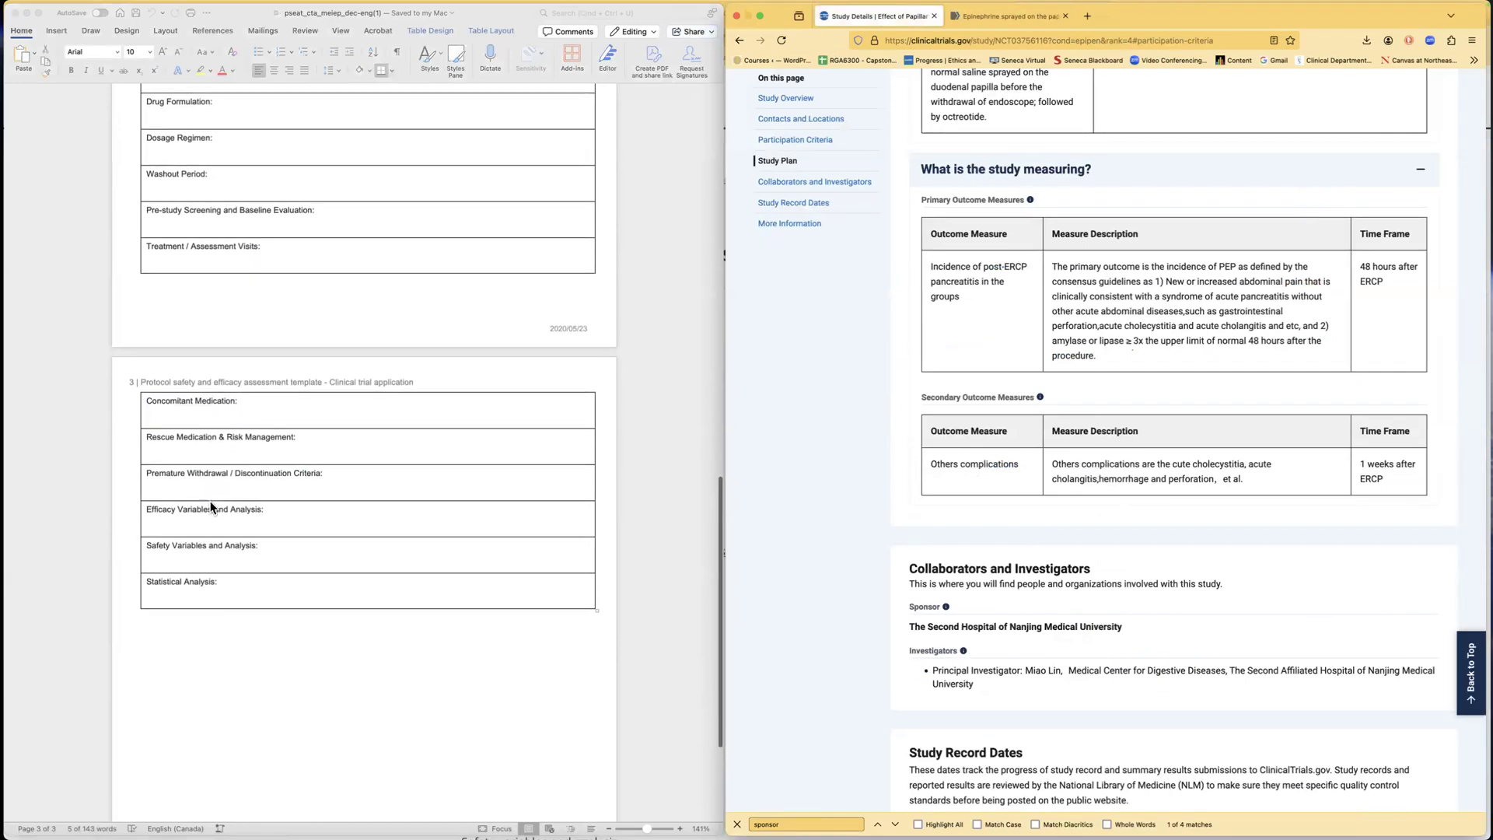
pyautogui.scroll(-2, 210, 507)
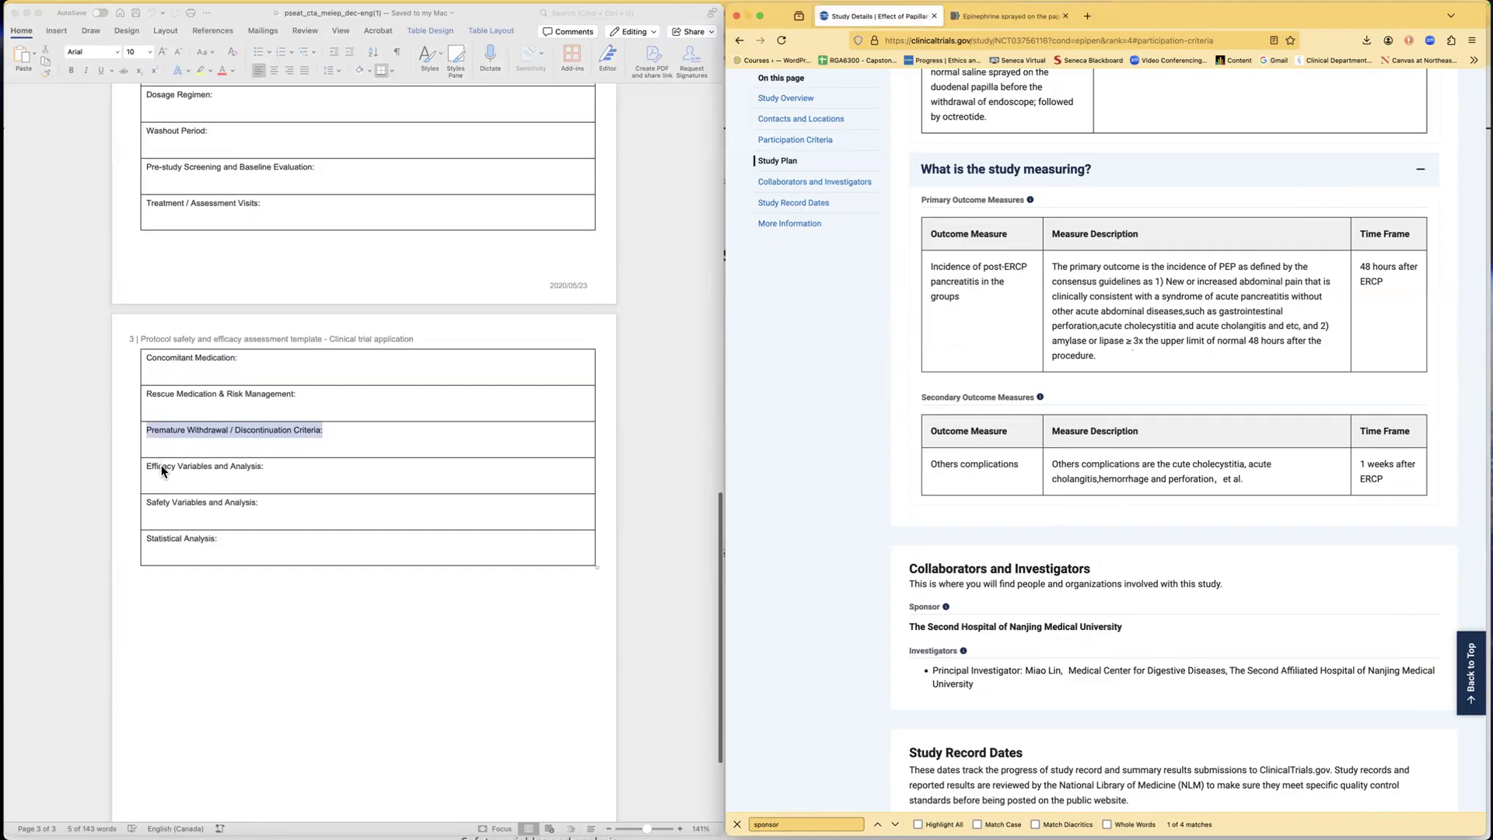
pyautogui.click(163, 470)
pyautogui.click(196, 466)
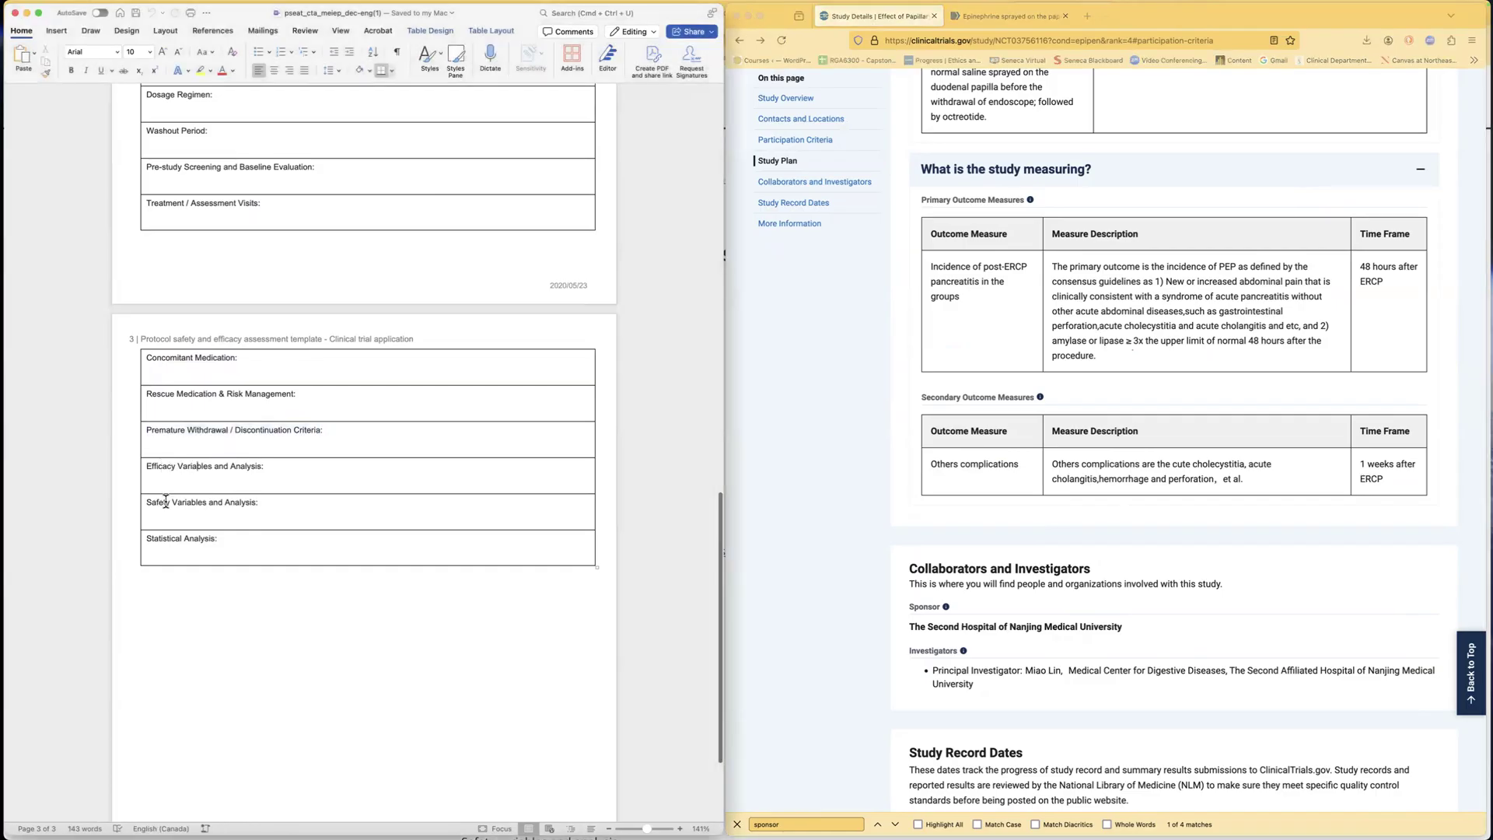
pyautogui.moveTo(146, 502); pyautogui.dragTo(257, 504)
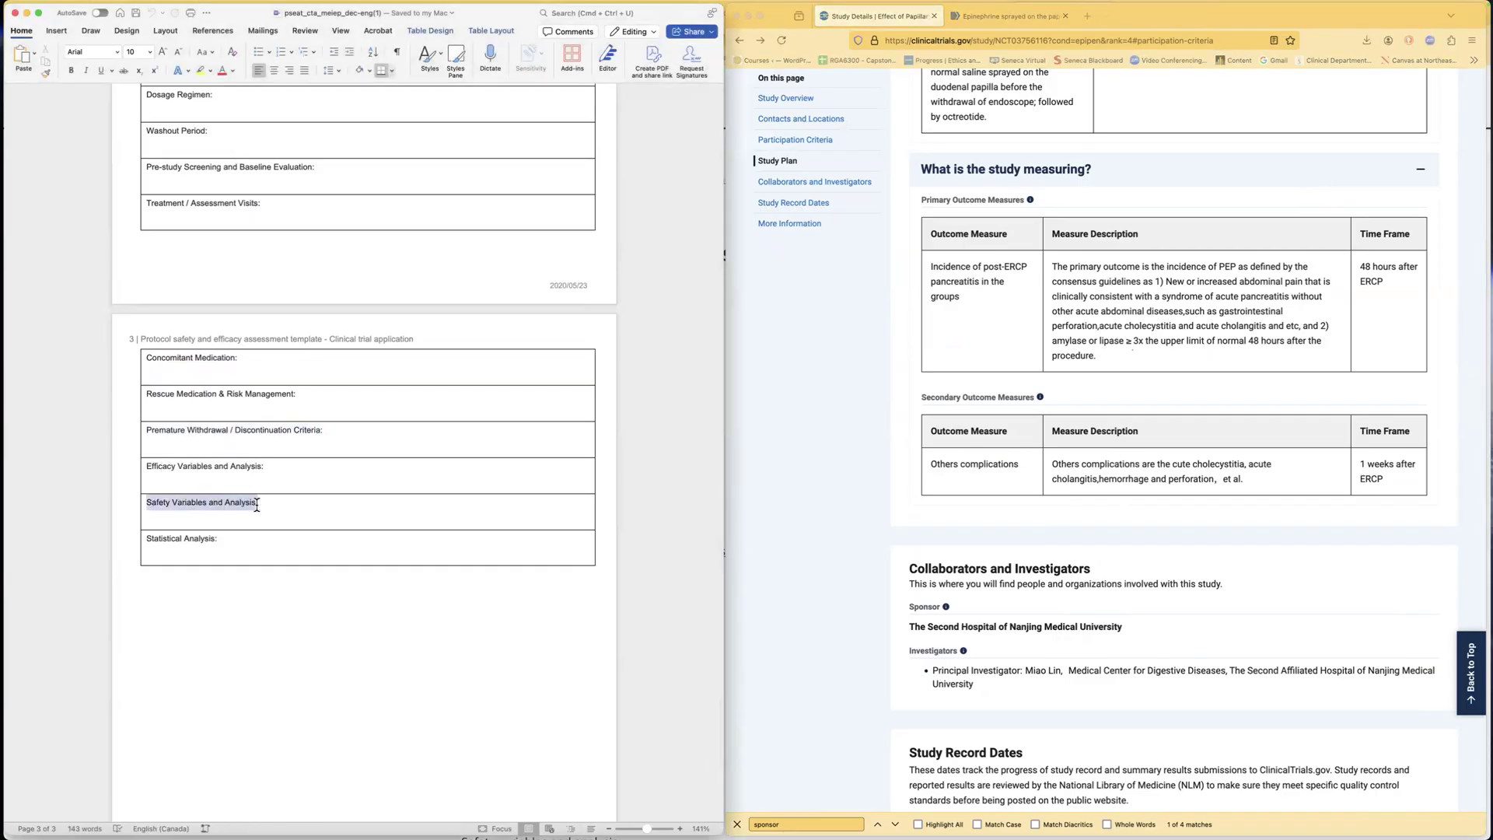
pyautogui.click(155, 539)
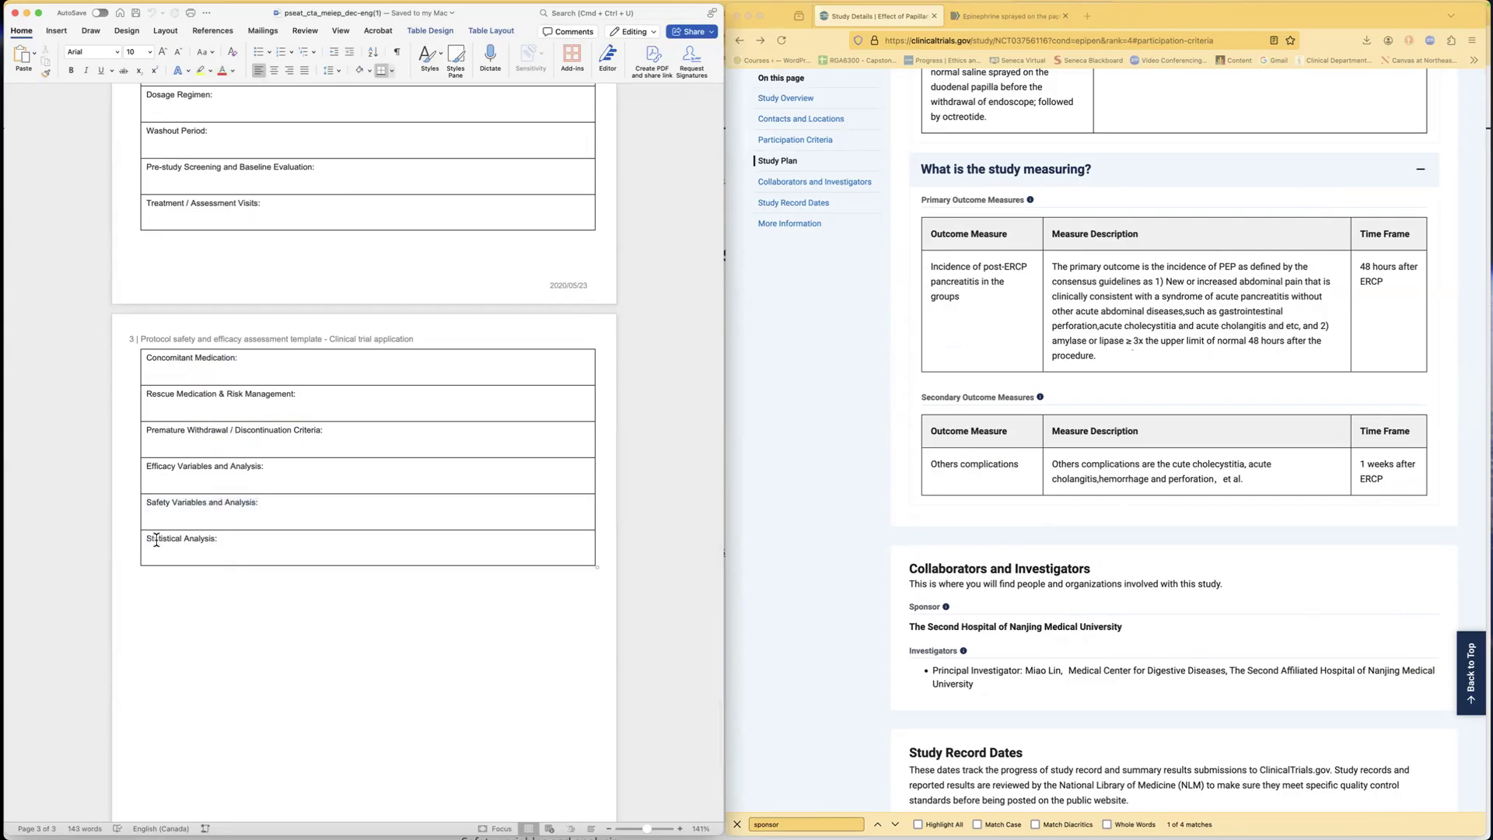
pyautogui.moveTo(157, 540); pyautogui.dragTo(221, 540)
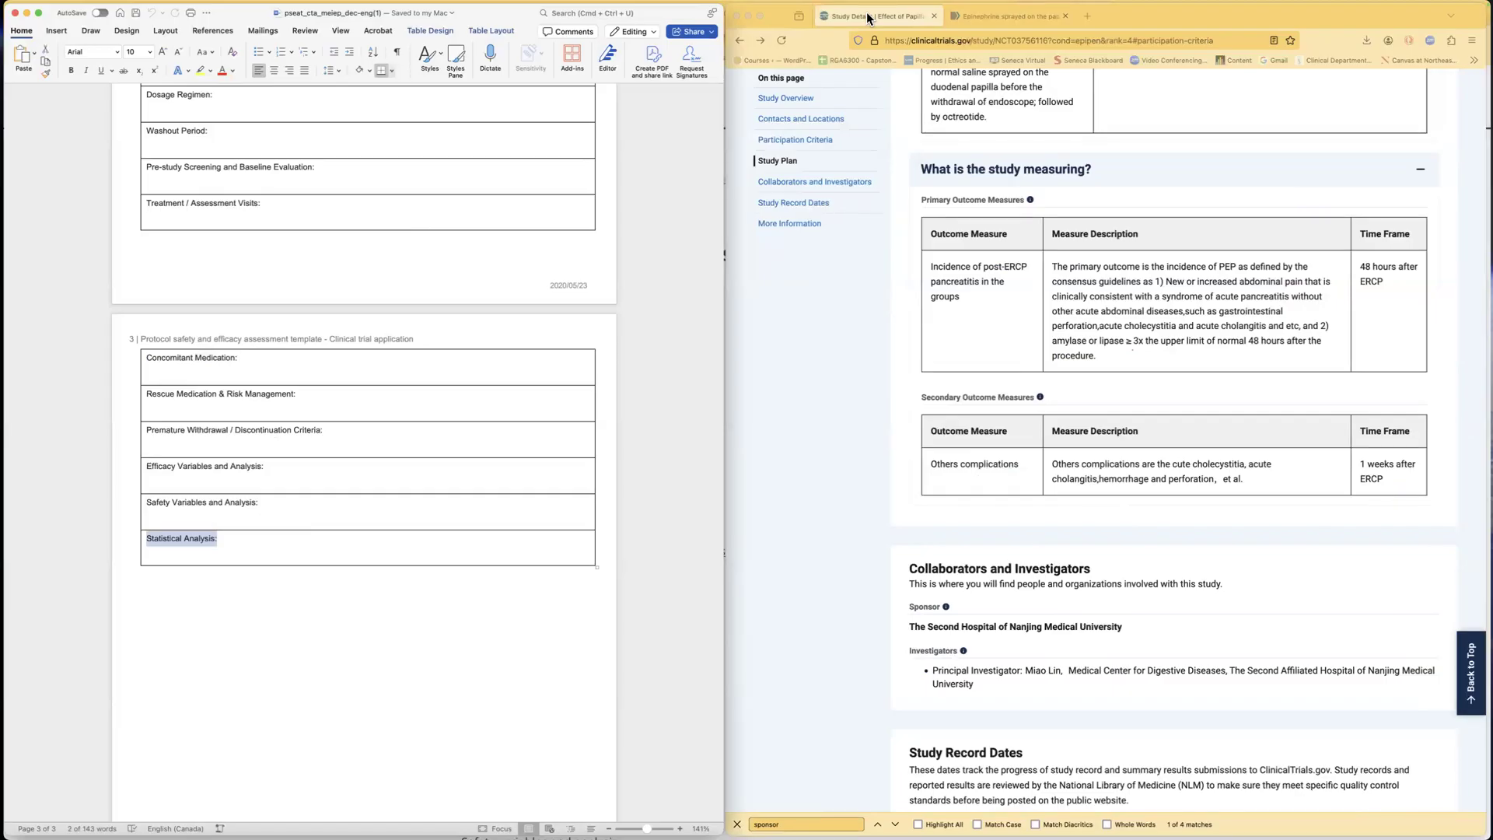
# Step: Check the PubMed article on epinephrine sprayed on the papilla and return to the assessment template's first page
pyautogui.click(1002, 16)
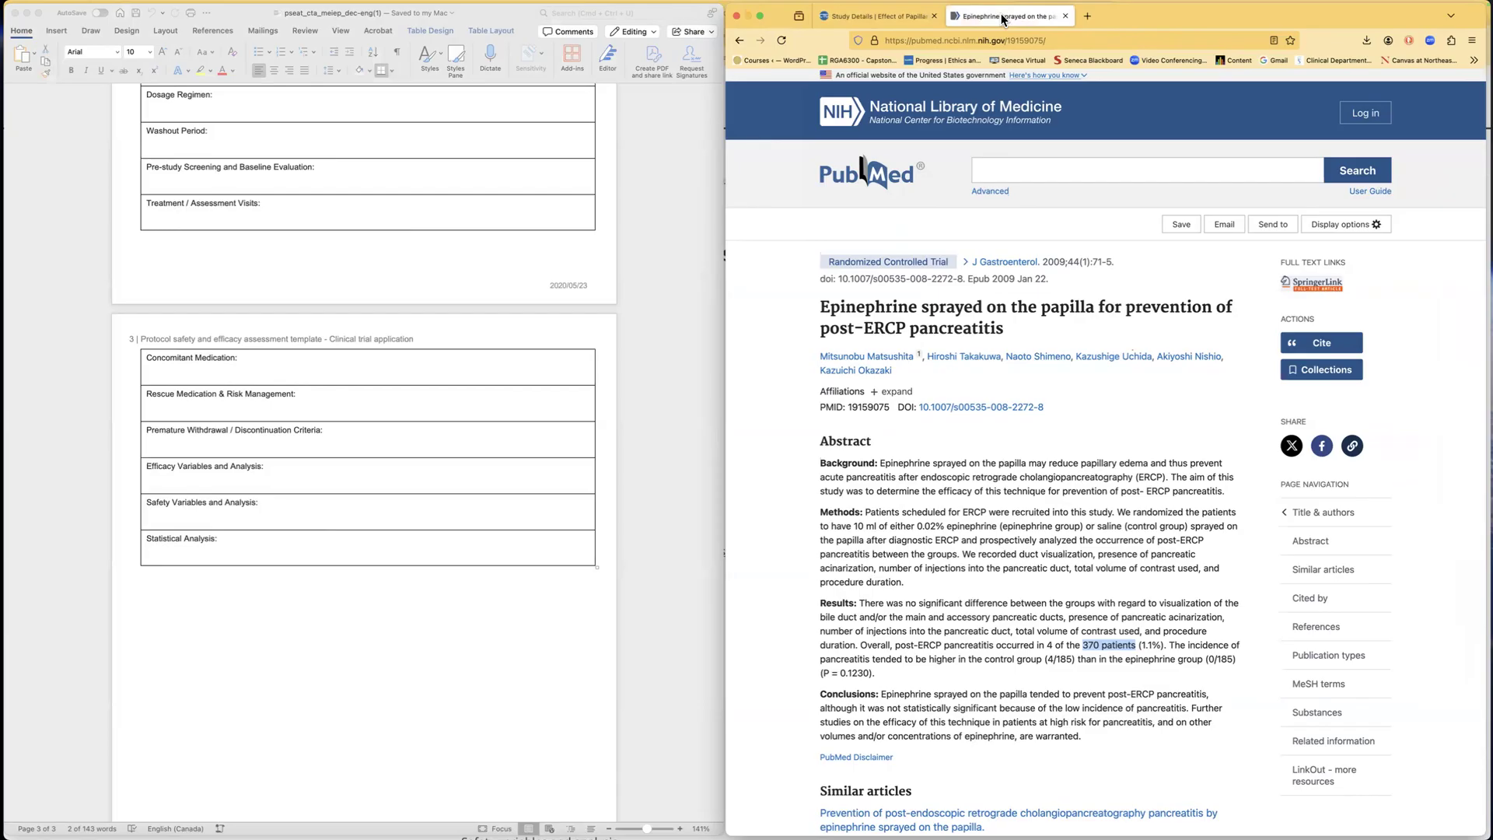
pyautogui.scroll(15, 498, 210)
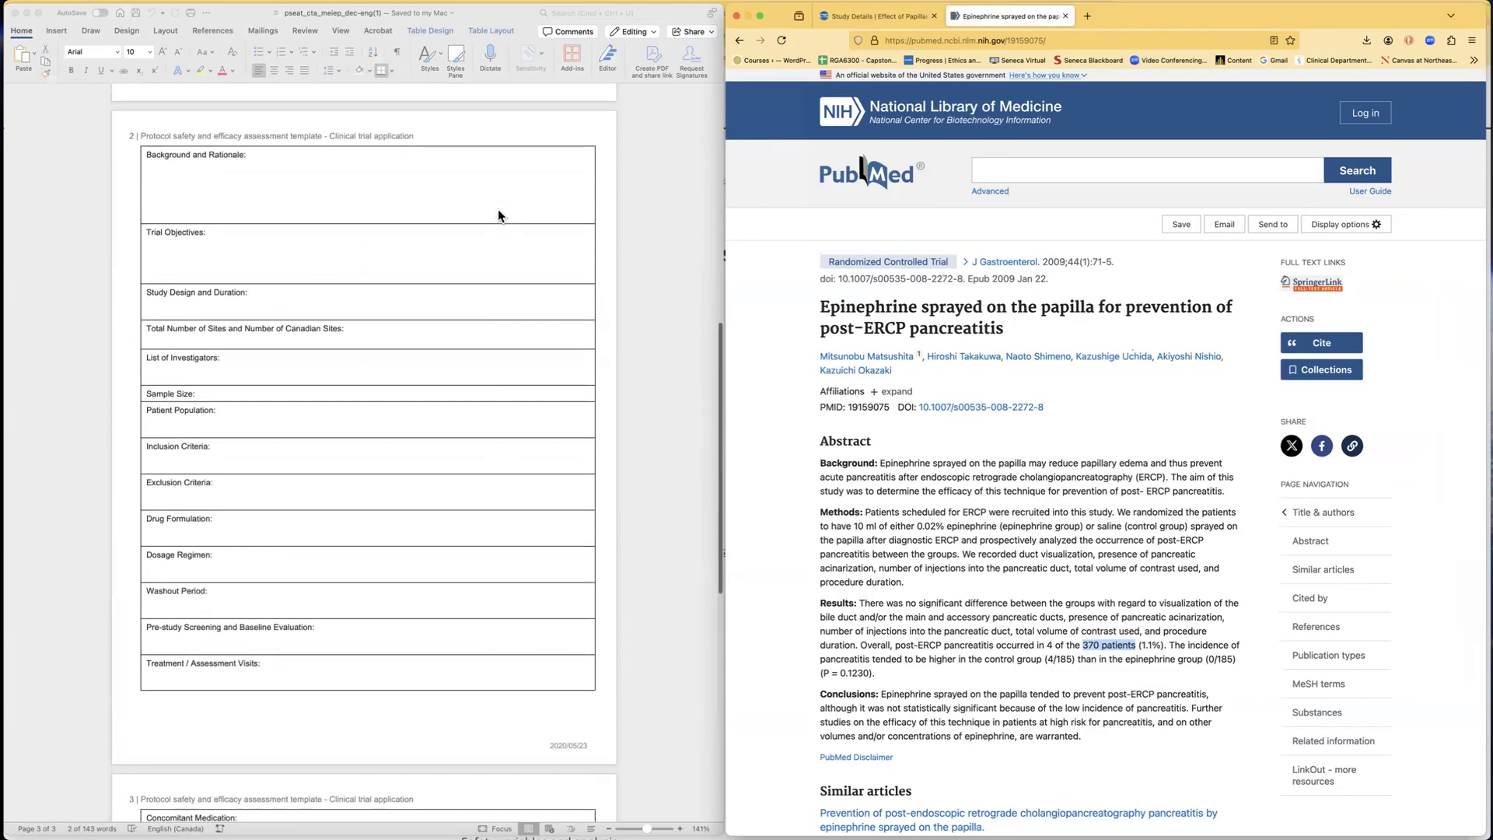
pyautogui.scroll(3, 498, 211)
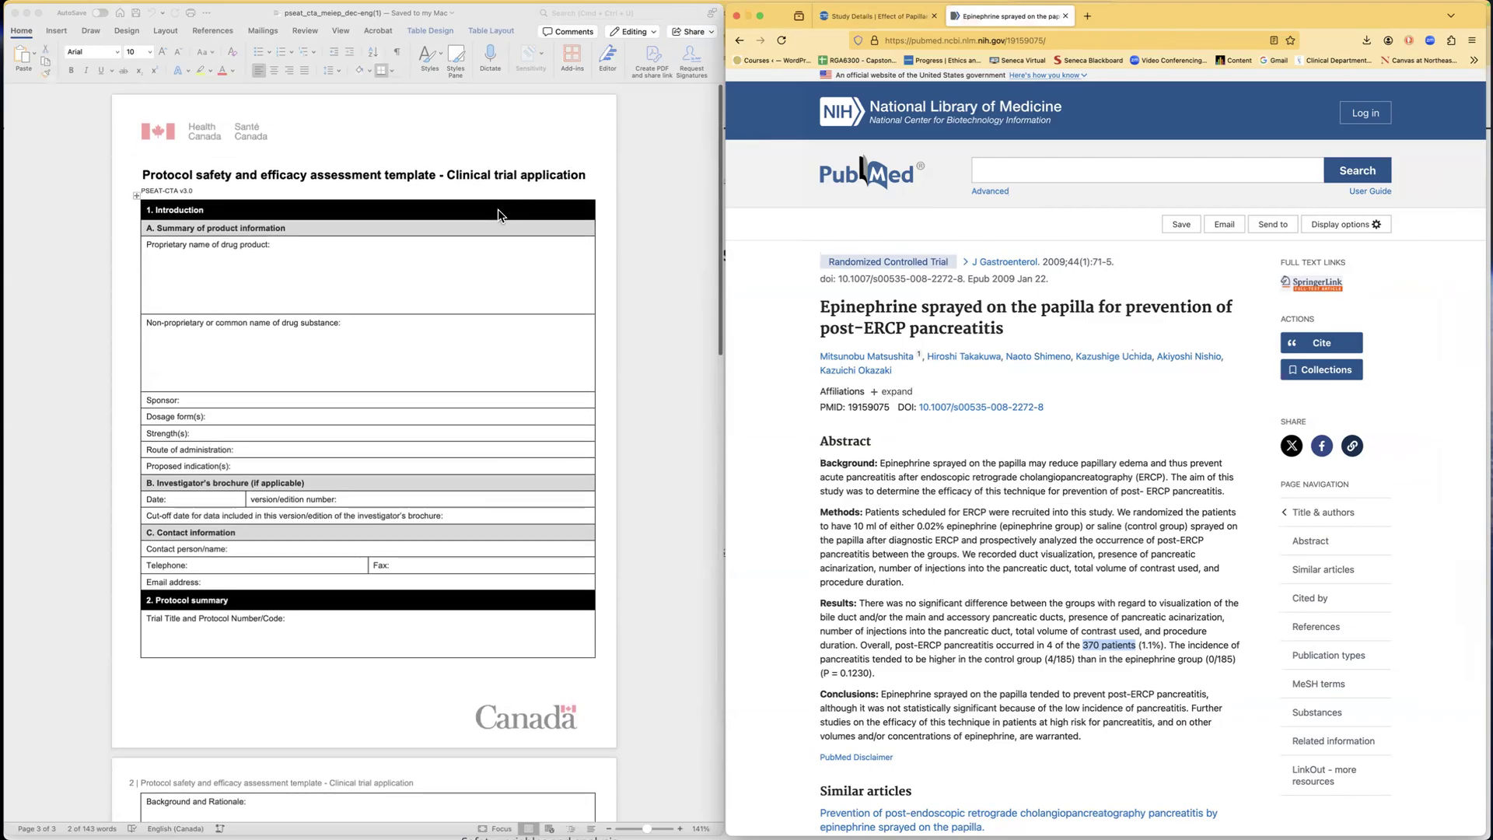